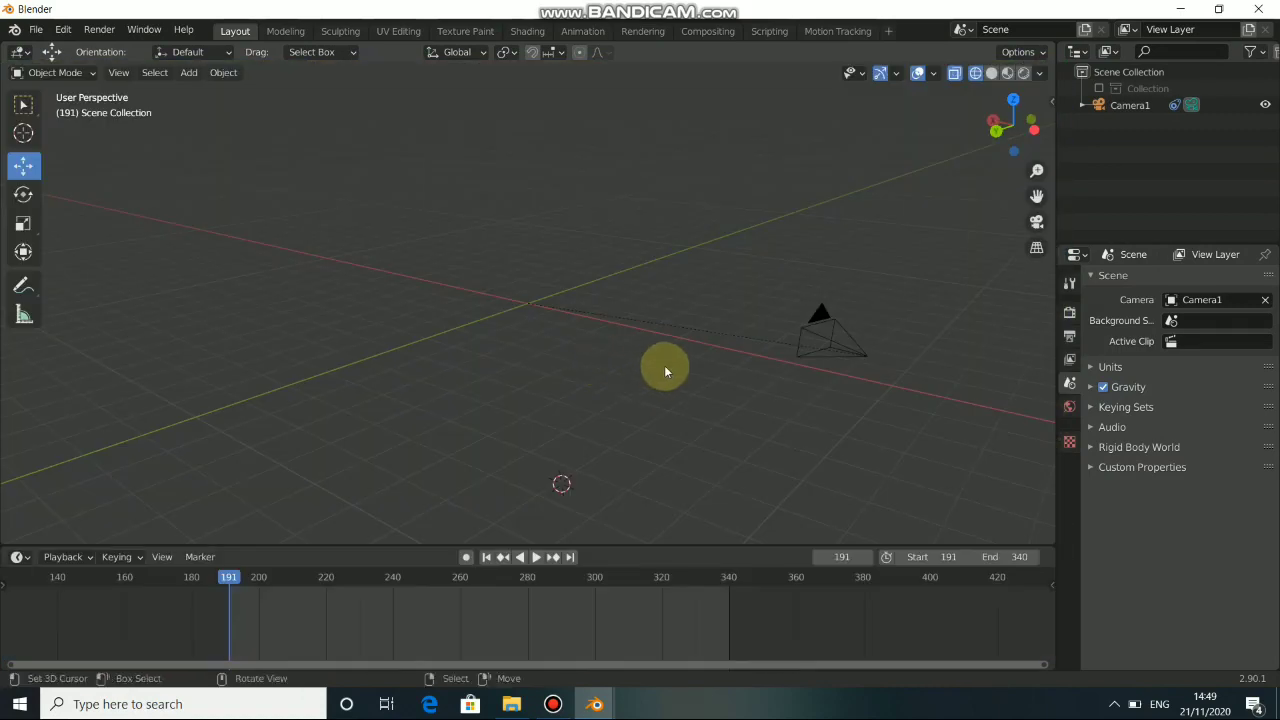
{"action": "middle_click_drag", "start_coordinate": [663, 367], "coordinate": [535, 397]}
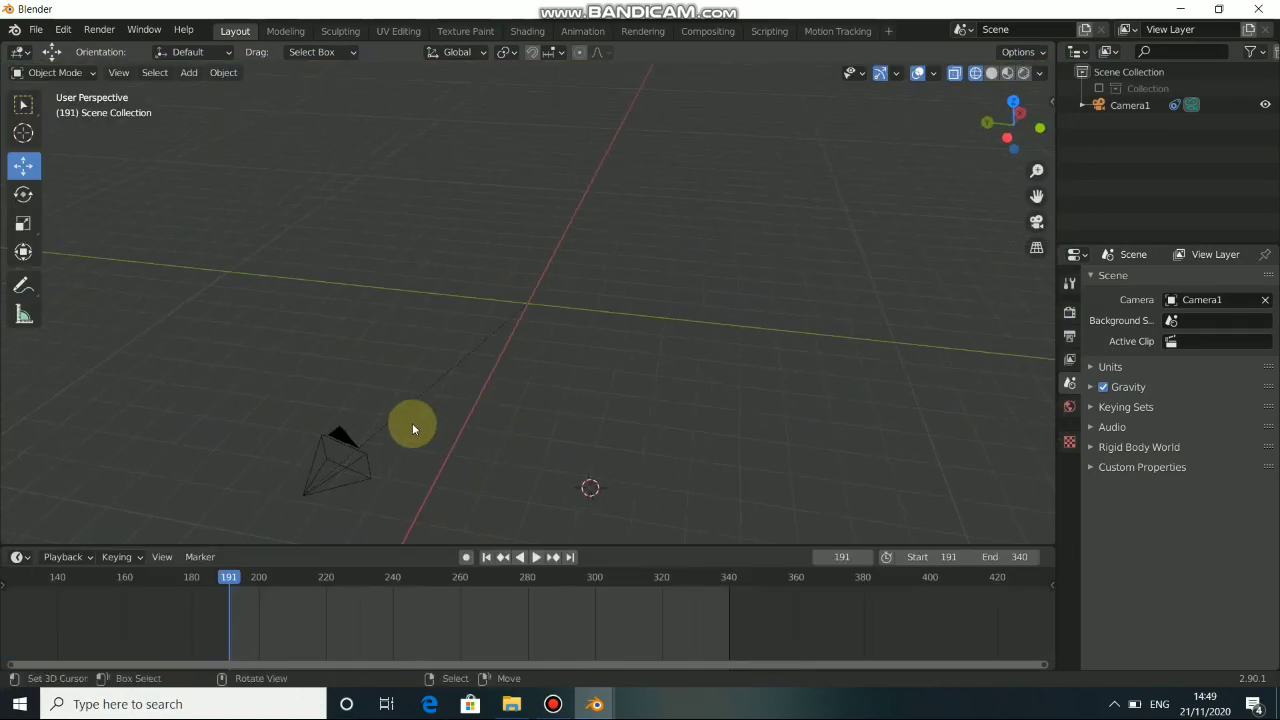
{"action": "middle_click_drag", "start_coordinate": [413, 428], "coordinate": [542, 408]}
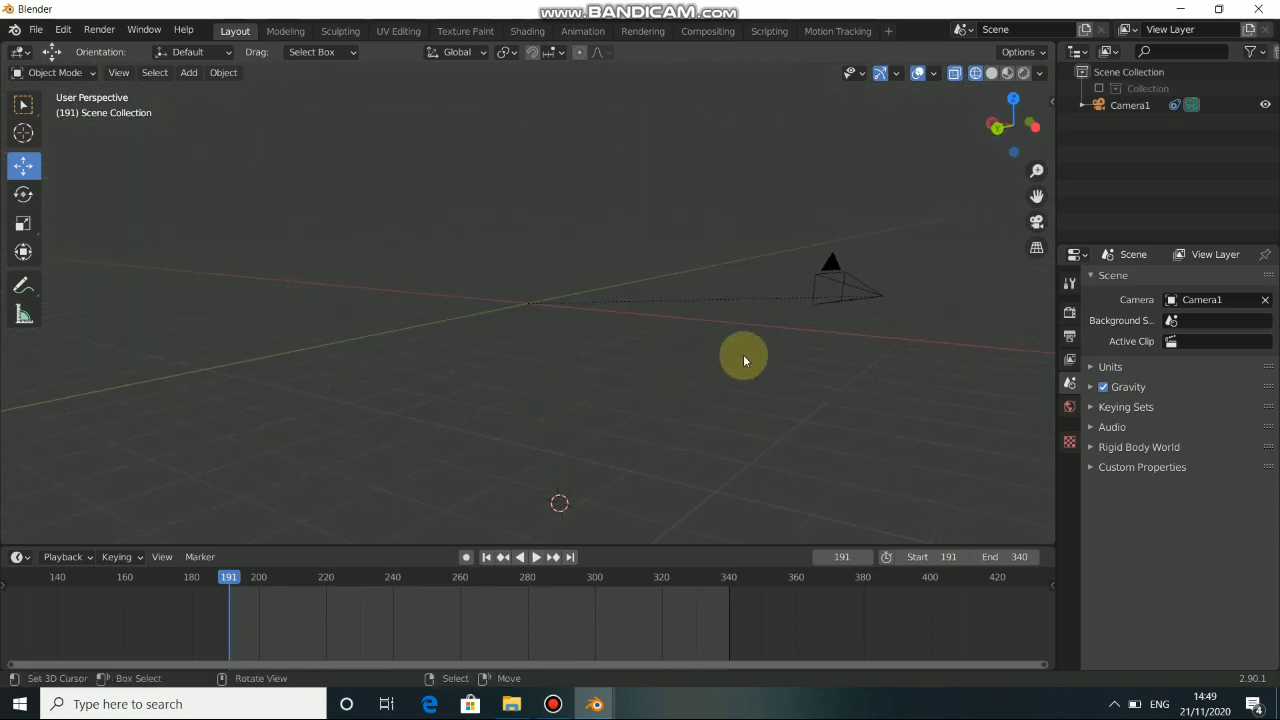
{"action": "middle_click_drag", "start_coordinate": [771, 351], "coordinate": [582, 398]}
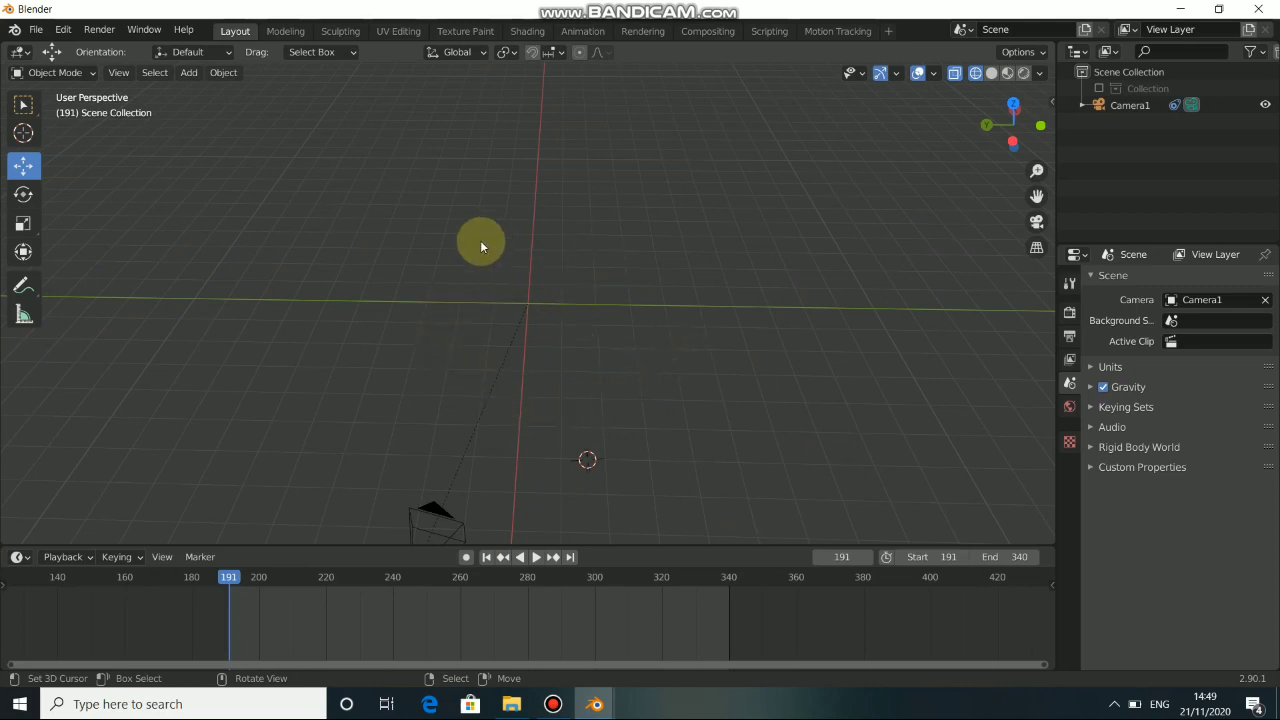
{"action": "middle_click_drag", "start_coordinate": [477, 374], "coordinate": [540, 318]}
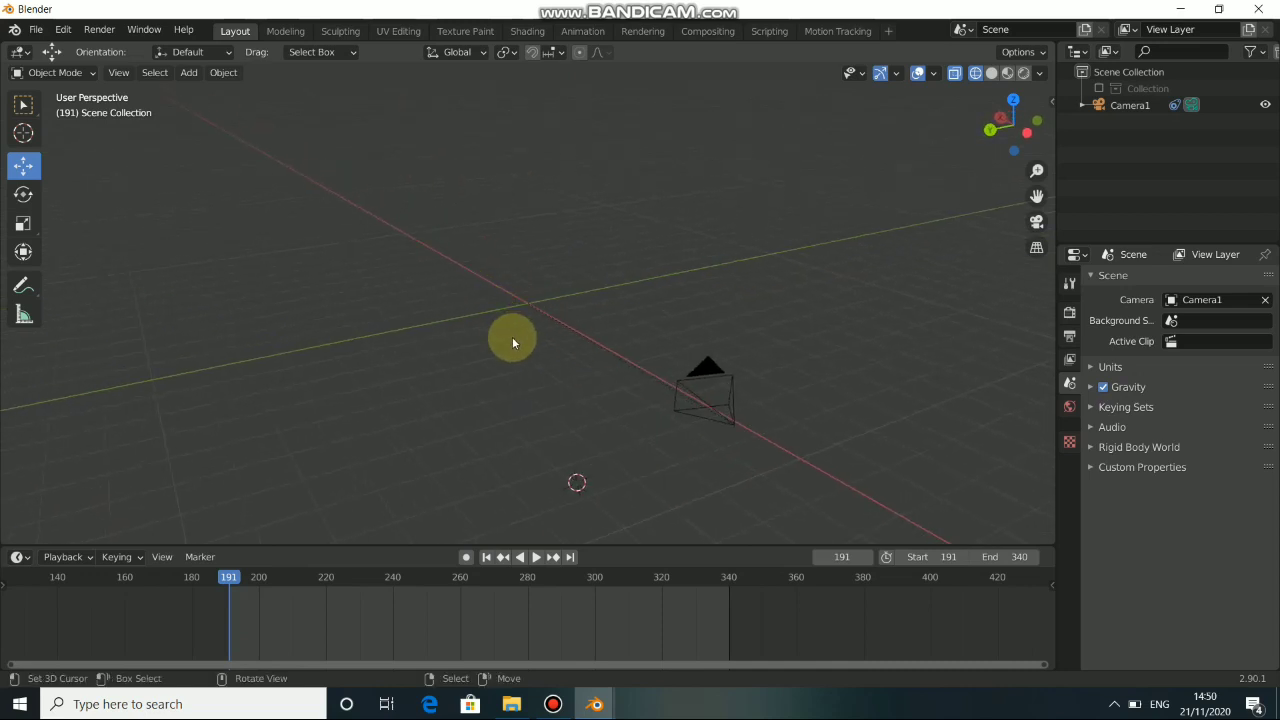
{"action": "mouse_move", "coordinate": [553, 704]}
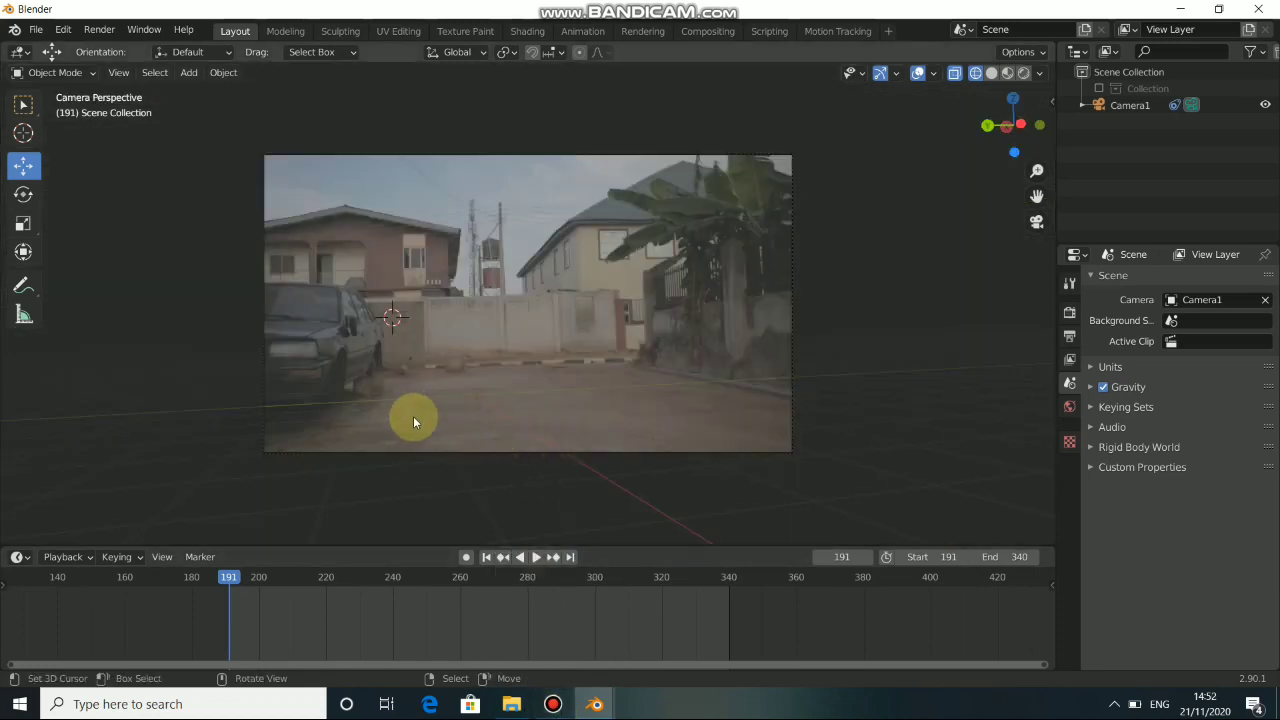
Play the tracked footage to examine the camera's motion from outside and through the camera view, and return to start frame 191.
{"action": "left_click", "coordinate": [538, 557]}
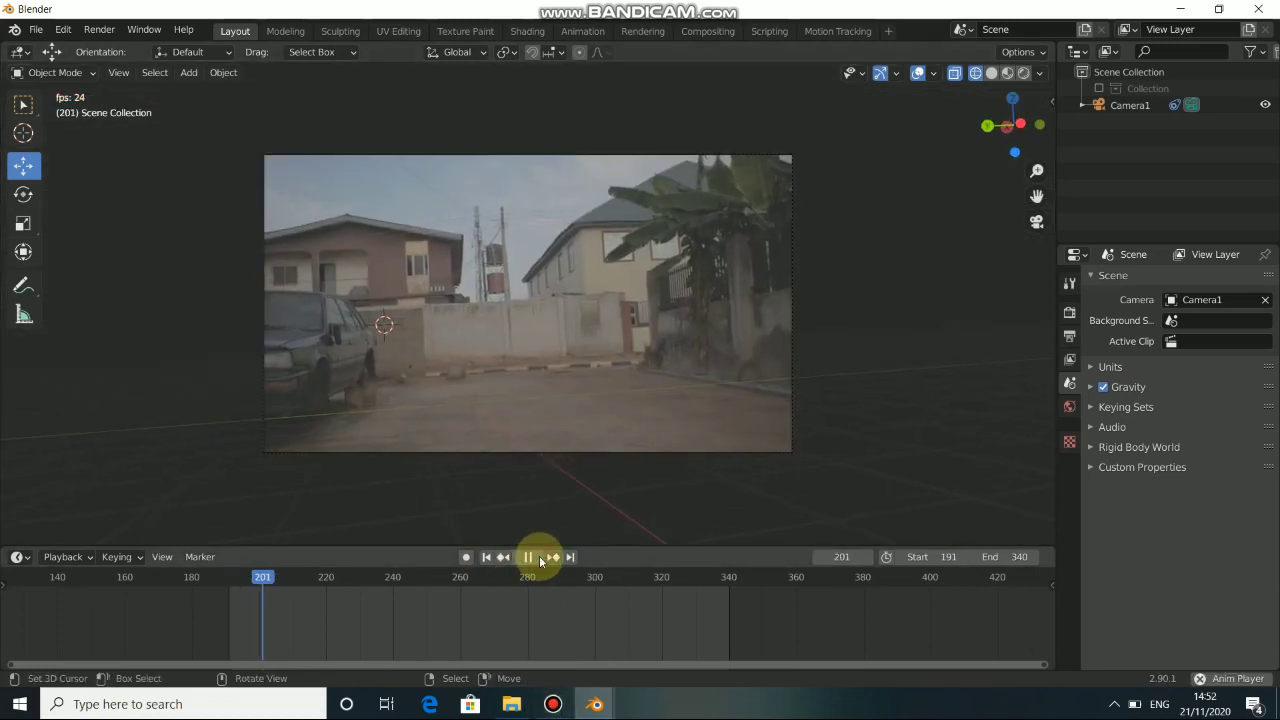
{"action": "middle_click_drag", "start_coordinate": [561, 368], "coordinate": [691, 384]}
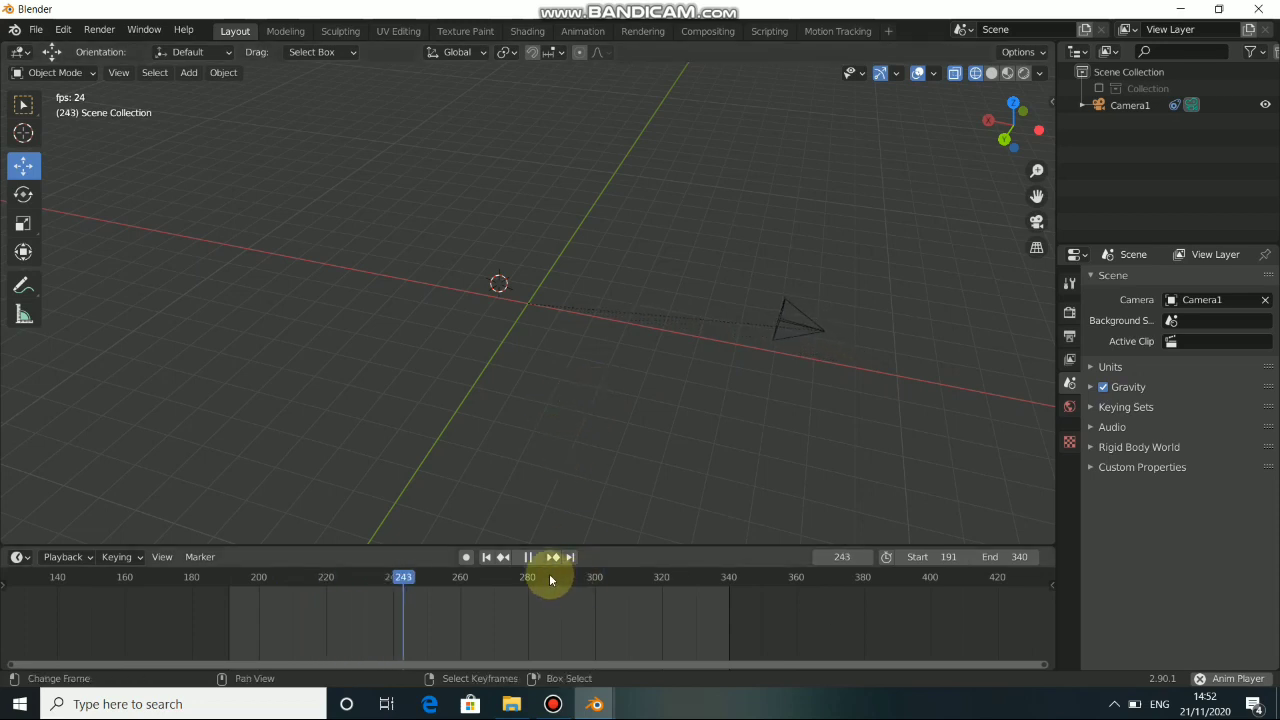
{"action": "left_click", "coordinate": [487, 557]}
{"action": "key", "text": "KP_0"}
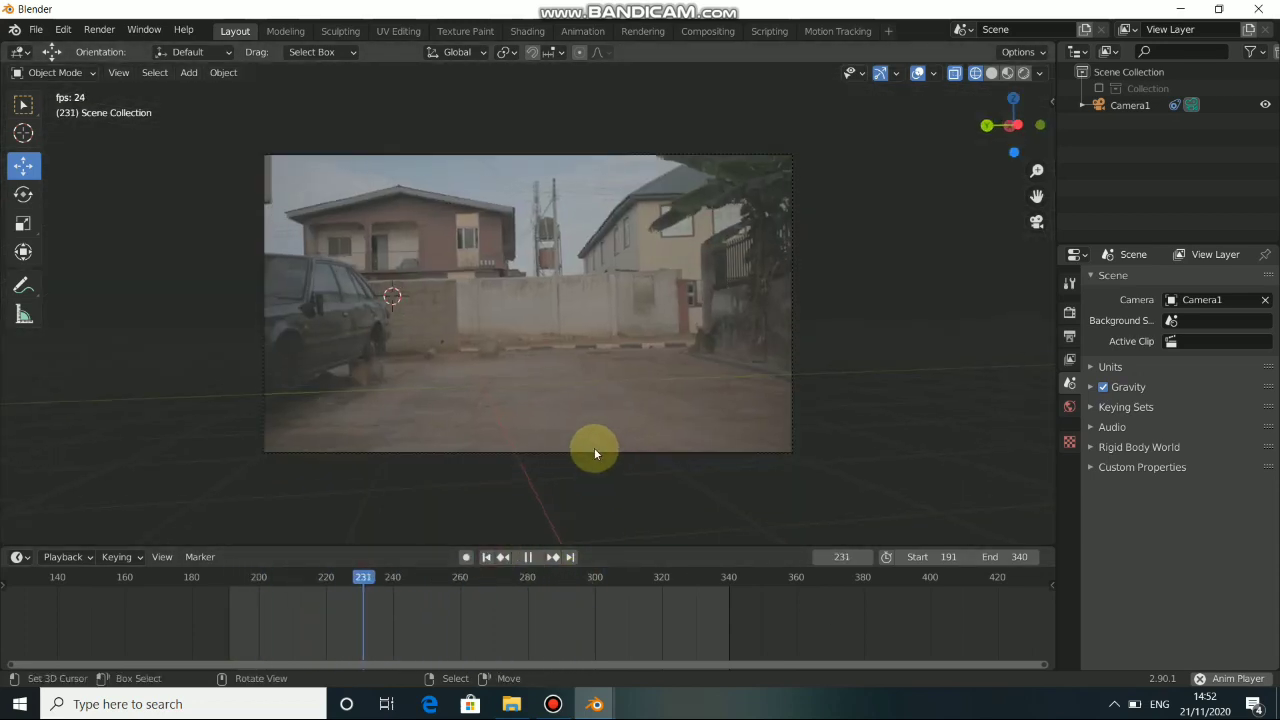
{"action": "left_click", "coordinate": [530, 557]}
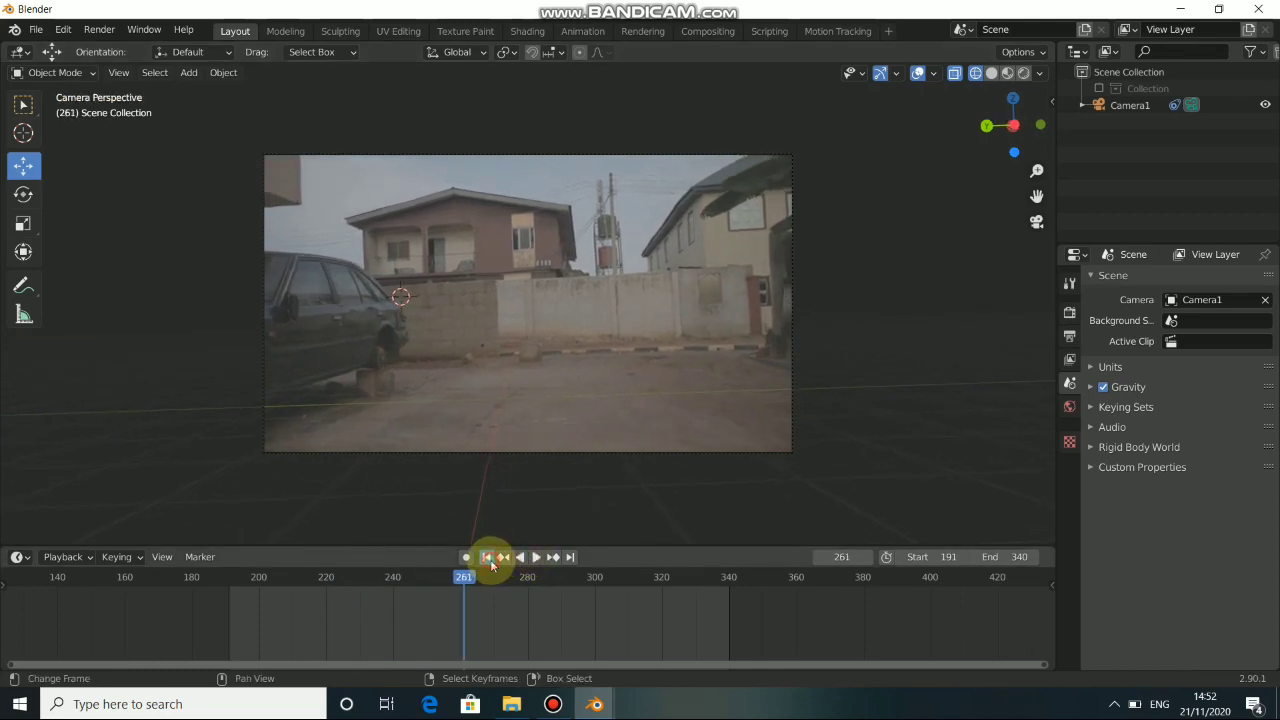
{"action": "left_click", "coordinate": [488, 559]}
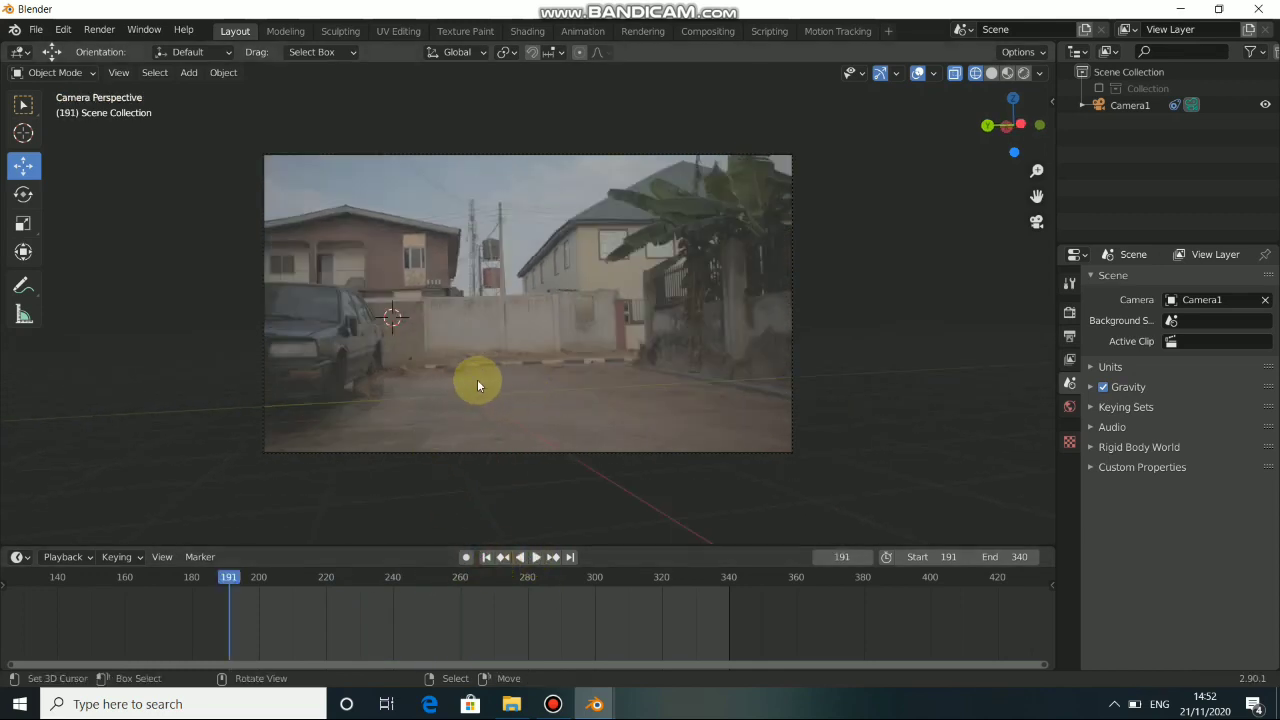
Add a mesh plane at the world origin, and check its tracking by playing the footage and returning to frame 191.
{"action": "key", "text": "shift+s"}
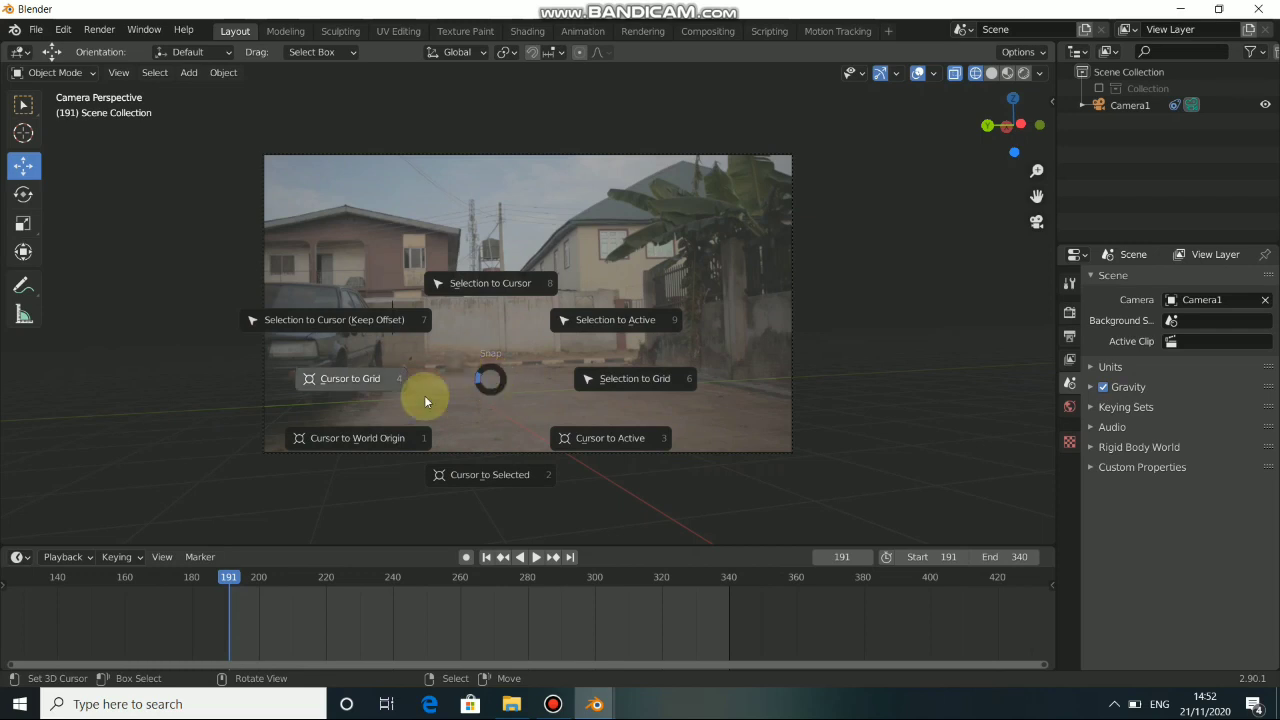
{"action": "left_click", "coordinate": [410, 447]}
{"action": "key", "text": "shift+a"}
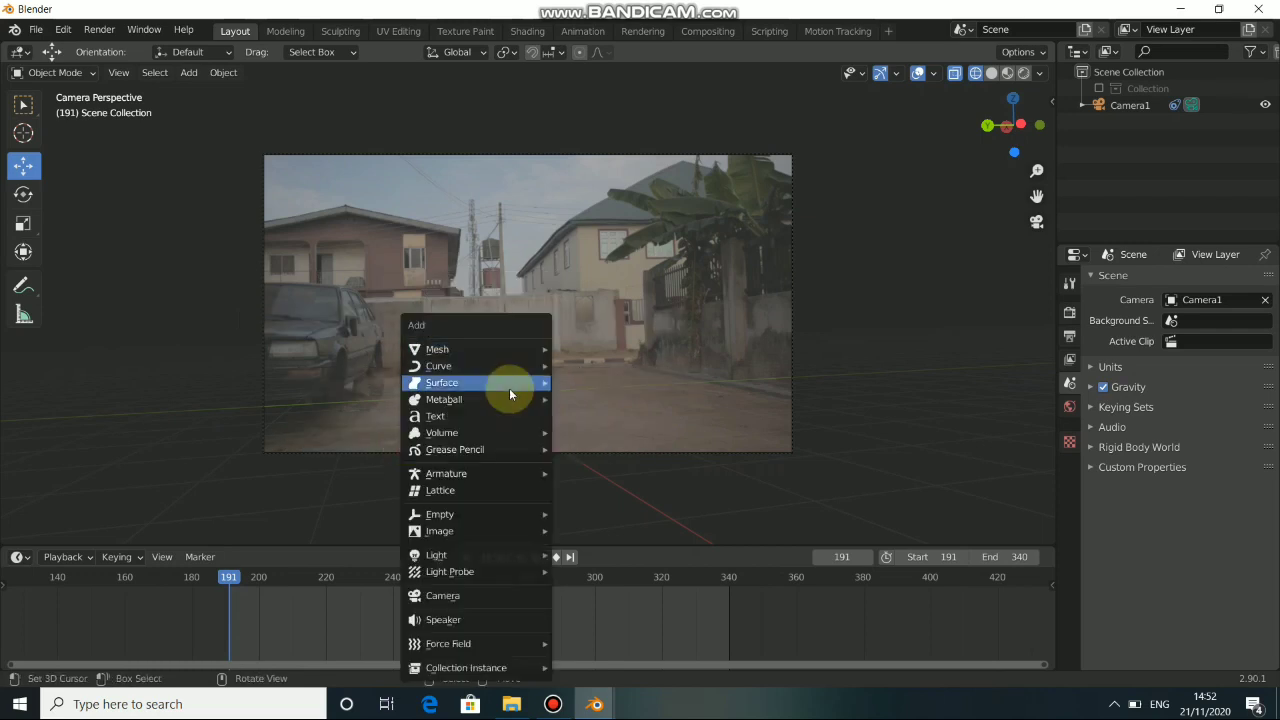
{"action": "left_click", "coordinate": [560, 348]}
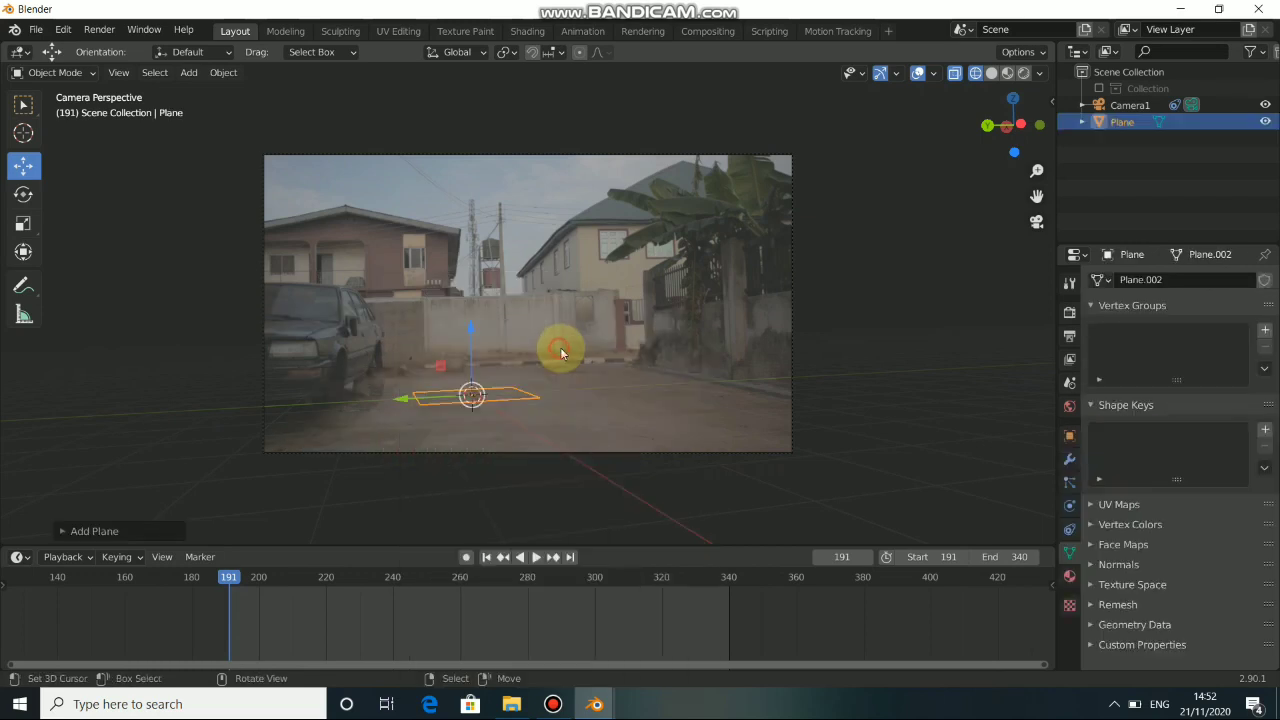
{"action": "left_click", "coordinate": [538, 560]}
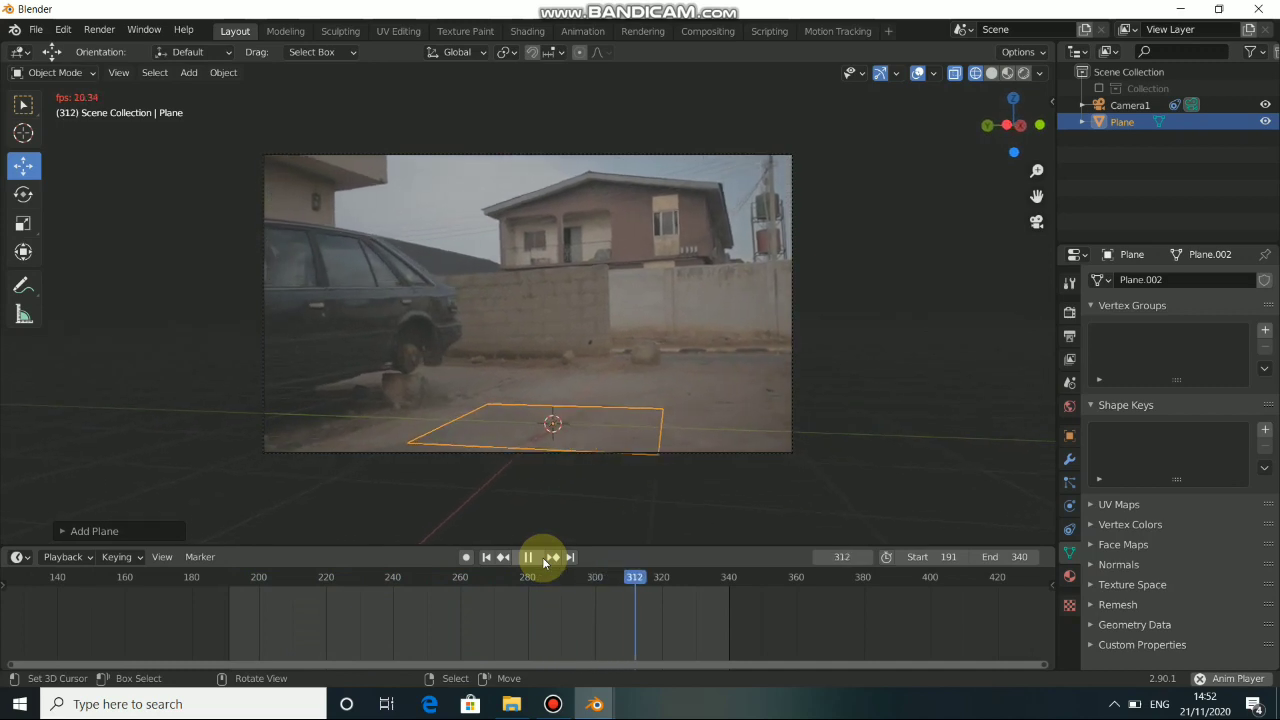
{"action": "left_click", "coordinate": [528, 557]}
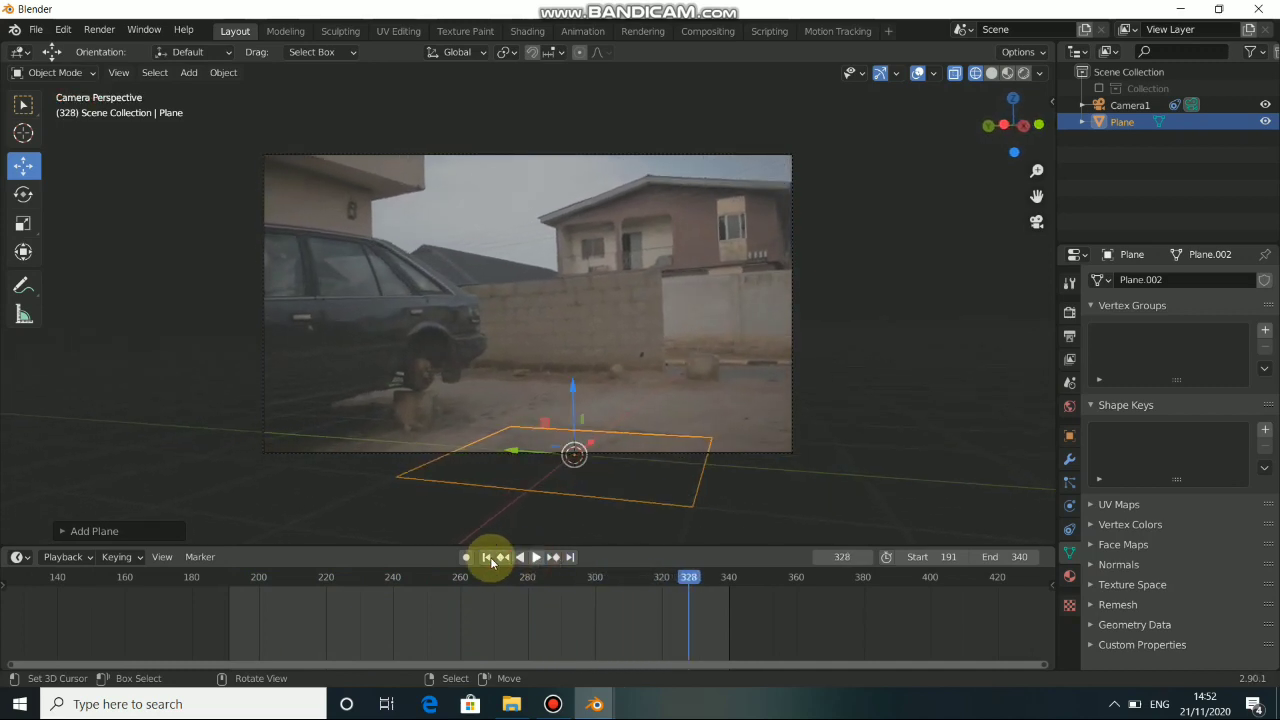
{"action": "left_click", "coordinate": [486, 557]}
Shift the plane slightly along the Y axis and scale it up uniformly to cover more of the ground.
{"action": "left_click_drag", "start_coordinate": [422, 407], "coordinate": [434, 407]}
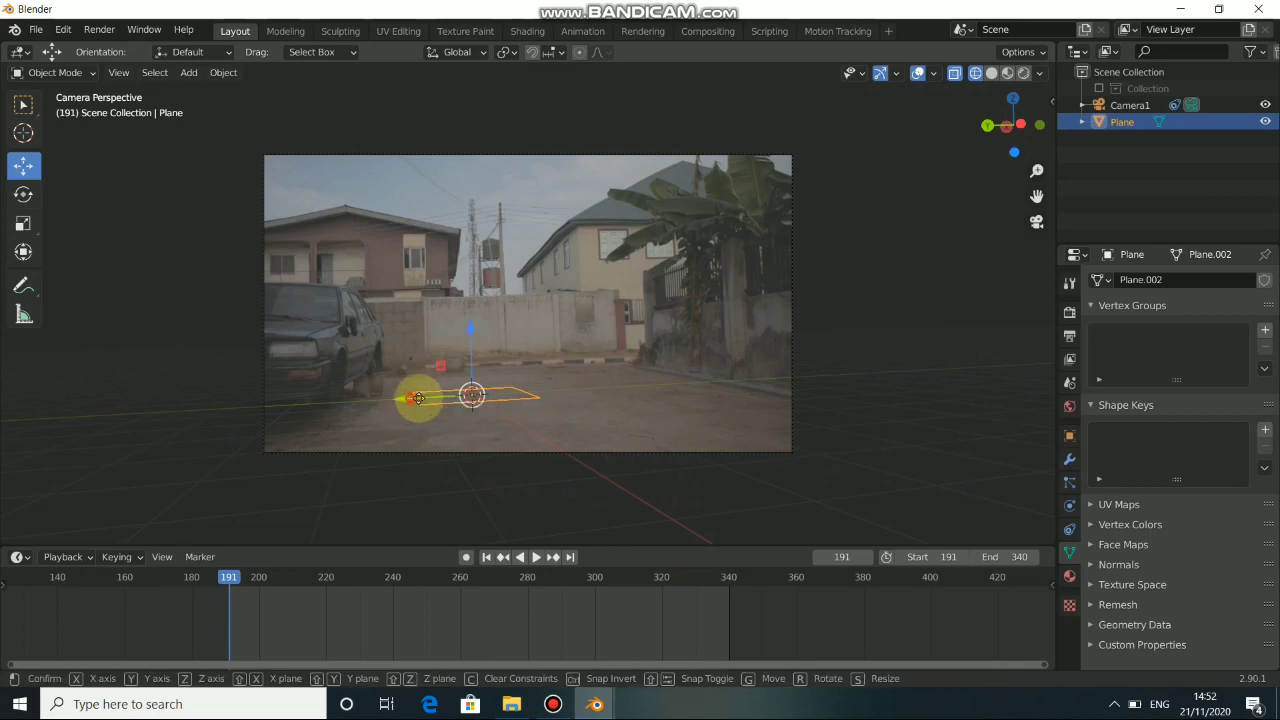
{"action": "key", "text": "s"}
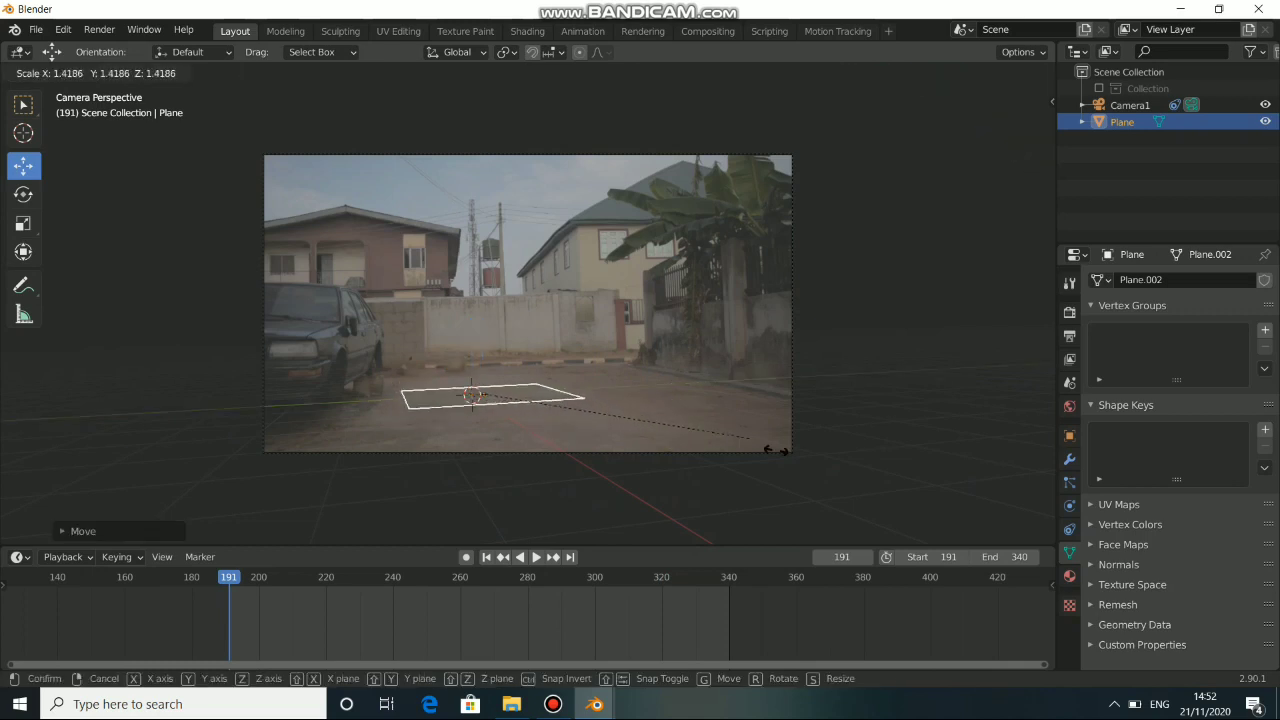
{"action": "left_click", "coordinate": [1008, 536]}
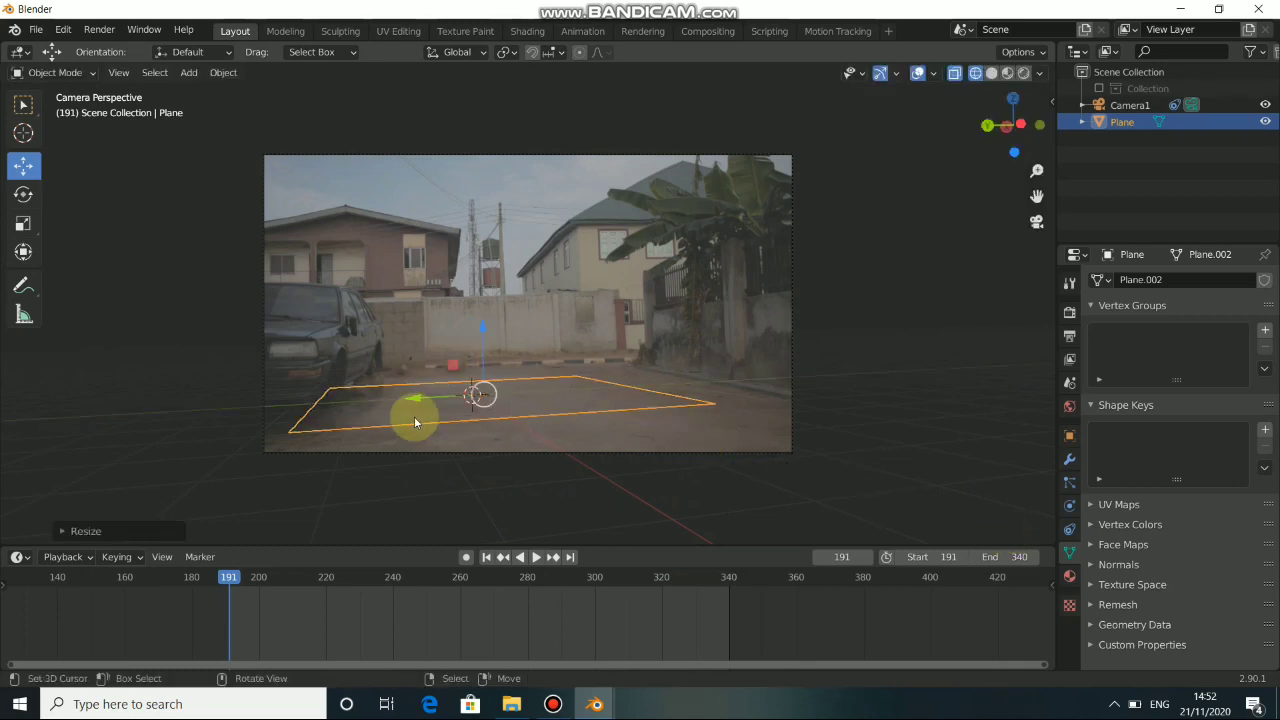
In Edit Mode, narrow the plane's mesh along global Y and shift it away from the parked car, checking the placement with a playback from frame 191.
{"action": "key", "text": "Tab"}
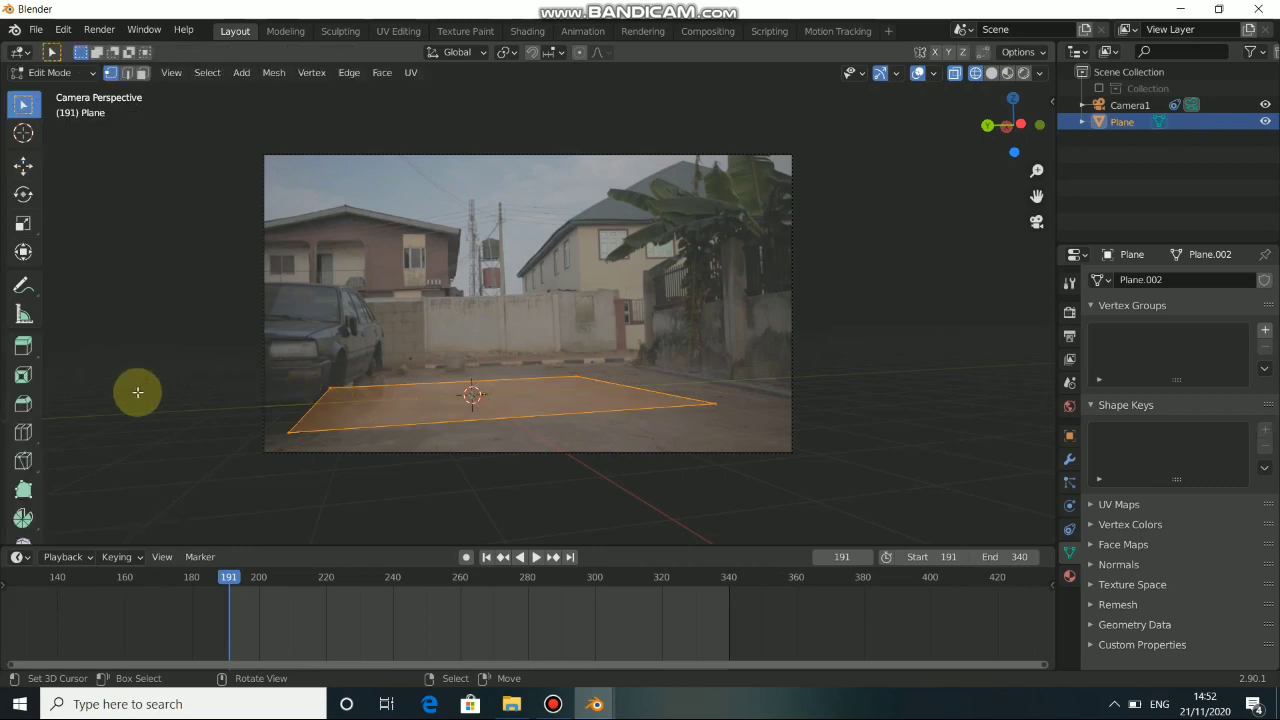
{"action": "left_click", "coordinate": [22, 167]}
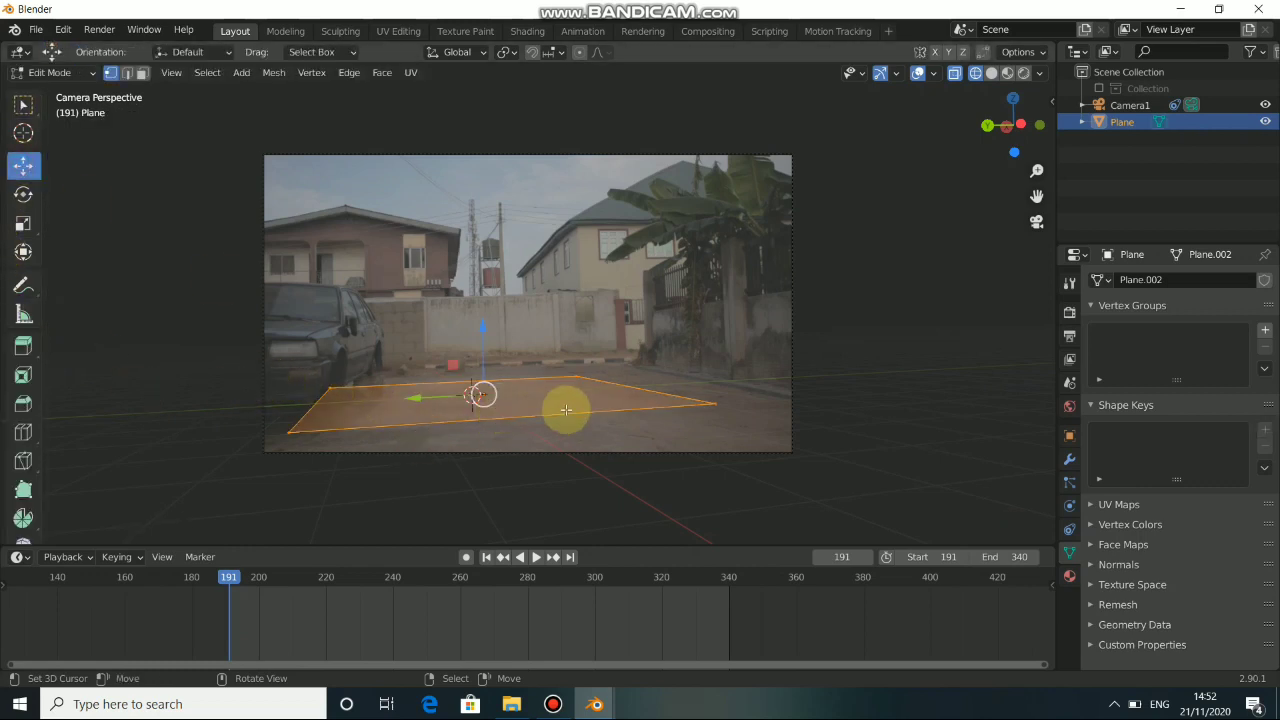
{"action": "key", "text": "s"}
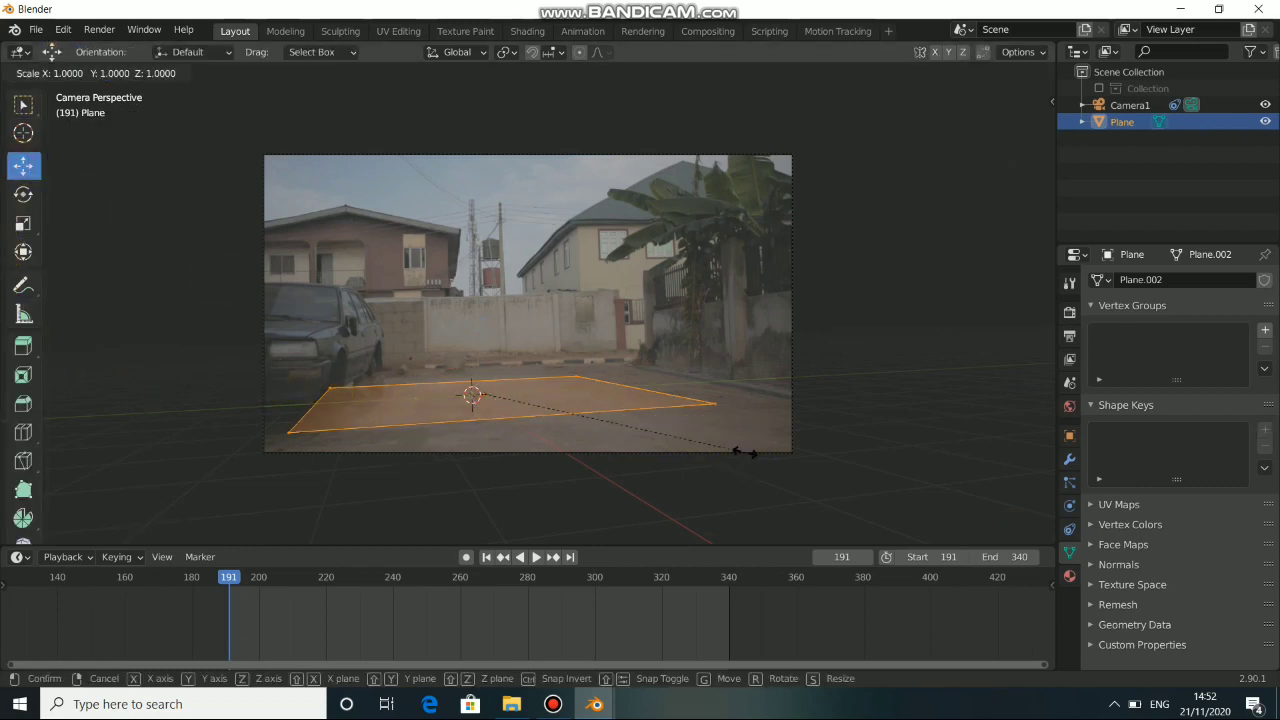
{"action": "key", "text": "y"}
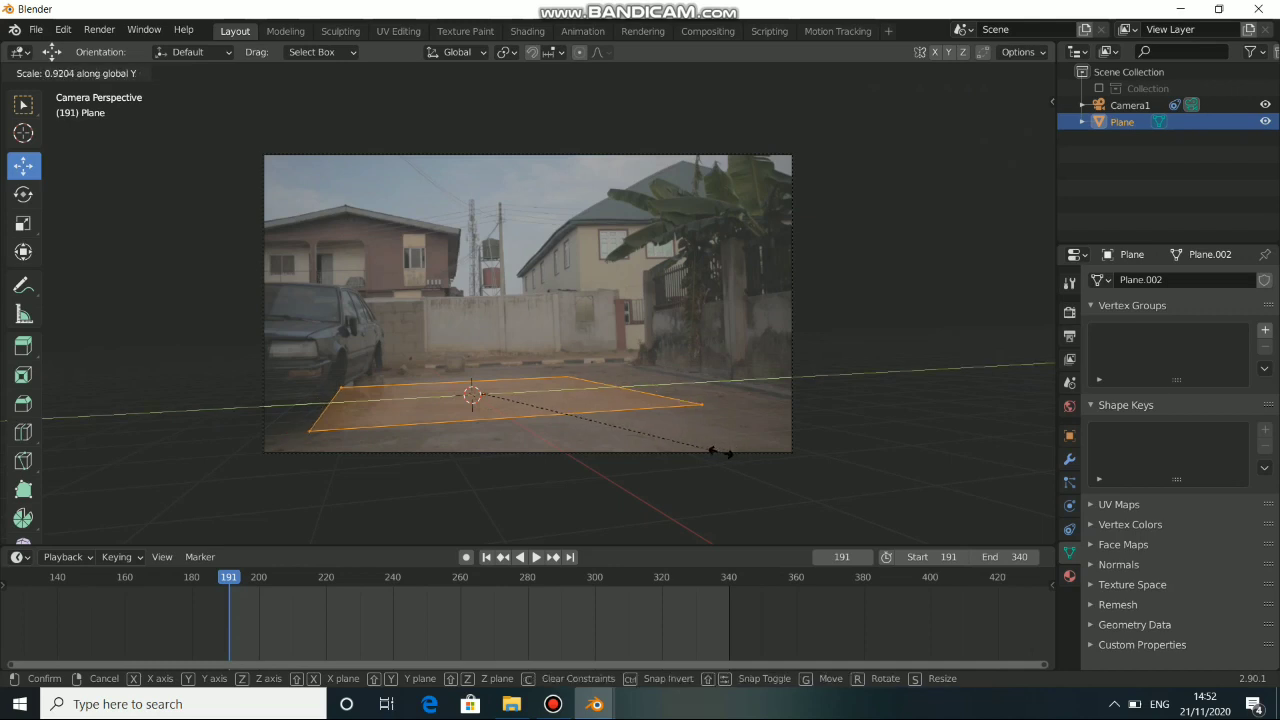
{"action": "left_click", "coordinate": [667, 437]}
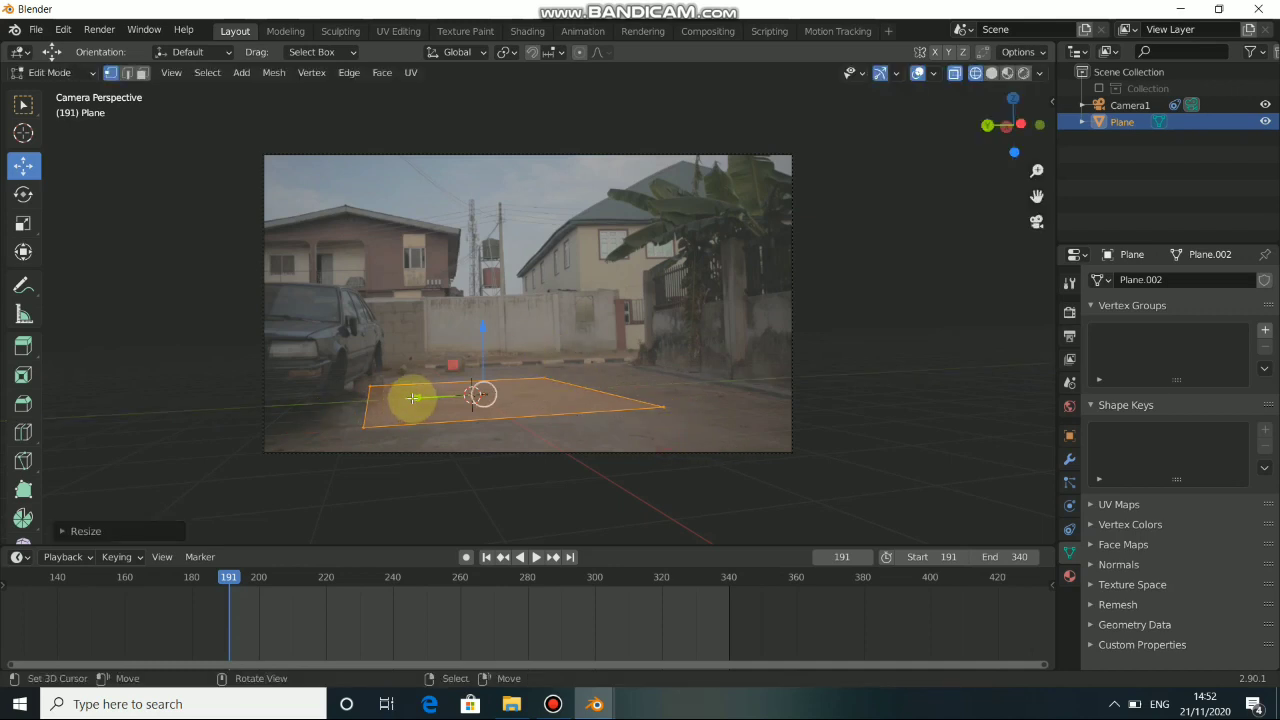
{"action": "left_click_drag", "start_coordinate": [413, 398], "coordinate": [515, 411]}
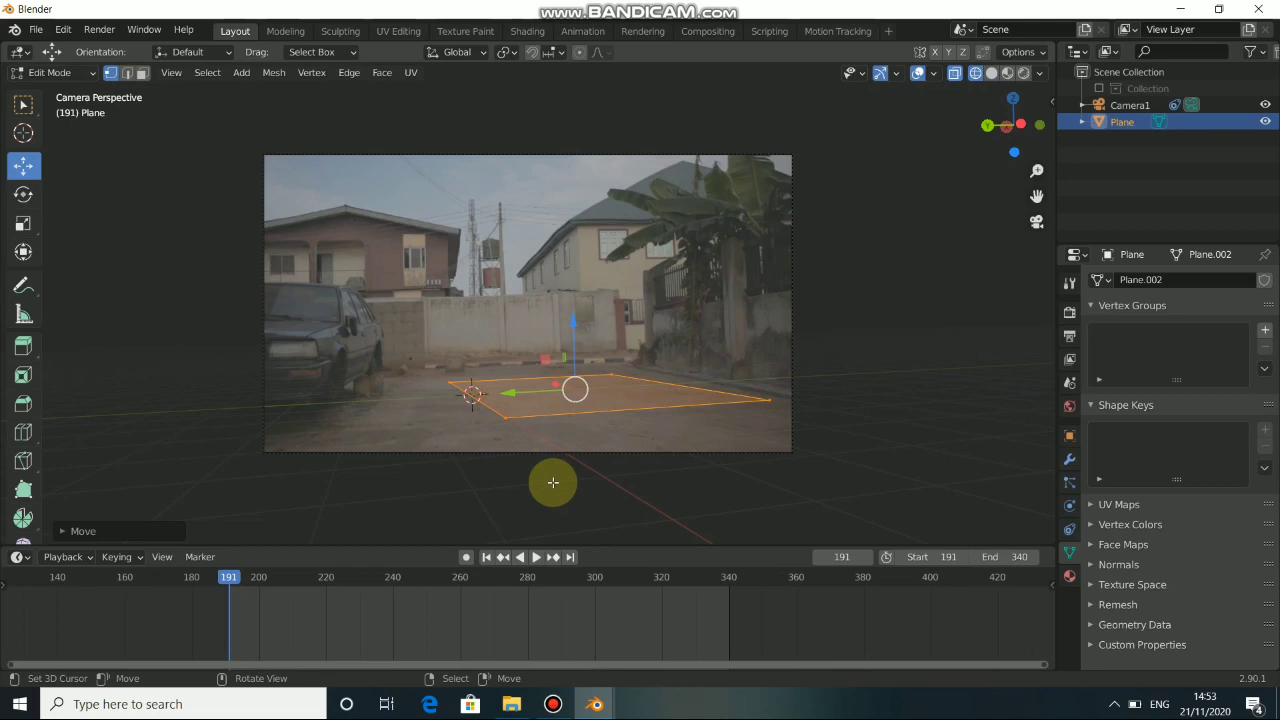
{"action": "left_click", "coordinate": [538, 557]}
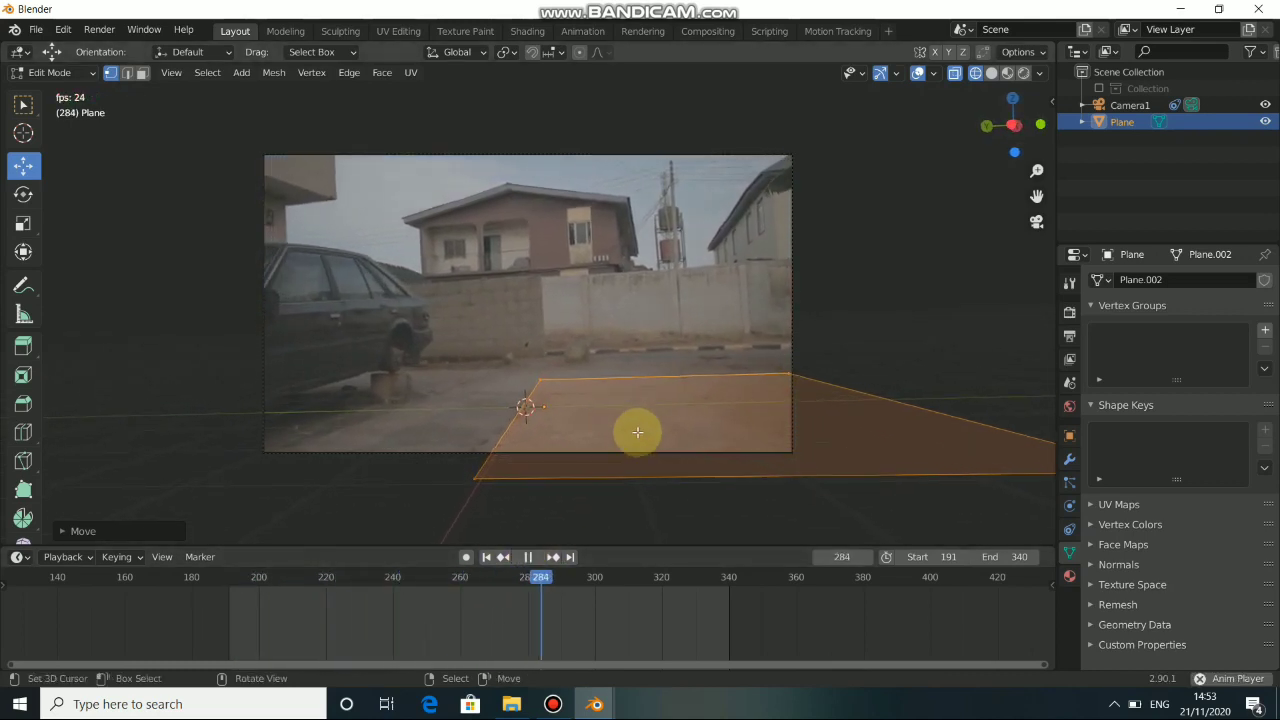
{"action": "left_click", "coordinate": [528, 557]}
{"action": "left_click", "coordinate": [487, 559]}
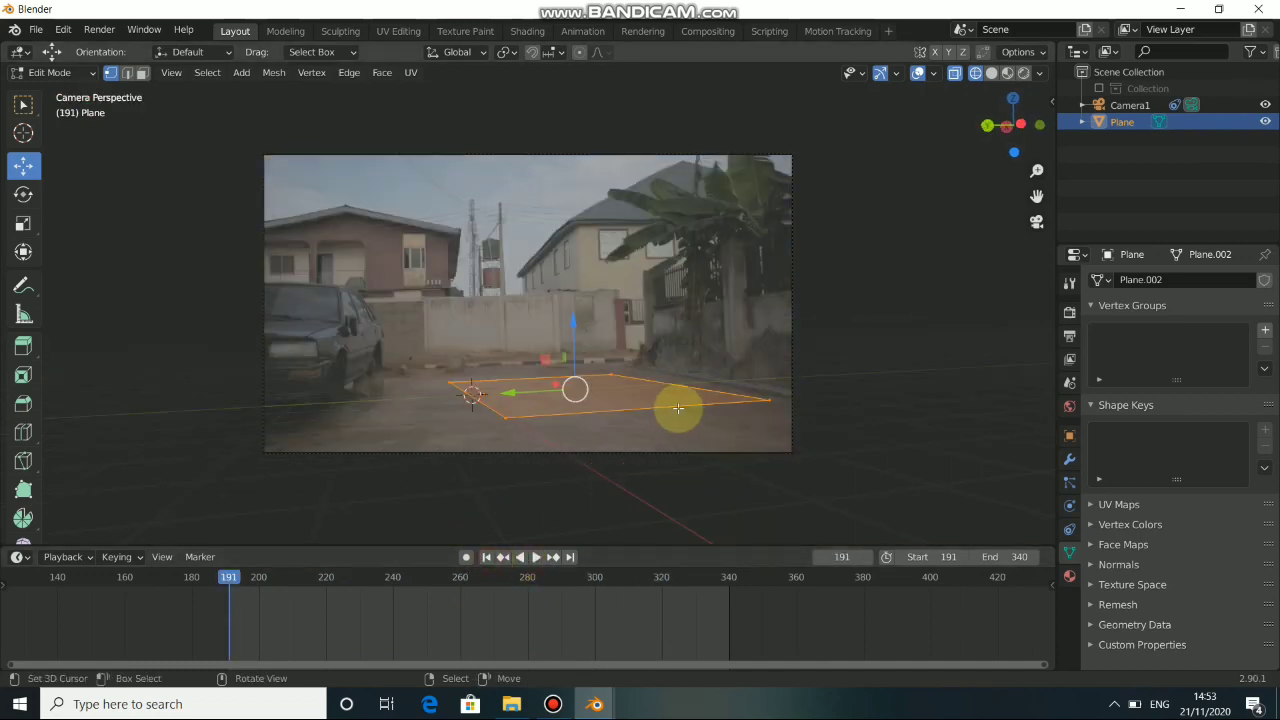
Scale up the plane's mesh and reposition it along the Y axis so it spans the driveway in the camera view.
{"action": "key", "text": "KP_0"}
{"action": "mouse_move", "coordinate": [680, 381]}
{"action": "middle_mouse_down"}
{"action": "mouse_move", "coordinate": [577, 443]}
{"action": "mouse_move", "coordinate": [669, 380]}
{"action": "middle_mouse_up"}
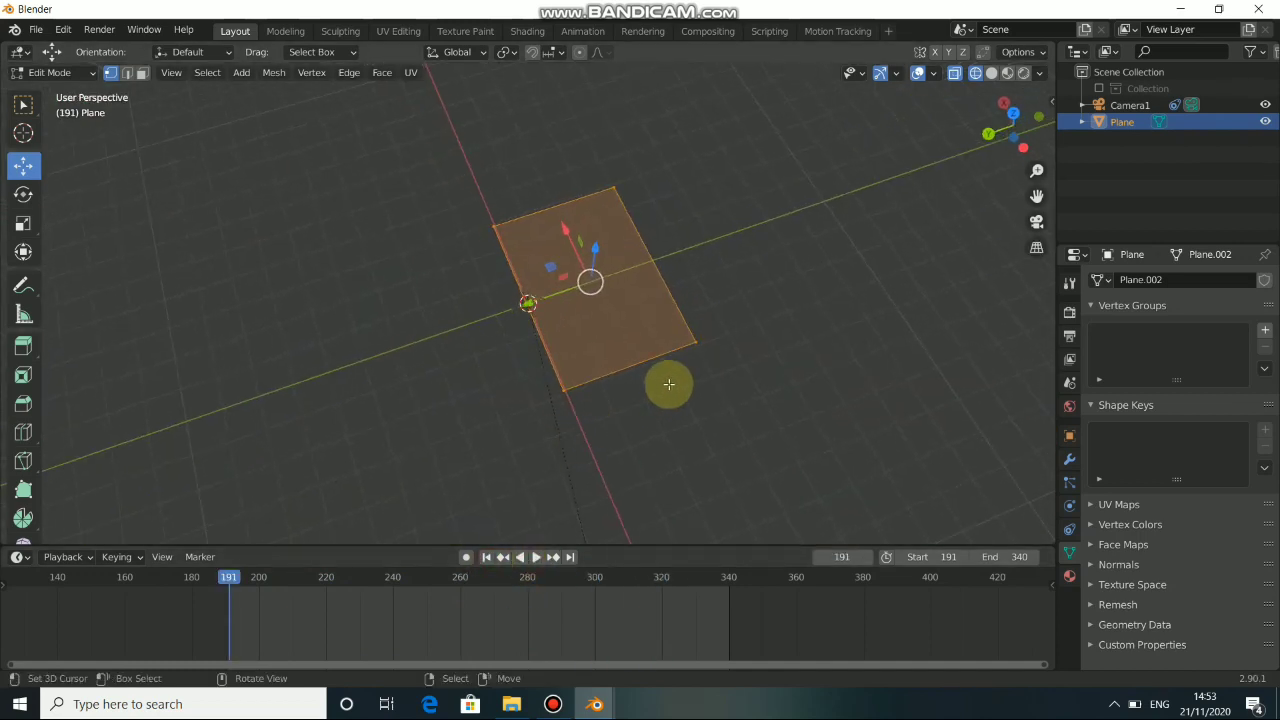
{"action": "key", "text": "s"}
{"action": "left_click", "coordinate": [728, 422]}
{"action": "key", "text": "g"}
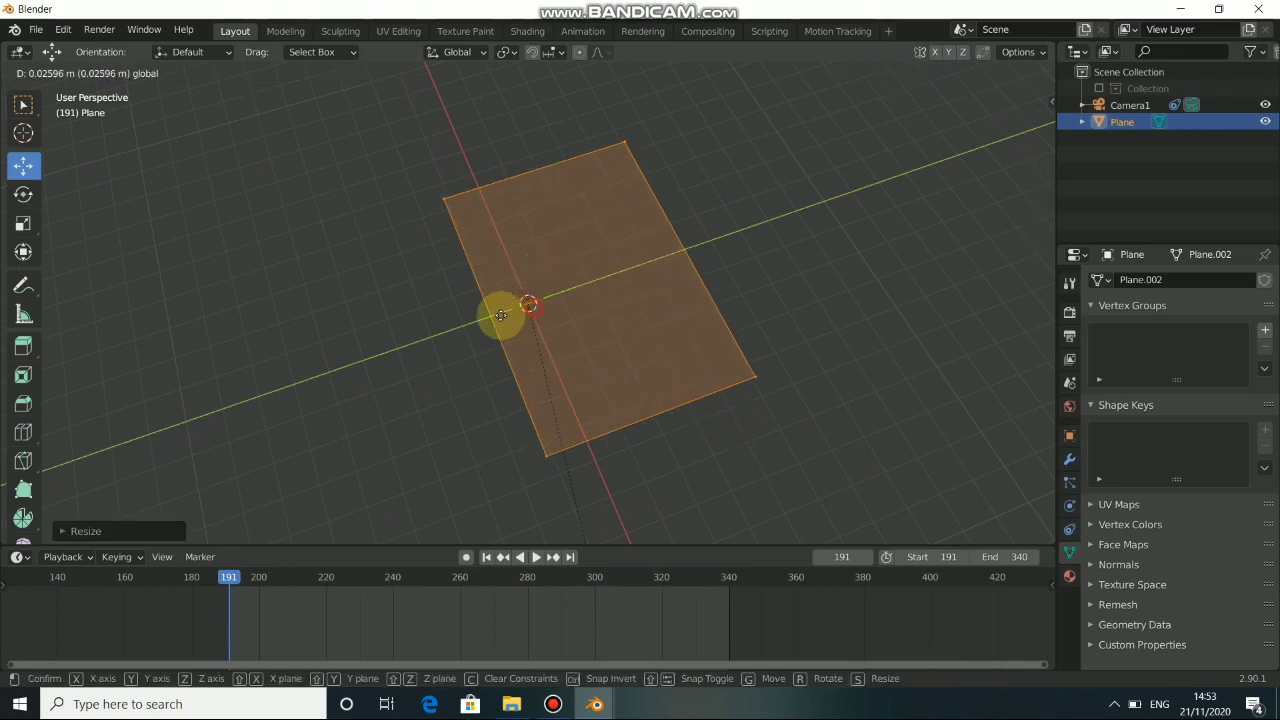
{"action": "left_click", "coordinate": [523, 386]}
{"action": "key", "text": "KP_0"}
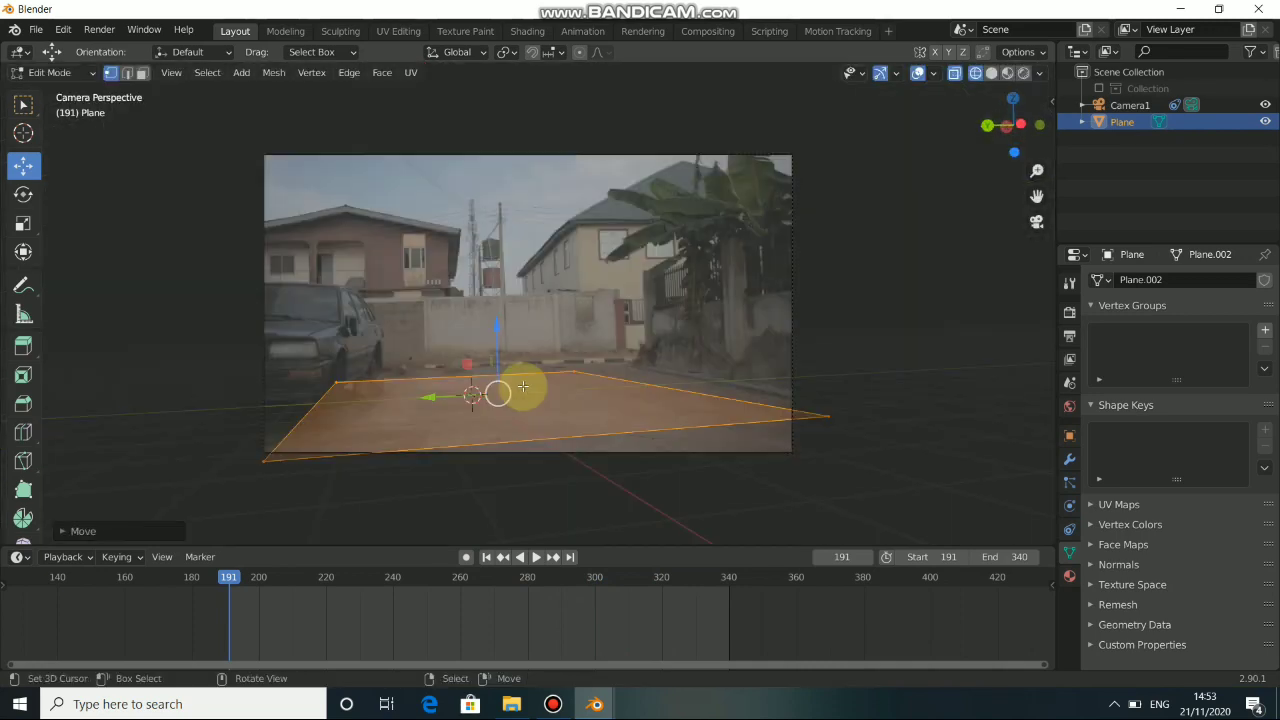
{"action": "key", "text": "g"}
{"action": "left_click", "coordinate": [457, 394]}
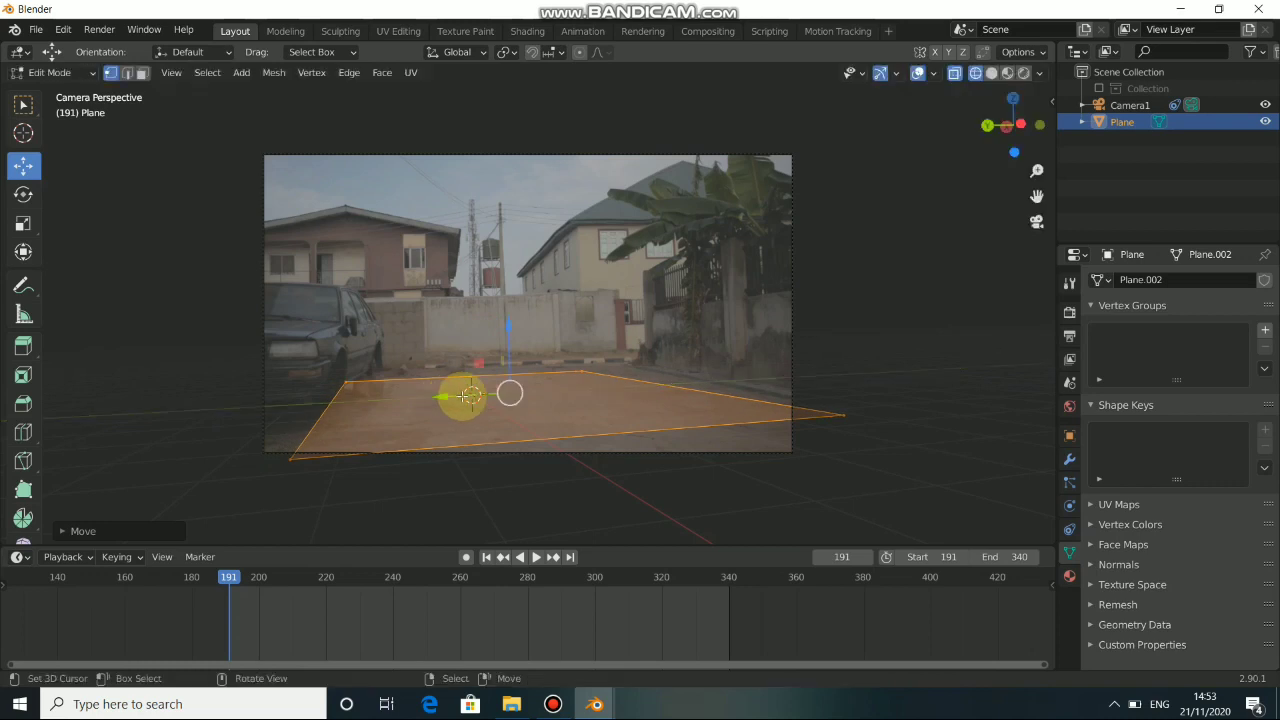
Subdivide the whole plane mesh with the number of cuts set to 40.
{"action": "right_click", "coordinate": [573, 435]}
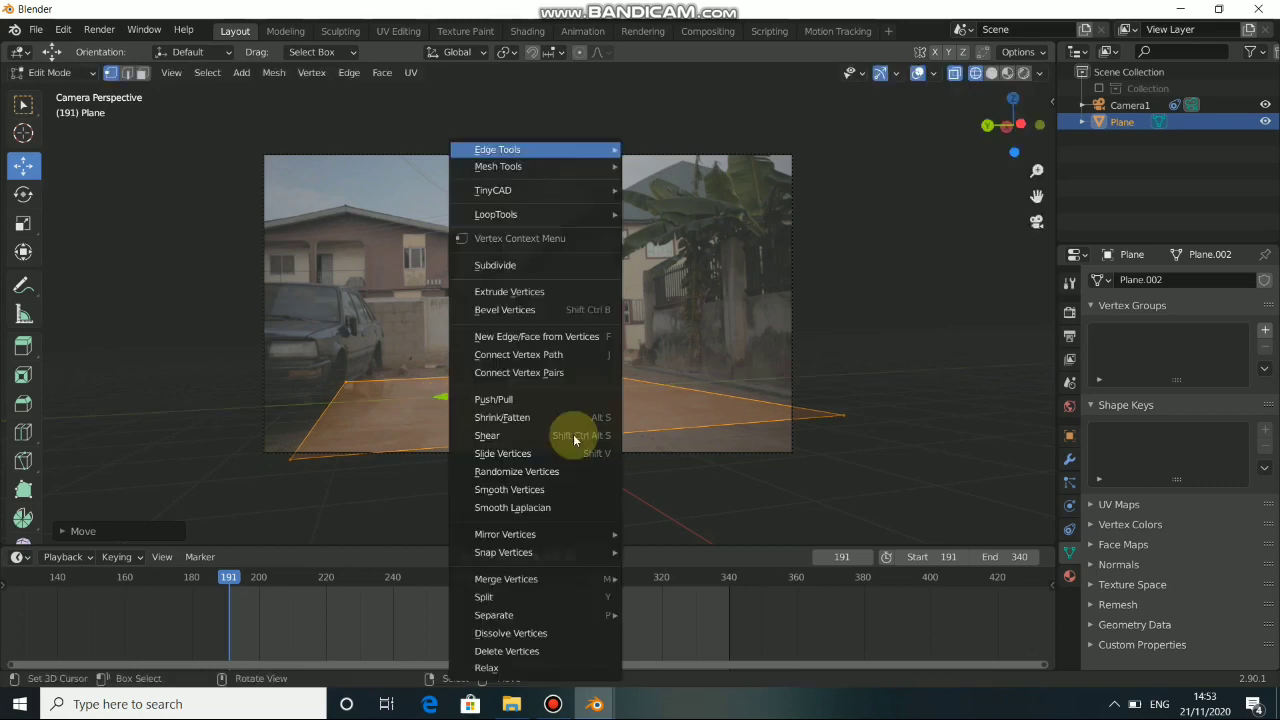
{"action": "left_click", "coordinate": [523, 267]}
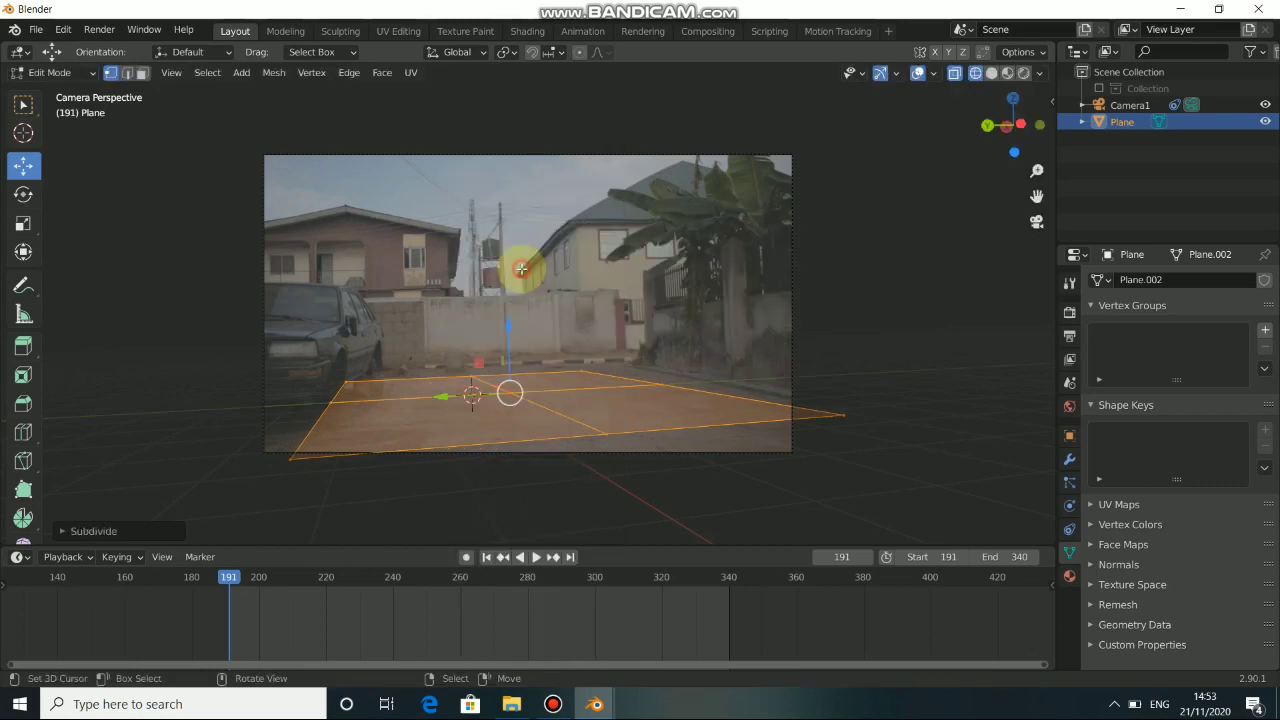
{"action": "left_click", "coordinate": [73, 532]}
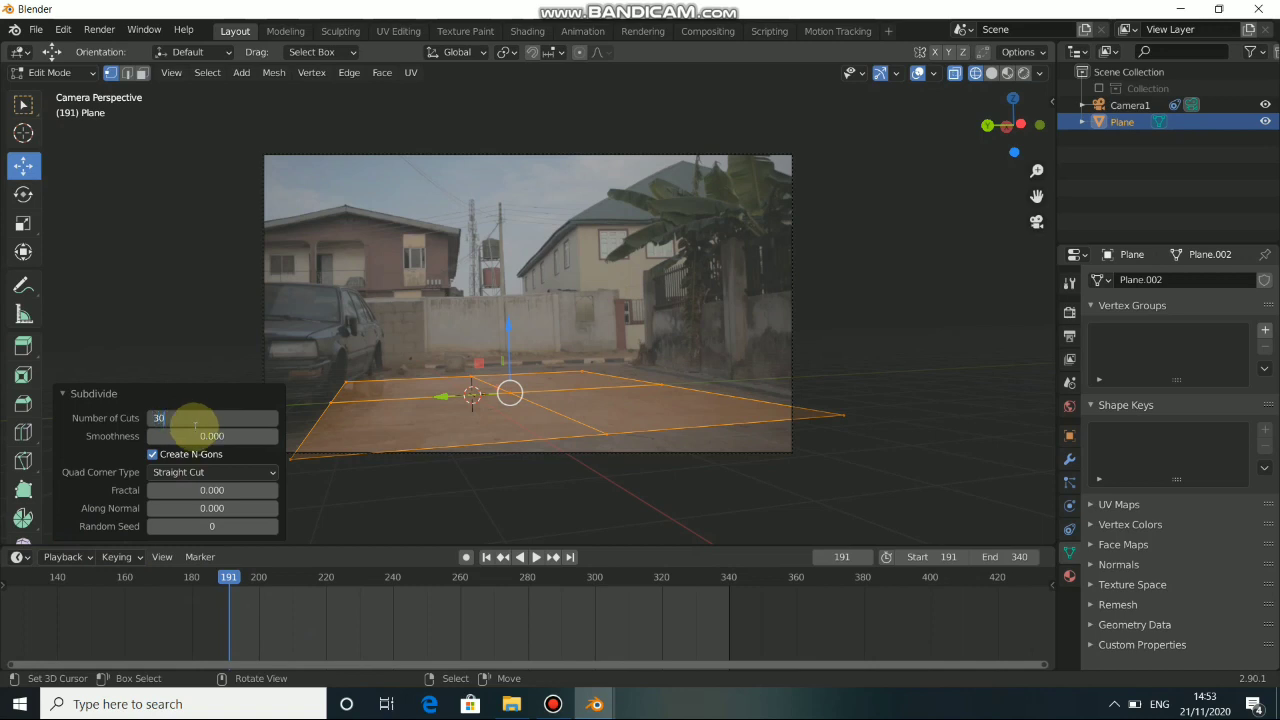
{"action": "key", "text": "Return"}
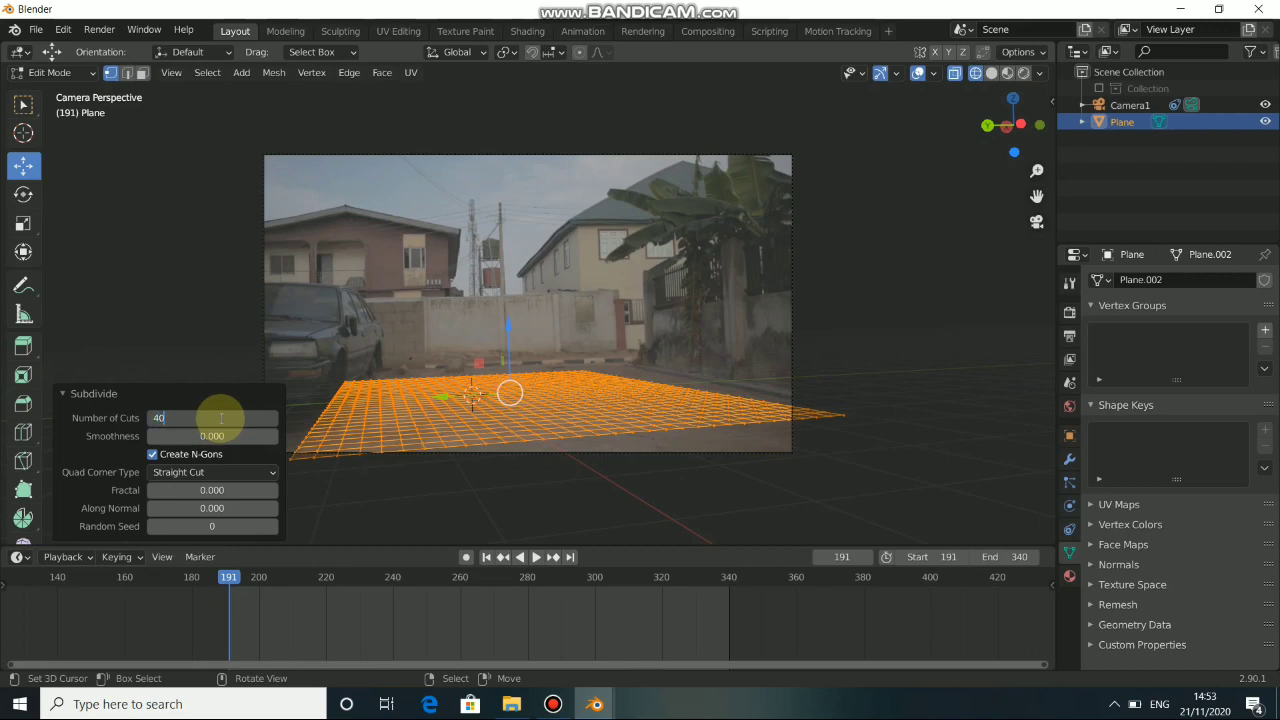
{"action": "key", "text": "Return"}
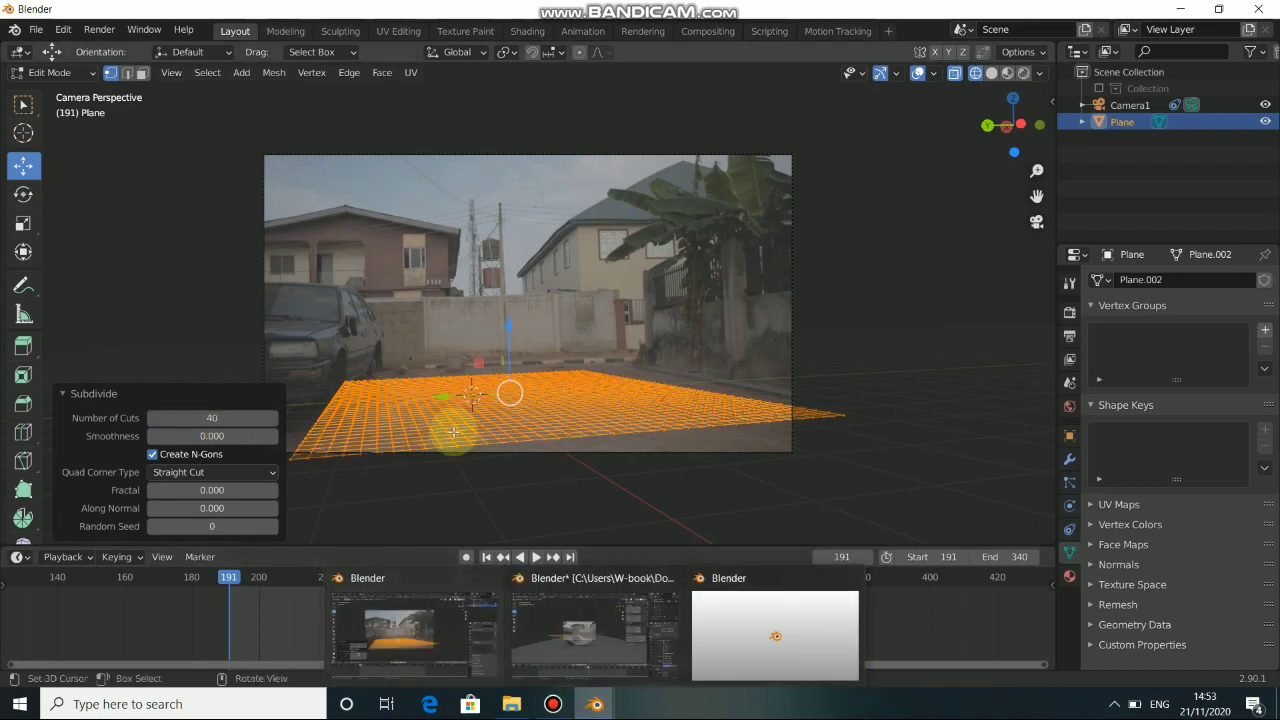
Return the subdivided plane to Object Mode and add a Subdivision Surface modifier to it.
{"action": "middle_click_drag", "start_coordinate": [449, 428], "coordinate": [514, 357]}
{"action": "key", "text": "Tab"}
{"action": "key", "text": "Tab"}
{"action": "key", "text": "KP_0"}
{"action": "key", "text": "Tab"}
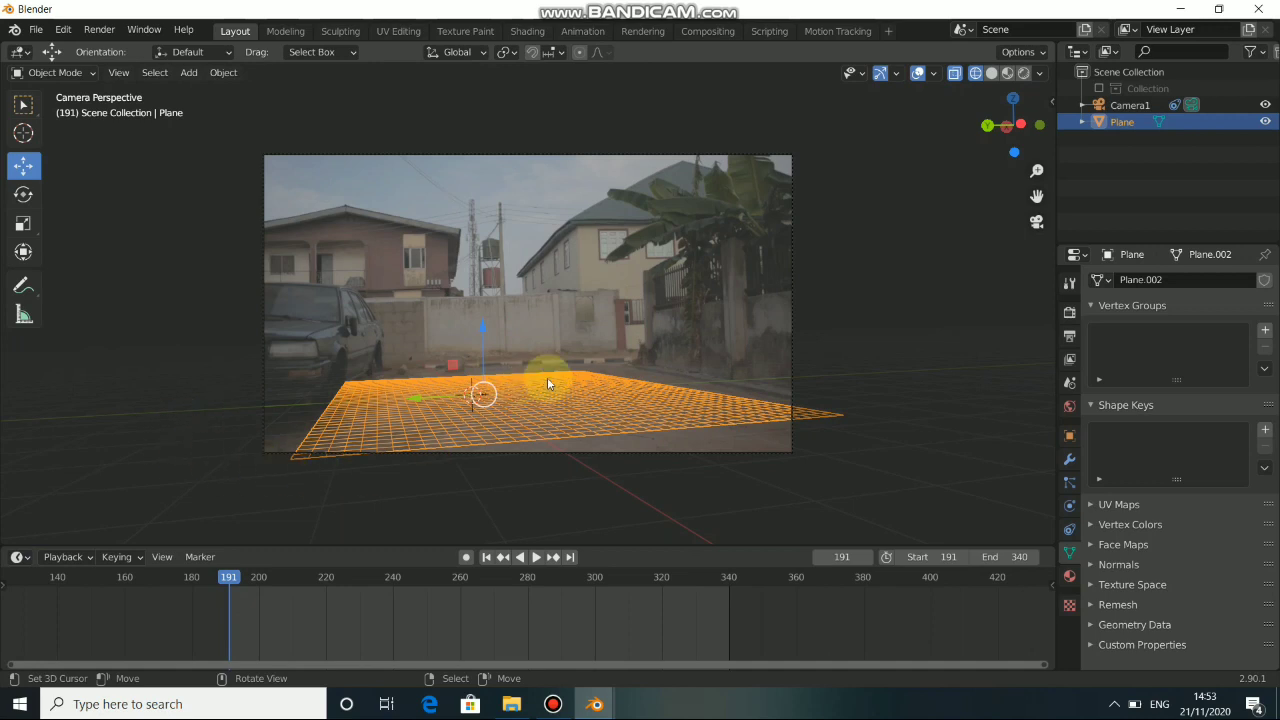
{"action": "left_click", "coordinate": [1068, 463]}
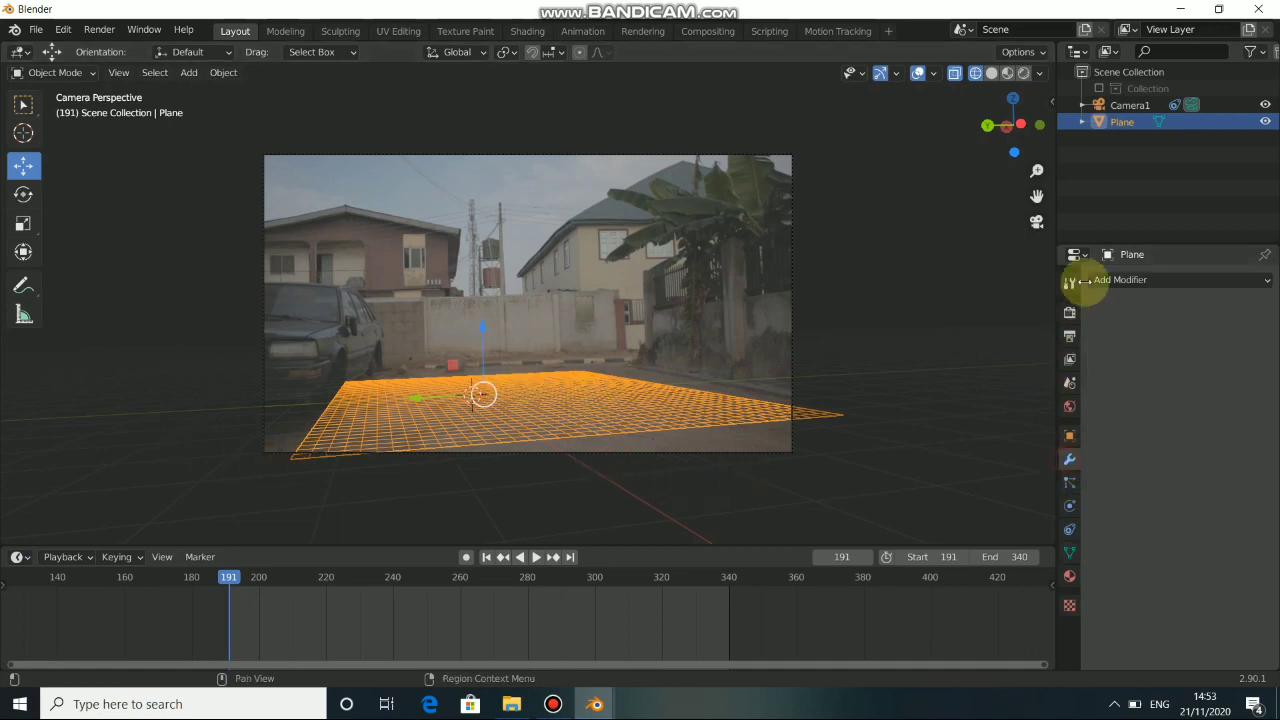
{"action": "left_click", "coordinate": [1120, 280]}
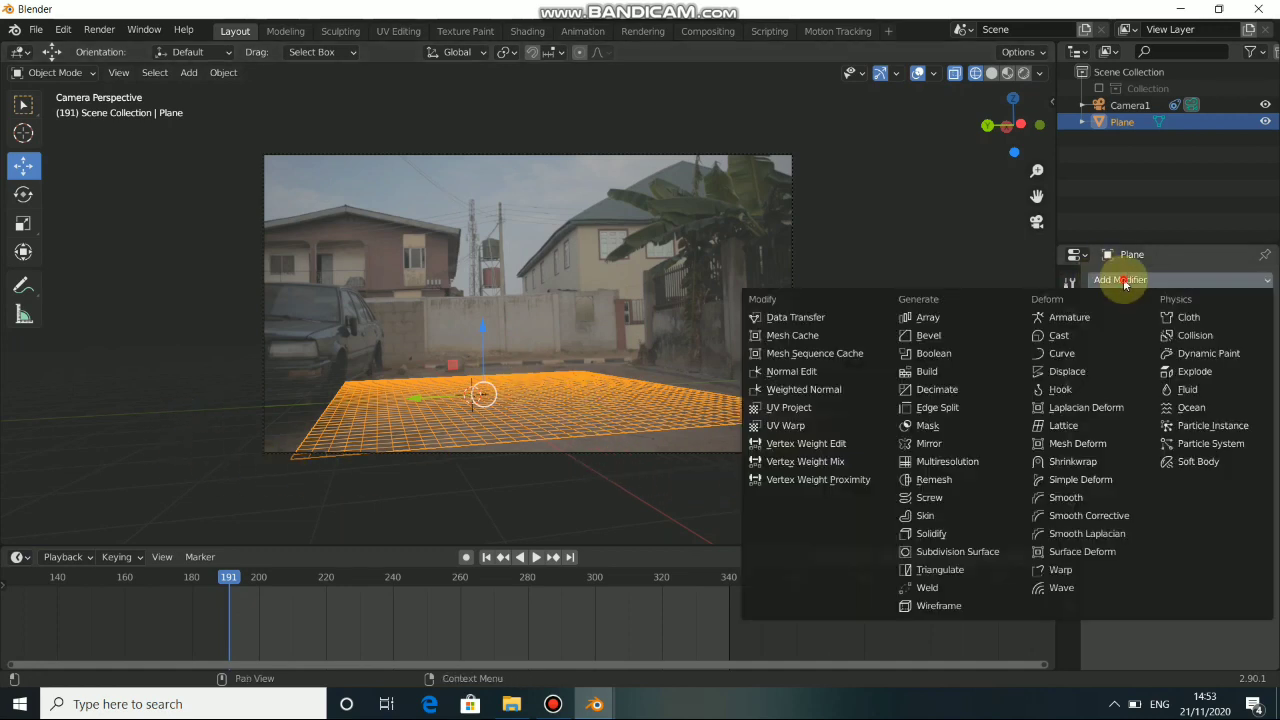
{"action": "left_click", "coordinate": [951, 552]}
Set the Subdivision Surface modifier's viewport levels to 2 and leave the plane in Object Mode.
{"action": "middle_click_drag", "start_coordinate": [556, 435], "coordinate": [590, 458]}
{"action": "key", "text": "Tab"}
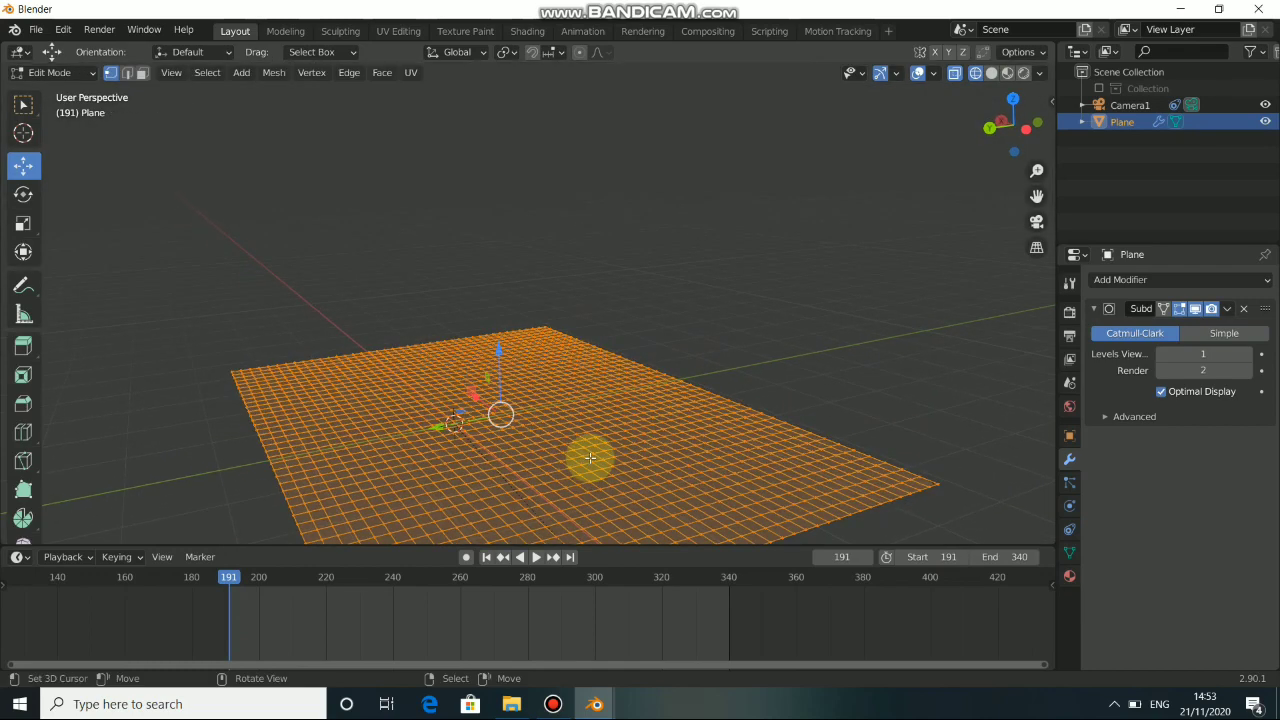
{"action": "left_click", "coordinate": [1255, 354]}
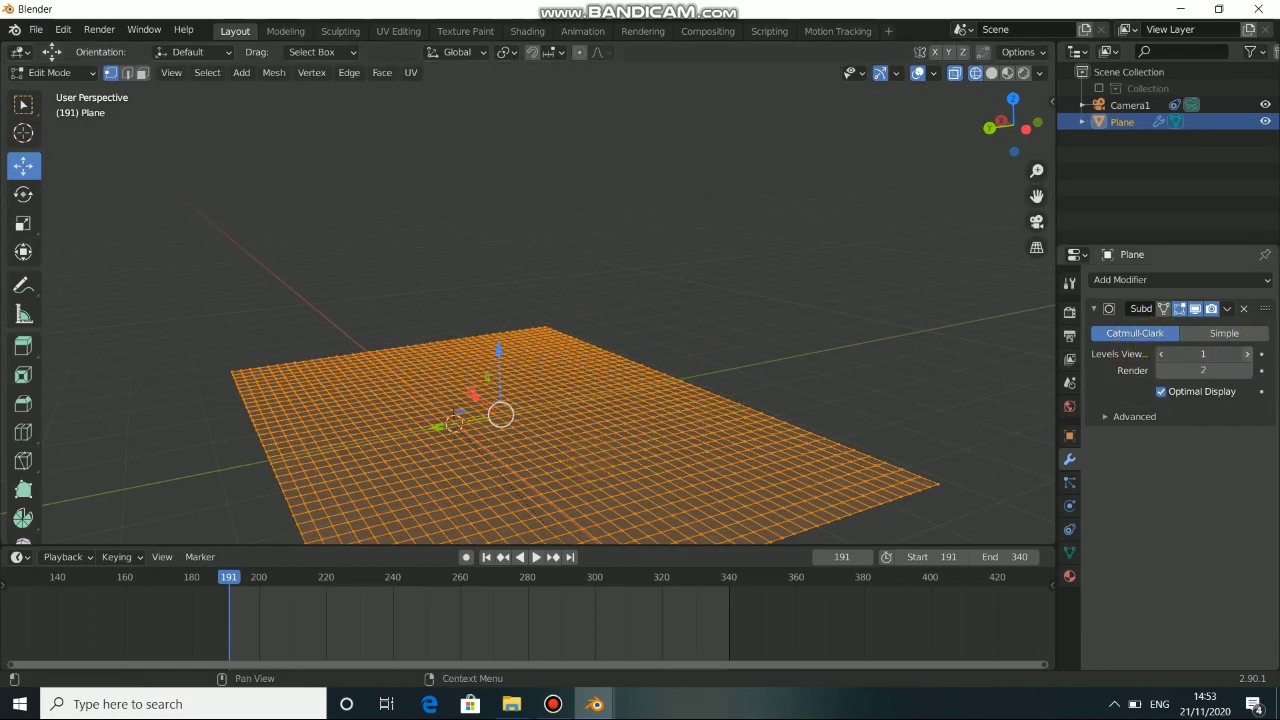
{"action": "middle_click_drag", "start_coordinate": [603, 463], "coordinate": [514, 466]}
{"action": "key", "text": "Tab"}
{"action": "middle_click_drag", "start_coordinate": [534, 424], "coordinate": [552, 410]}
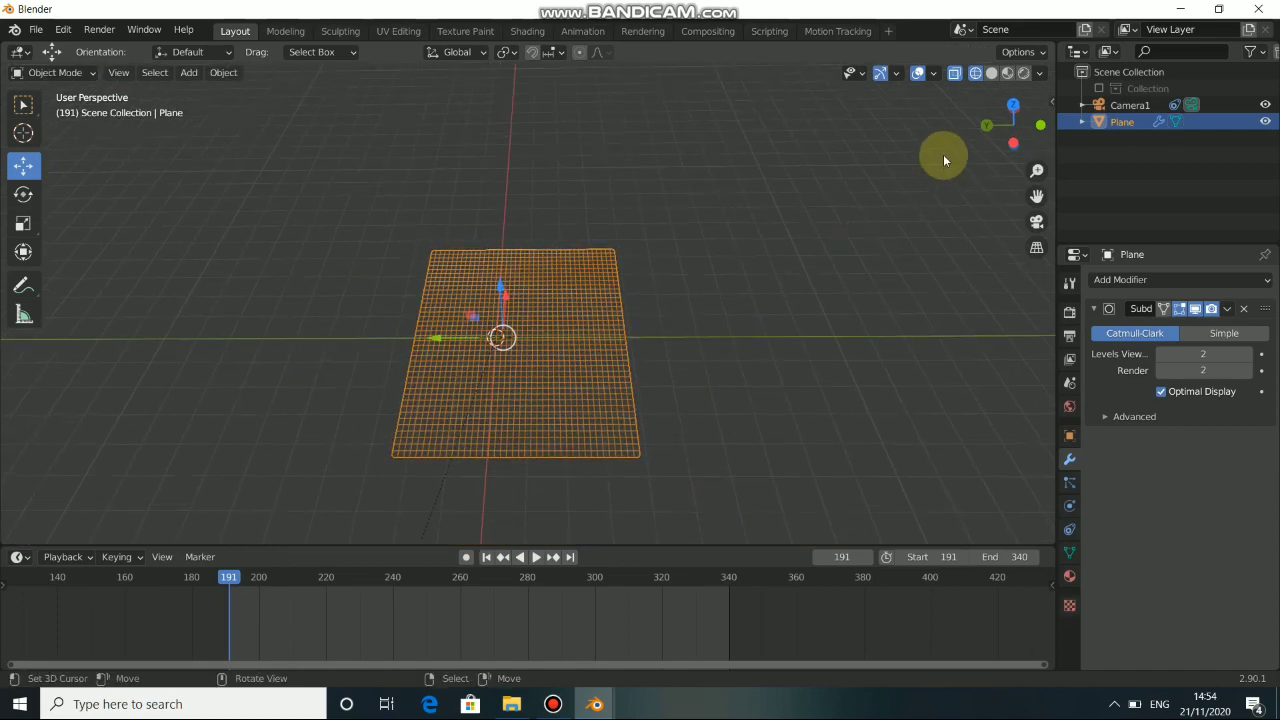
Set the viewport to solid shading and bring the plane into the Sculpting workspace with X symmetry turned off.
{"action": "left_click", "coordinate": [991, 76]}
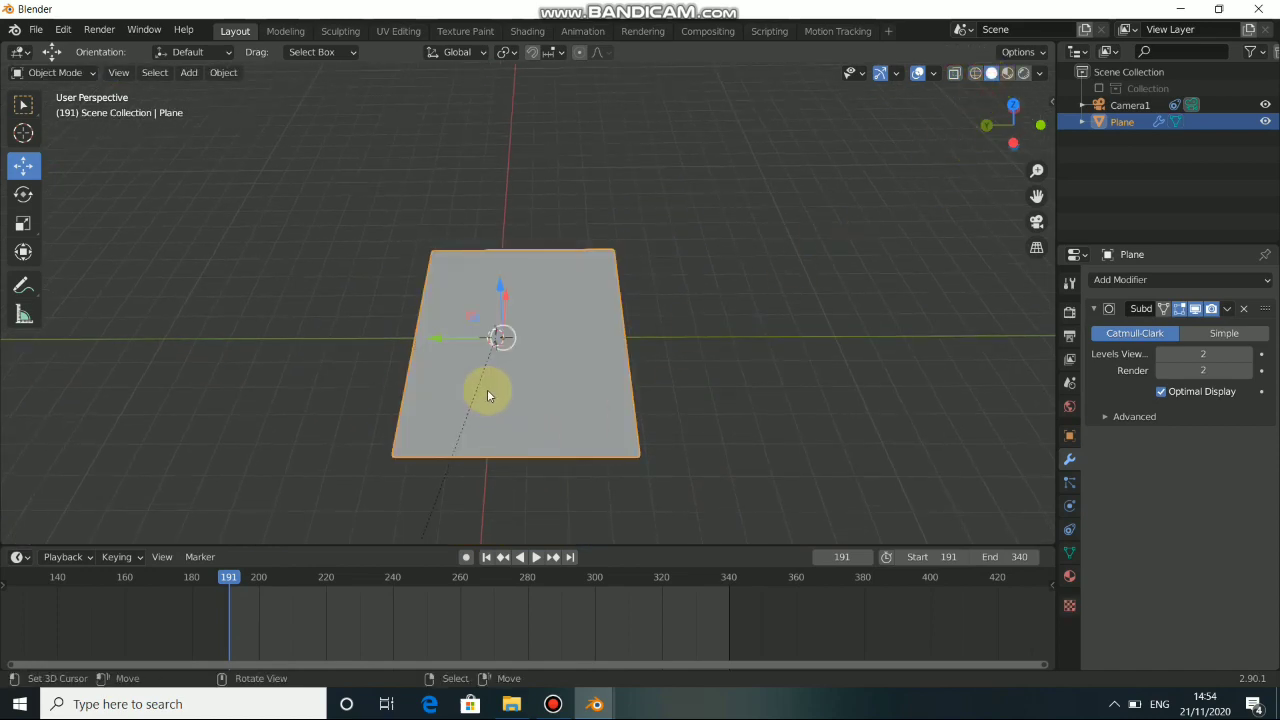
{"action": "left_click", "coordinate": [341, 31]}
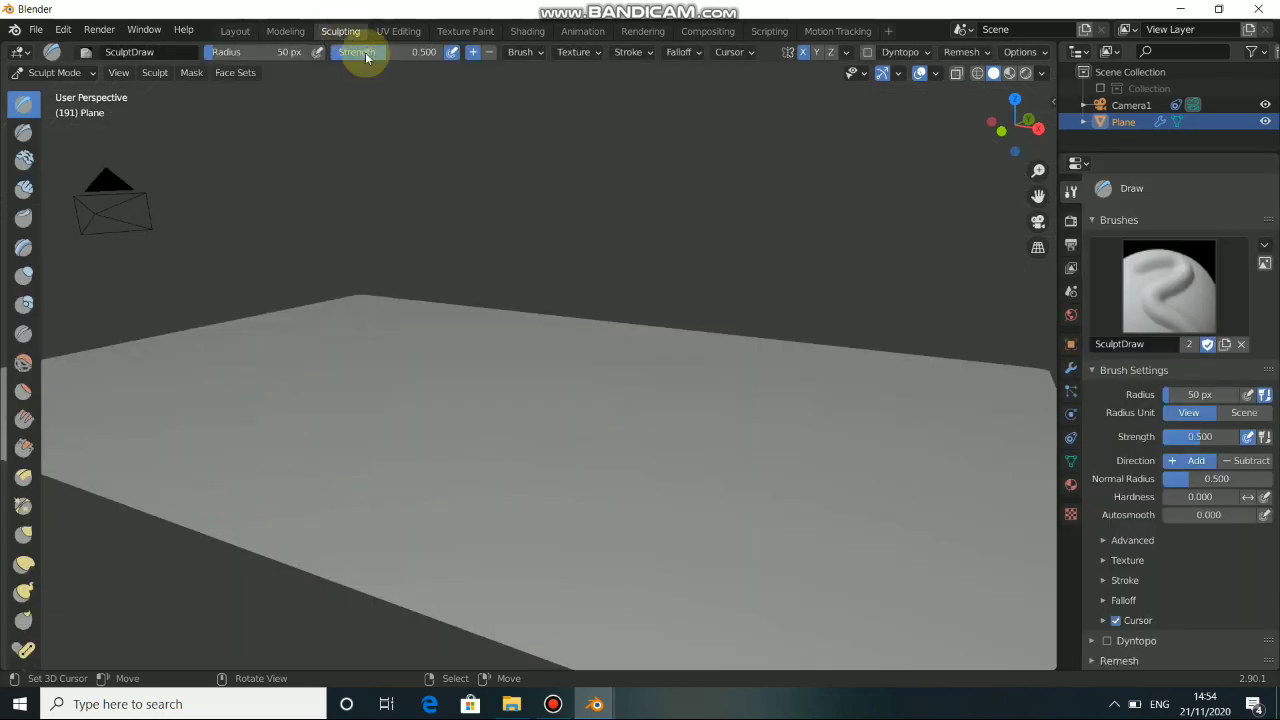
{"action": "mouse_move", "coordinate": [512, 423]}
{"action": "middle_mouse_down"}
{"action": "mouse_move", "coordinate": [441, 426]}
{"action": "mouse_move", "coordinate": [420, 417]}
{"action": "mouse_move", "coordinate": [430, 395]}
{"action": "middle_mouse_up"}
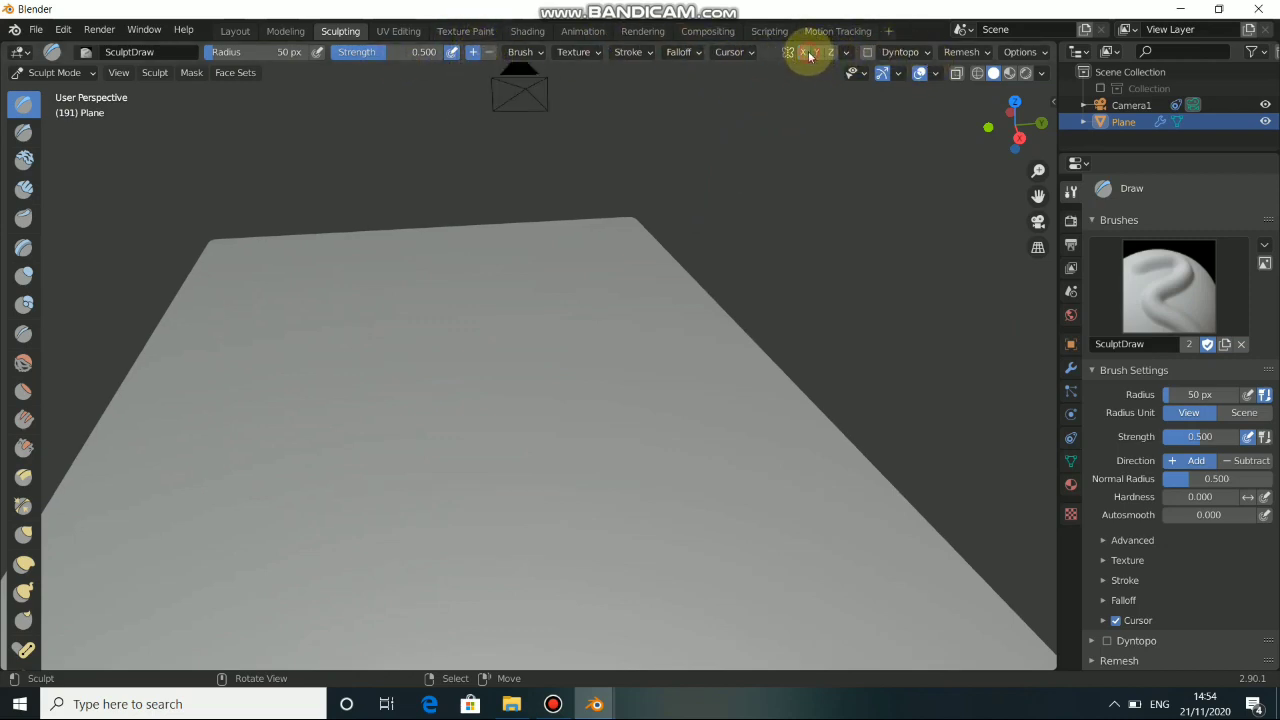
Sculpt a few raised strokes near the middle of the plane with the Draw brush in Add direction.
{"action": "left_click_drag", "start_coordinate": [500, 416], "coordinate": [497, 422]}
{"action": "left_click_drag", "start_coordinate": [470, 411], "coordinate": [487, 442]}
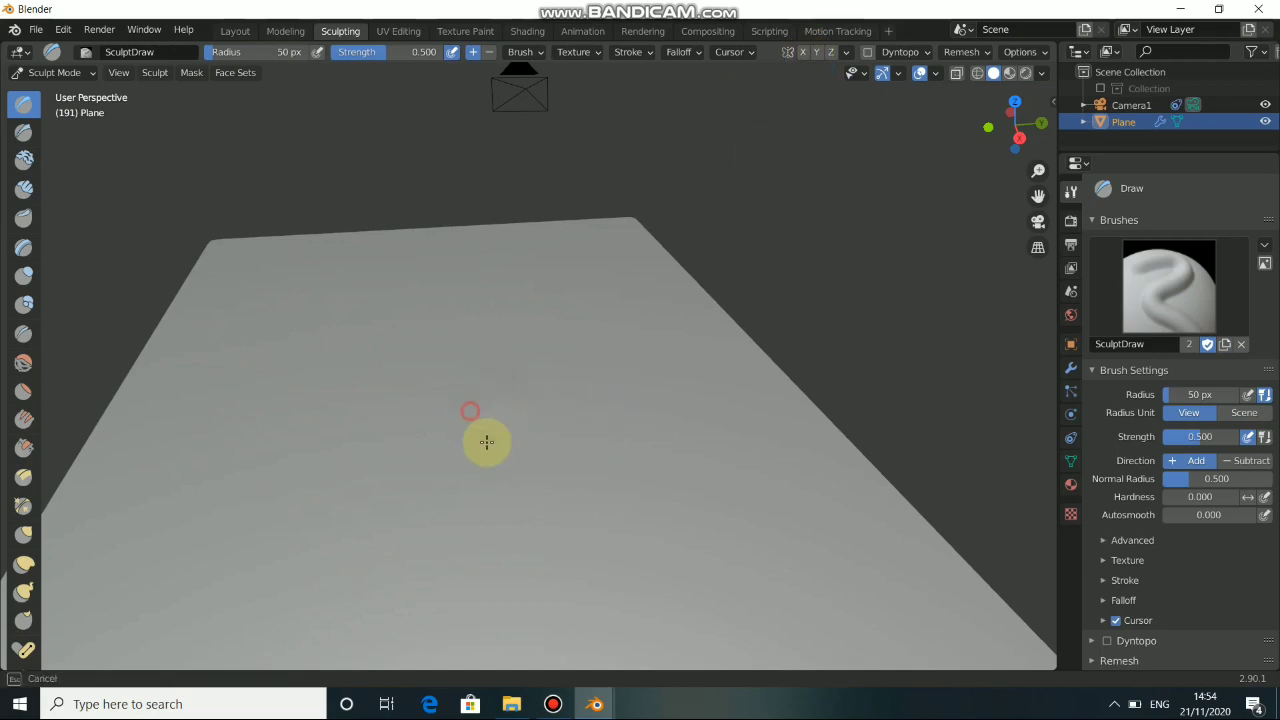
{"action": "mouse_move", "coordinate": [476, 428]}
{"action": "middle_mouse_down"}
{"action": "mouse_move", "coordinate": [523, 471]}
{"action": "mouse_move", "coordinate": [400, 429]}
{"action": "mouse_move", "coordinate": [483, 383]}
{"action": "mouse_move", "coordinate": [505, 348]}
{"action": "mouse_move", "coordinate": [490, 330]}
{"action": "mouse_move", "coordinate": [517, 406]}
{"action": "mouse_move", "coordinate": [494, 396]}
{"action": "middle_mouse_up"}
Set the Draw brush direction to Subtract and carve an irregular crater in the middle of the plane, checking it against the camera footage.
{"action": "left_click", "coordinate": [489, 52]}
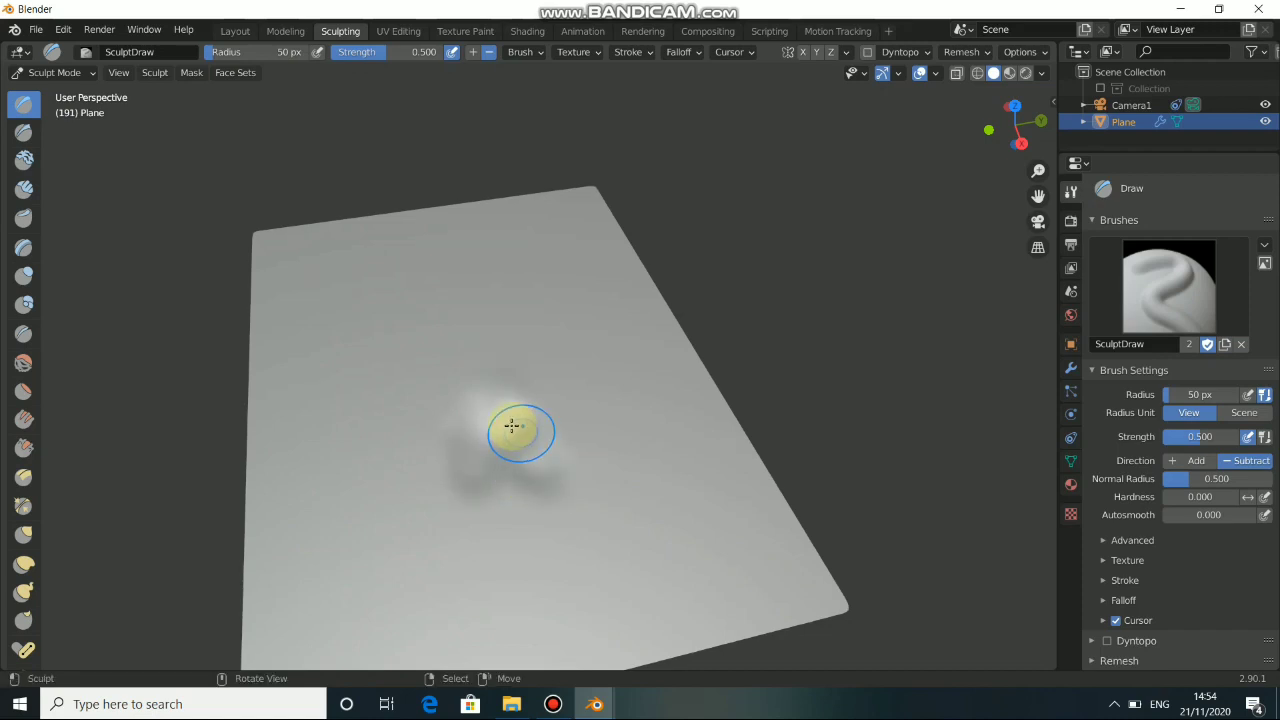
{"action": "key", "text": "KP_0"}
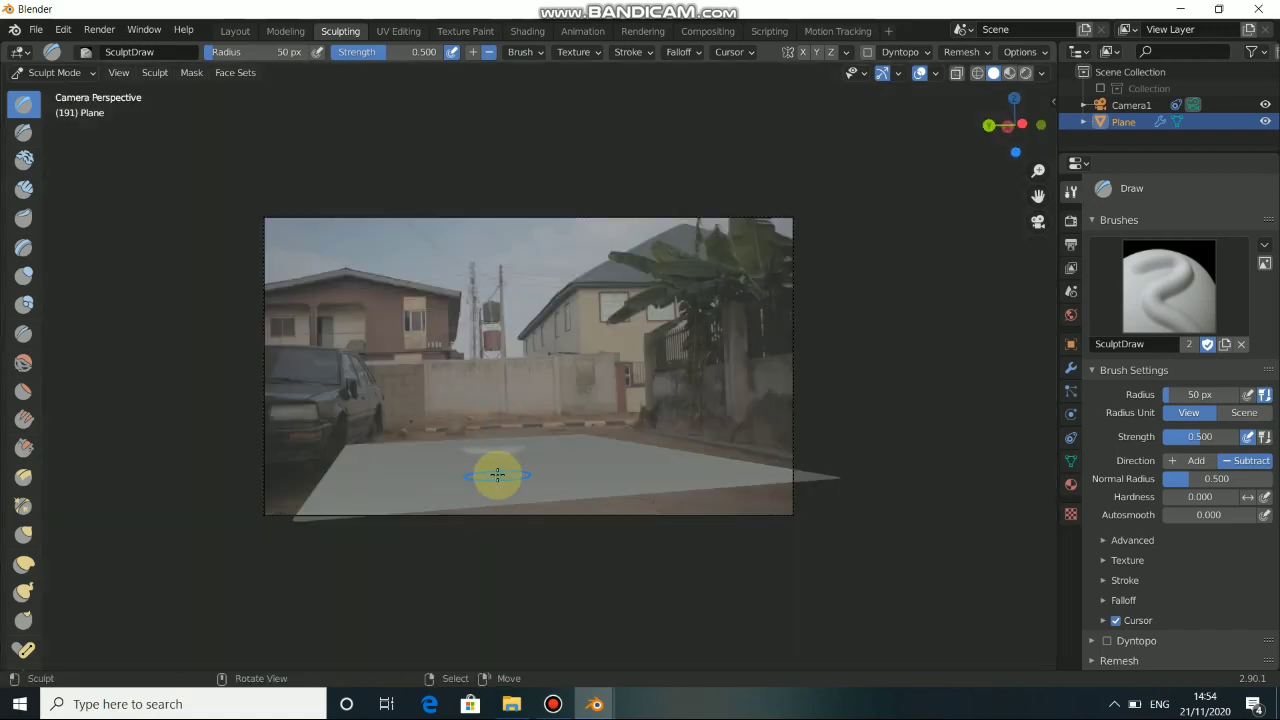
{"action": "key", "text": "KP_0"}
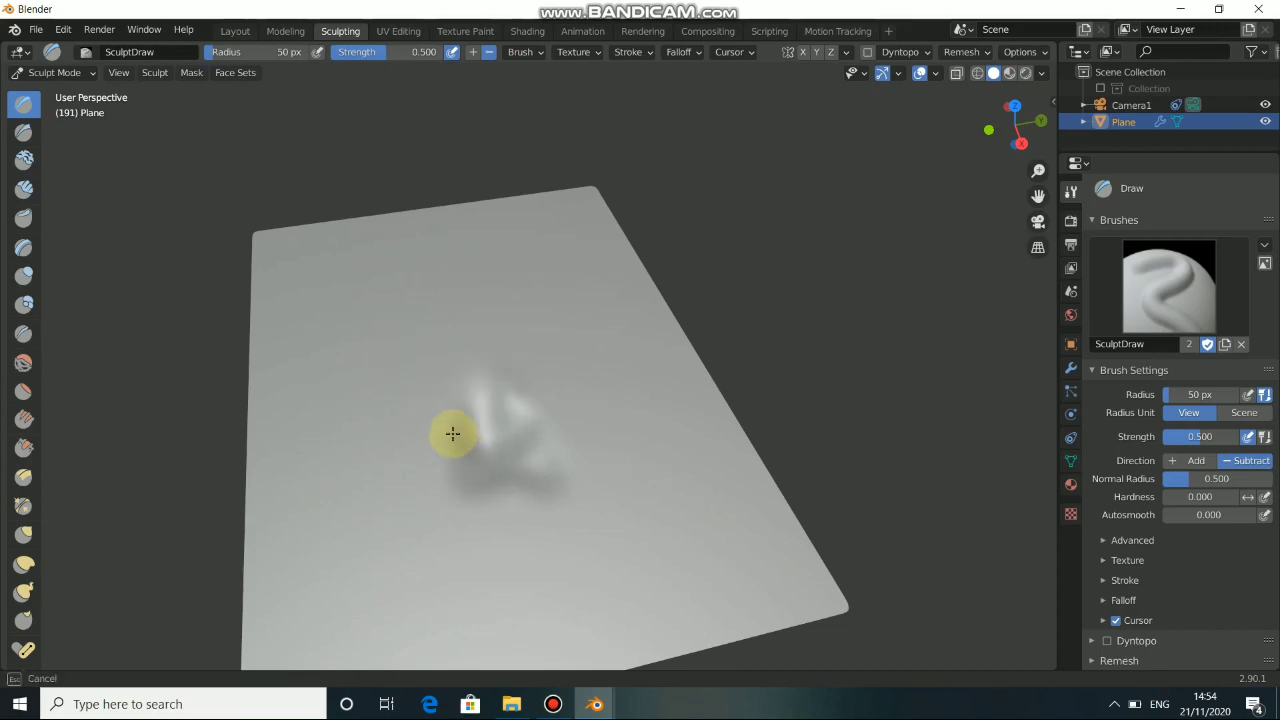
{"action": "left_click_drag", "start_coordinate": [453, 433], "coordinate": [496, 451]}
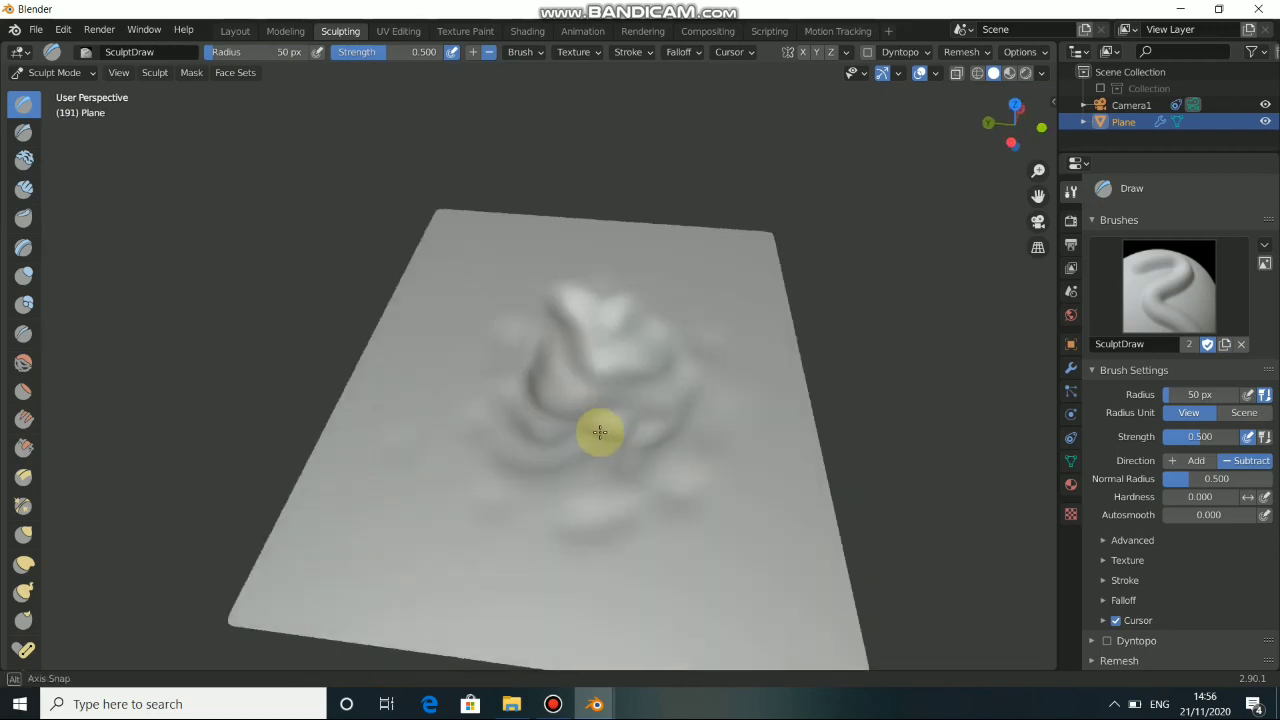
{"action": "mouse_move", "coordinate": [600, 434]}
{"action": "middle_mouse_down"}
{"action": "mouse_move", "coordinate": [700, 394]}
{"action": "mouse_move", "coordinate": [632, 352]}
{"action": "mouse_move", "coordinate": [571, 463]}
{"action": "mouse_move", "coordinate": [559, 424]}
{"action": "middle_mouse_up"}
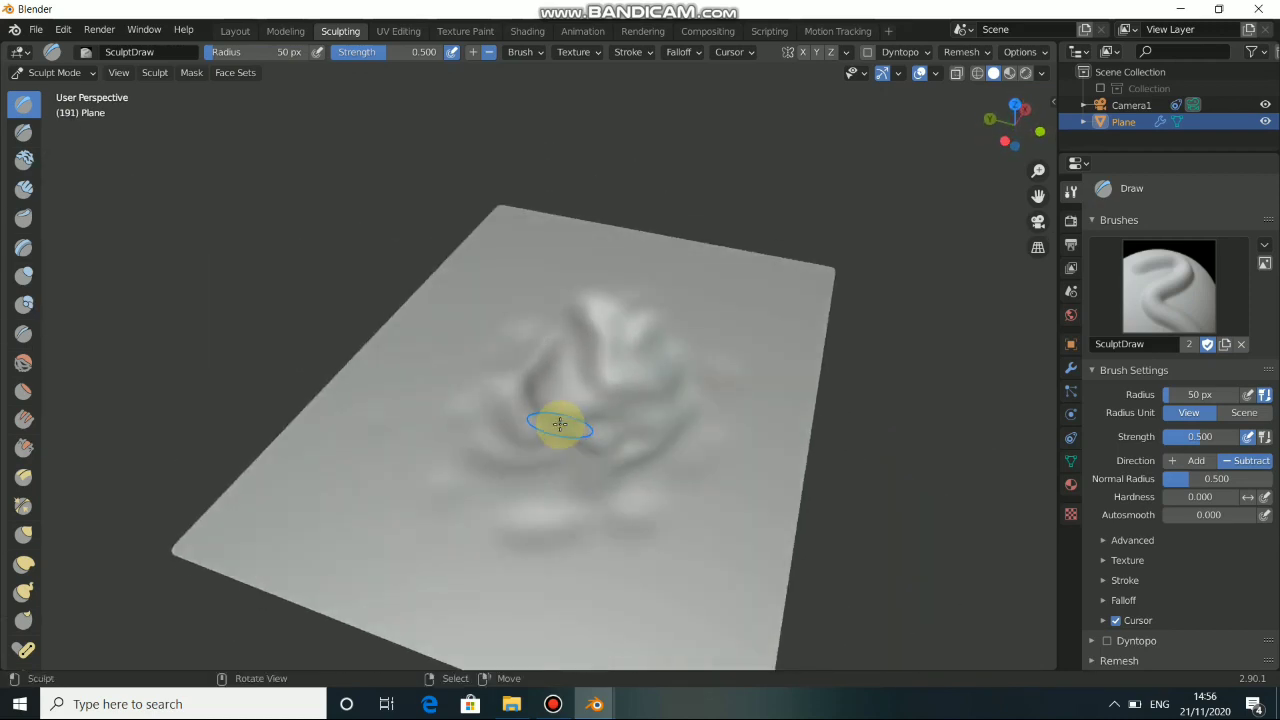
{"action": "key", "text": "KP_0"}
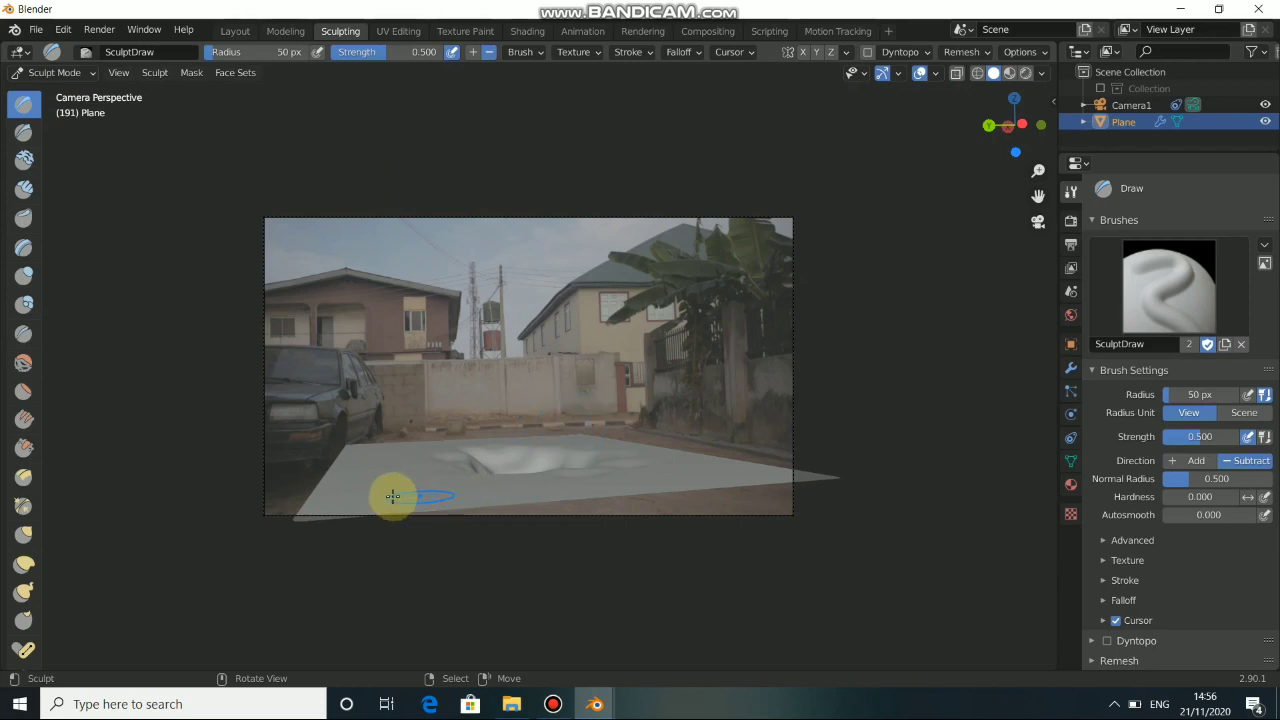
{"action": "mouse_move", "coordinate": [437, 490]}
{"action": "left_mouse_down"}
{"action": "mouse_move", "coordinate": [543, 466]}
{"action": "mouse_move", "coordinate": [488, 469]}
{"action": "left_mouse_up"}
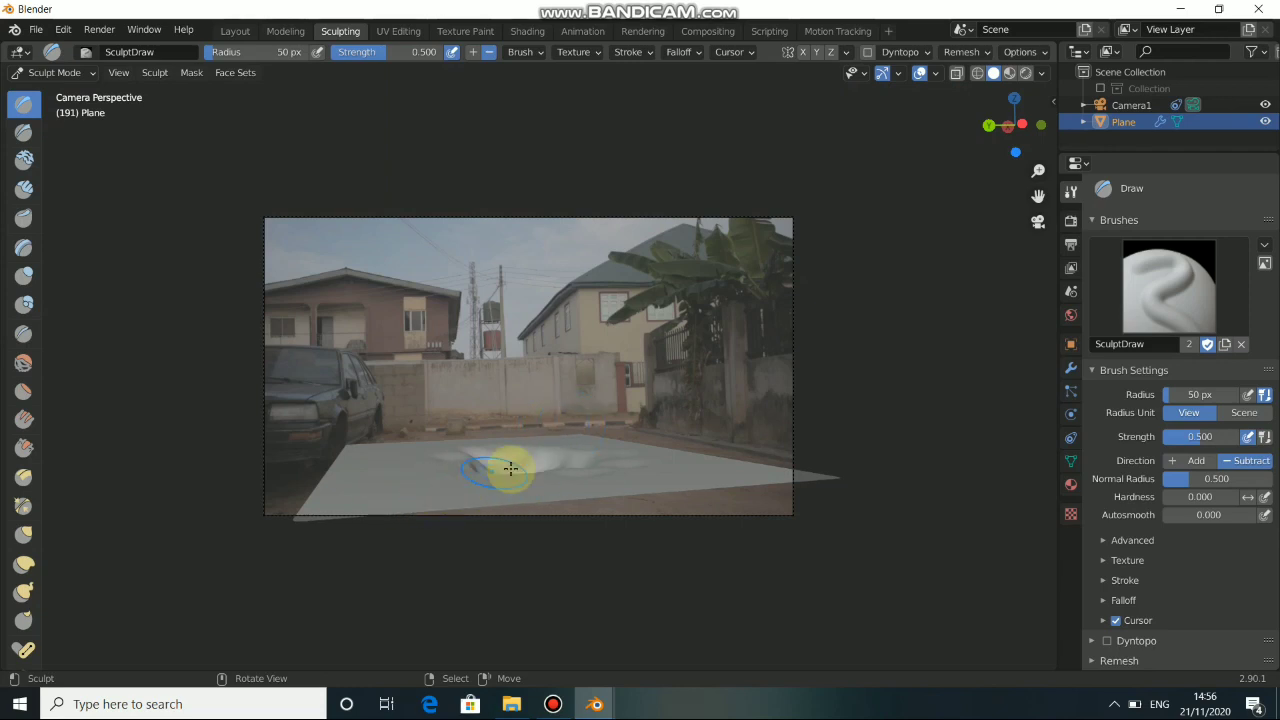
{"action": "key", "text": "KP_0"}
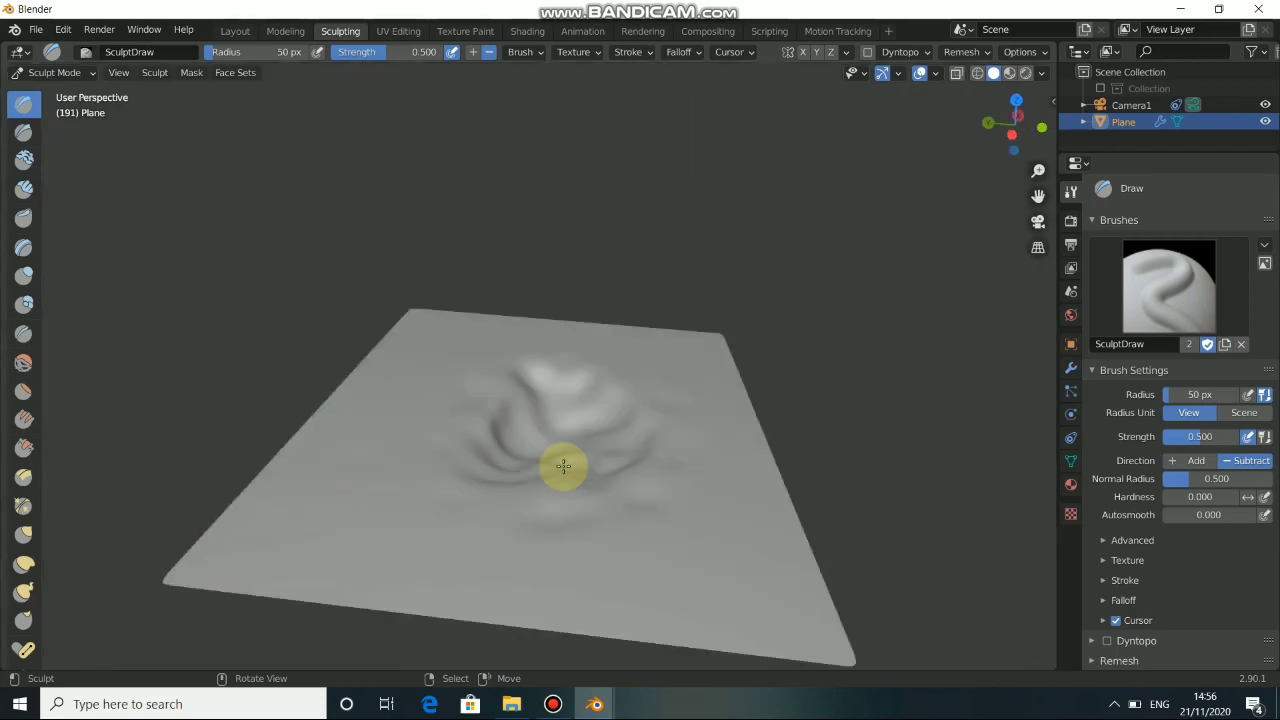
Return to the Layout workspace, play the animation through the camera to check the crater's tracking, and go back to frame 191.
{"action": "left_click", "coordinate": [233, 30]}
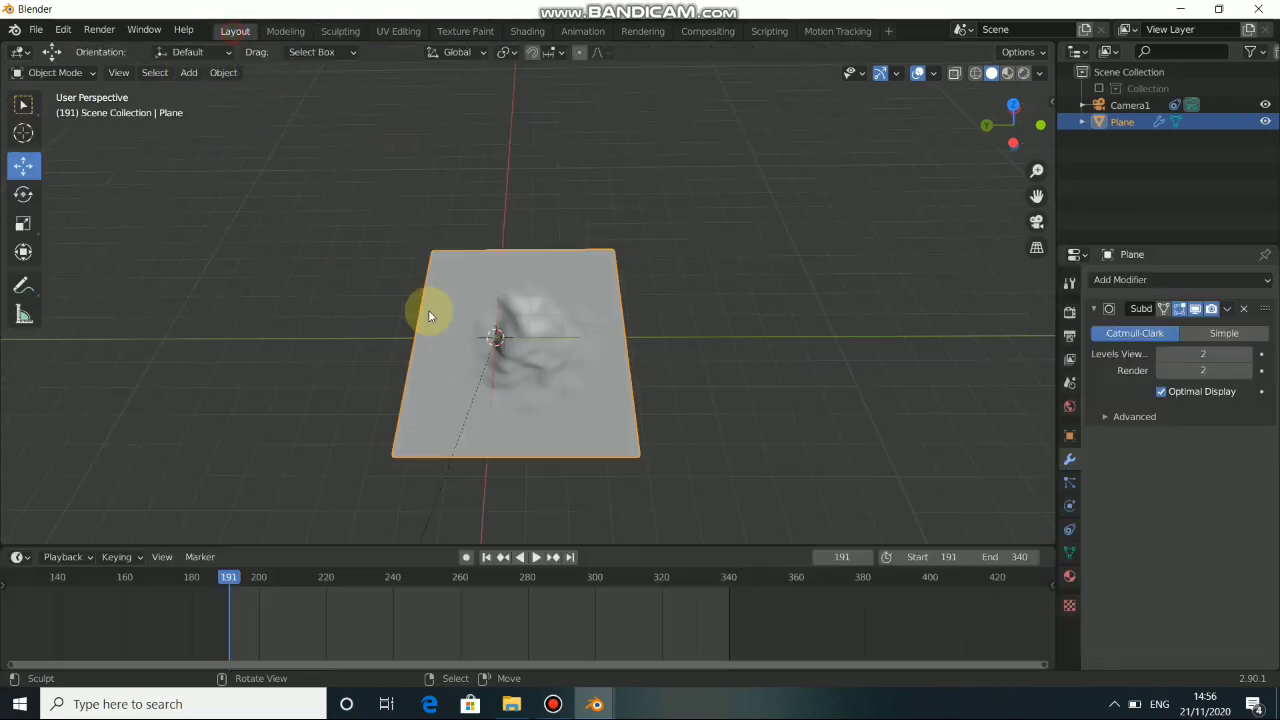
{"action": "mouse_move", "coordinate": [500, 334]}
{"action": "middle_mouse_down"}
{"action": "mouse_move", "coordinate": [654, 320]}
{"action": "mouse_move", "coordinate": [659, 296]}
{"action": "mouse_move", "coordinate": [529, 391]}
{"action": "mouse_move", "coordinate": [491, 334]}
{"action": "middle_mouse_up"}
{"action": "scroll", "coordinate": [610, 606], "scroll_direction": "up", "scroll_amount": 2}
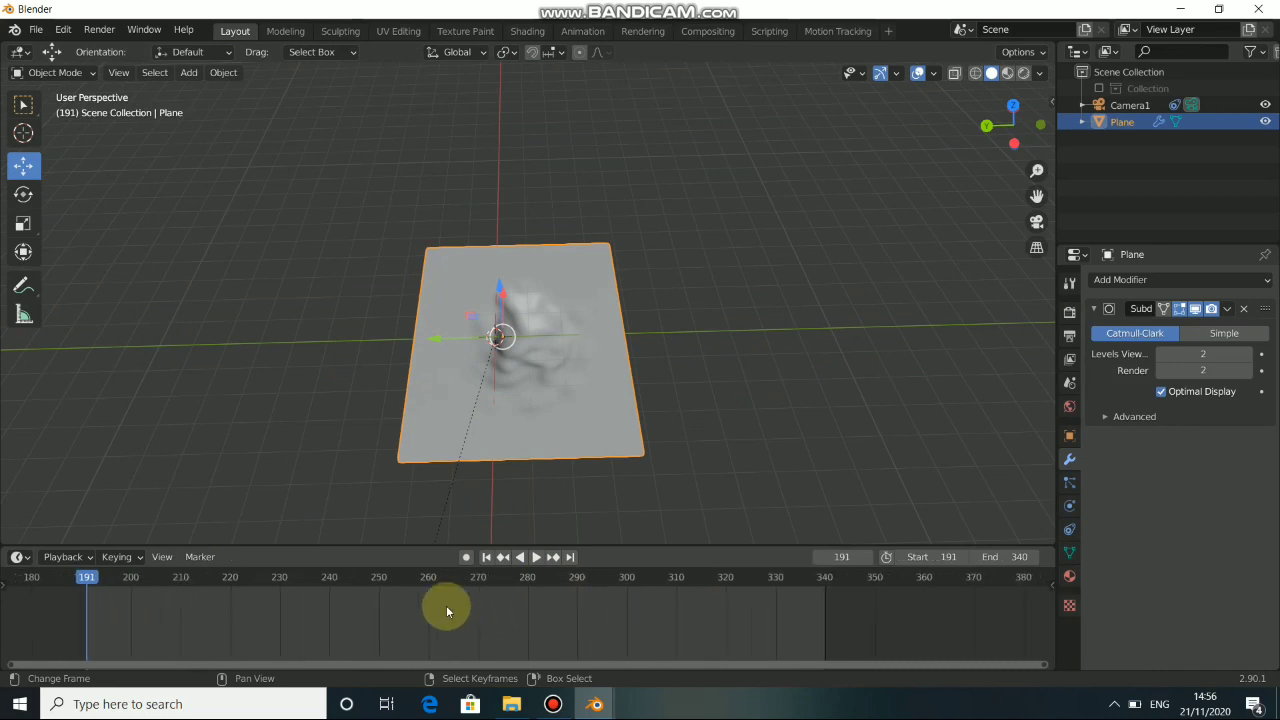
{"action": "key", "text": "KP_0"}
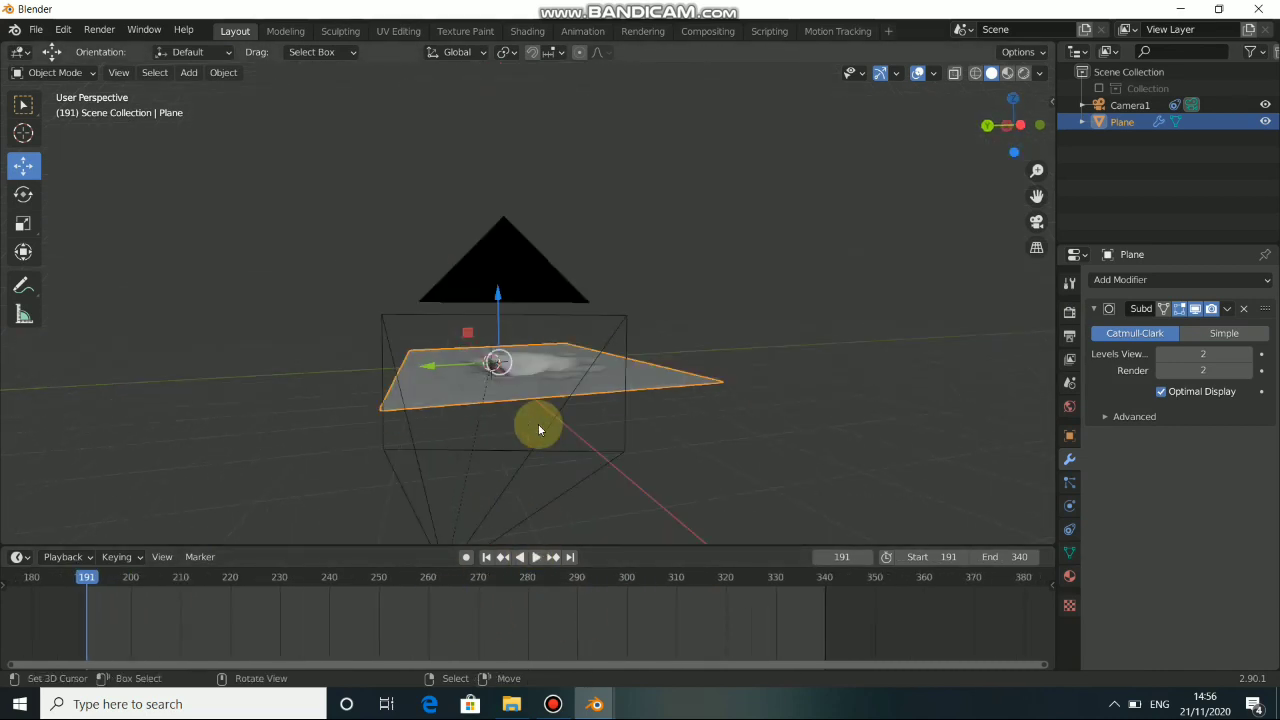
{"action": "left_click", "coordinate": [538, 556]}
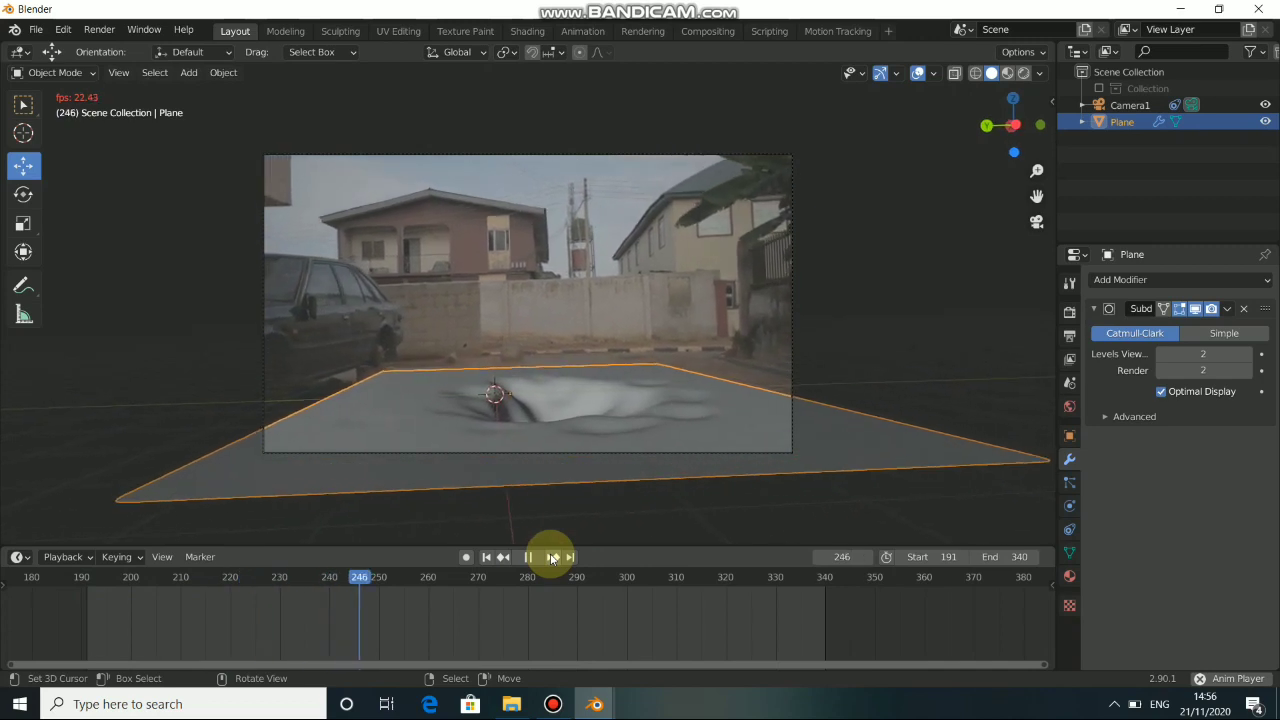
{"action": "left_click", "coordinate": [551, 558]}
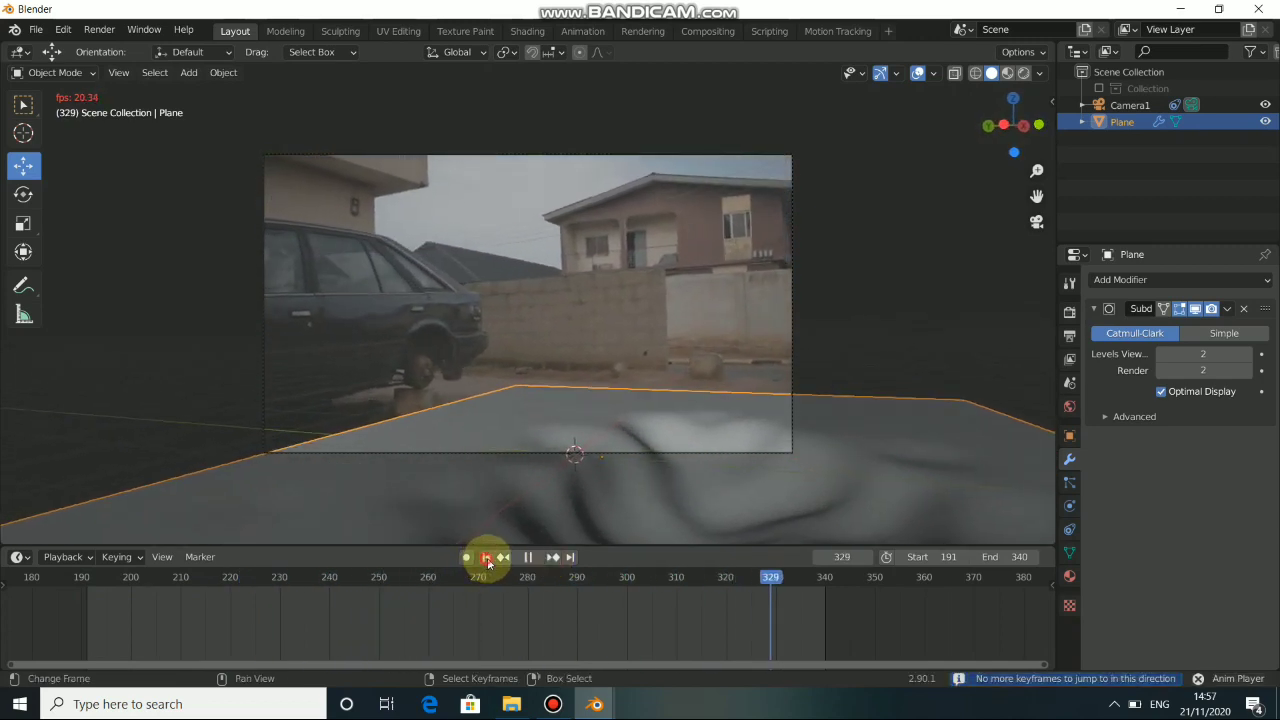
{"action": "left_click", "coordinate": [487, 559]}
{"action": "left_click", "coordinate": [527, 559]}
{"action": "left_click", "coordinate": [490, 557]}
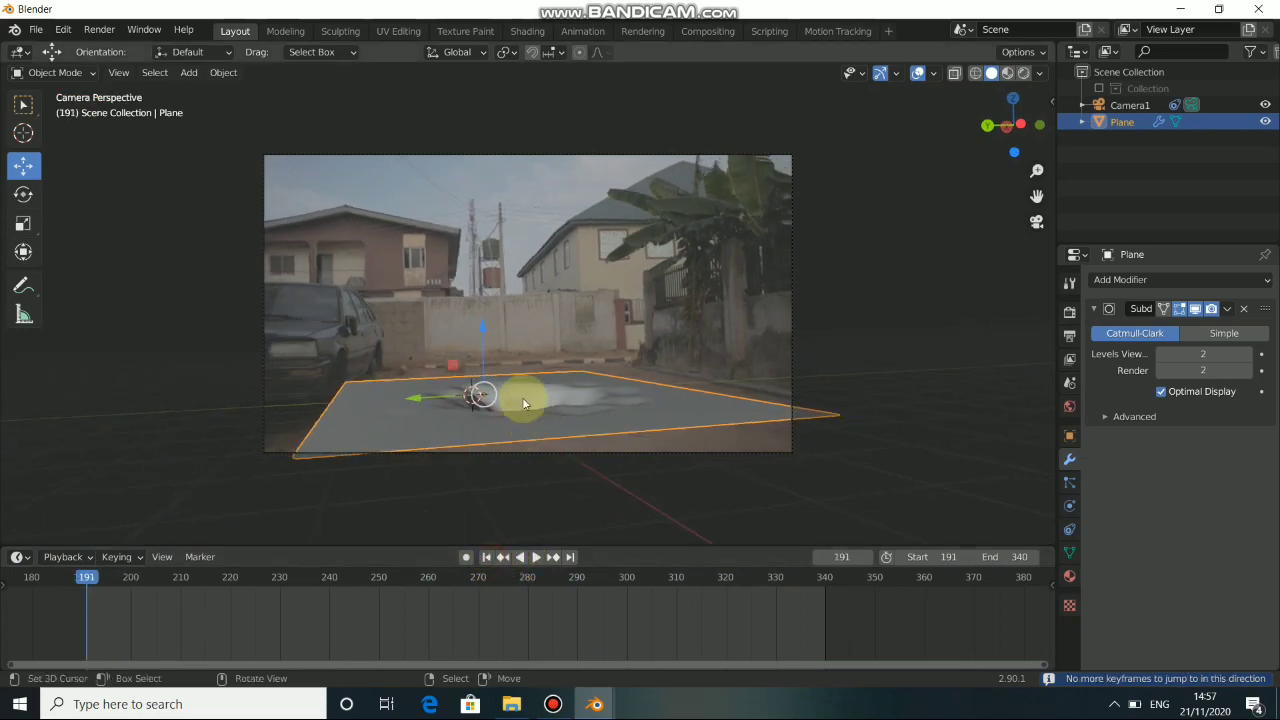
Apply Shade Smooth to the sculpted plane and inspect the crater's surface from several angles.
{"action": "key", "text": "KP_0"}
{"action": "scroll", "coordinate": [521, 403], "scroll_direction": "up", "scroll_amount": 3}
{"action": "right_click", "coordinate": [480, 403]}
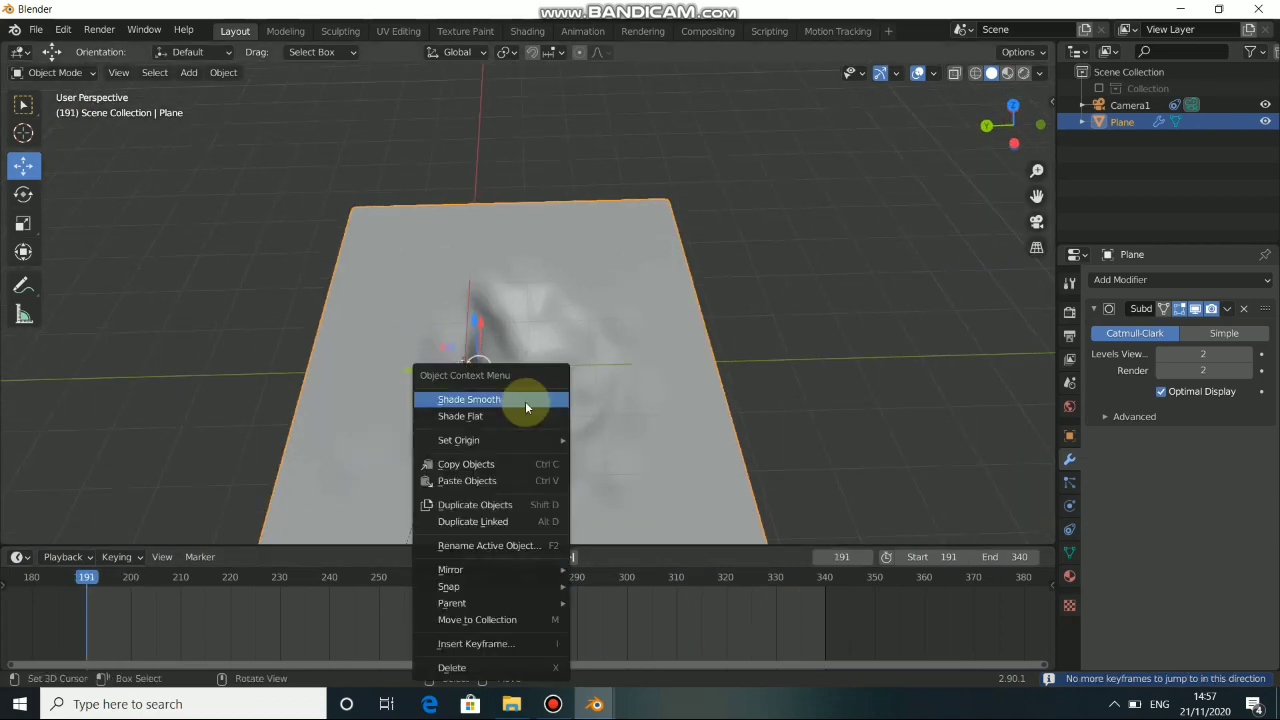
{"action": "left_click", "coordinate": [480, 401]}
{"action": "middle_click_drag", "start_coordinate": [504, 403], "coordinate": [536, 340]}
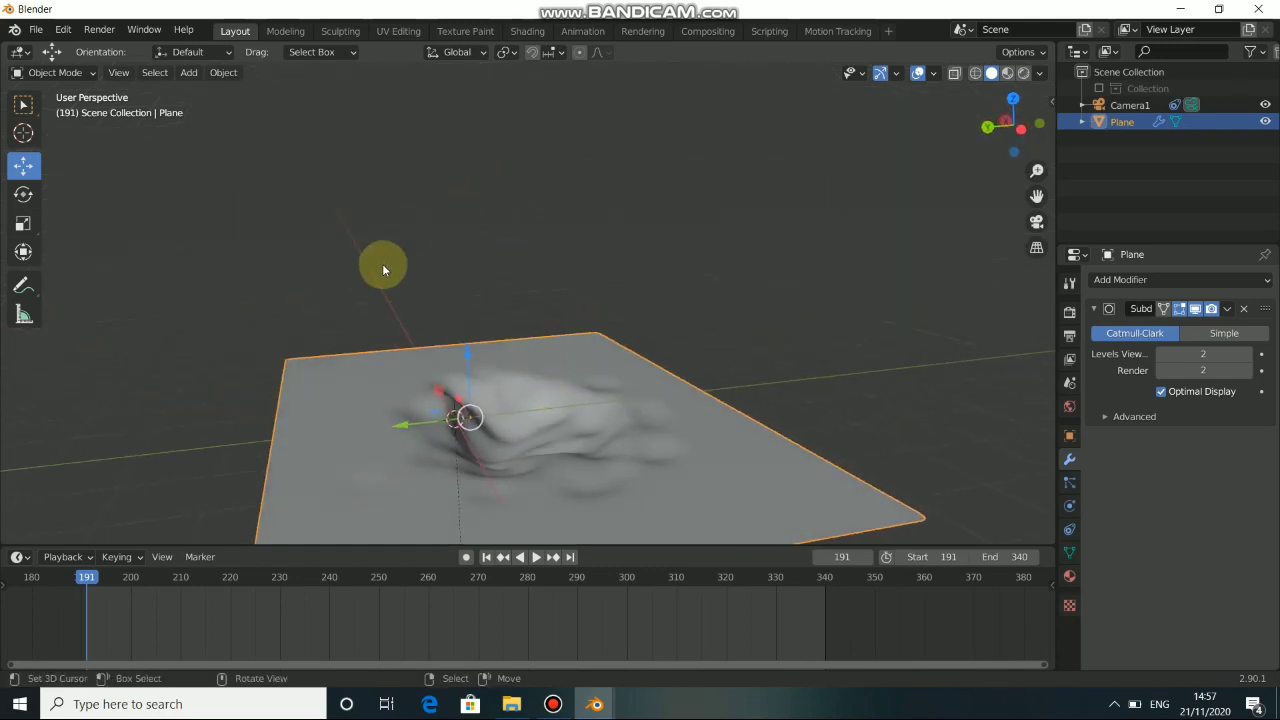
{"action": "scroll", "coordinate": [457, 400], "scroll_direction": "down", "scroll_amount": 4}
{"action": "middle_click_drag", "start_coordinate": [474, 424], "coordinate": [429, 404]}
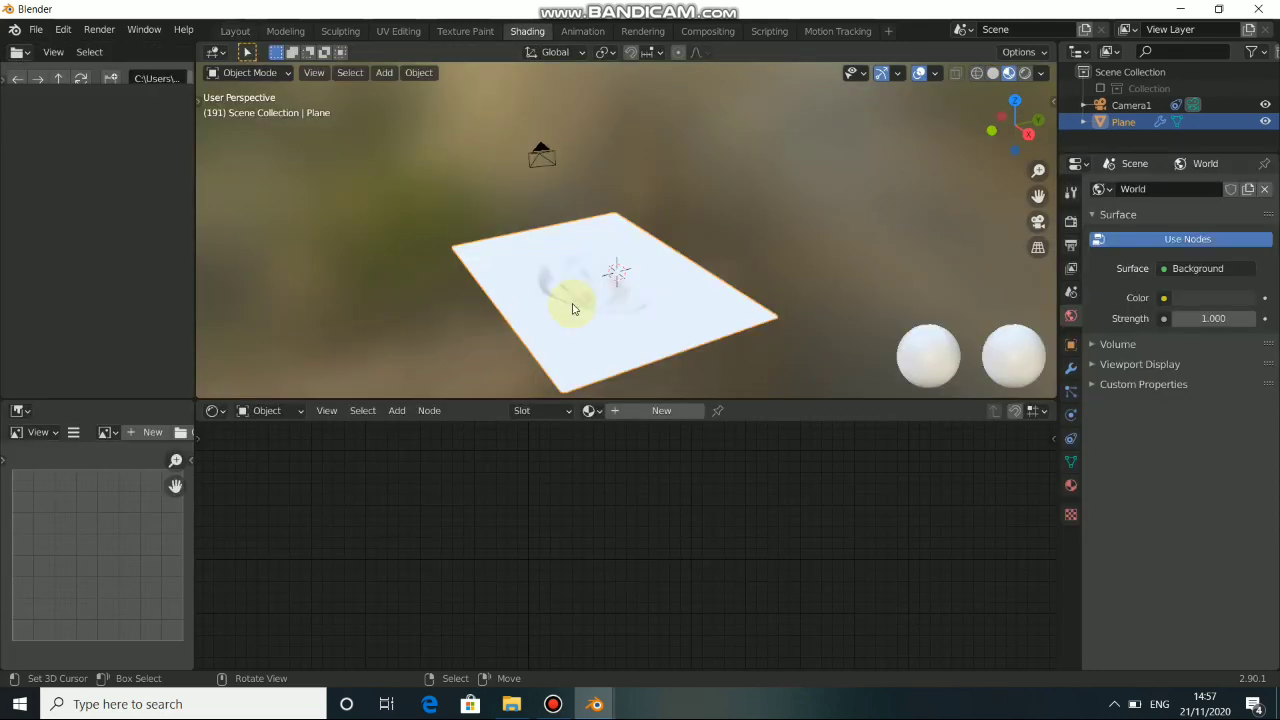
In the Shading workspace, change the scene's render engine to Cycles.
{"action": "scroll", "coordinate": [629, 270], "scroll_direction": "up", "scroll_amount": 1}
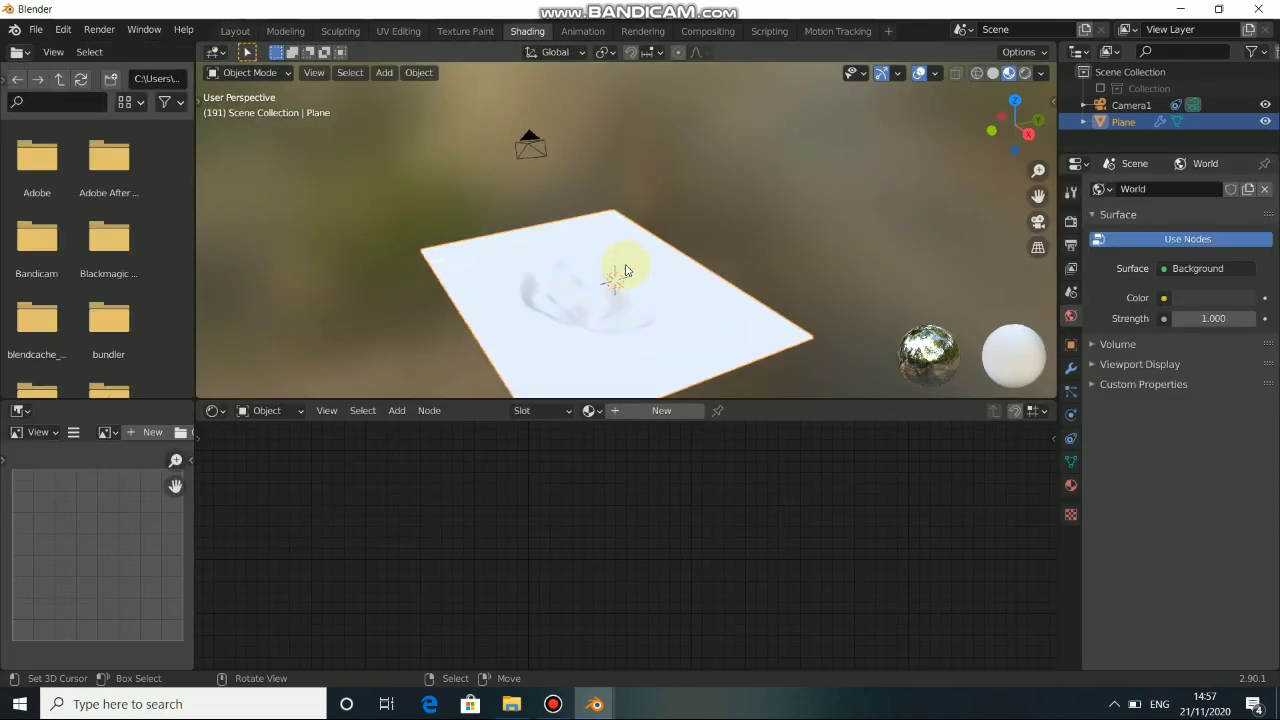
{"action": "left_click", "coordinate": [1071, 192]}
{"action": "left_click", "coordinate": [1072, 220]}
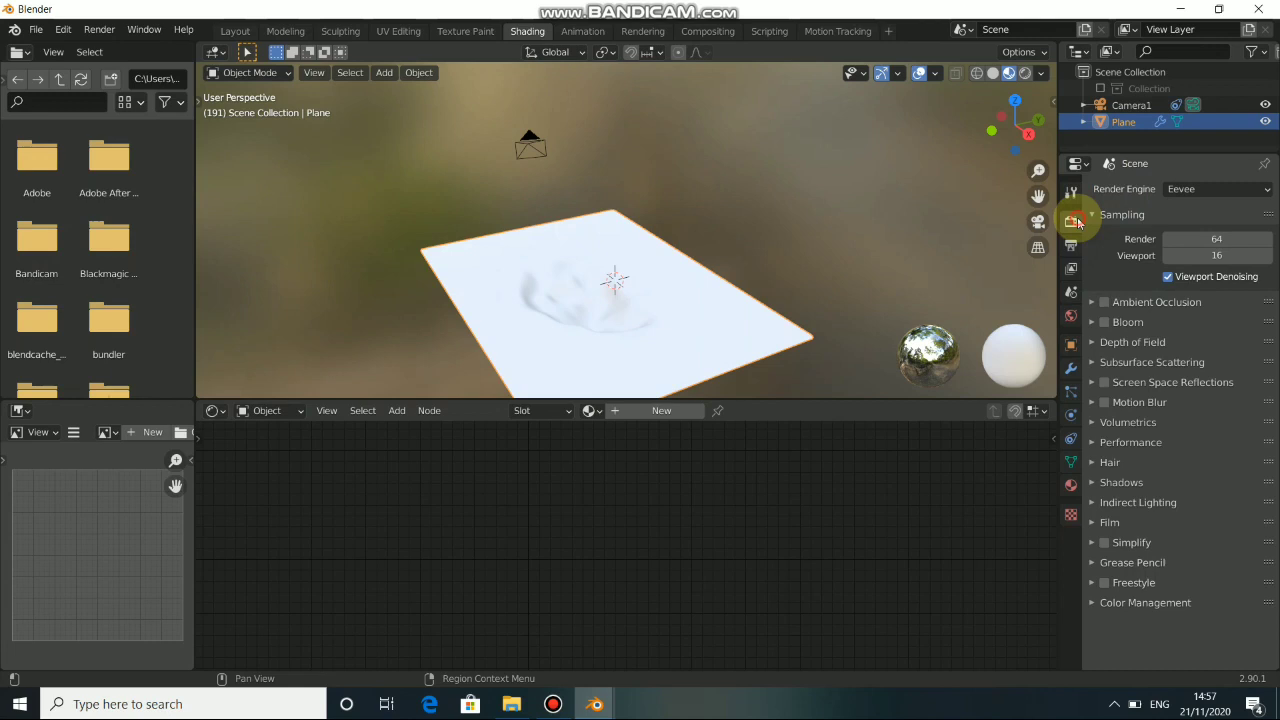
{"action": "left_click", "coordinate": [1185, 189]}
{"action": "left_click", "coordinate": [1191, 246]}
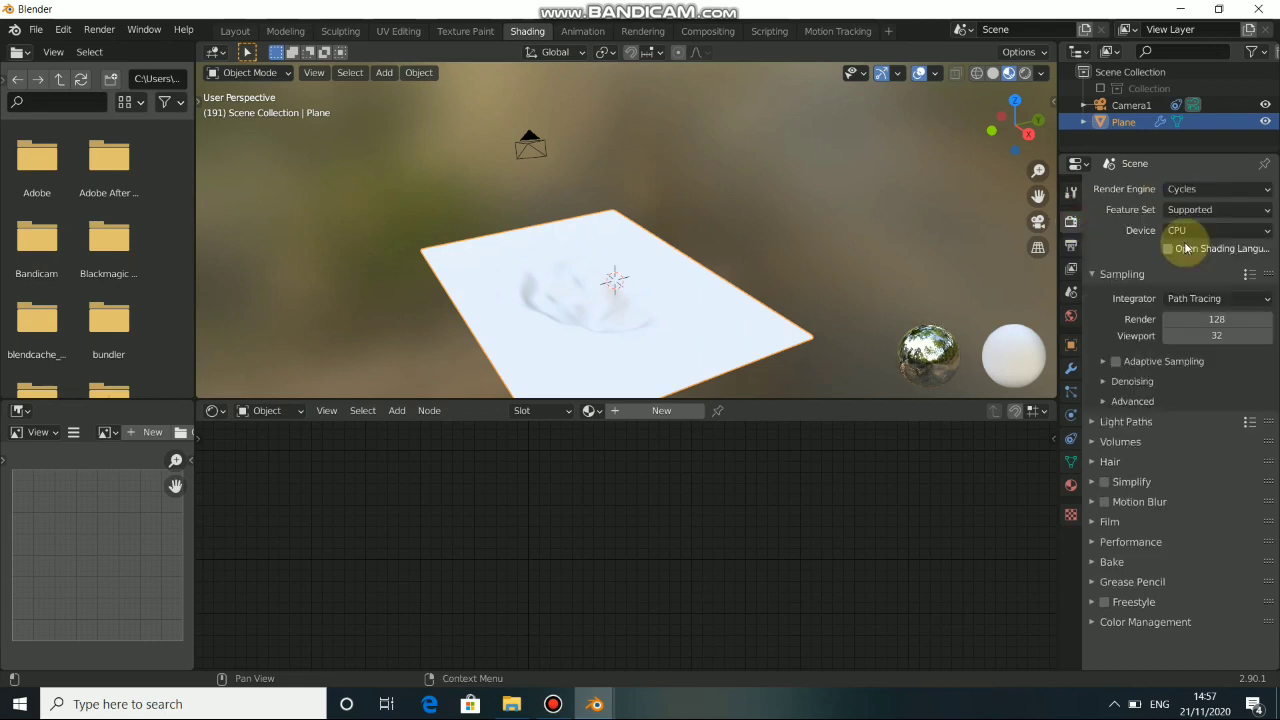
Create a new material for the plane and delete its Principled BSDF node.
{"action": "left_click", "coordinate": [648, 418]}
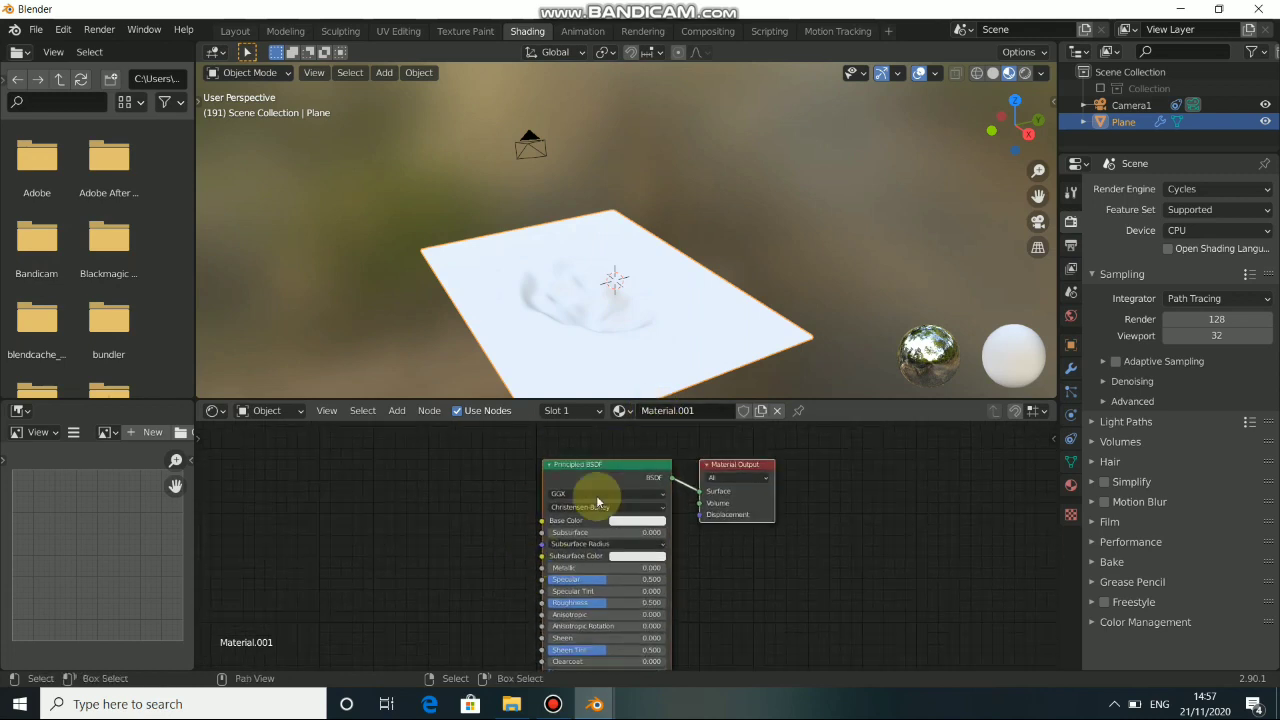
{"action": "left_click_drag", "start_coordinate": [596, 477], "coordinate": [459, 489]}
{"action": "middle_click_drag", "start_coordinate": [461, 510], "coordinate": [547, 510]}
{"action": "left_click_drag", "start_coordinate": [539, 493], "coordinate": [442, 490]}
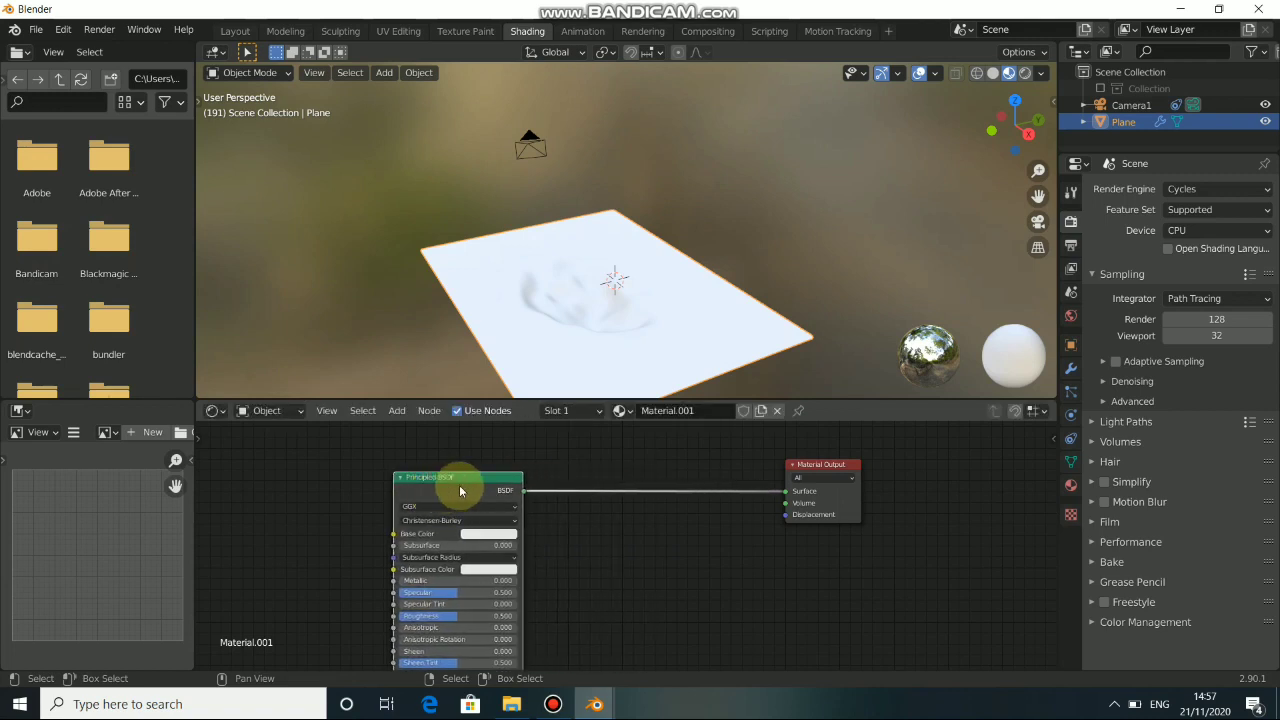
{"action": "key", "text": "x"}
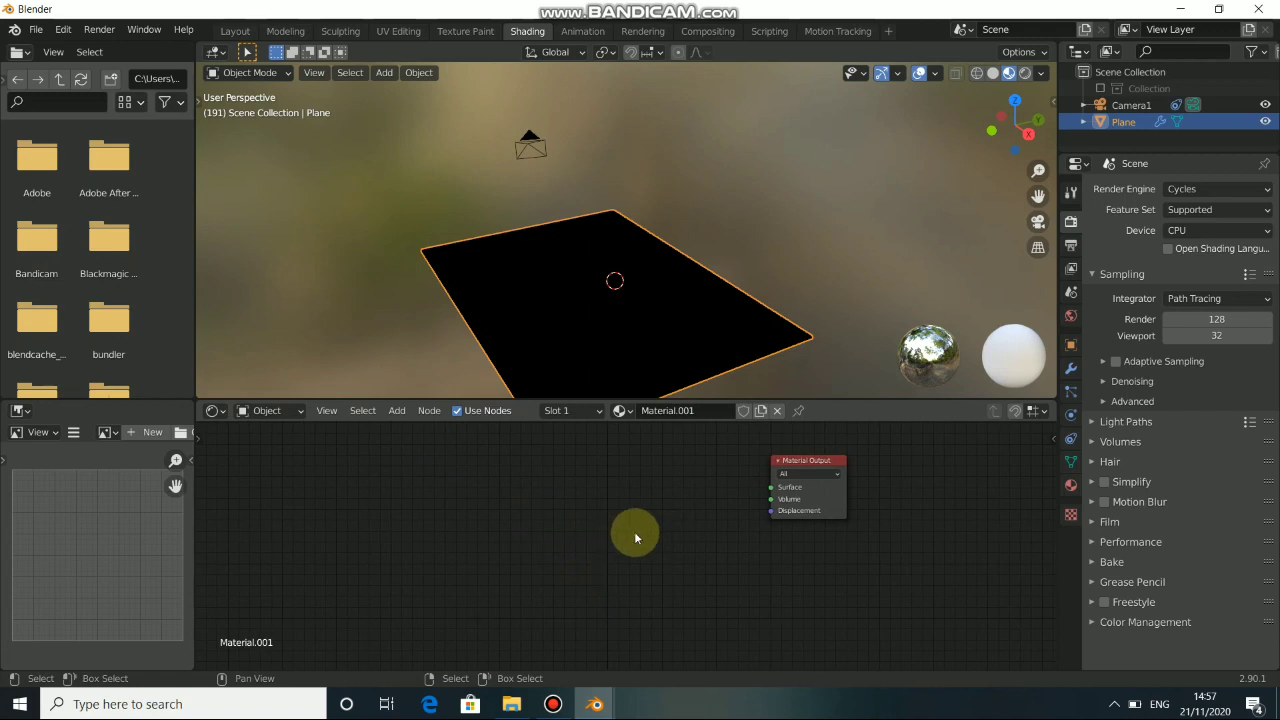
Add a Mix Shader node and connect its Shader output to the Material Output's Surface input.
{"action": "key", "text": "shift+a"}
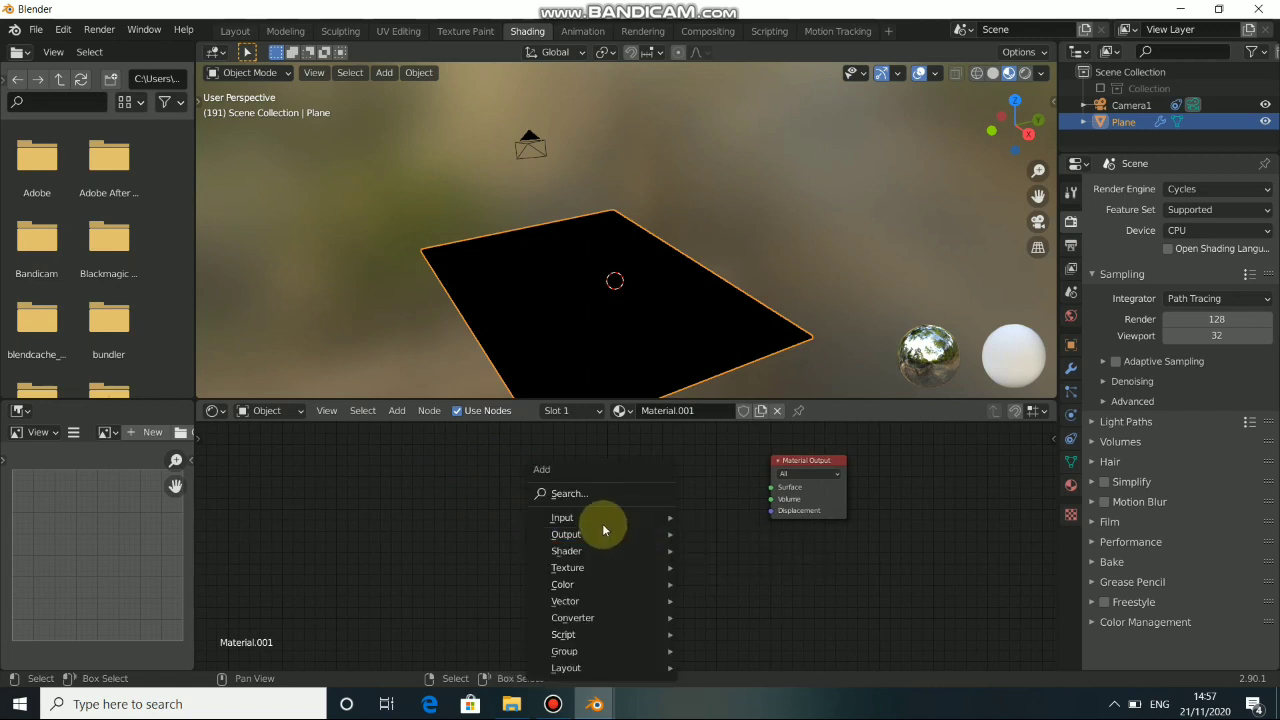
{"action": "mouse_move", "coordinate": [590, 552]}
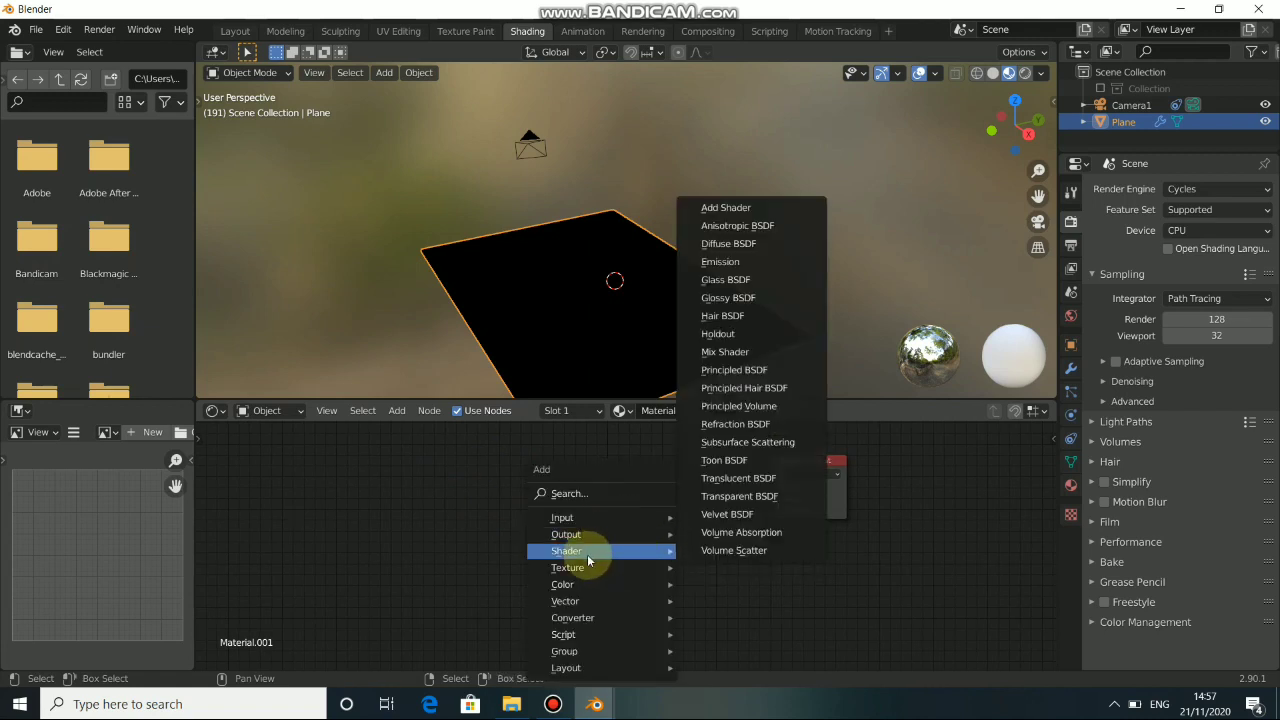
{"action": "left_click", "coordinate": [730, 351]}
{"action": "left_click", "coordinate": [562, 497]}
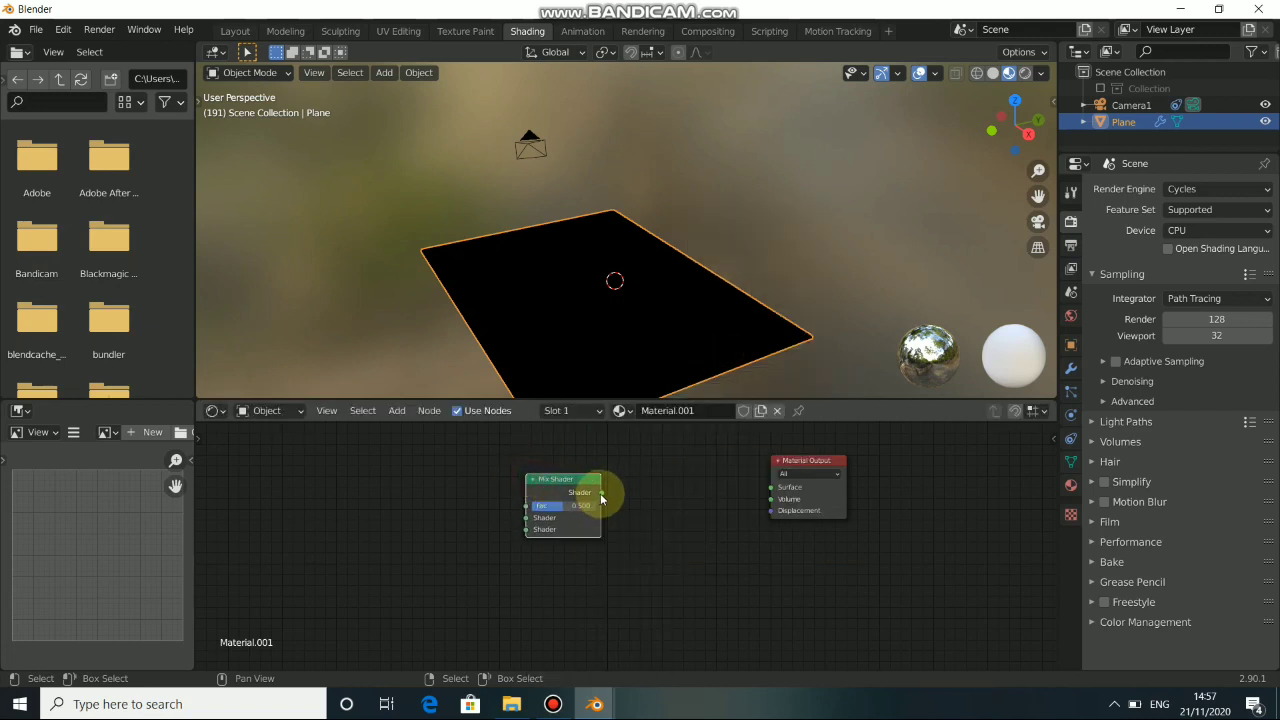
{"action": "left_click_drag", "start_coordinate": [601, 498], "coordinate": [773, 492]}
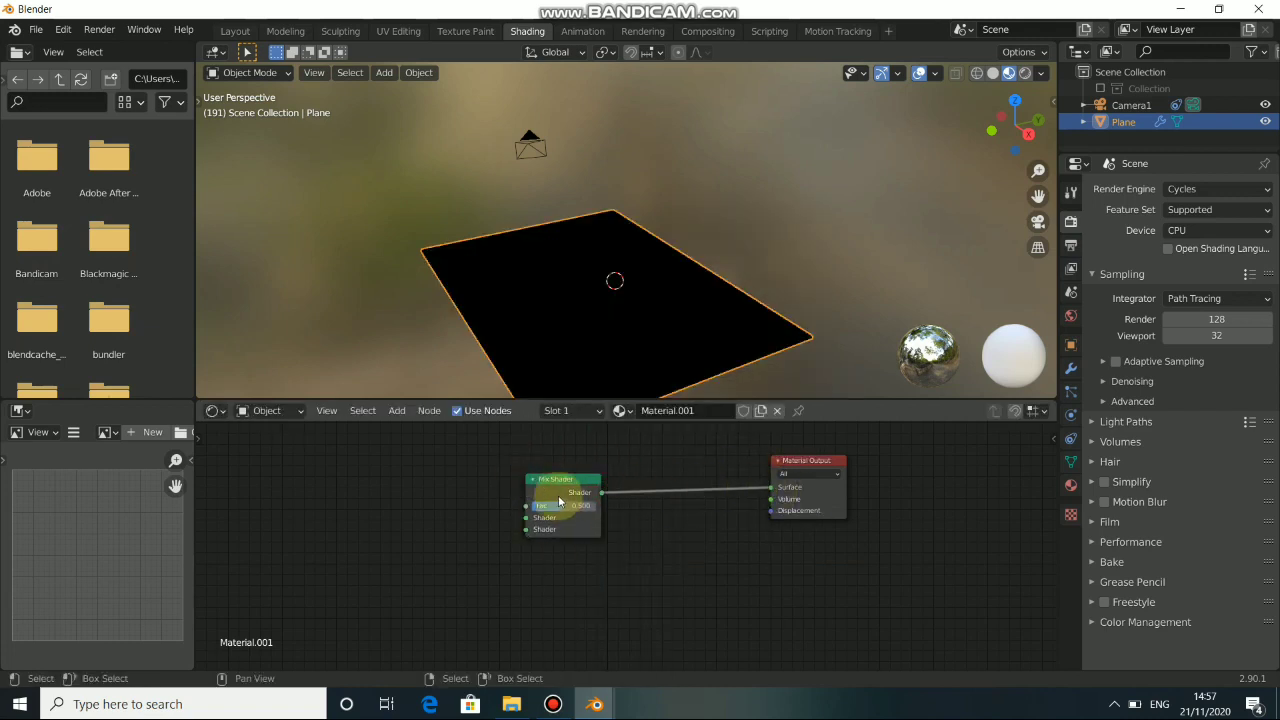
{"action": "left_click_drag", "start_coordinate": [559, 500], "coordinate": [573, 500]}
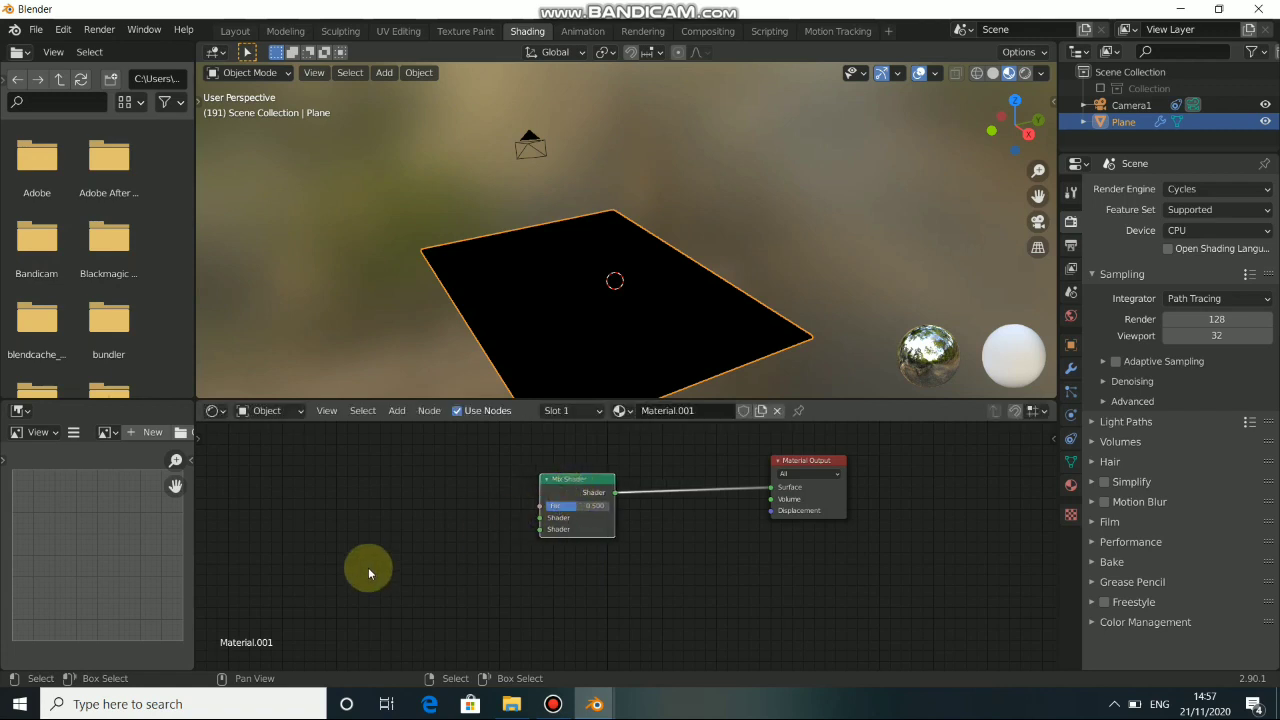
Add a Principled BSDF node, connect it to the Mix Shader's second Shader input, and place it below the Mix Shader.
{"action": "key", "text": "shift+a"}
{"action": "mouse_move", "coordinate": [361, 557]}
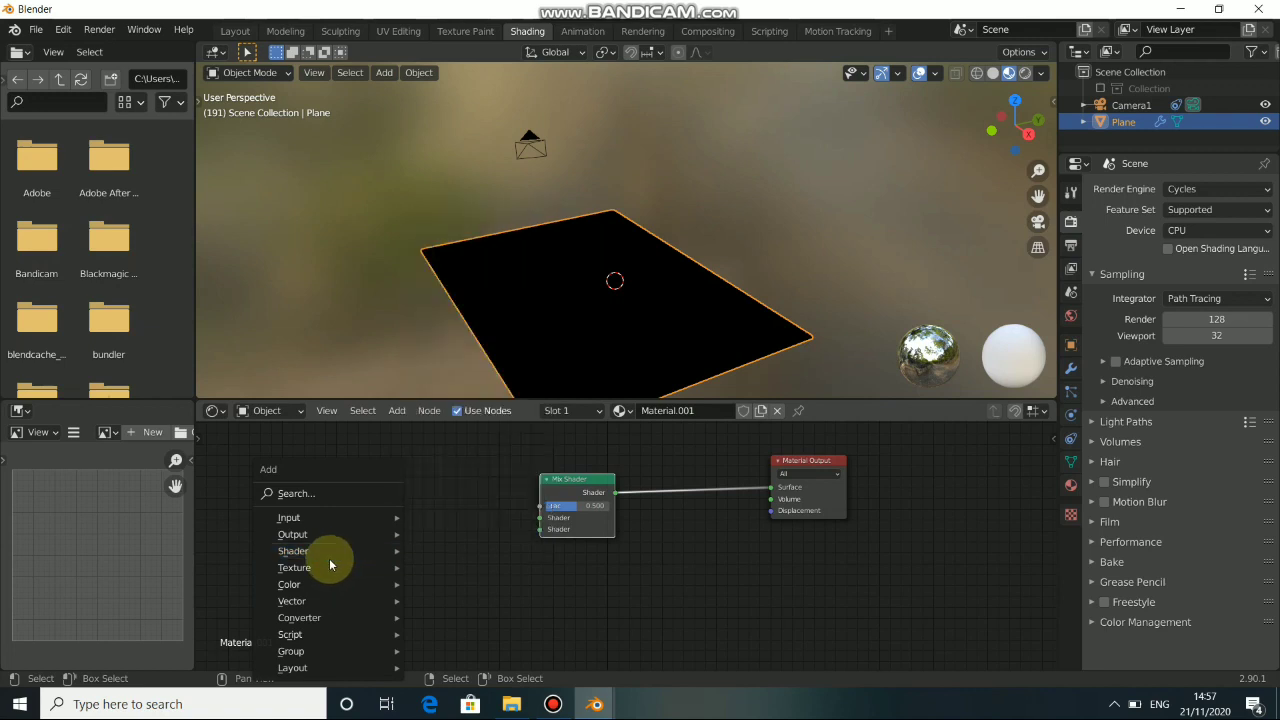
{"action": "mouse_move", "coordinate": [301, 571]}
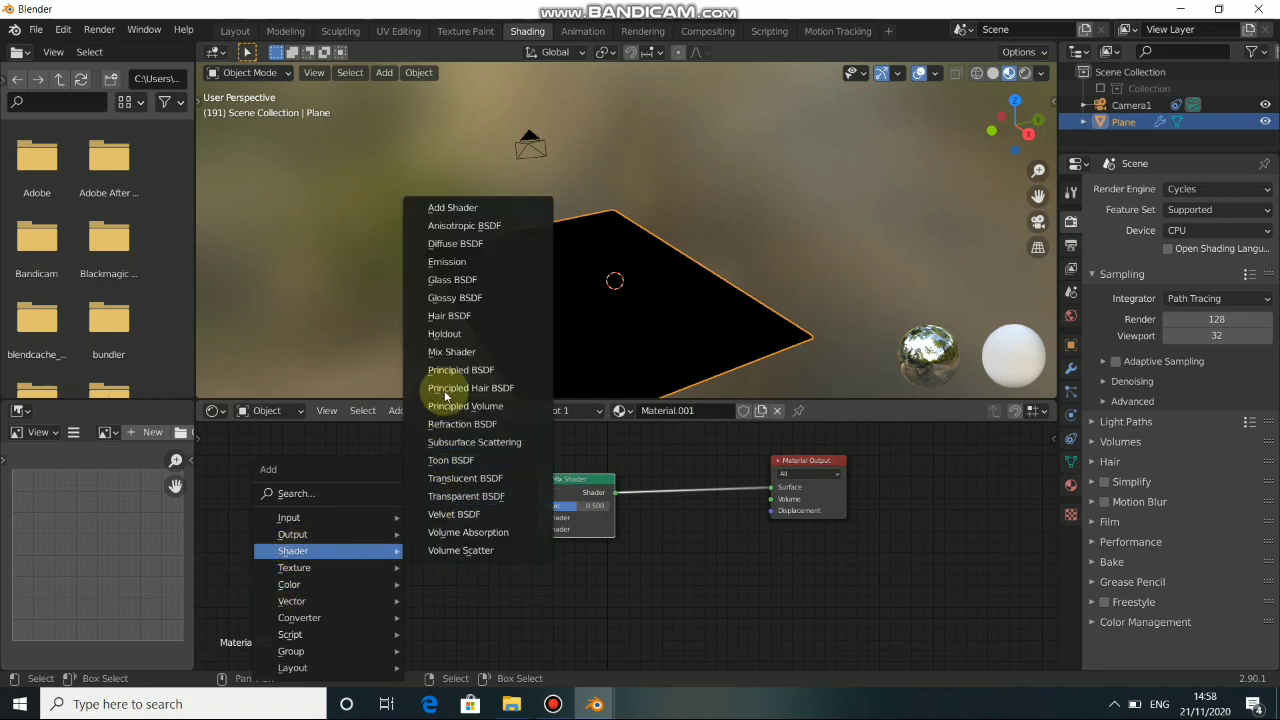
{"action": "left_click", "coordinate": [450, 380]}
{"action": "left_click", "coordinate": [310, 522]}
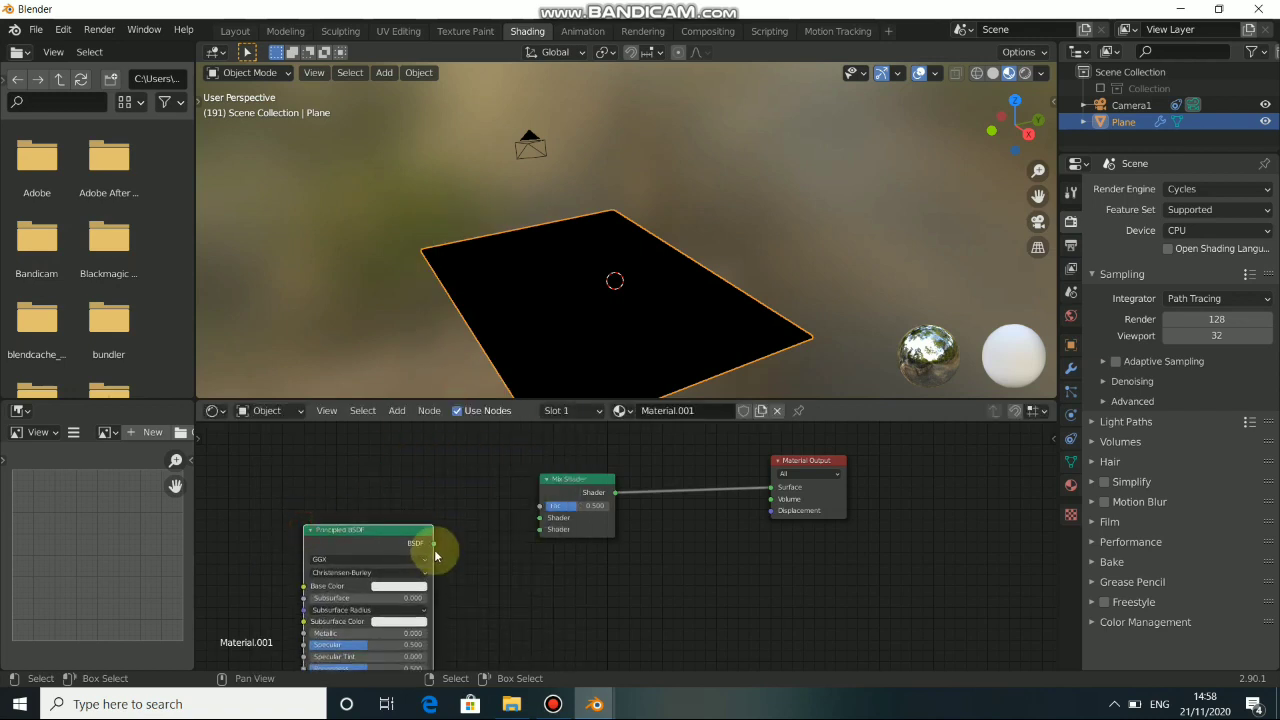
{"action": "left_click_drag", "start_coordinate": [434, 543], "coordinate": [538, 532]}
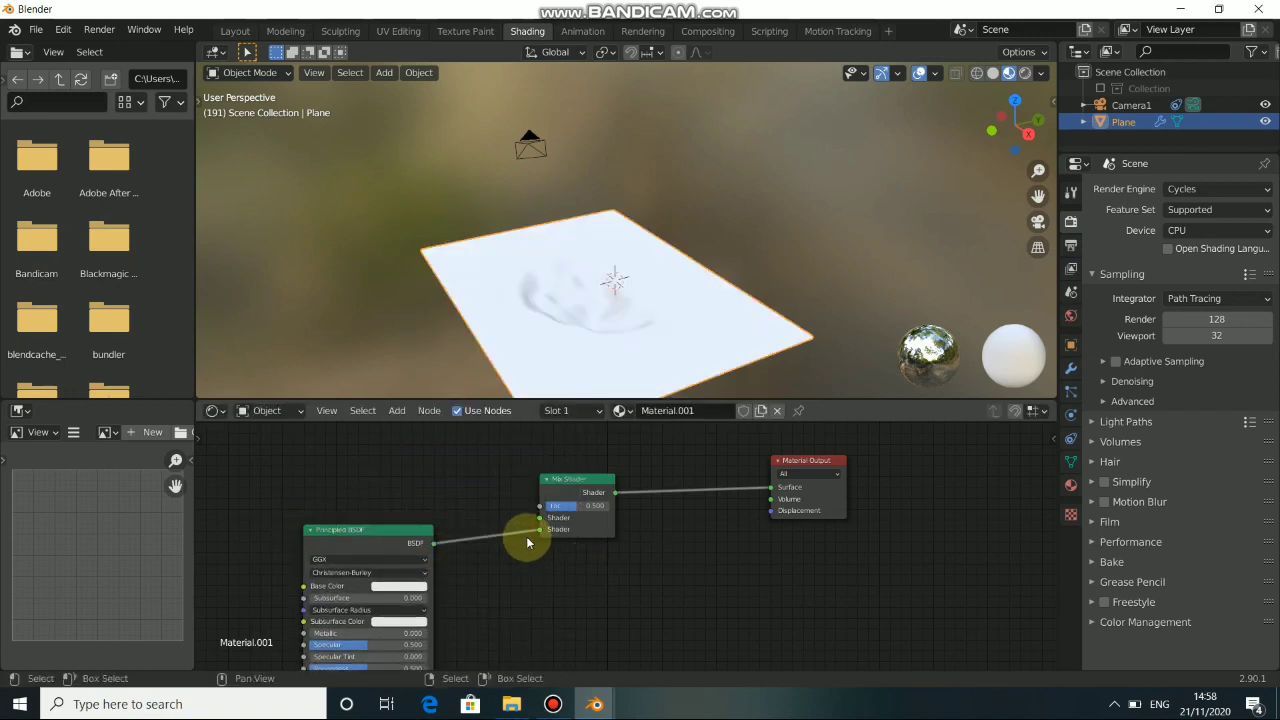
{"action": "middle_click_drag", "start_coordinate": [517, 551], "coordinate": [700, 593]}
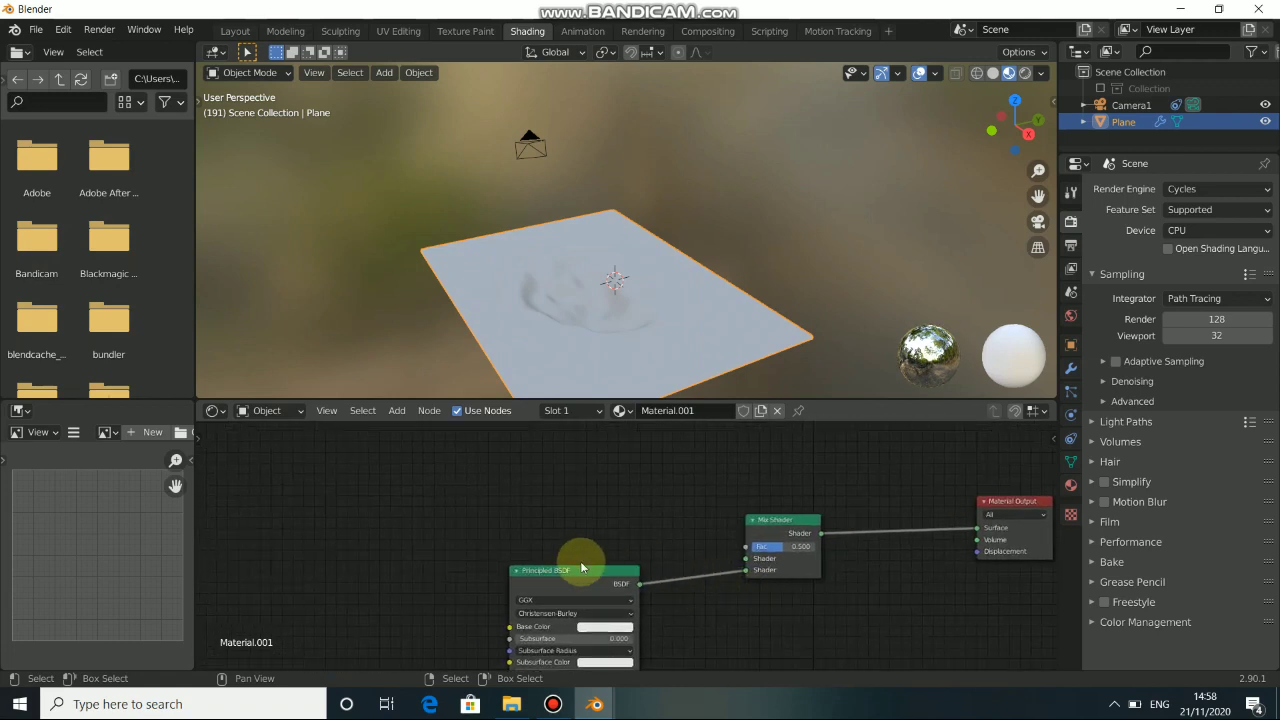
{"action": "left_click_drag", "start_coordinate": [575, 569], "coordinate": [592, 593]}
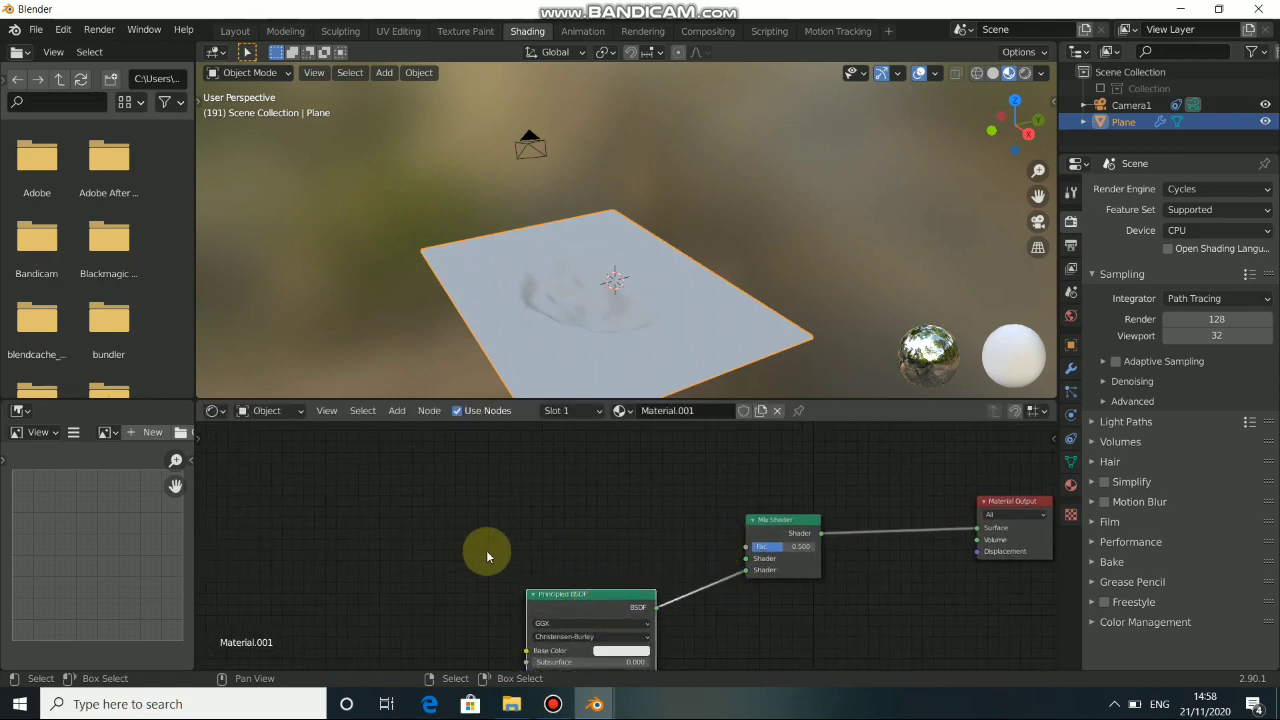
Add an Emission node, connect it to the Mix Shader's first Shader input, and space the node away from the others.
{"action": "key", "text": "shift+a"}
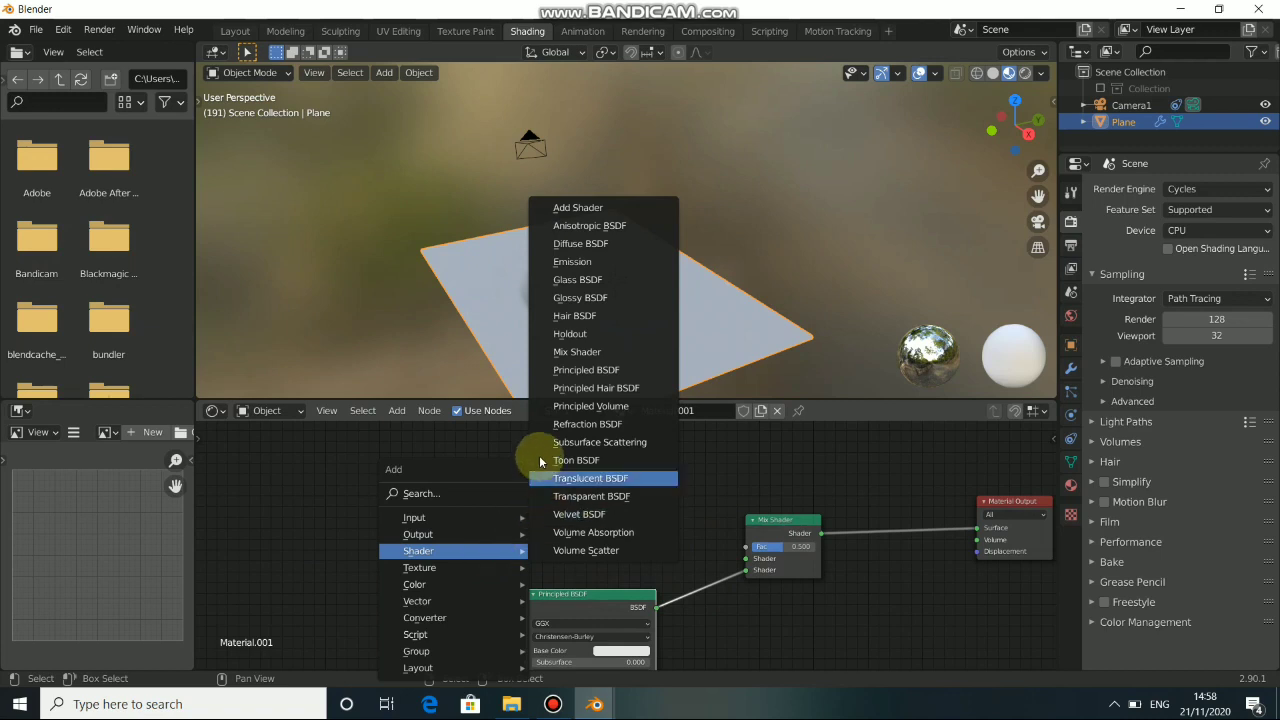
{"action": "left_click", "coordinate": [585, 264]}
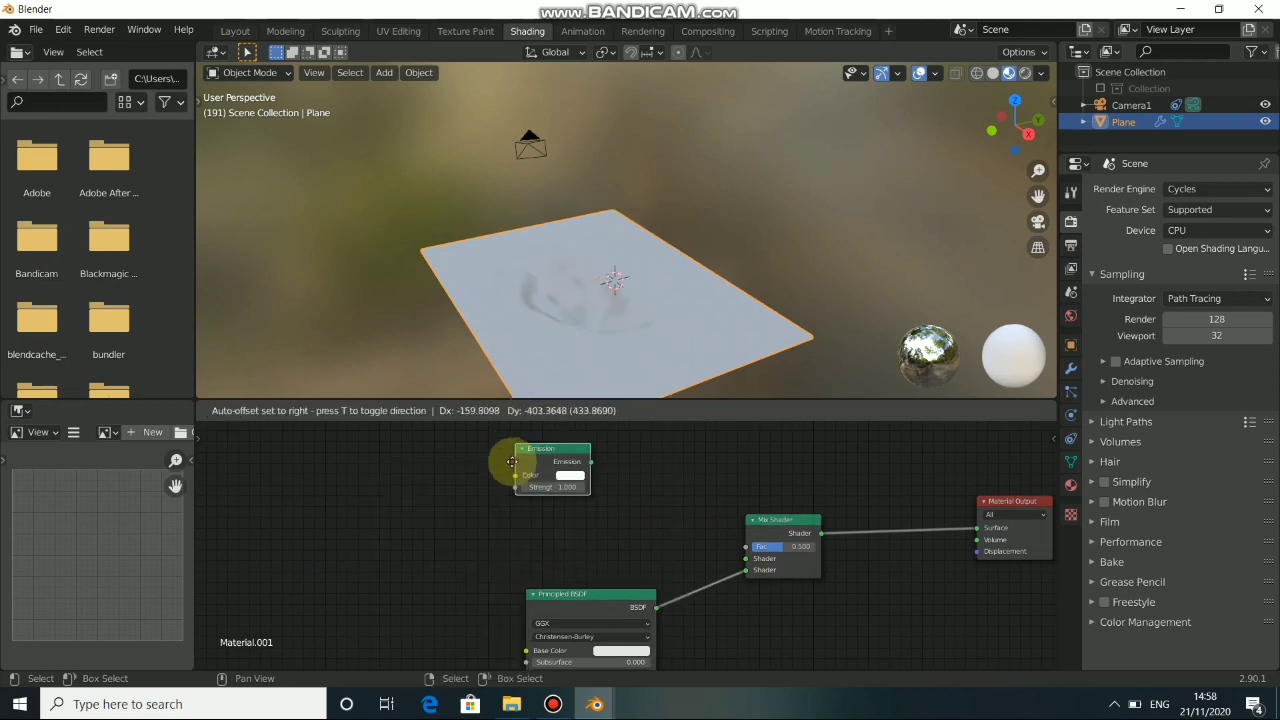
{"action": "left_click", "coordinate": [523, 500]}
{"action": "left_click_drag", "start_coordinate": [596, 519], "coordinate": [746, 558]}
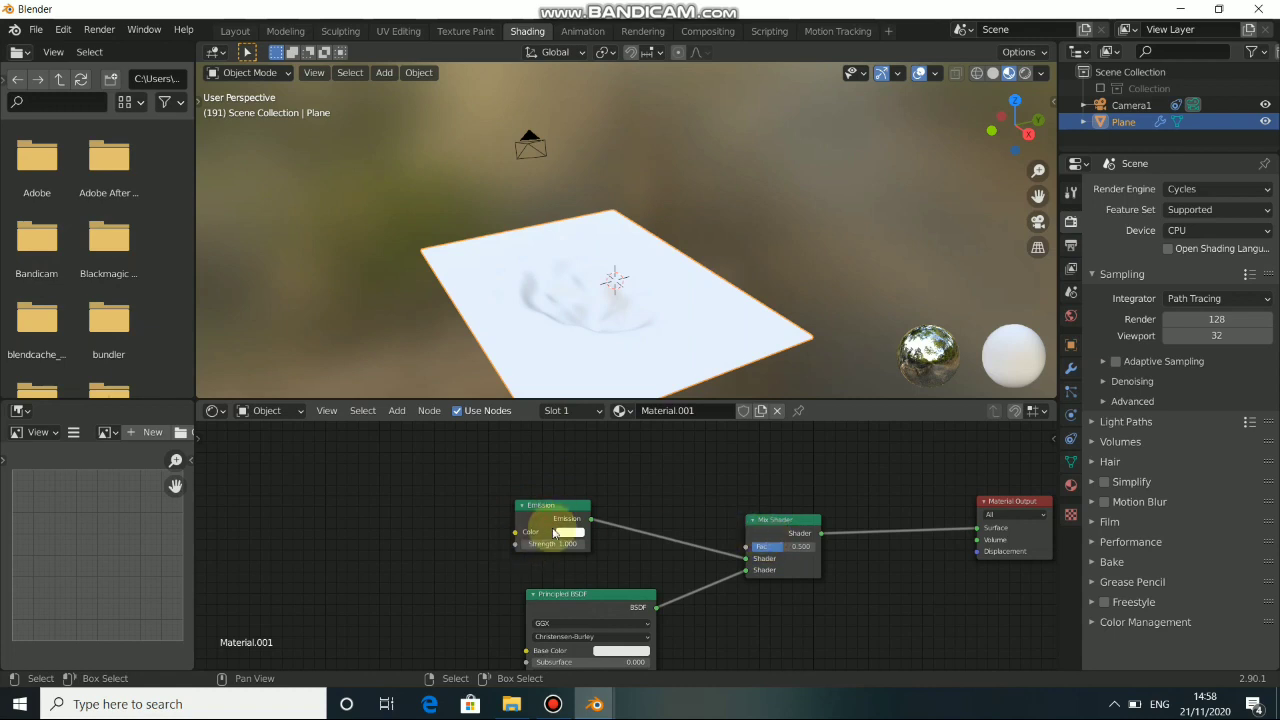
{"action": "left_click_drag", "start_coordinate": [548, 523], "coordinate": [577, 539]}
{"action": "middle_click_drag", "start_coordinate": [713, 596], "coordinate": [666, 575]}
{"action": "left_click_drag", "start_coordinate": [545, 528], "coordinate": [364, 536]}
{"action": "middle_click_drag", "start_coordinate": [723, 594], "coordinate": [608, 507]}
{"action": "middle_click_drag", "start_coordinate": [660, 540], "coordinate": [997, 543]}
{"action": "scroll", "coordinate": [800, 478], "scroll_direction": "up", "scroll_amount": 1}
{"action": "scroll", "coordinate": [601, 322], "scroll_direction": "up", "scroll_amount": 4}
{"action": "scroll", "coordinate": [603, 323], "scroll_direction": "down", "scroll_amount": 4}
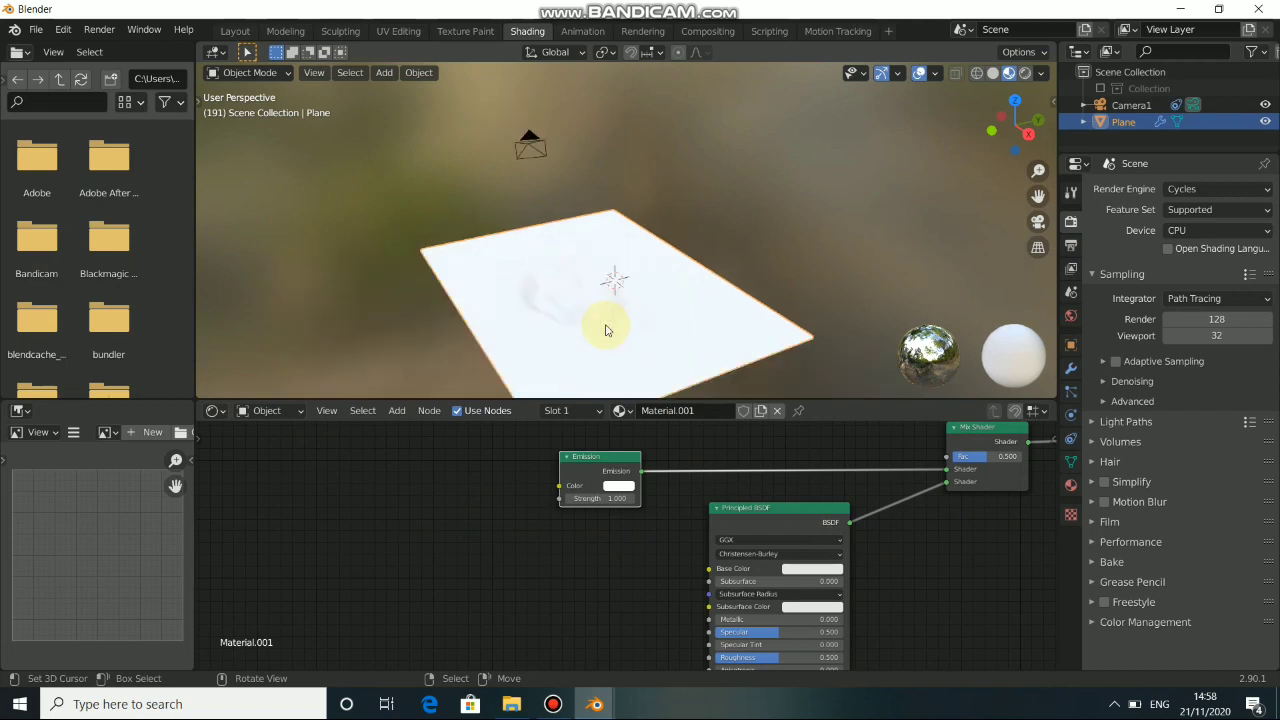
Add a Blackbody converter node and connect its Color output to the Emission node's Color input.
{"action": "middle_click_drag", "start_coordinate": [511, 524], "coordinate": [559, 552]}
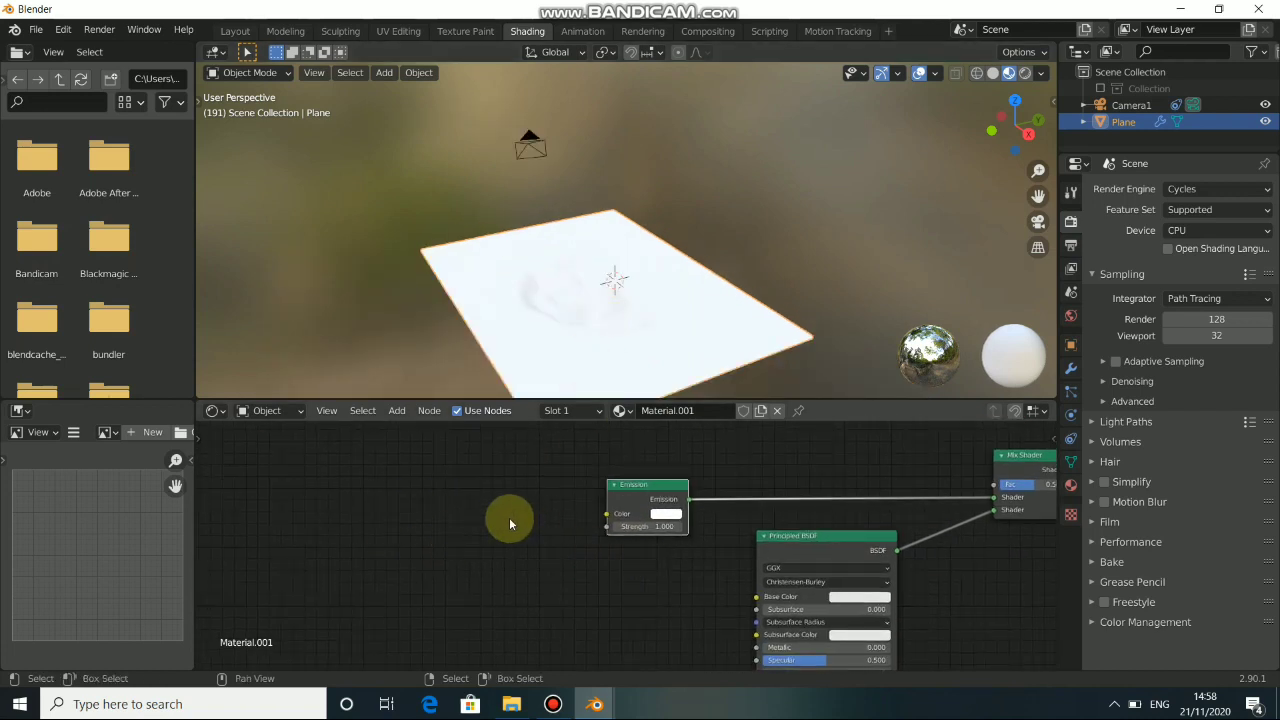
{"action": "key", "text": "shift+a"}
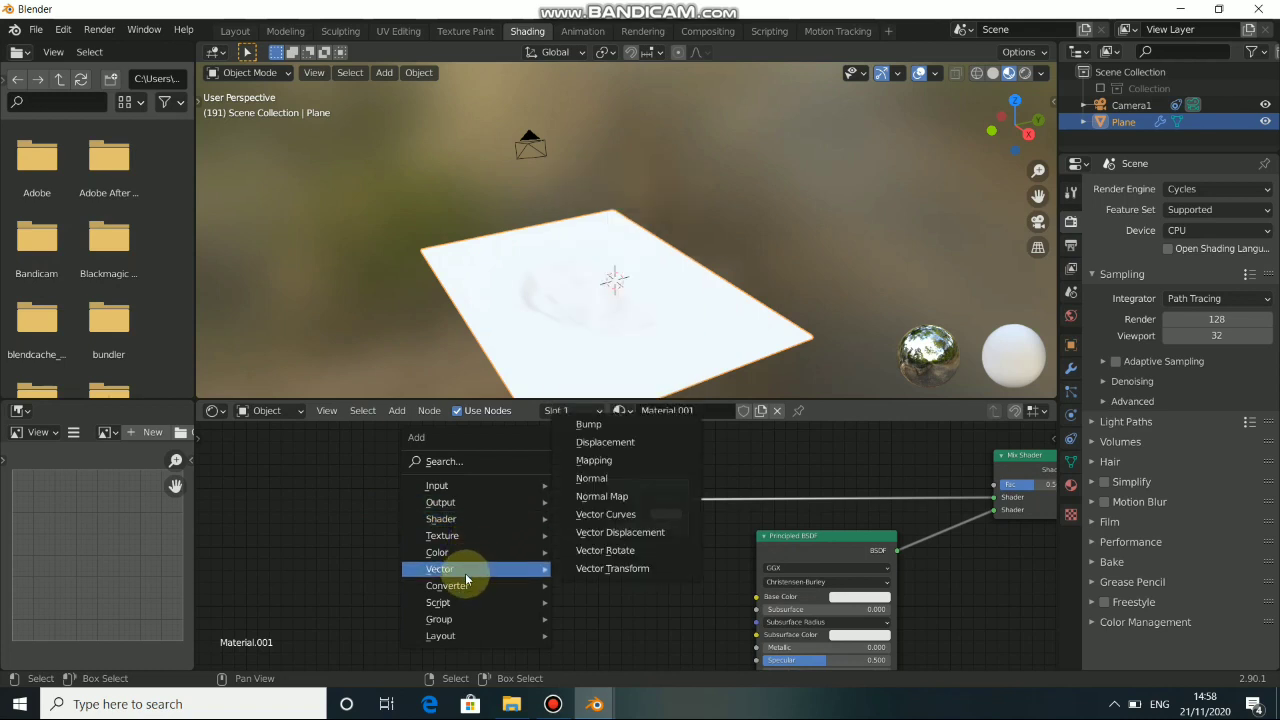
{"action": "mouse_move", "coordinate": [465, 585]}
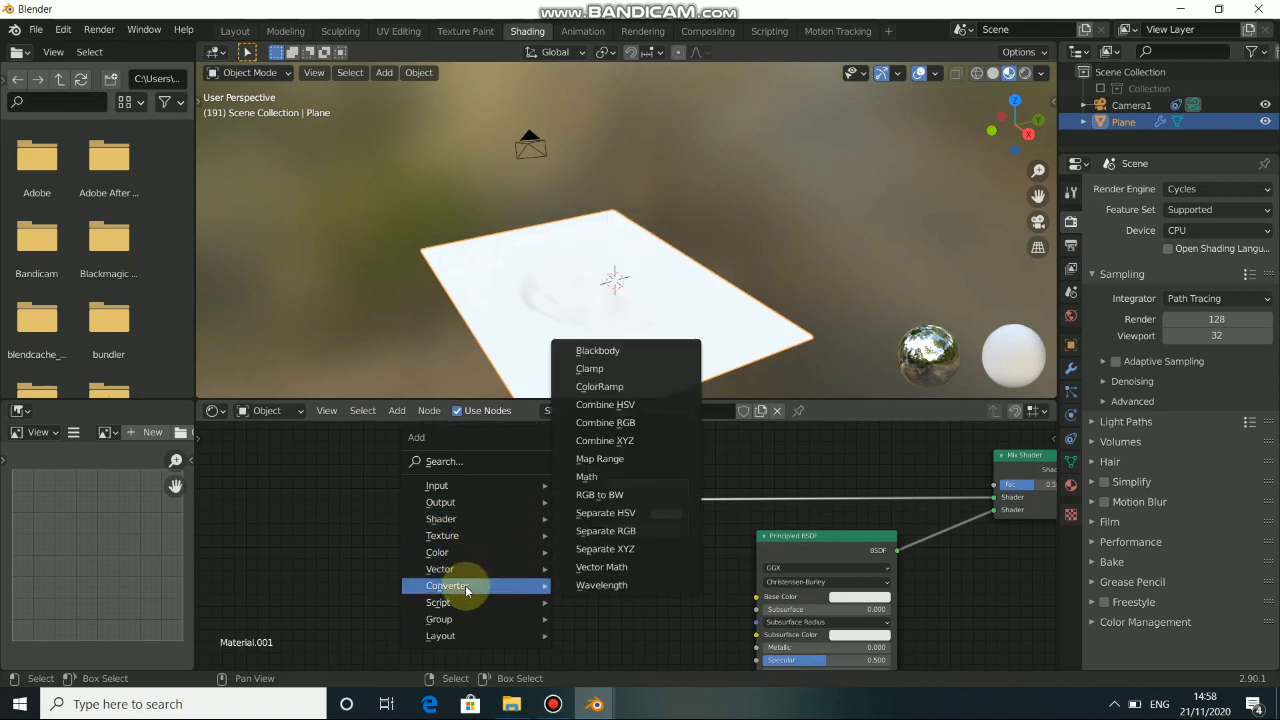
{"action": "left_click", "coordinate": [603, 352]}
{"action": "left_click", "coordinate": [445, 487]}
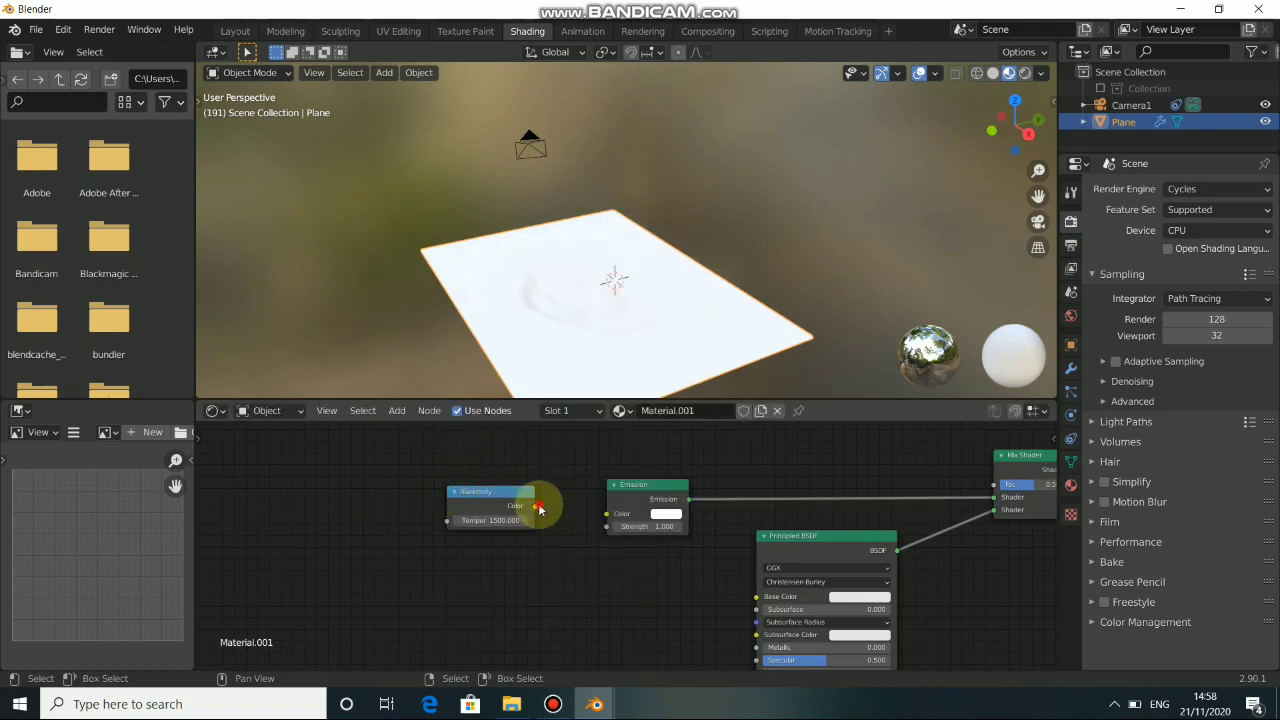
{"action": "left_click_drag", "start_coordinate": [538, 508], "coordinate": [607, 514]}
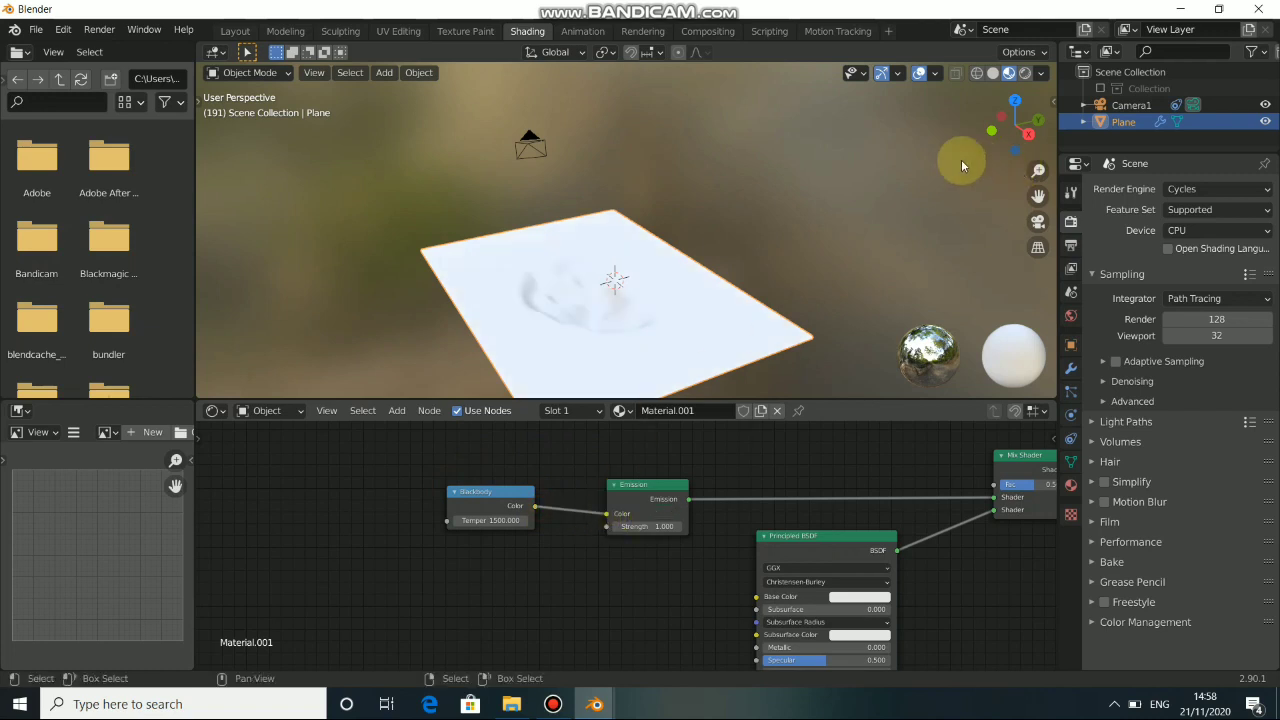
{"action": "left_click", "coordinate": [519, 506]}
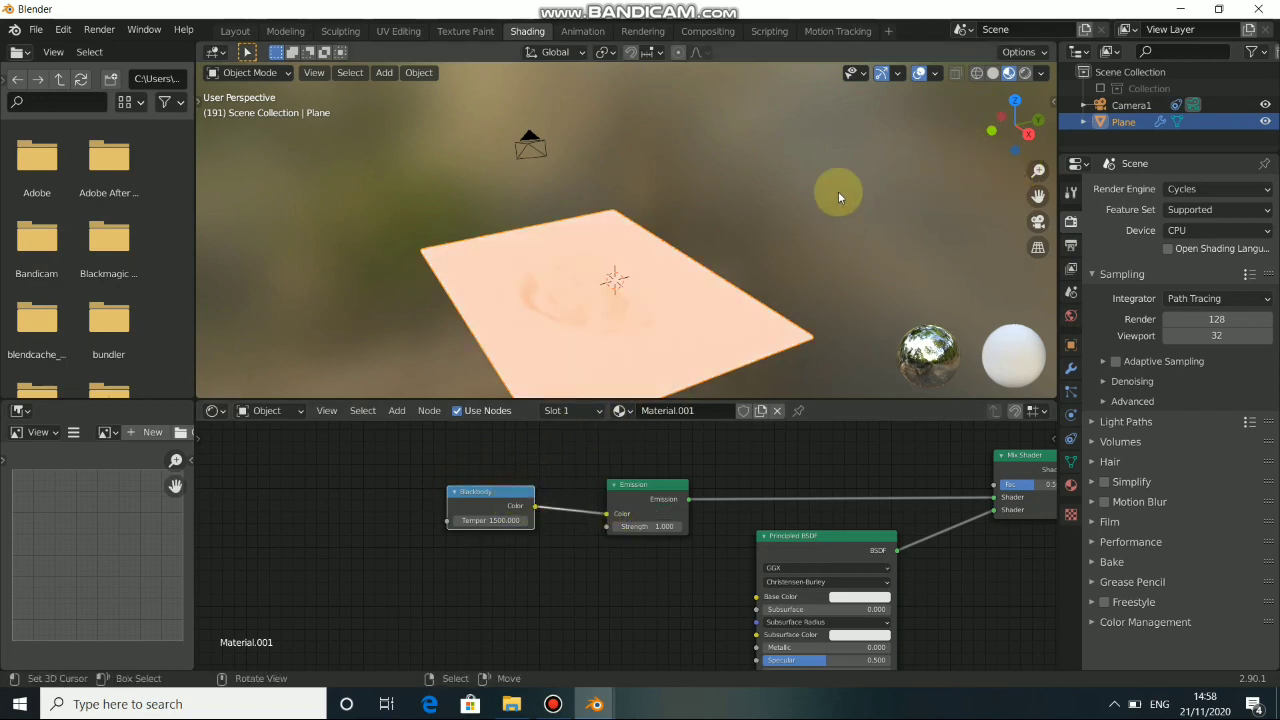
Switch the 3D viewport to Rendered shading and move the Material Output node farther from the Mix Shader.
{"action": "left_click", "coordinate": [1021, 73]}
{"action": "mouse_move", "coordinate": [683, 275]}
{"action": "middle_mouse_down"}
{"action": "mouse_move", "coordinate": [599, 288]}
{"action": "mouse_move", "coordinate": [590, 274]}
{"action": "mouse_move", "coordinate": [533, 300]}
{"action": "mouse_move", "coordinate": [634, 343]}
{"action": "middle_mouse_up"}
{"action": "middle_click_drag", "start_coordinate": [777, 480], "coordinate": [480, 455]}
{"action": "middle_click_drag", "start_coordinate": [704, 558], "coordinate": [514, 600]}
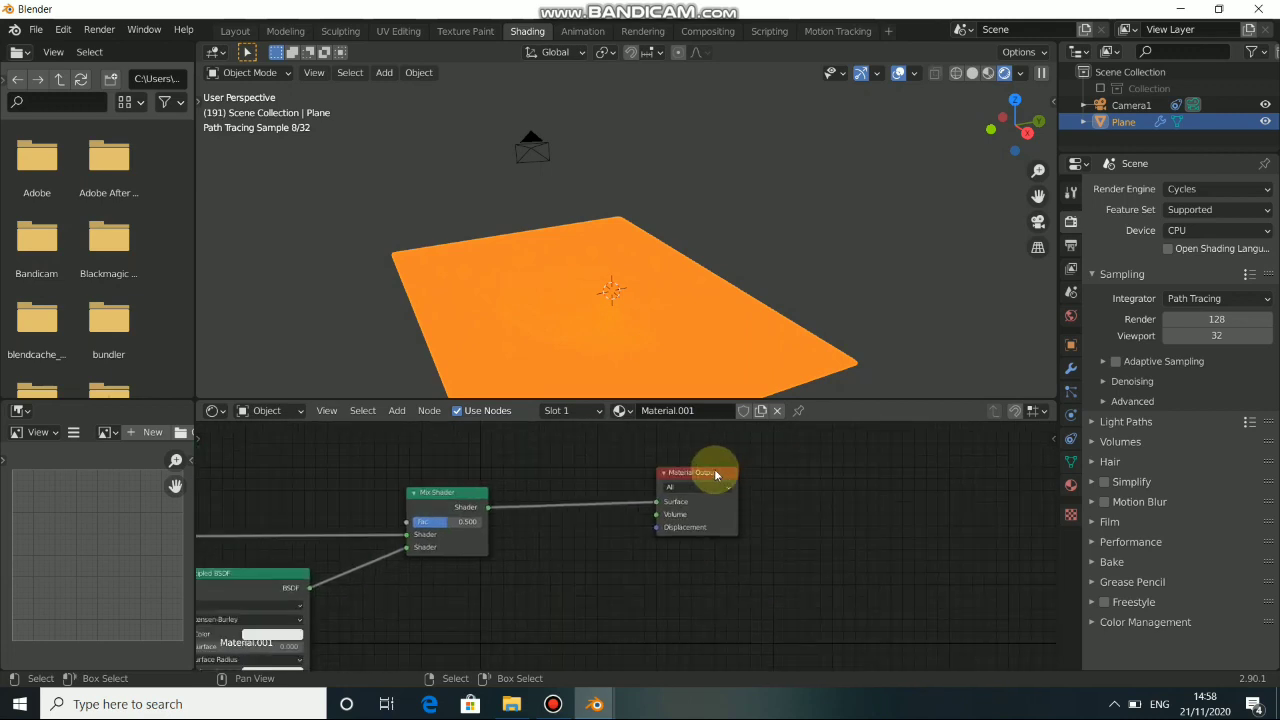
{"action": "left_click_drag", "start_coordinate": [714, 466], "coordinate": [878, 489]}
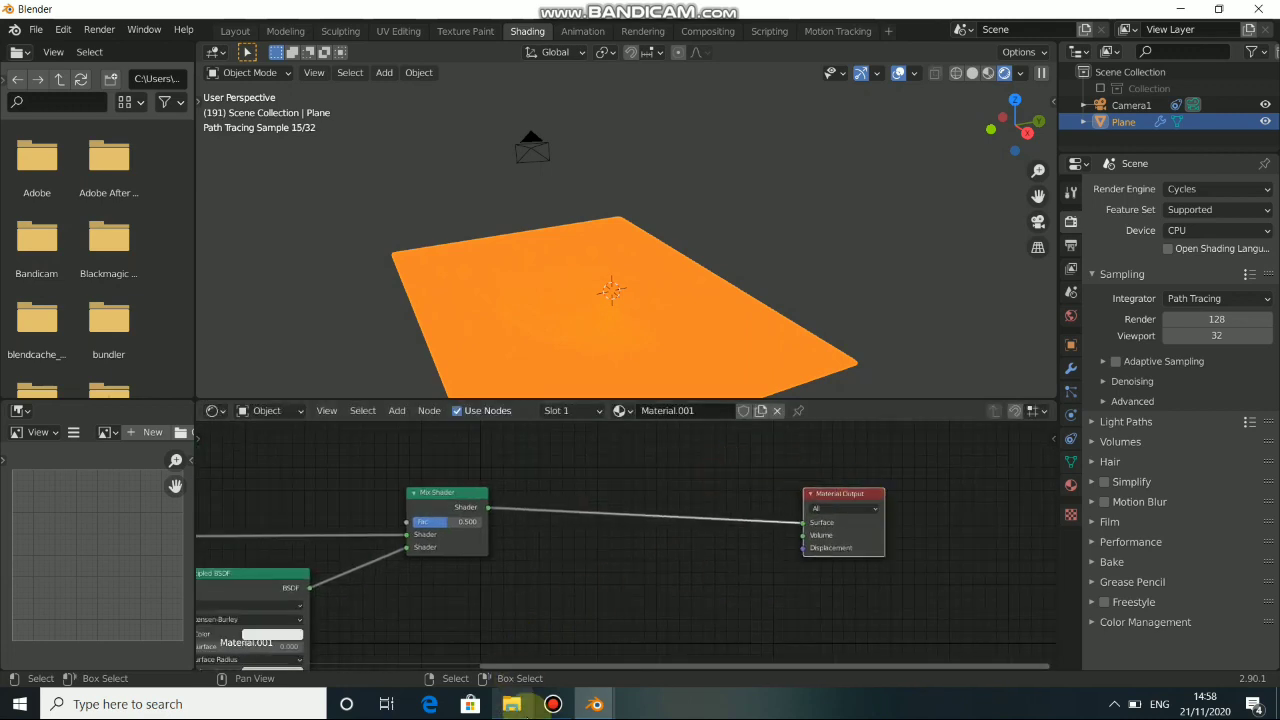
{"action": "left_click", "coordinate": [555, 705]}
{"action": "left_click", "coordinate": [614, 423]}
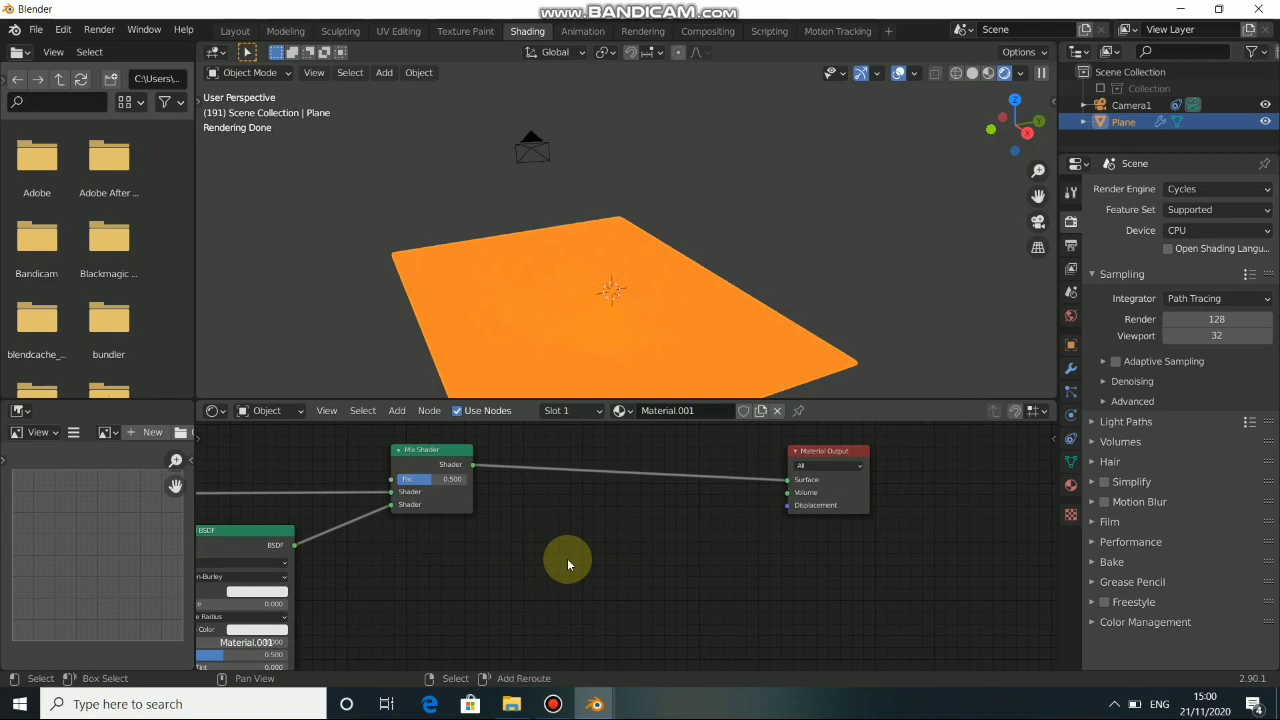
Add a Noise Texture node below the link between the Mix Shader and the Material Output.
{"action": "key", "text": "shift+a"}
{"action": "mouse_move", "coordinate": [514, 513]}
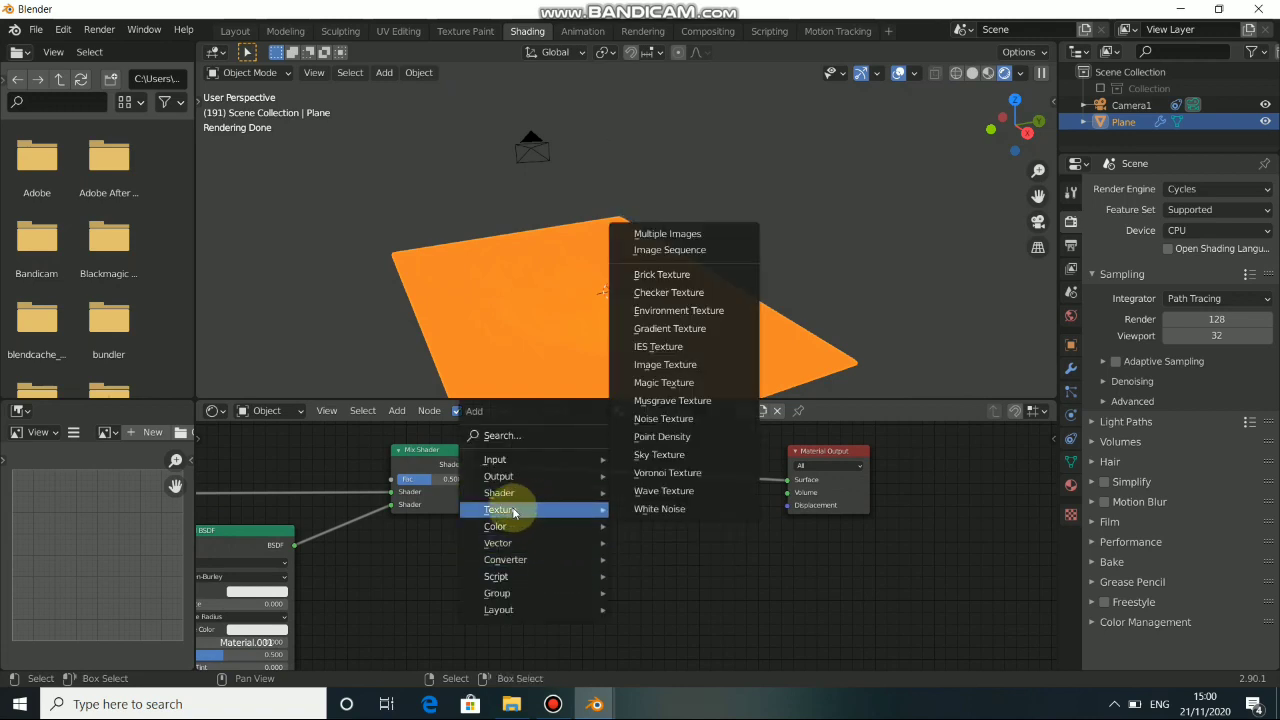
{"action": "left_click", "coordinate": [659, 421]}
{"action": "left_click", "coordinate": [571, 543]}
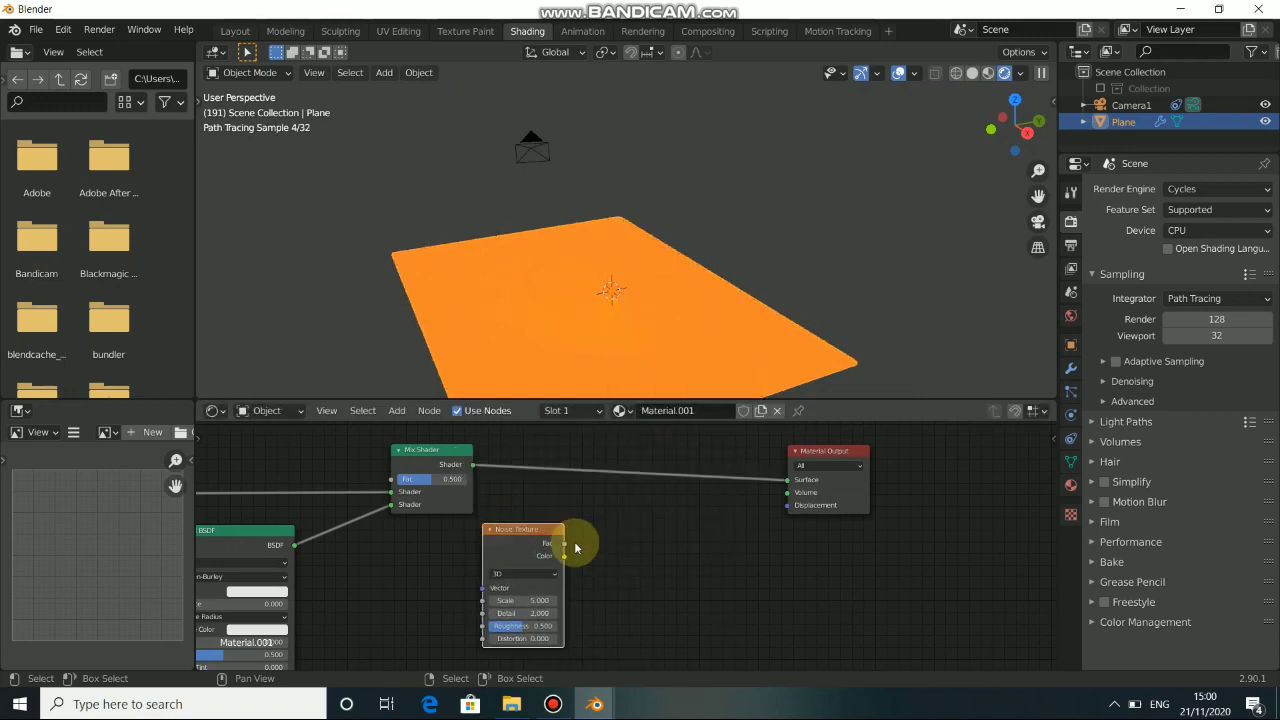
Preview the Noise Texture on the plane with a Viewer node, examine its pattern, and switch the output back to the Mix Shader.
{"action": "left_click_drag", "start_coordinate": [538, 536], "coordinate": [548, 536]}
{"action": "left_click", "coordinate": [547, 536], "text": "ctrl+shift"}
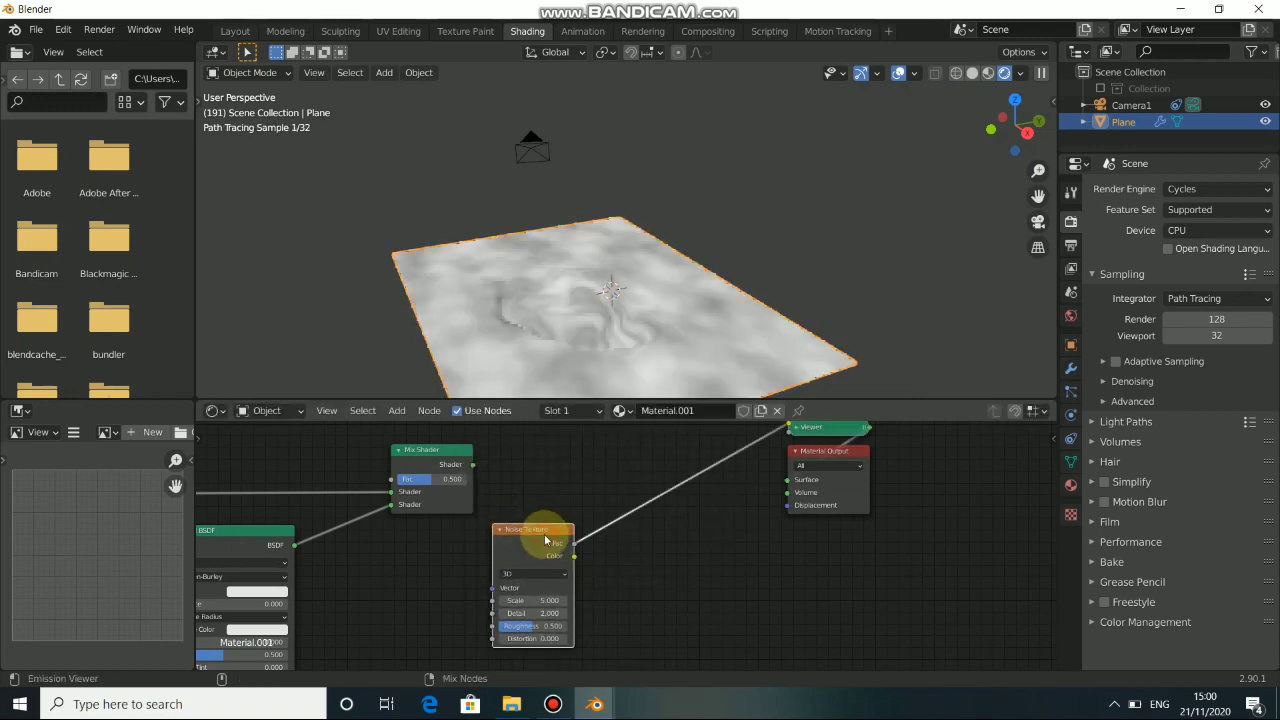
{"action": "middle_click_drag", "start_coordinate": [585, 309], "coordinate": [657, 295]}
{"action": "scroll", "coordinate": [566, 306], "scroll_direction": "up", "scroll_amount": 5}
{"action": "scroll", "coordinate": [657, 295], "scroll_direction": "down", "scroll_amount": 3}
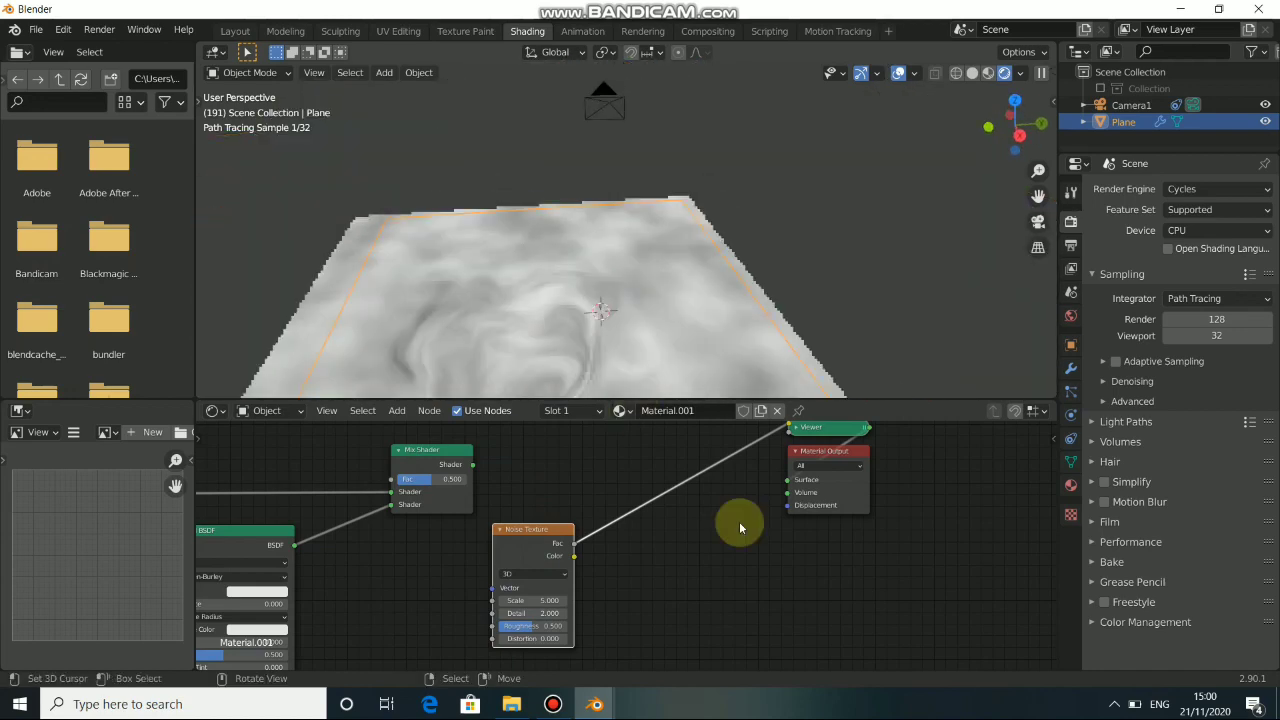
{"action": "left_click", "coordinate": [440, 452], "text": "ctrl+shift"}
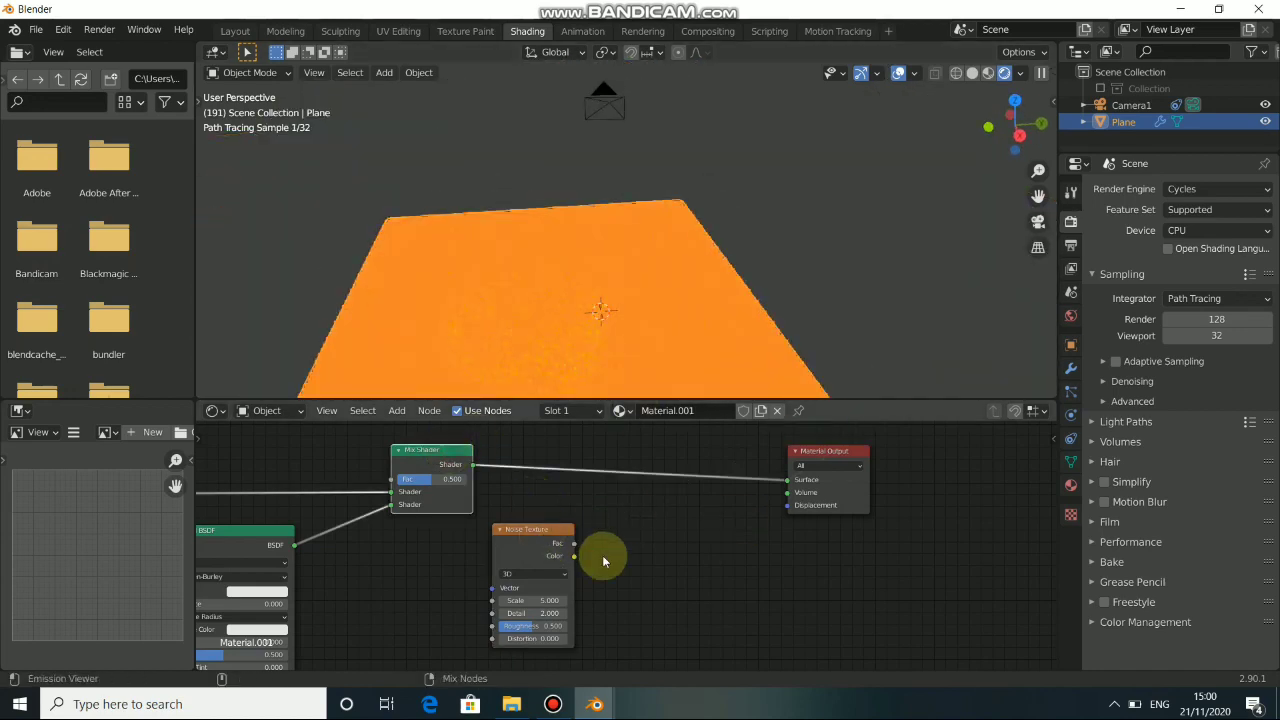
Connect the Noise Texture's Color output to the Material Output's Displacement input and move the texture node lower.
{"action": "left_click_drag", "start_coordinate": [576, 558], "coordinate": [787, 506]}
{"action": "left_click_drag", "start_coordinate": [543, 537], "coordinate": [468, 574]}
{"action": "middle_click_drag", "start_coordinate": [549, 272], "coordinate": [582, 349]}
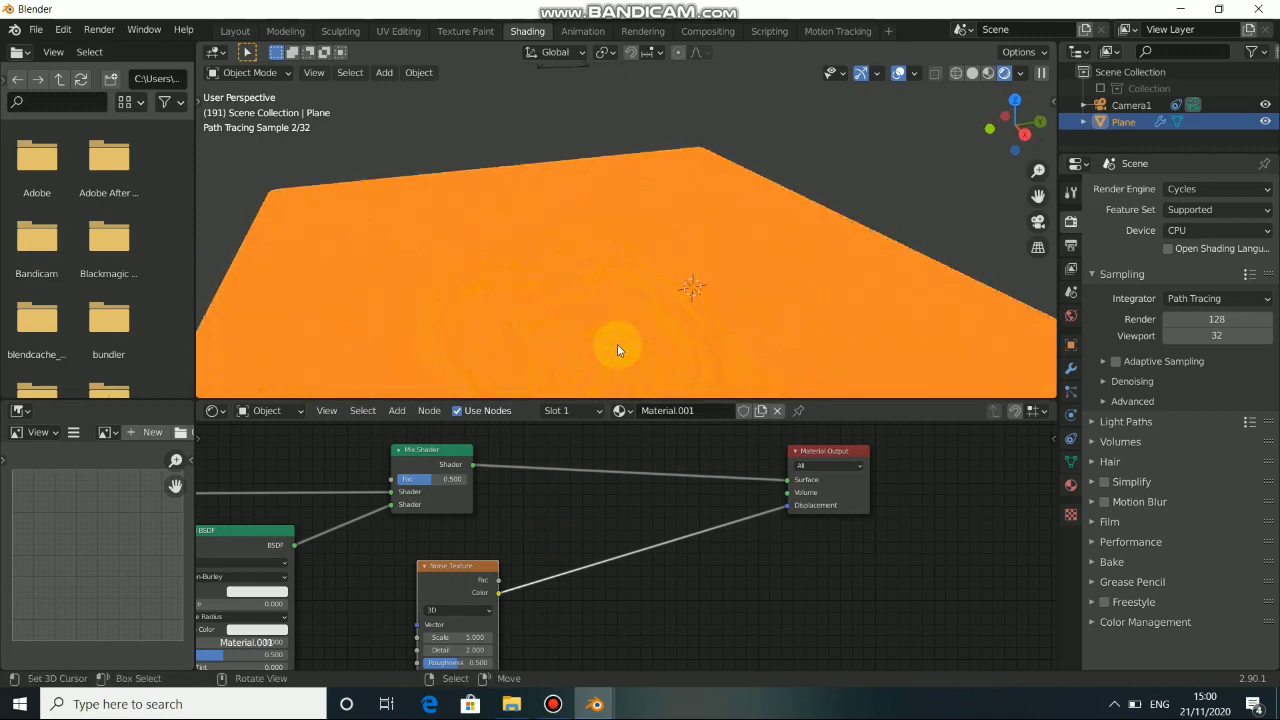
{"action": "middle_click_drag", "start_coordinate": [527, 578], "coordinate": [519, 553]}
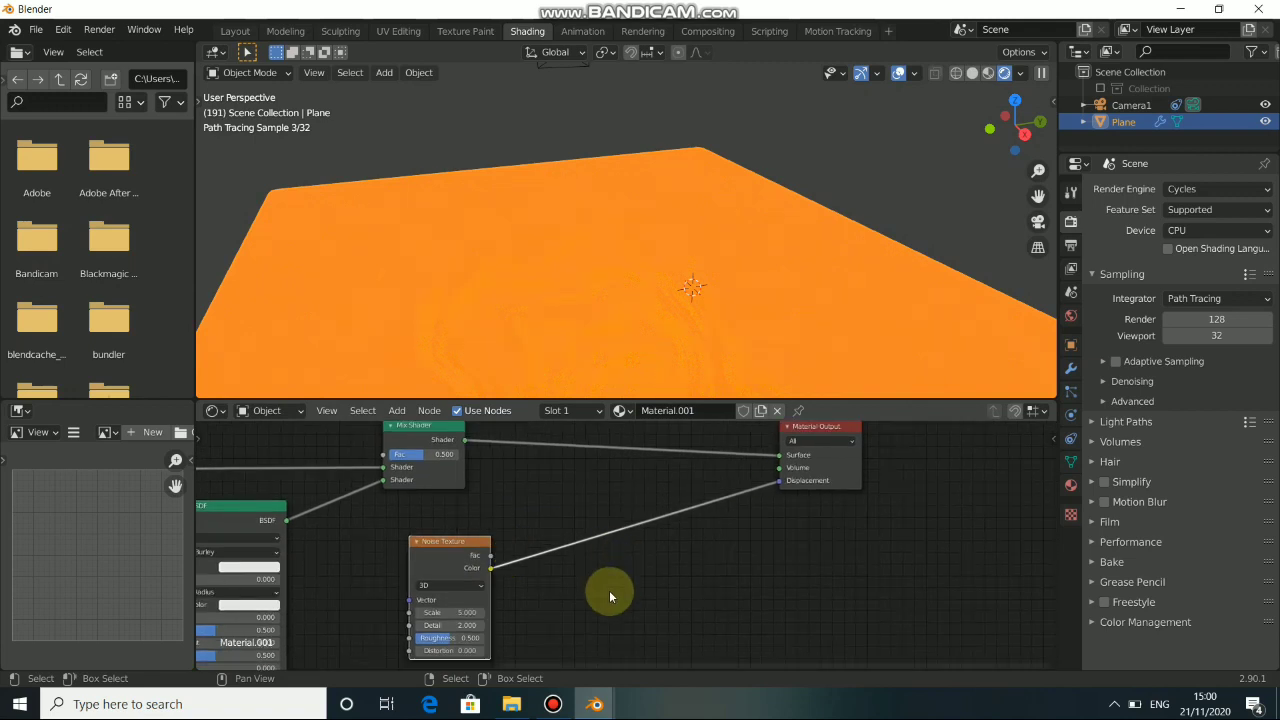
Add a Bump node and insert it into the link between the Noise Texture and the Material Output's Displacement input.
{"action": "key", "text": "shift+a"}
{"action": "mouse_move", "coordinate": [566, 604]}
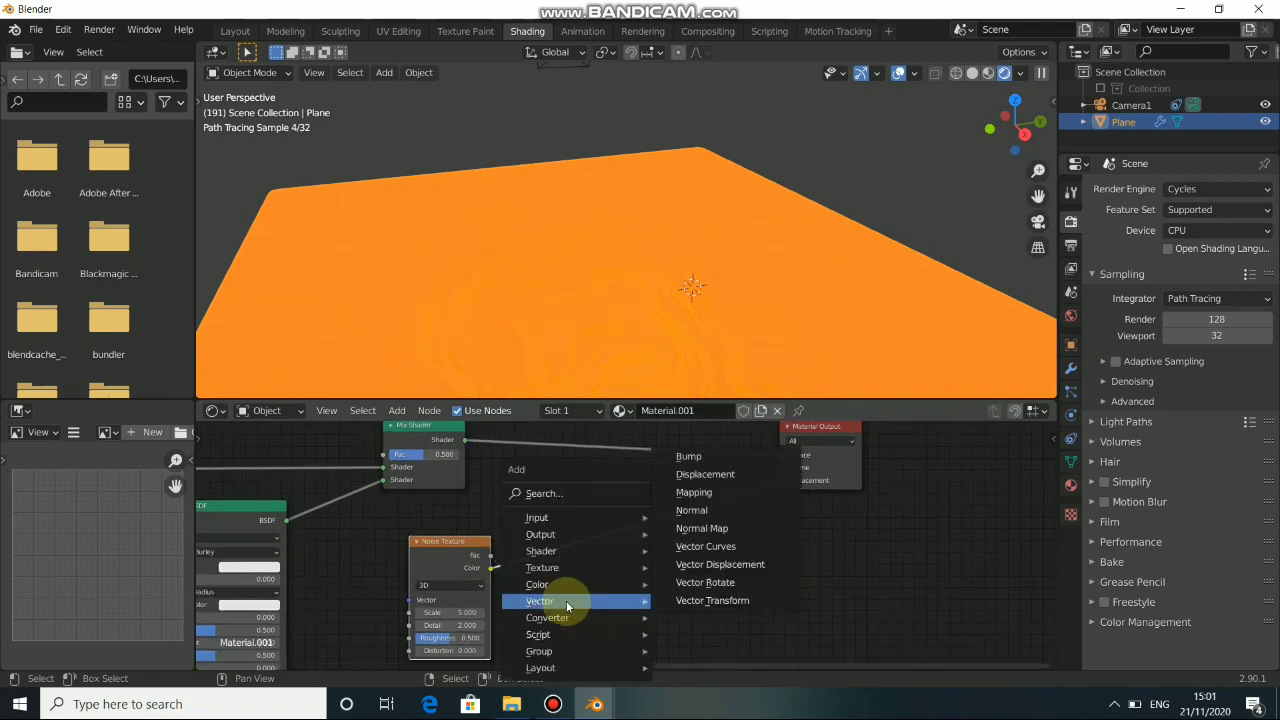
{"action": "left_click", "coordinate": [707, 461]}
{"action": "left_click", "coordinate": [626, 523]}
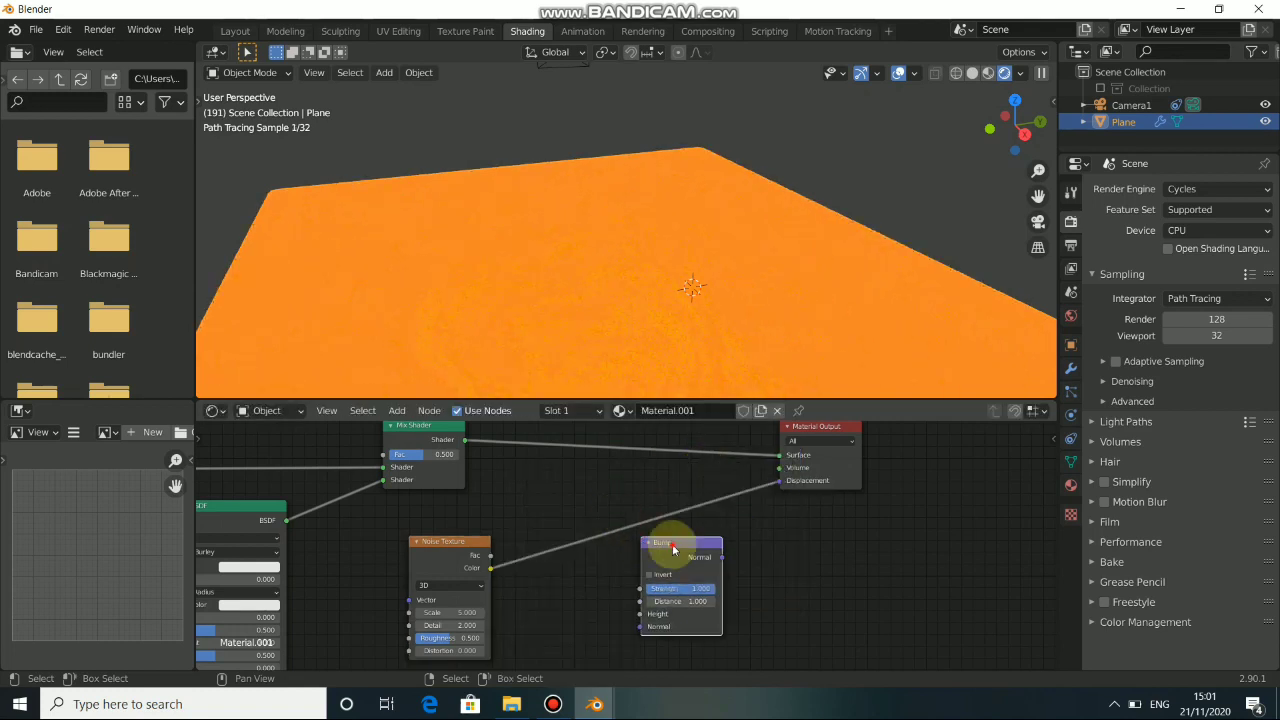
{"action": "left_click_drag", "start_coordinate": [673, 545], "coordinate": [652, 511]}
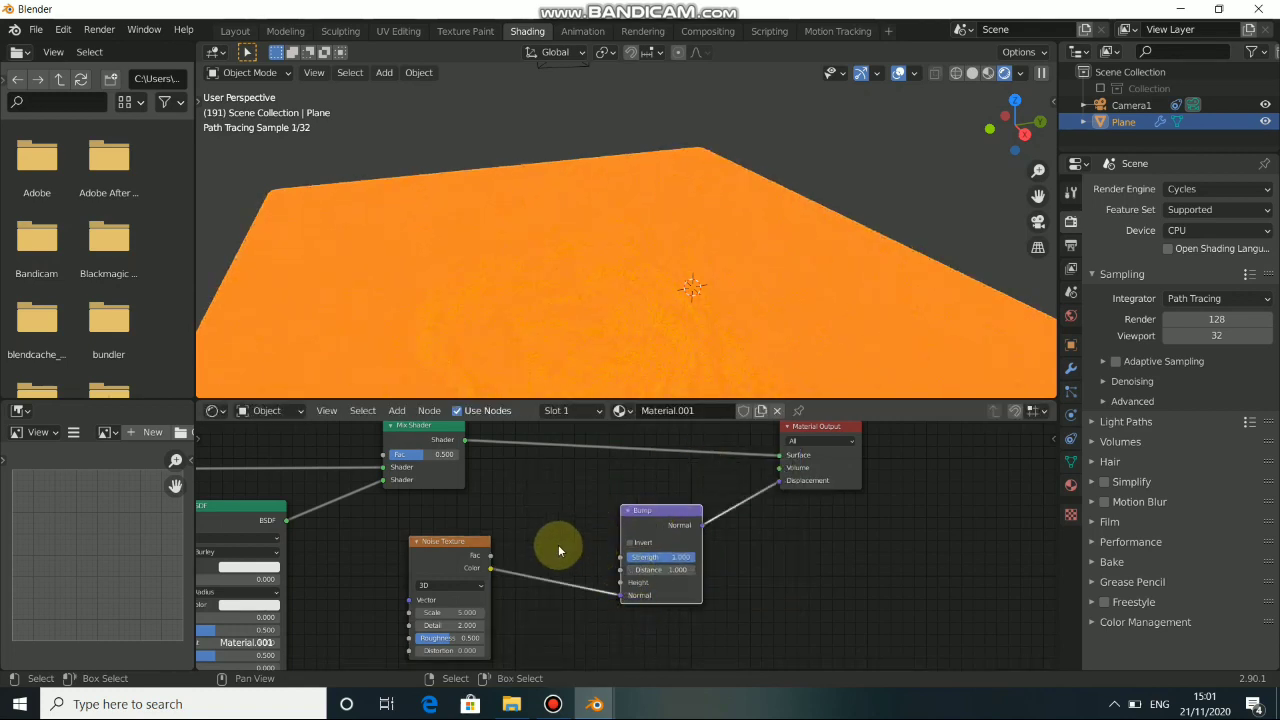
{"action": "scroll", "coordinate": [599, 511], "scroll_direction": "down", "scroll_amount": 1}
{"action": "middle_click_drag", "start_coordinate": [599, 512], "coordinate": [638, 475]}
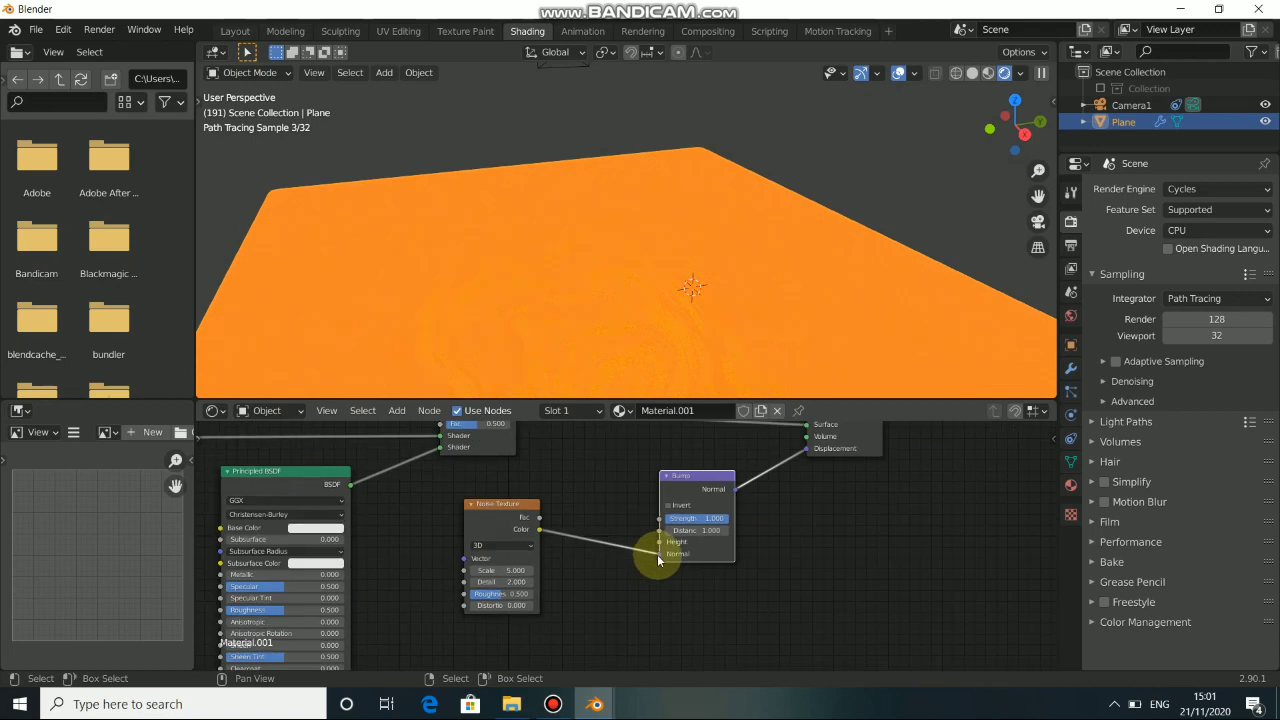
Move the Noise Texture's Color link from the Bump node's Normal input to its Height input.
{"action": "left_click_drag", "start_coordinate": [659, 556], "coordinate": [659, 543]}
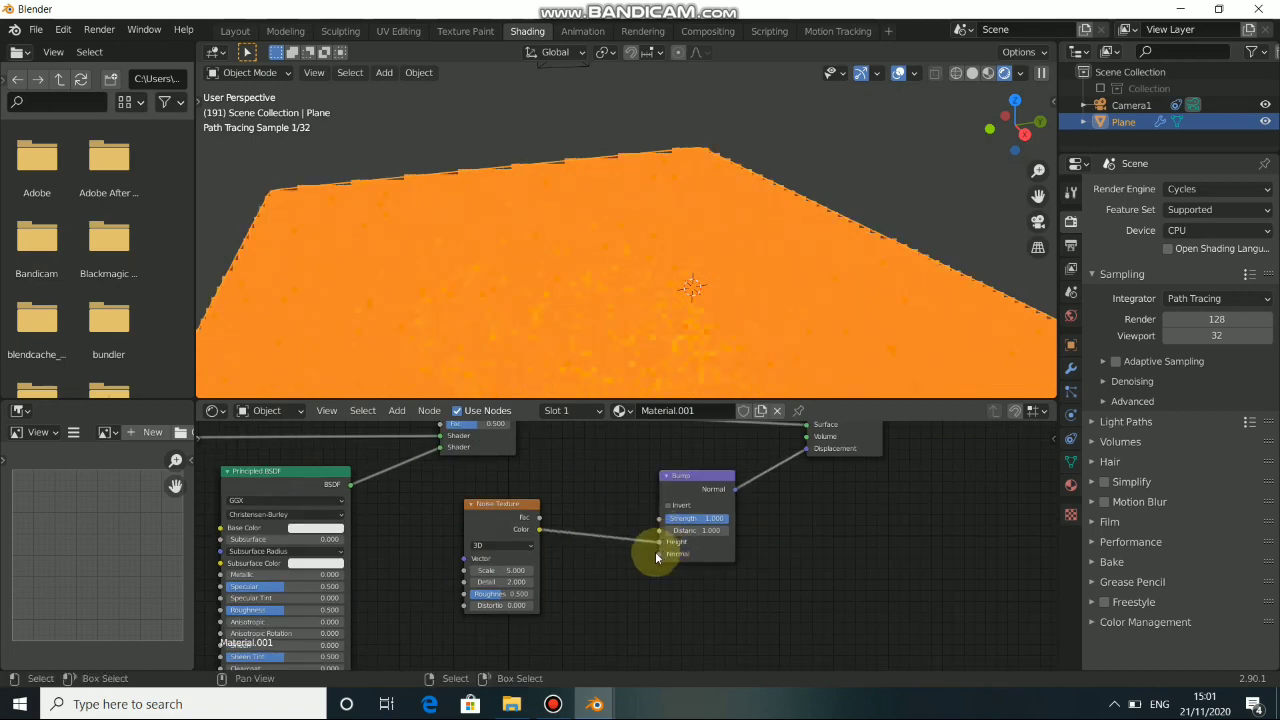
{"action": "middle_click_drag", "start_coordinate": [592, 325], "coordinate": [604, 329]}
Tidy the Mix Shader and Emission nodes slightly and add an Ambient Occlusion node above the Emission node.
{"action": "left_click_drag", "start_coordinate": [523, 529], "coordinate": [554, 550]}
{"action": "middle_click_drag", "start_coordinate": [550, 479], "coordinate": [664, 500]}
{"action": "mouse_move", "coordinate": [579, 532]}
{"action": "middle_mouse_down"}
{"action": "mouse_move", "coordinate": [651, 555]}
{"action": "mouse_move", "coordinate": [731, 619]}
{"action": "middle_mouse_up"}
{"action": "middle_click_drag", "start_coordinate": [543, 510], "coordinate": [652, 549]}
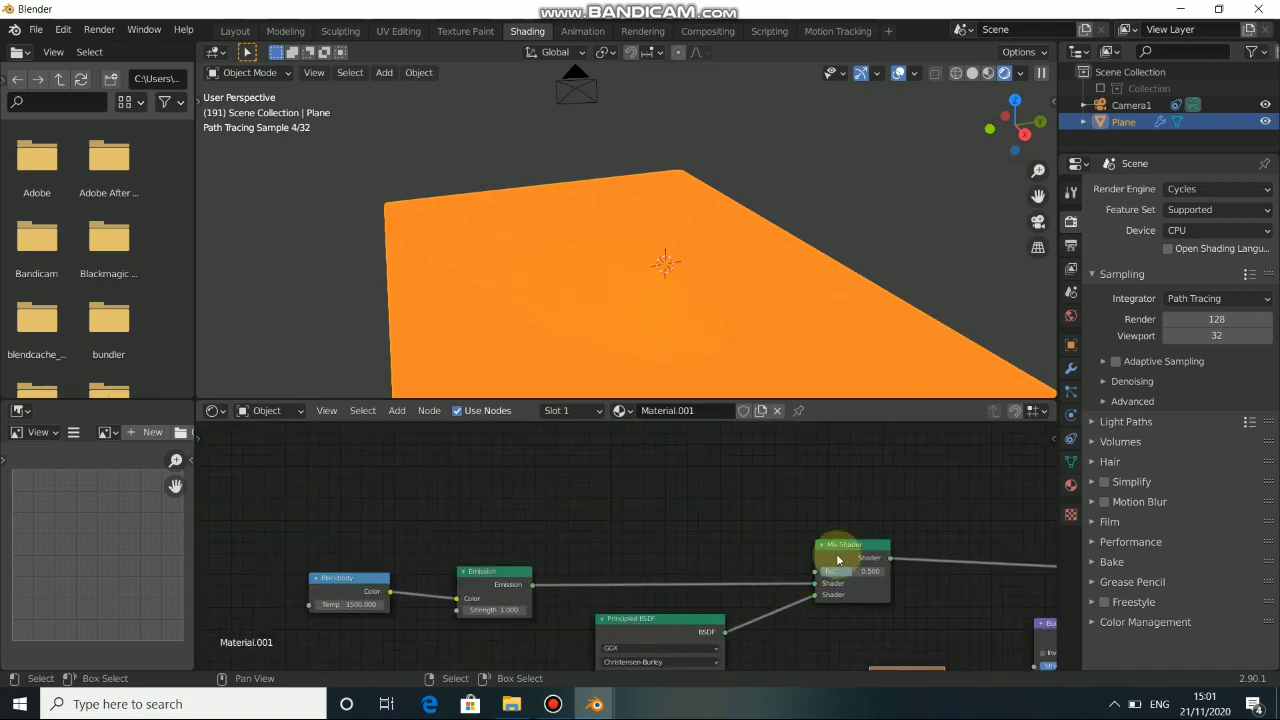
{"action": "left_click_drag", "start_coordinate": [842, 546], "coordinate": [846, 531]}
{"action": "left_click_drag", "start_coordinate": [517, 590], "coordinate": [520, 594]}
{"action": "middle_click_drag", "start_coordinate": [518, 485], "coordinate": [511, 536]}
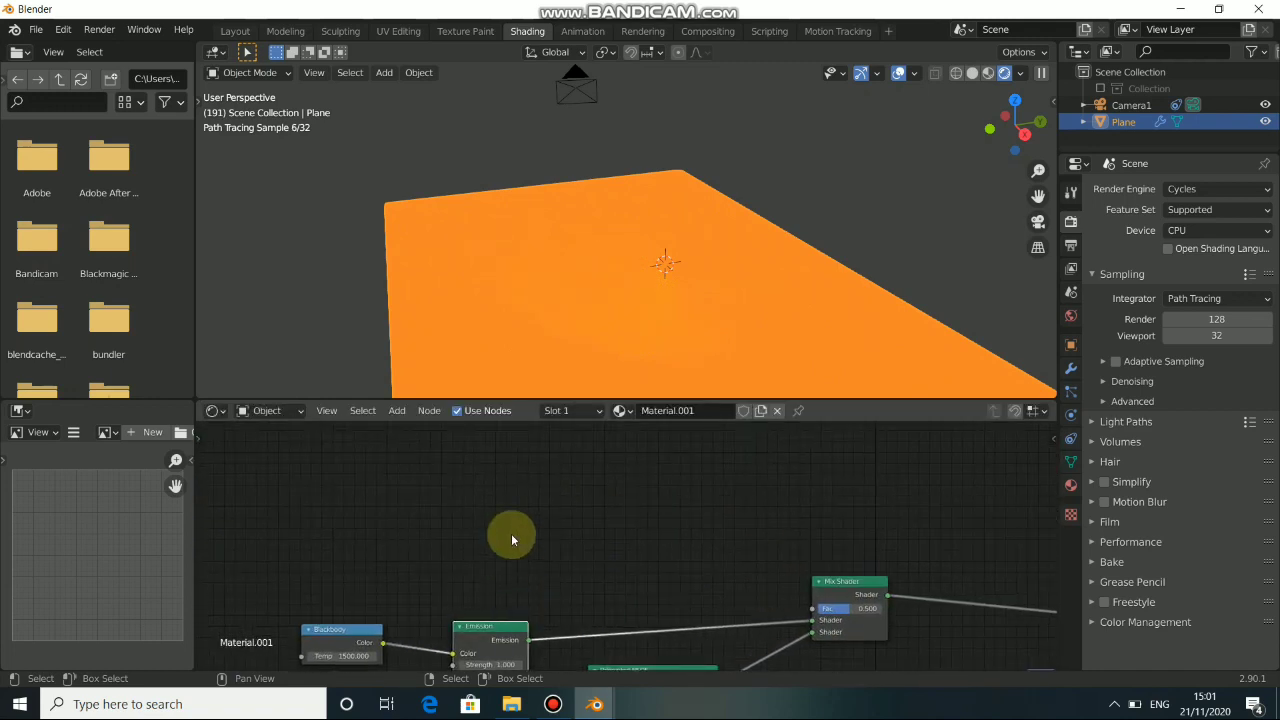
{"action": "key", "text": "shift+a"}
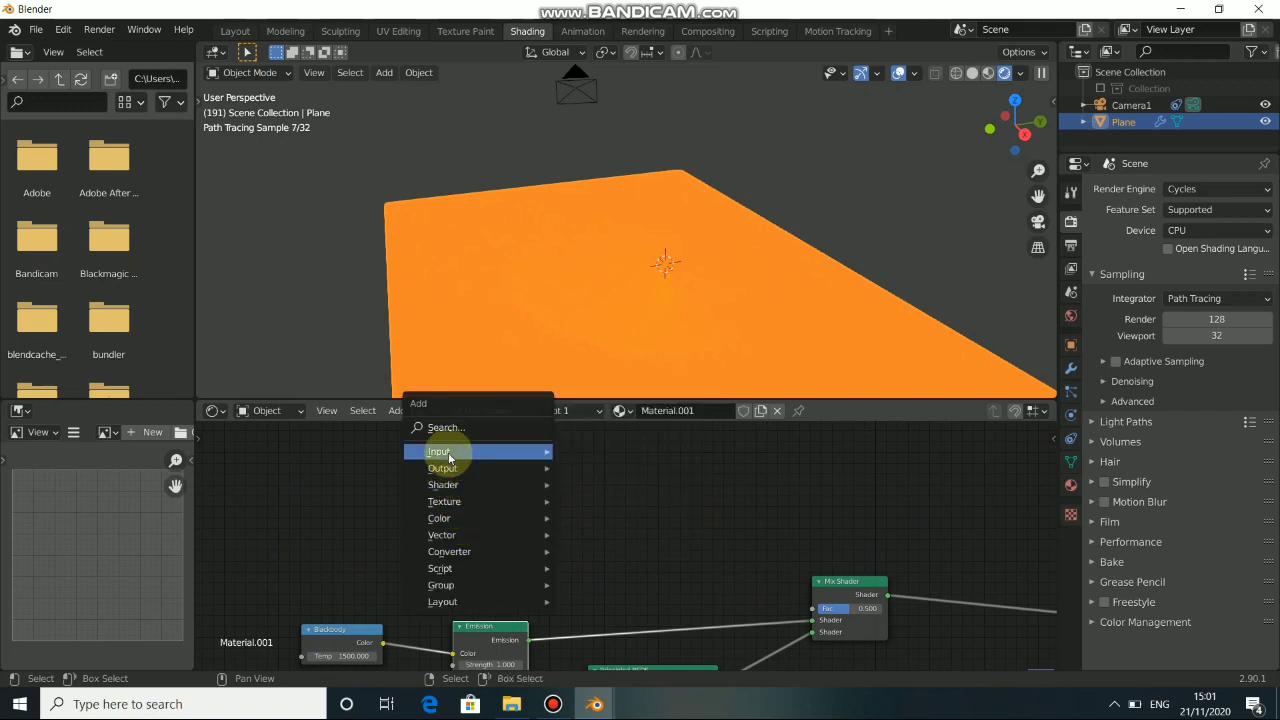
{"action": "mouse_move", "coordinate": [449, 458]}
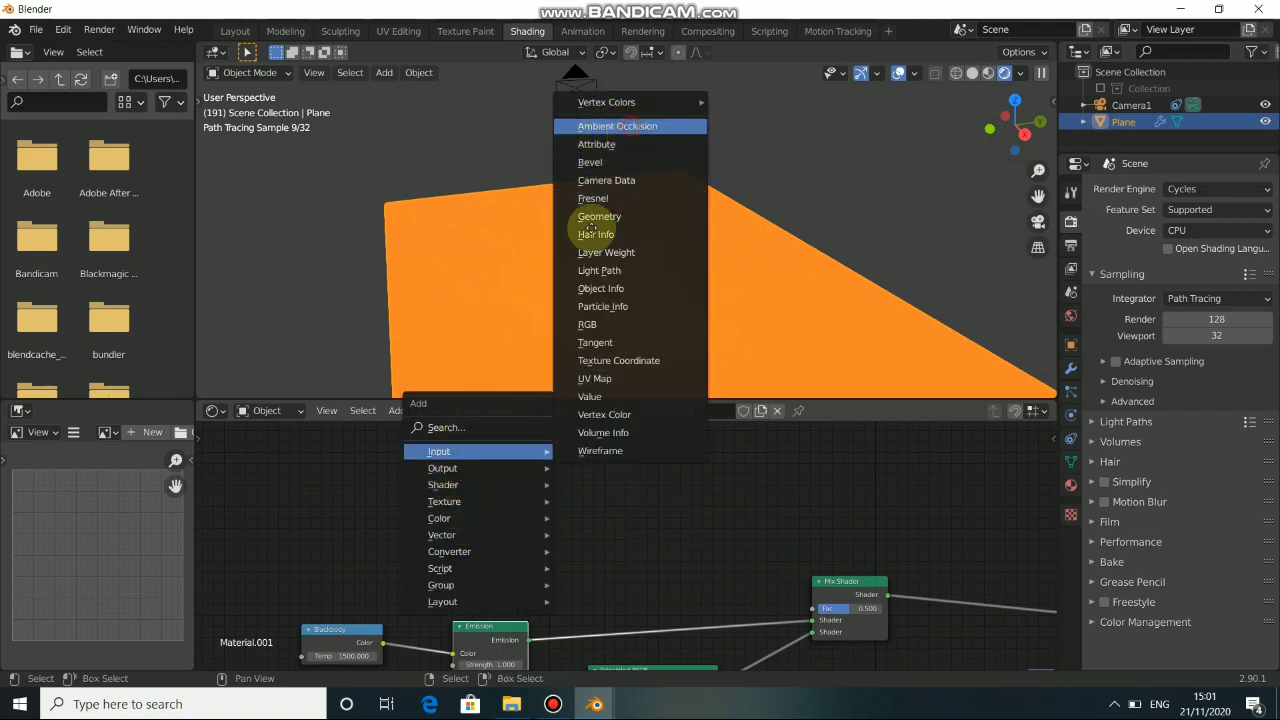
{"action": "left_click", "coordinate": [617, 126]}
{"action": "left_click", "coordinate": [540, 465]}
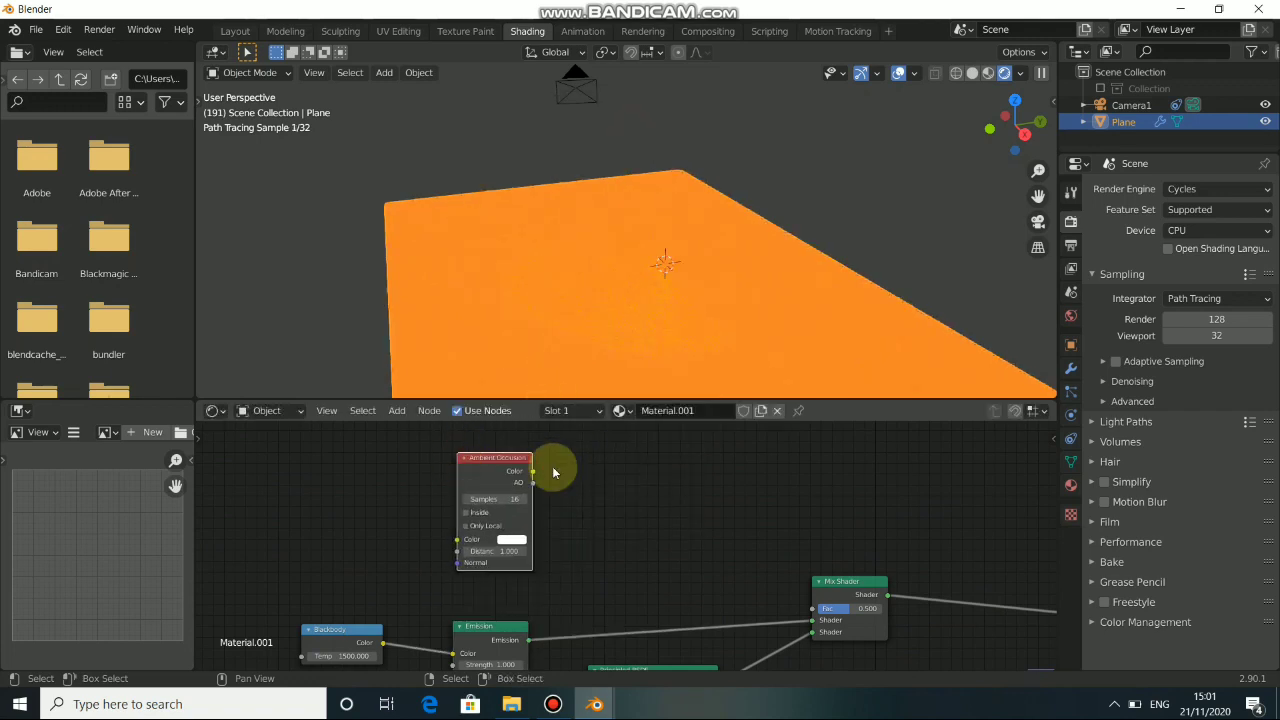
Preview the Ambient Occlusion node on the plane with a Viewer node and examine how it shades the crater.
{"action": "left_click", "coordinate": [488, 483], "text": "ctrl+shift"}
{"action": "middle_click_drag", "start_coordinate": [634, 320], "coordinate": [565, 318]}
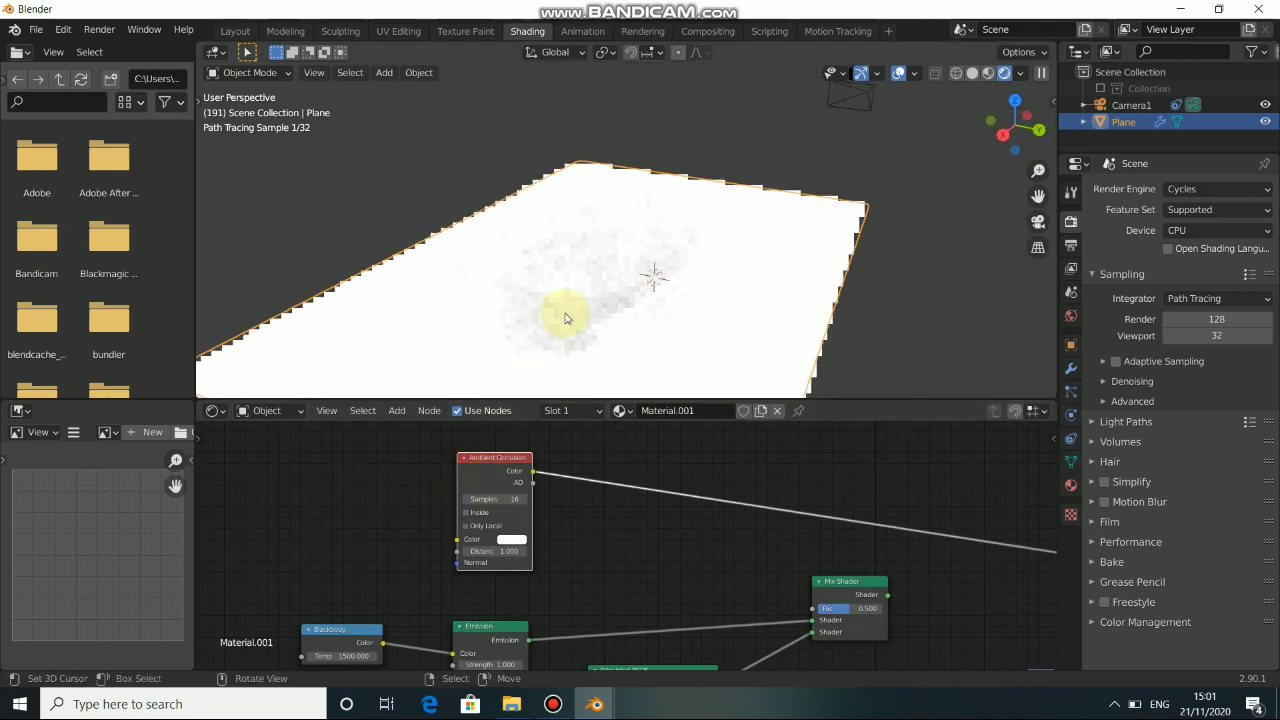
{"action": "middle_click_drag", "start_coordinate": [733, 559], "coordinate": [637, 536]}
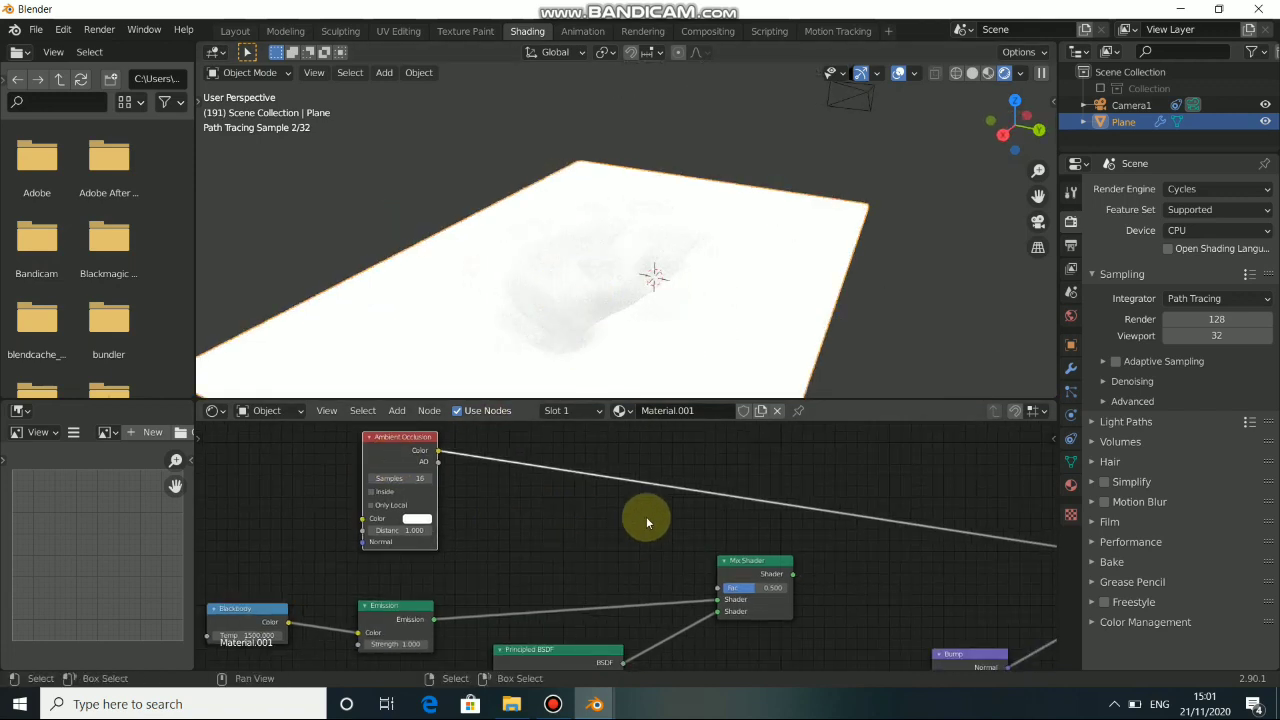
{"action": "middle_click_drag", "start_coordinate": [815, 582], "coordinate": [710, 559]}
Switch the material output back to the Mix Shader and connect the Ambient Occlusion's Color output to its Fac input.
{"action": "left_click", "coordinate": [661, 541], "text": "ctrl+shift"}
{"action": "middle_click_drag", "start_coordinate": [297, 463], "coordinate": [349, 489]}
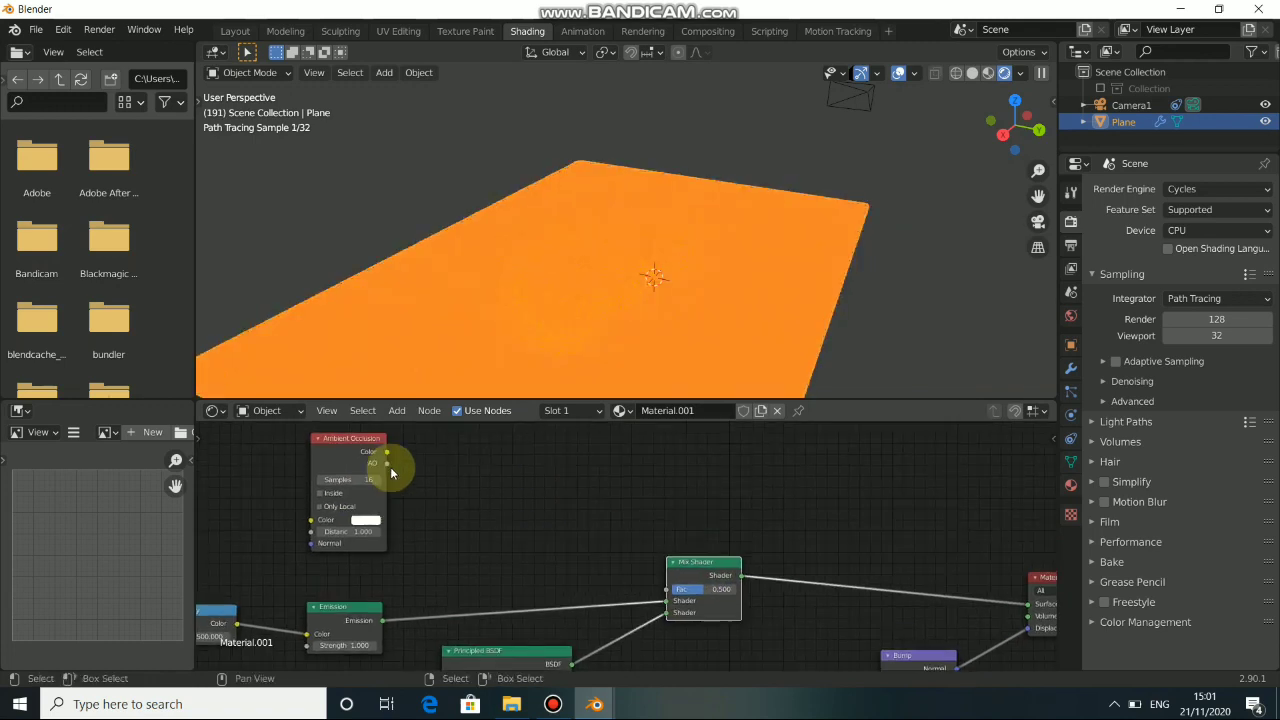
{"action": "left_click_drag", "start_coordinate": [386, 452], "coordinate": [675, 590]}
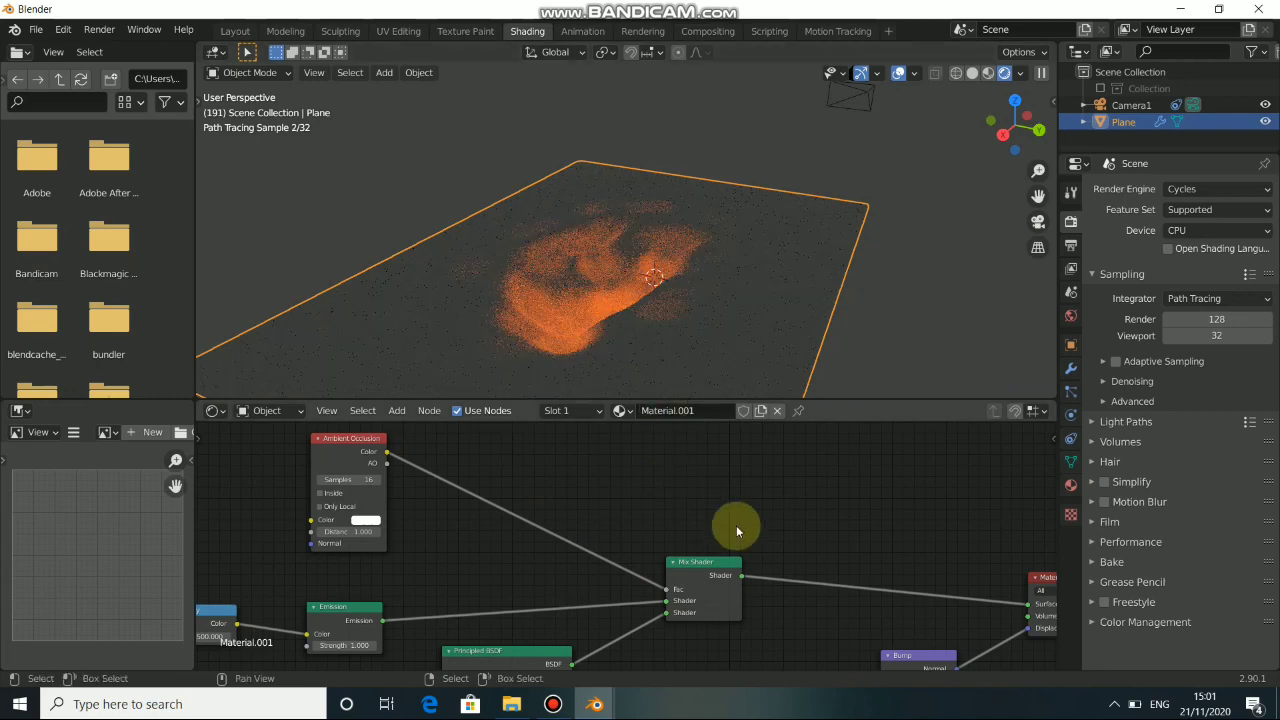
Set the Noise Texture's Scale to 10, Detail to 16 and Distortion to 0.4.
{"action": "middle_click_drag", "start_coordinate": [736, 525], "coordinate": [413, 407]}
{"action": "middle_click_drag", "start_coordinate": [442, 624], "coordinate": [584, 532]}
{"action": "left_click_drag", "start_coordinate": [543, 512], "coordinate": [496, 512]}
{"action": "middle_click_drag", "start_coordinate": [613, 568], "coordinate": [653, 551]}
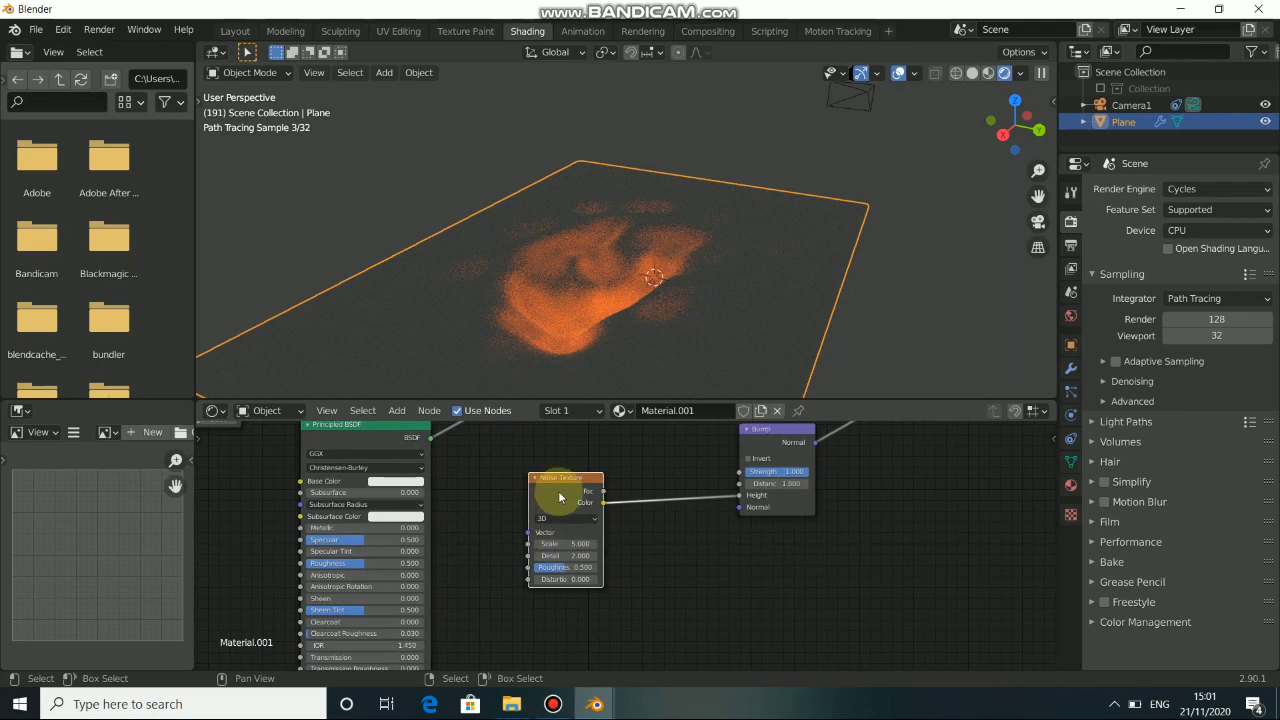
{"action": "scroll", "coordinate": [640, 528], "scroll_direction": "up", "scroll_amount": 2}
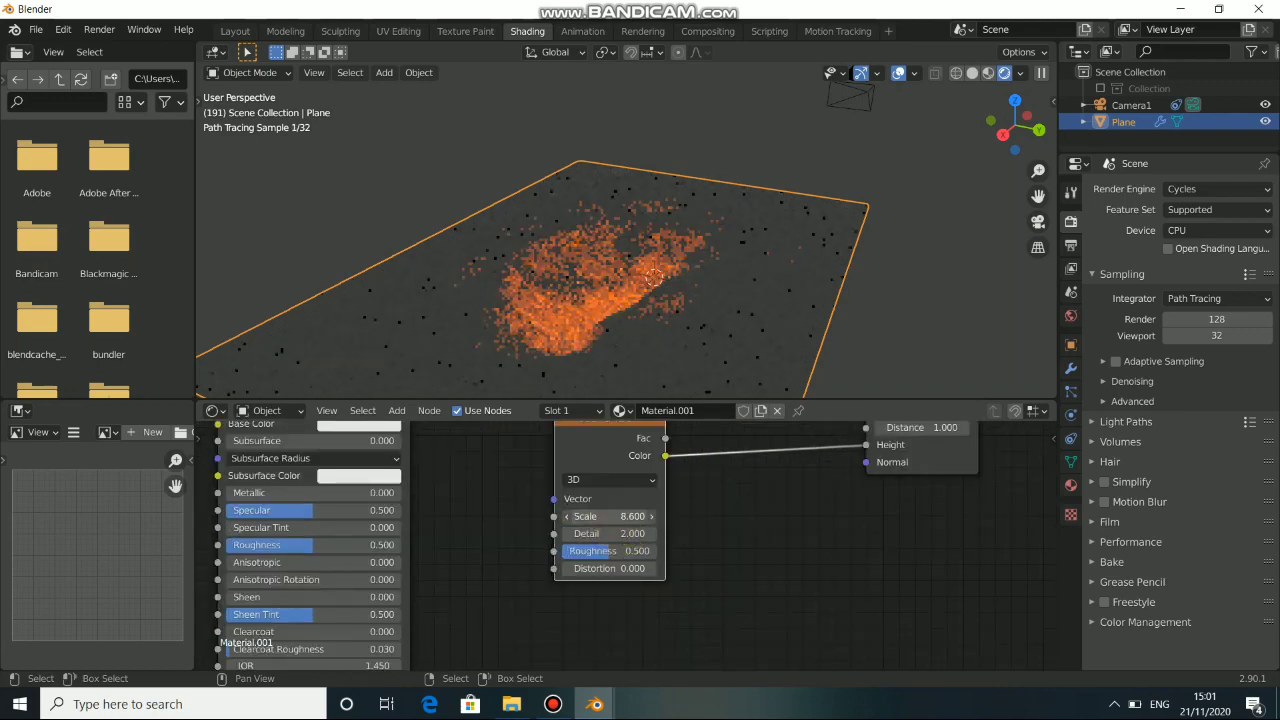
{"action": "left_click_drag", "start_coordinate": [636, 517], "coordinate": [640, 517]}
{"action": "left_click", "coordinate": [613, 517]}
{"action": "type", "text": "10"}
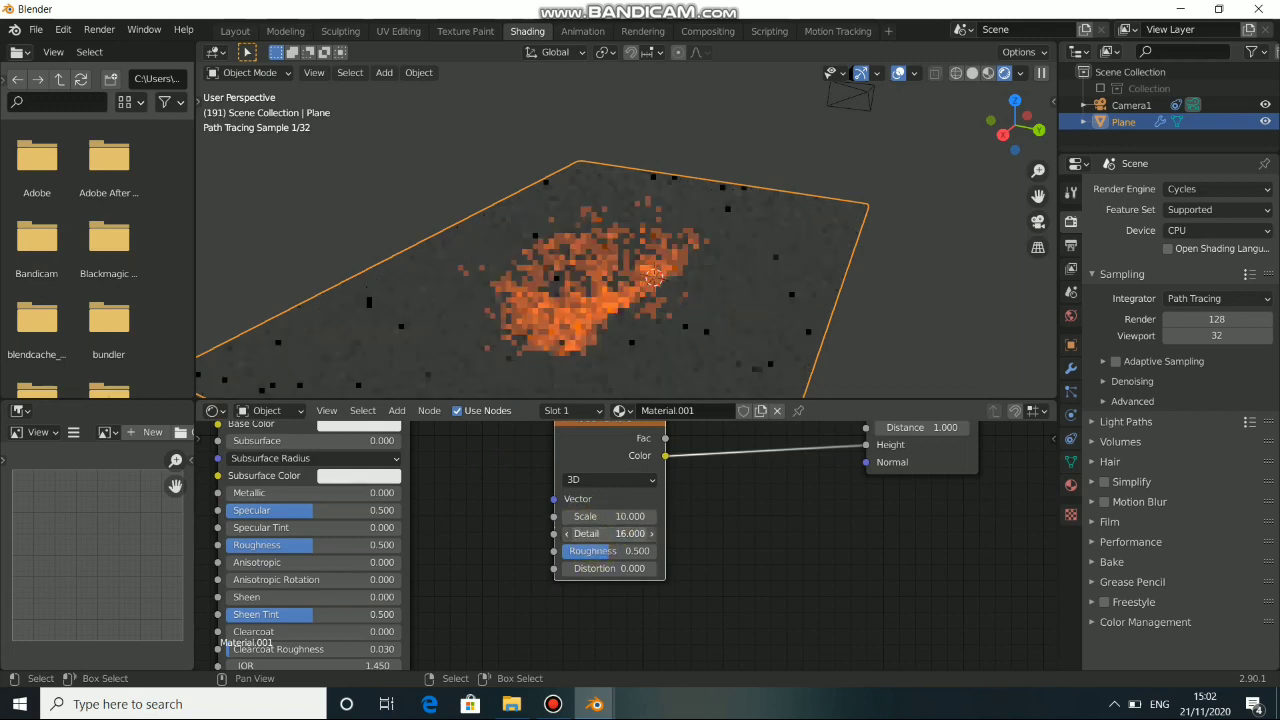
{"action": "mouse_move", "coordinate": [585, 533]}
{"action": "left_mouse_down"}
{"action": "mouse_move", "coordinate": [600, 533]}
{"action": "mouse_move", "coordinate": [585, 533]}
{"action": "left_mouse_up"}
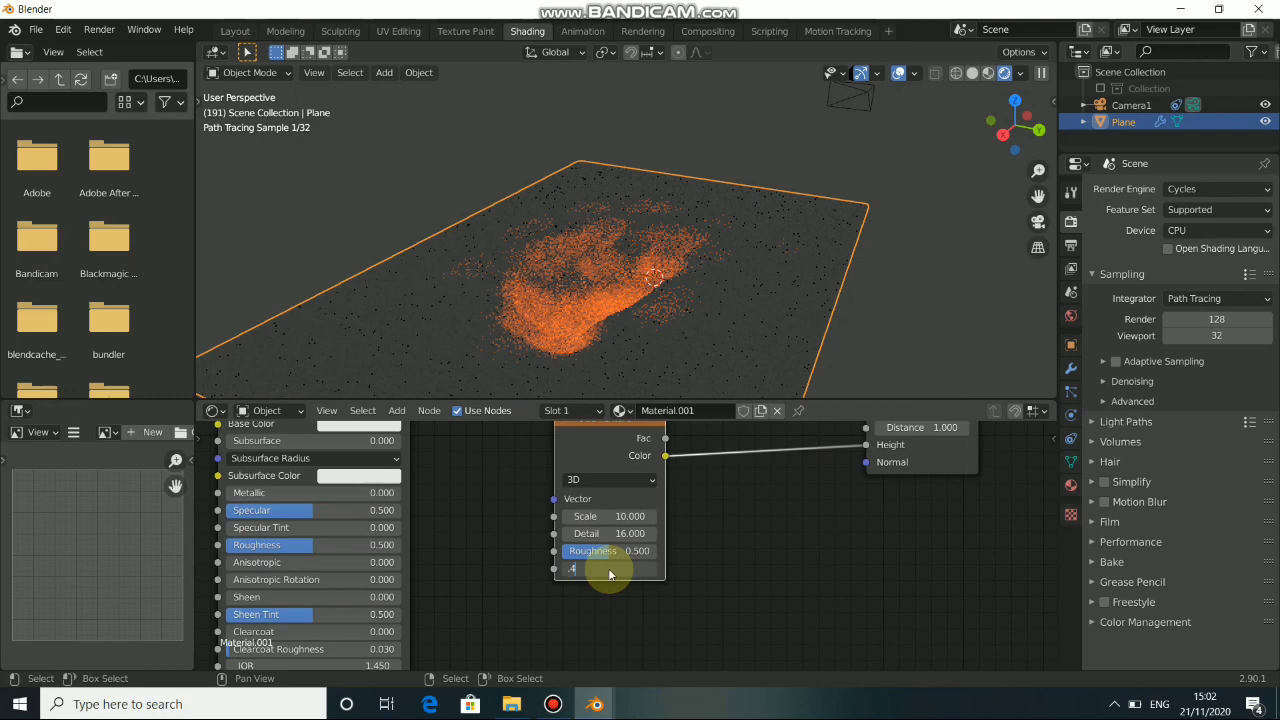
{"action": "key", "text": "Return"}
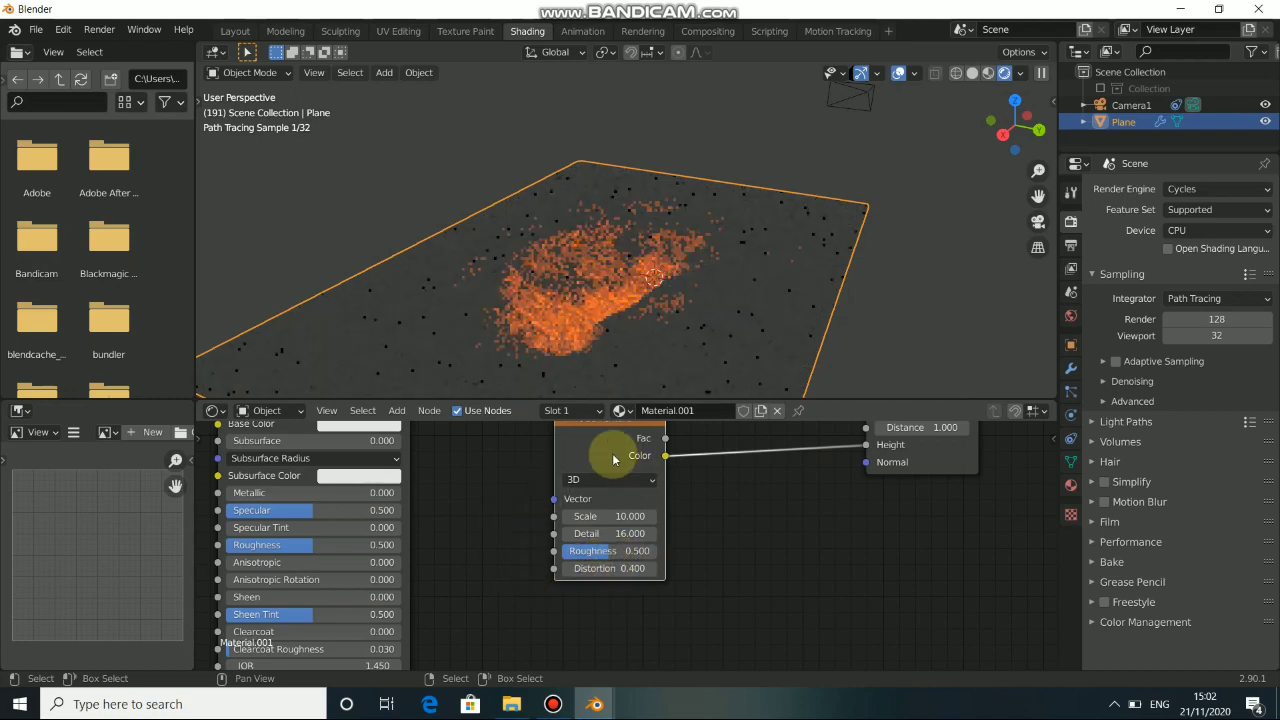
Move the Ambient Occlusion node farther from the Mix Shader to open up space between them.
{"action": "middle_click_drag", "start_coordinate": [713, 480], "coordinate": [694, 527]}
{"action": "left_click_drag", "start_coordinate": [593, 489], "coordinate": [580, 488]}
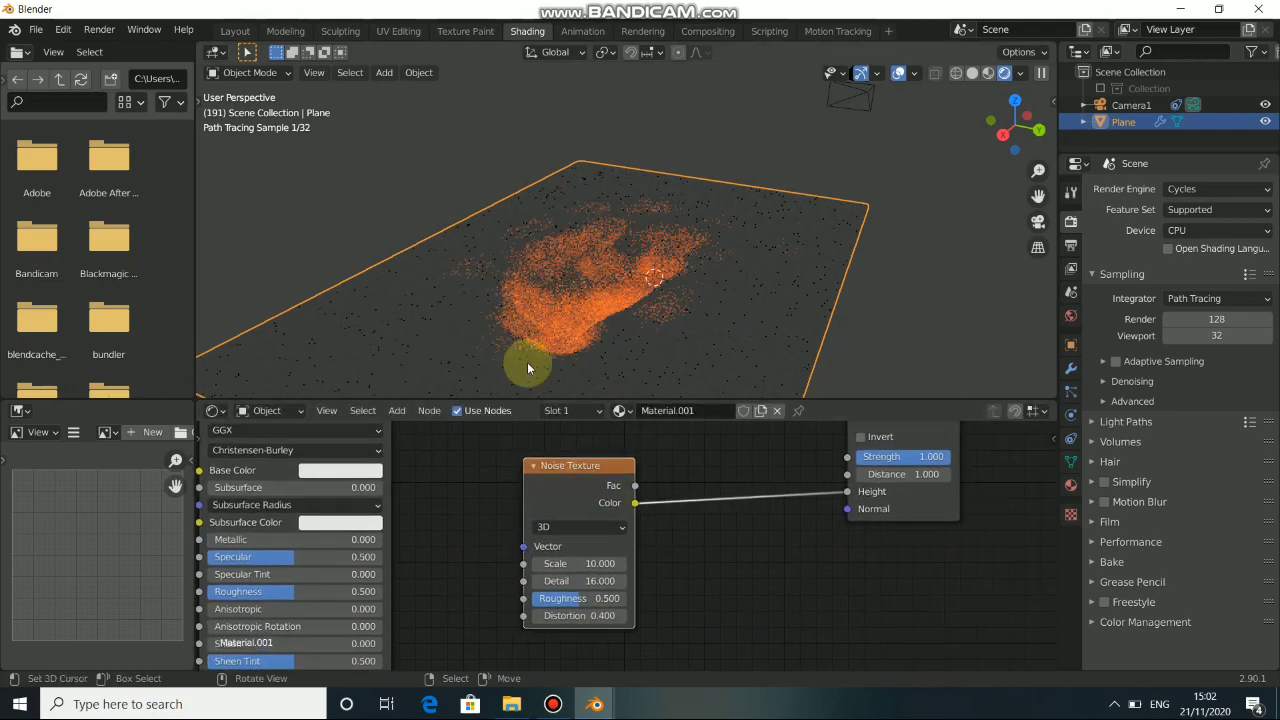
{"action": "middle_click_drag", "start_coordinate": [491, 521], "coordinate": [777, 646]}
{"action": "middle_click_drag", "start_coordinate": [454, 486], "coordinate": [648, 609]}
{"action": "middle_click_drag", "start_coordinate": [530, 516], "coordinate": [660, 600]}
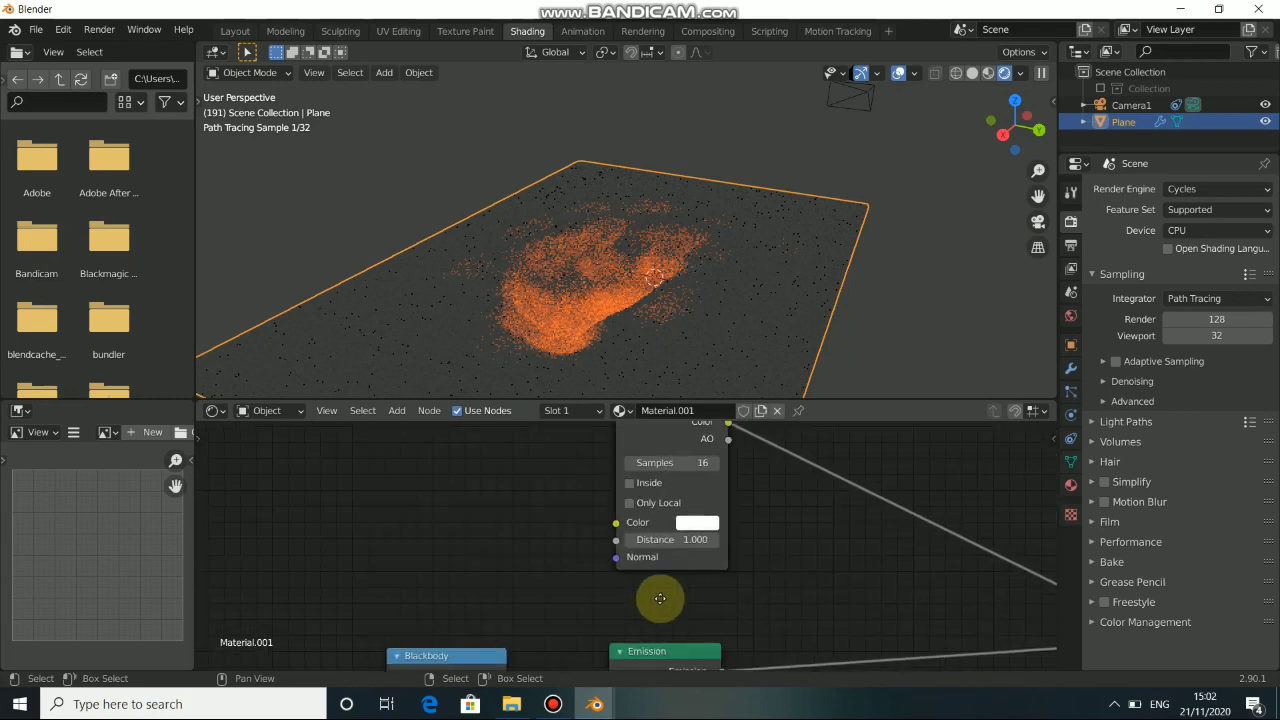
{"action": "left_click_drag", "start_coordinate": [674, 440], "coordinate": [492, 467]}
{"action": "middle_click_drag", "start_coordinate": [606, 538], "coordinate": [455, 511]}
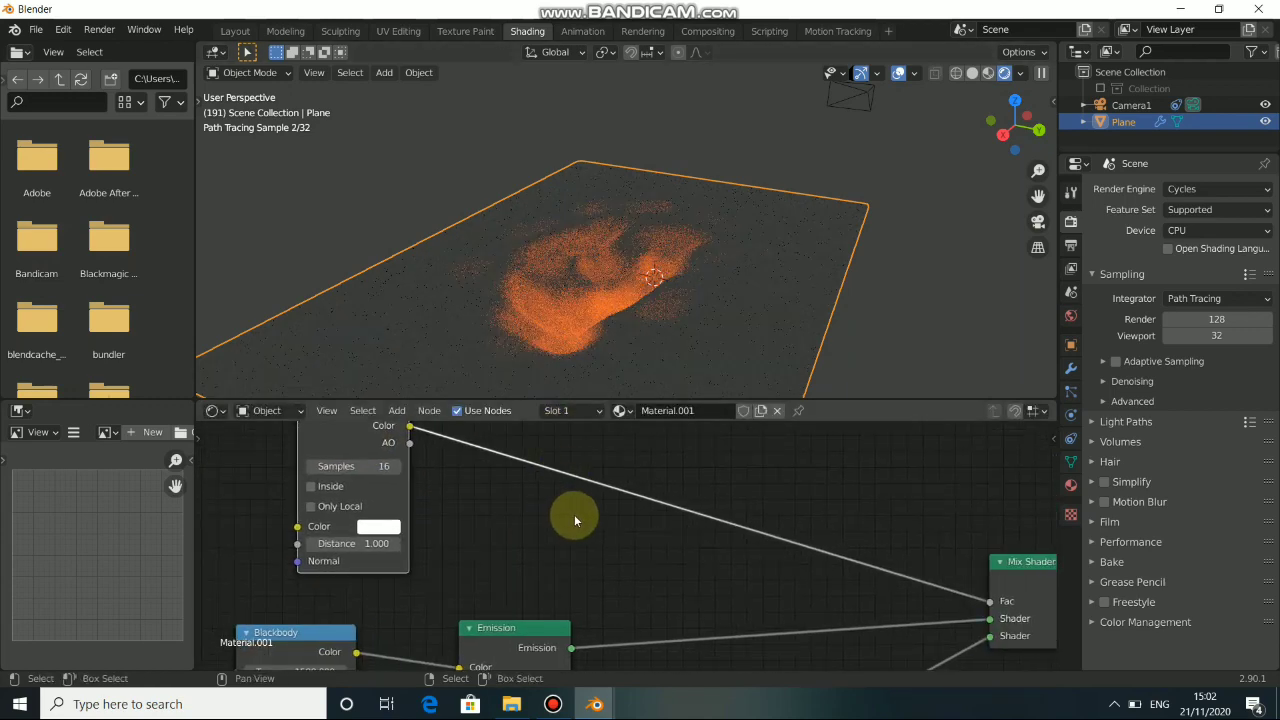
Add a ColorRamp node and insert it into the link between the Ambient Occlusion's Color and the Mix Shader's Fac.
{"action": "key", "text": "shift+a"}
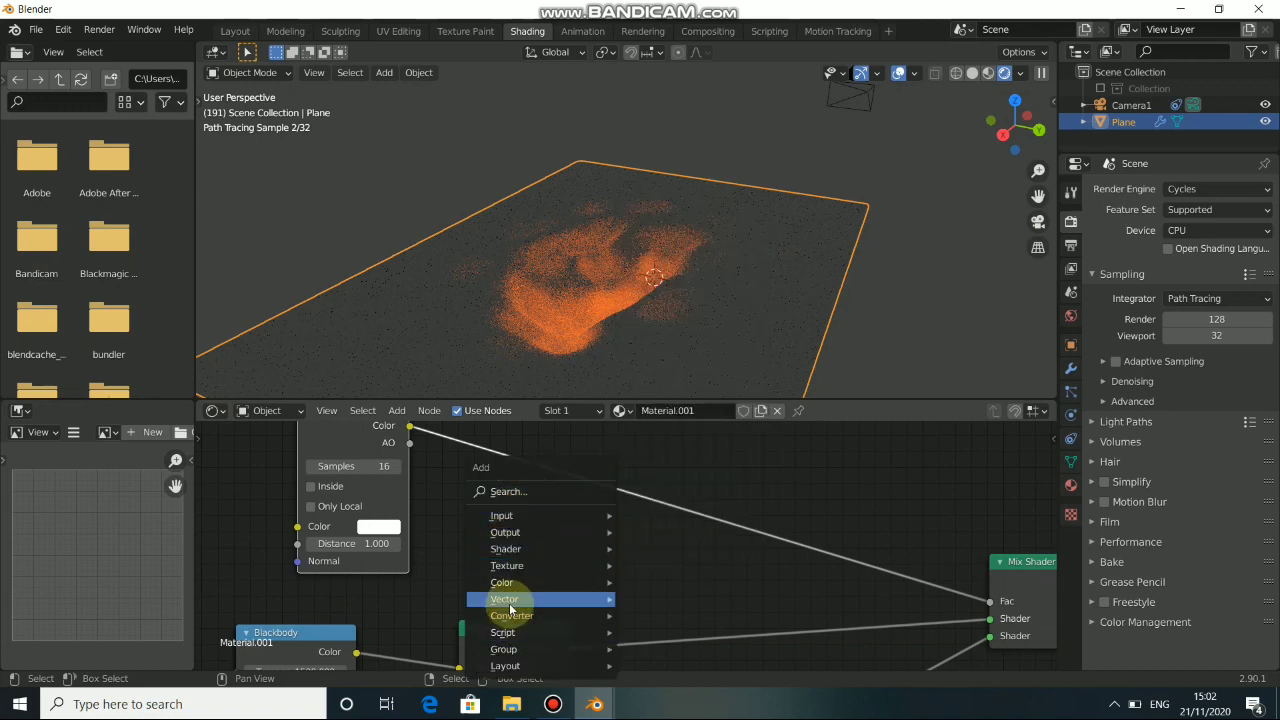
{"action": "mouse_move", "coordinate": [511, 617]}
{"action": "left_click", "coordinate": [672, 412]}
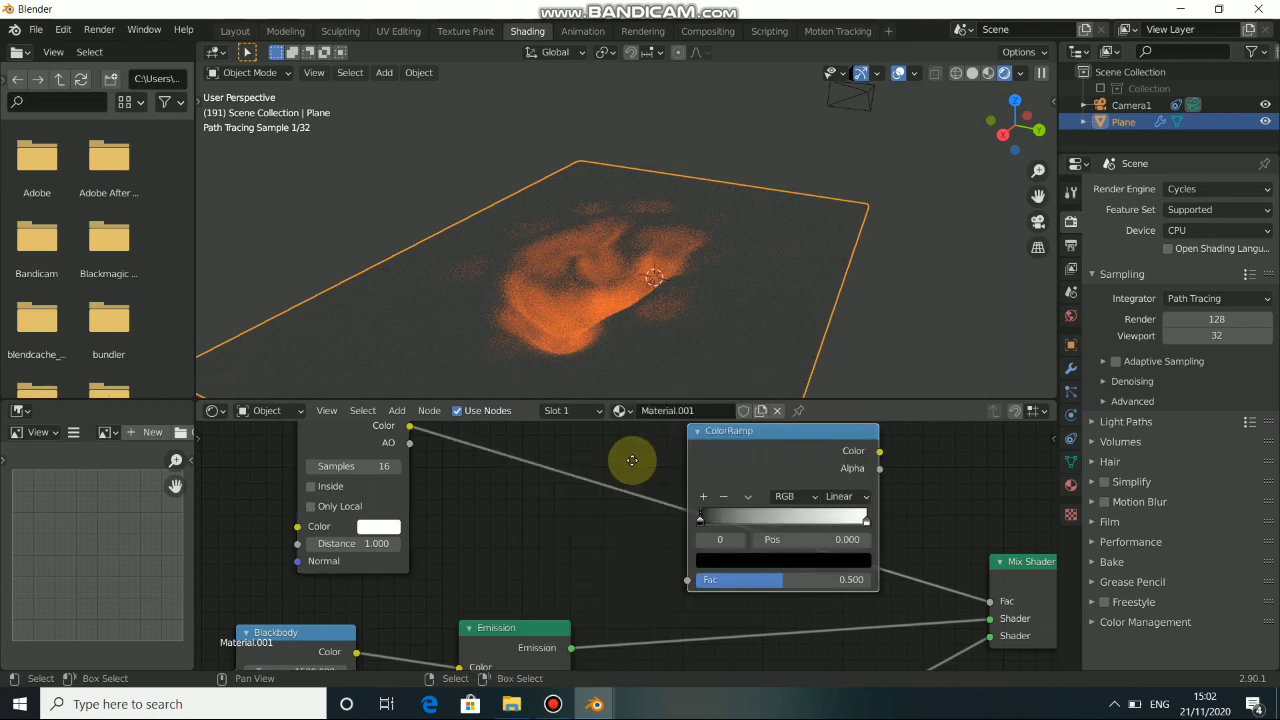
{"action": "left_click", "coordinate": [574, 447]}
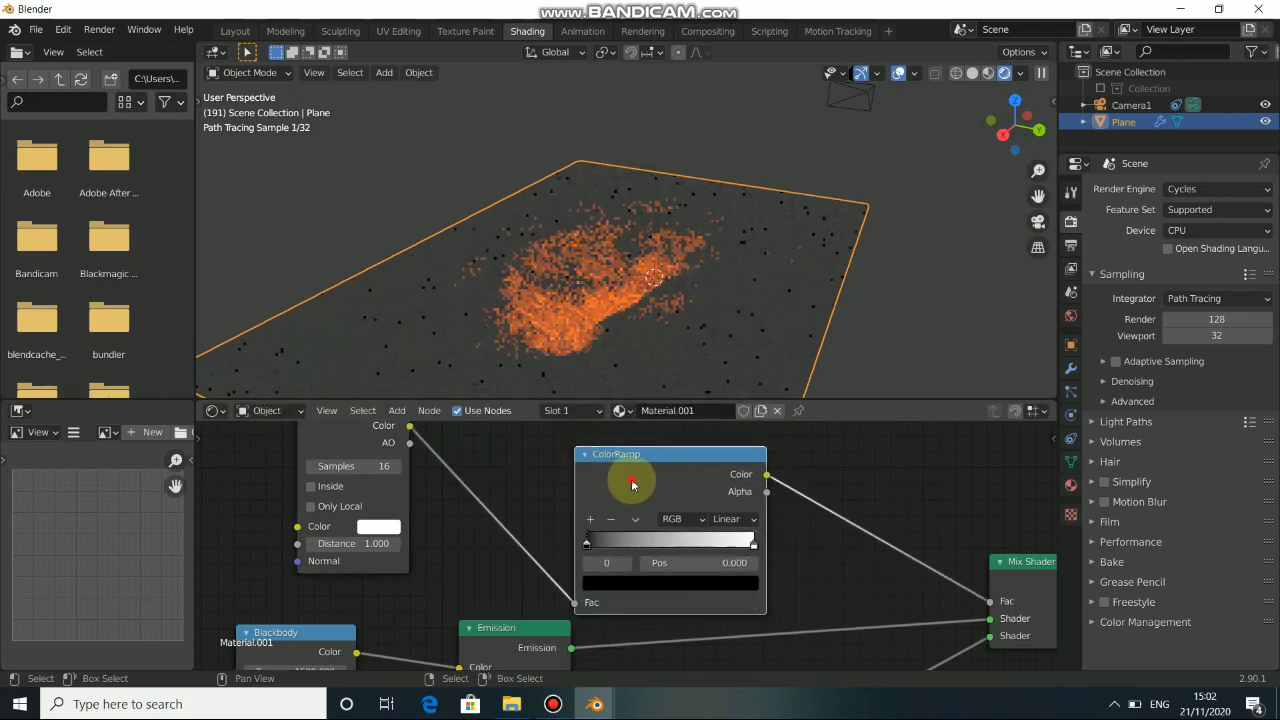
{"action": "left_click_drag", "start_coordinate": [634, 483], "coordinate": [604, 457]}
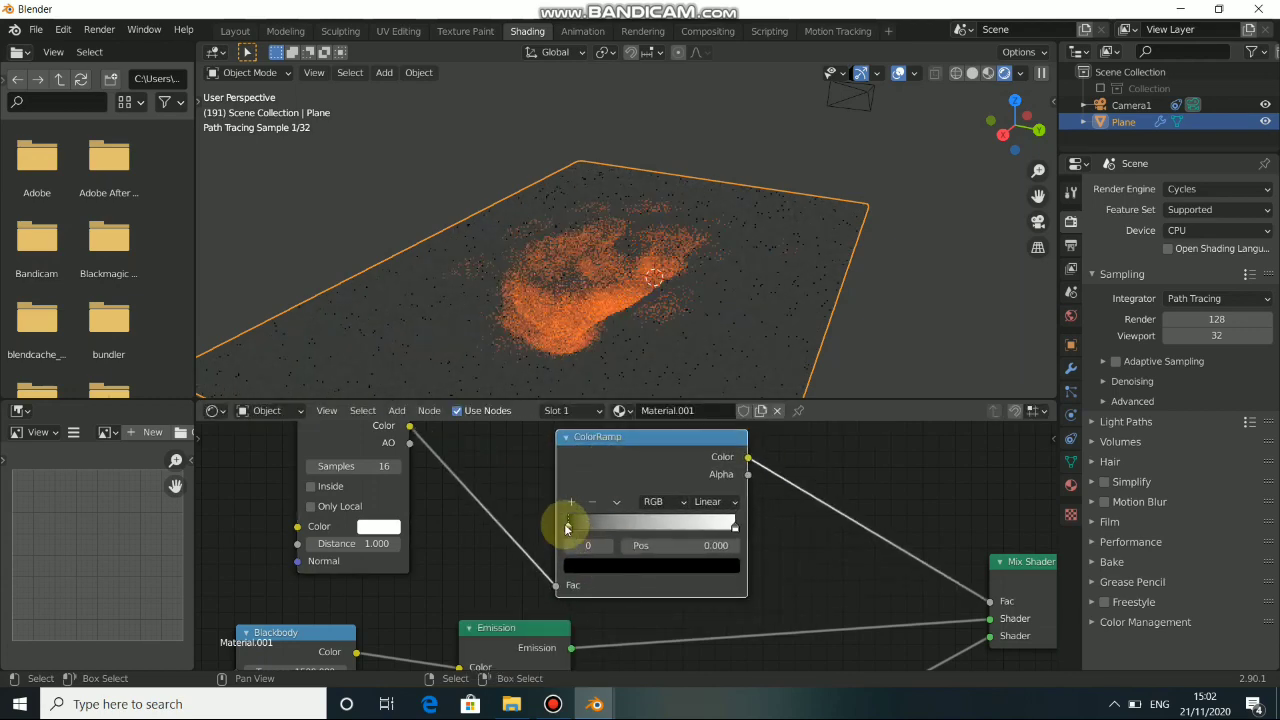
Move the ColorRamp's black stop to about 0.409 and its white stop to about 0.710.
{"action": "left_click_drag", "start_coordinate": [578, 528], "coordinate": [645, 534]}
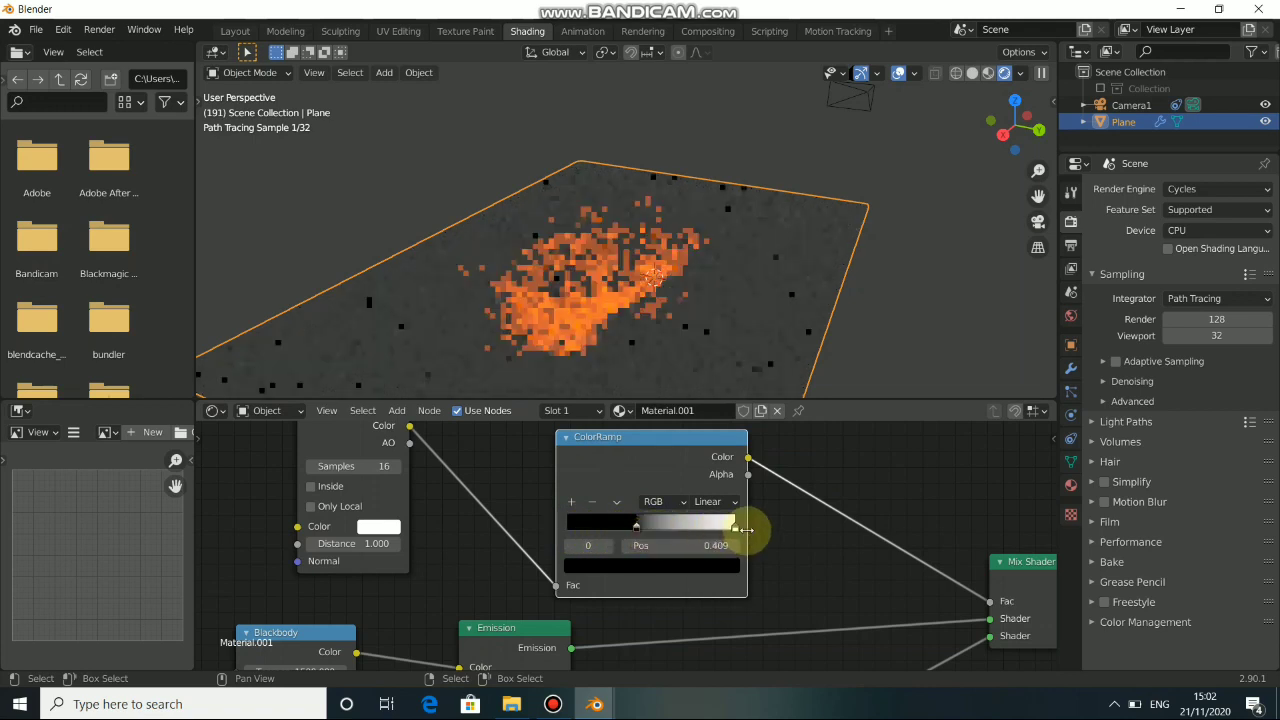
{"action": "left_click", "coordinate": [734, 528]}
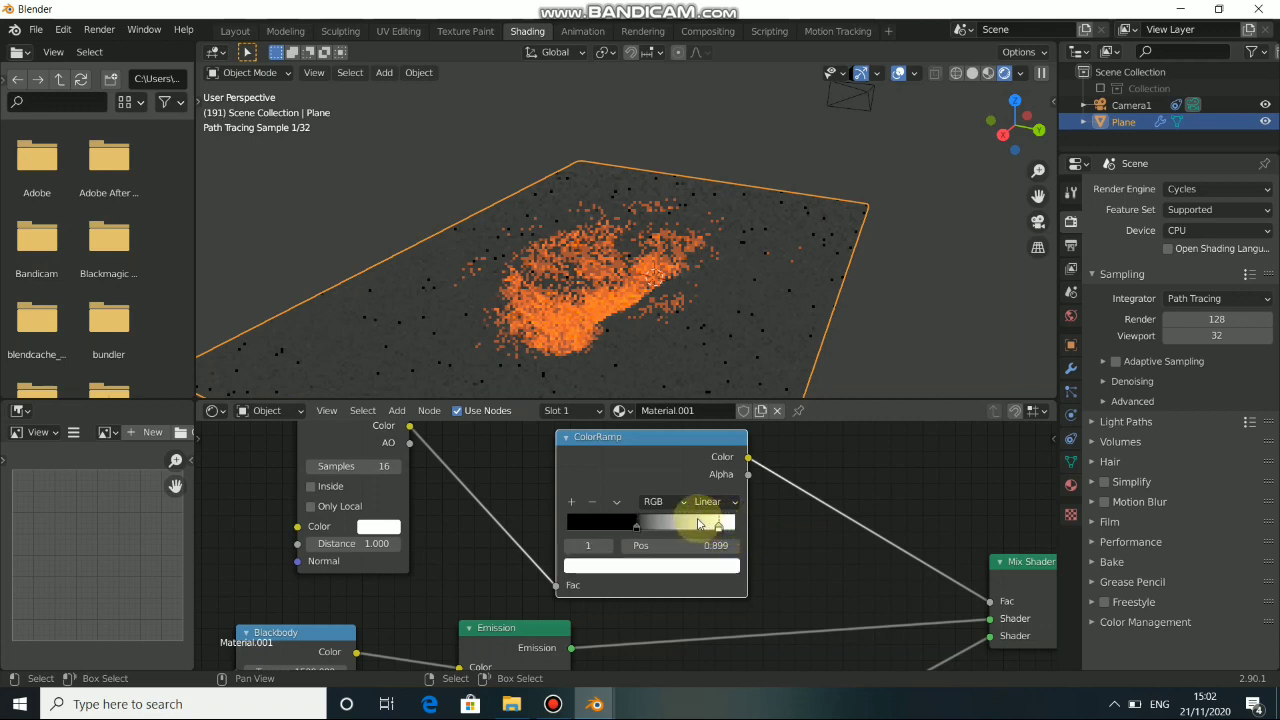
{"action": "left_click_drag", "start_coordinate": [698, 524], "coordinate": [677, 525]}
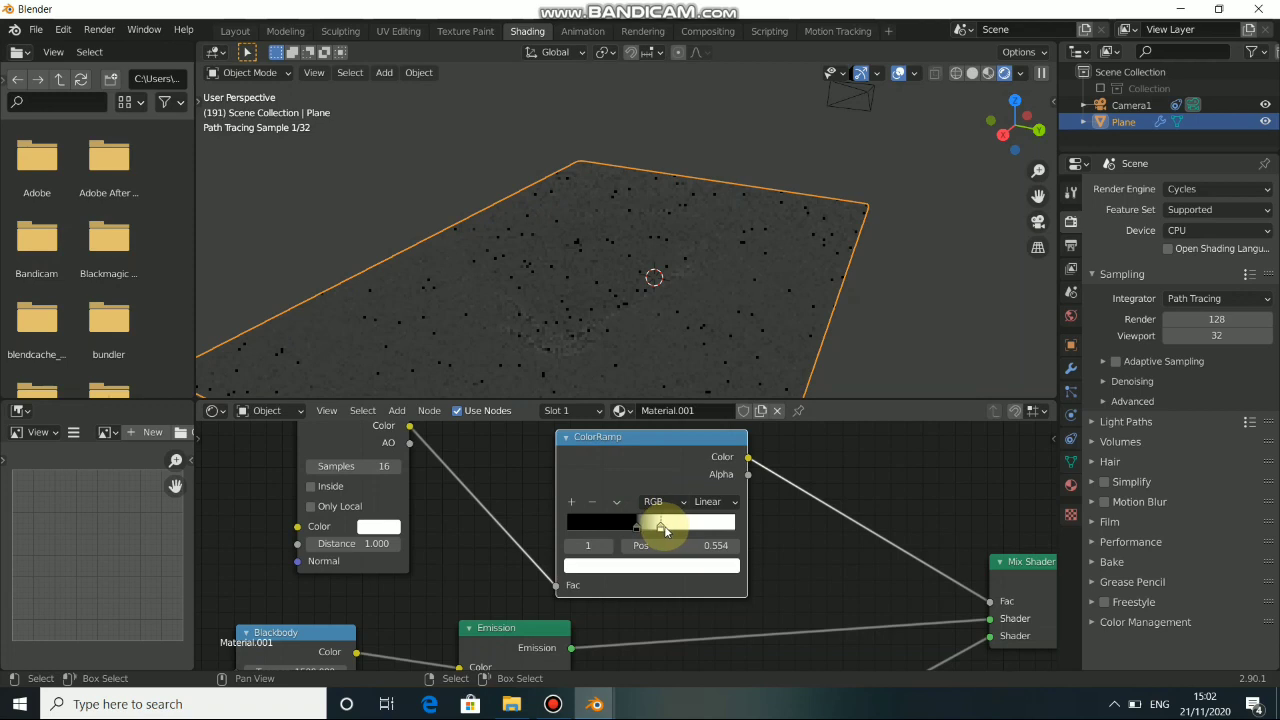
{"action": "left_click_drag", "start_coordinate": [665, 524], "coordinate": [620, 533]}
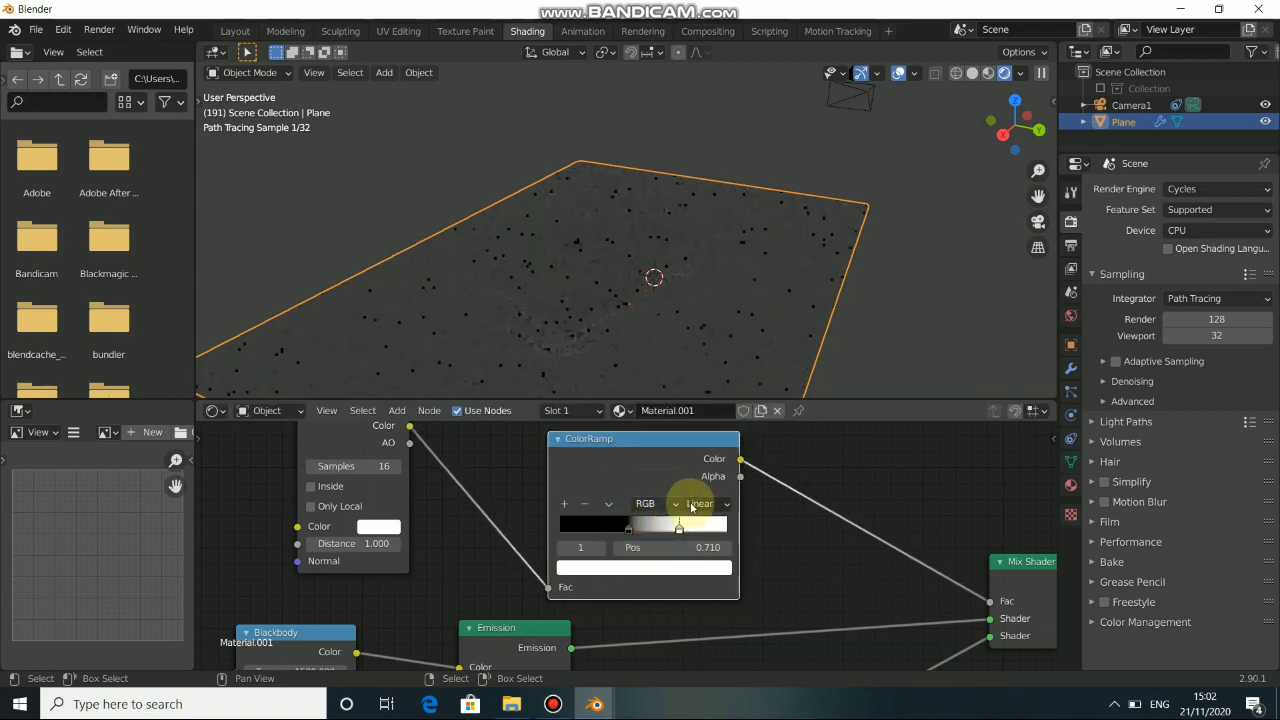
Set the ColorRamp's interpolation to B-Spline and move its white stop to about 0.750.
{"action": "left_click", "coordinate": [706, 503]}
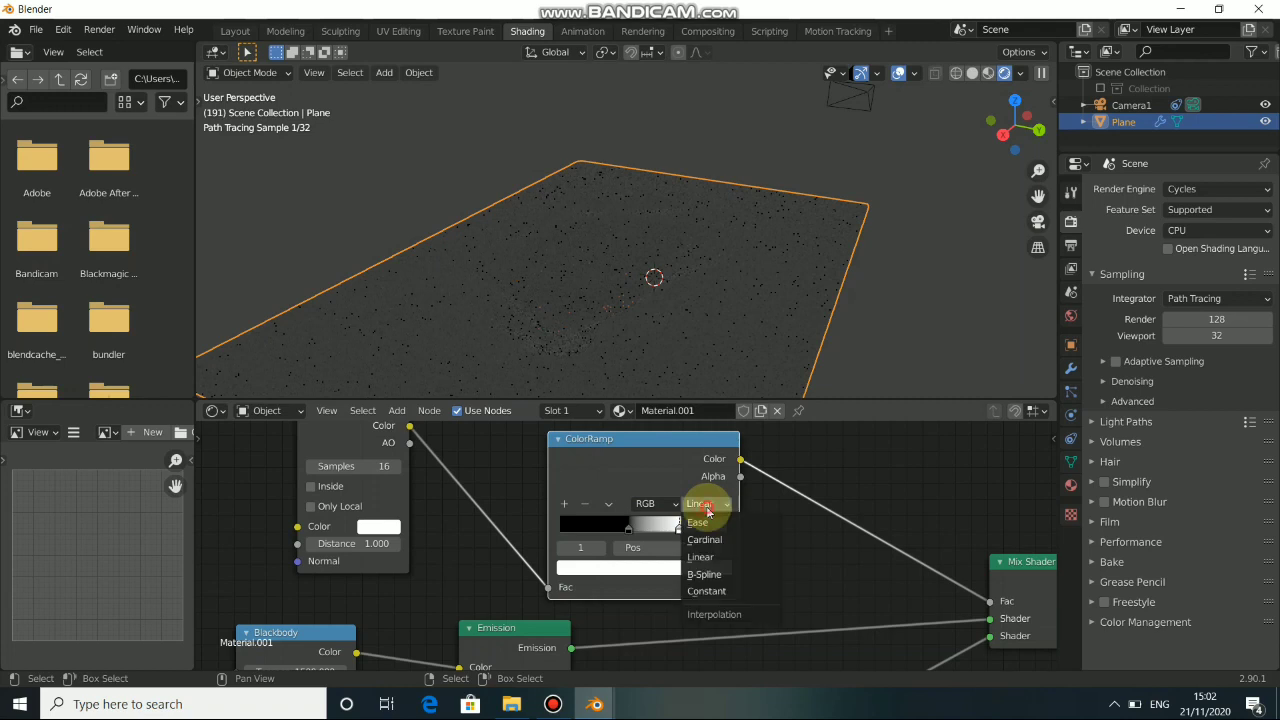
{"action": "left_click", "coordinate": [706, 574]}
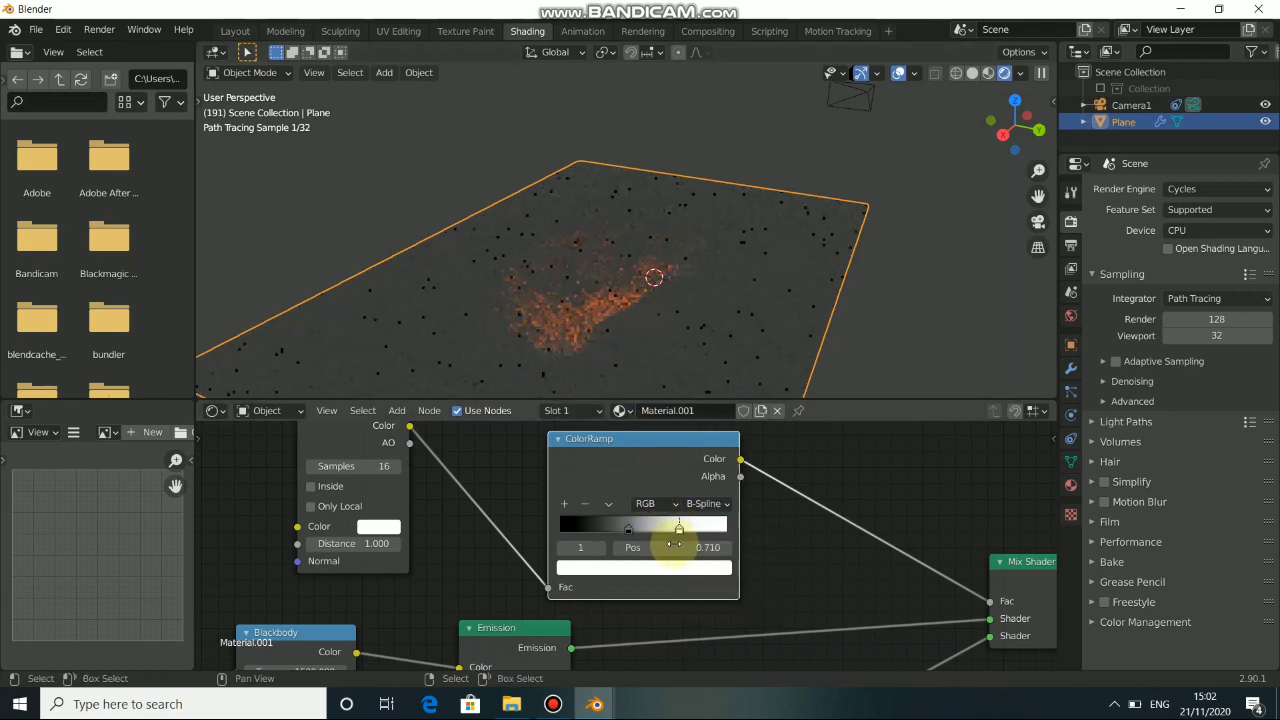
{"action": "left_click_drag", "start_coordinate": [679, 530], "coordinate": [686, 530]}
Set the Emission node's Strength to 5 and check the glow on the crater.
{"action": "middle_click_drag", "start_coordinate": [776, 566], "coordinate": [751, 443]}
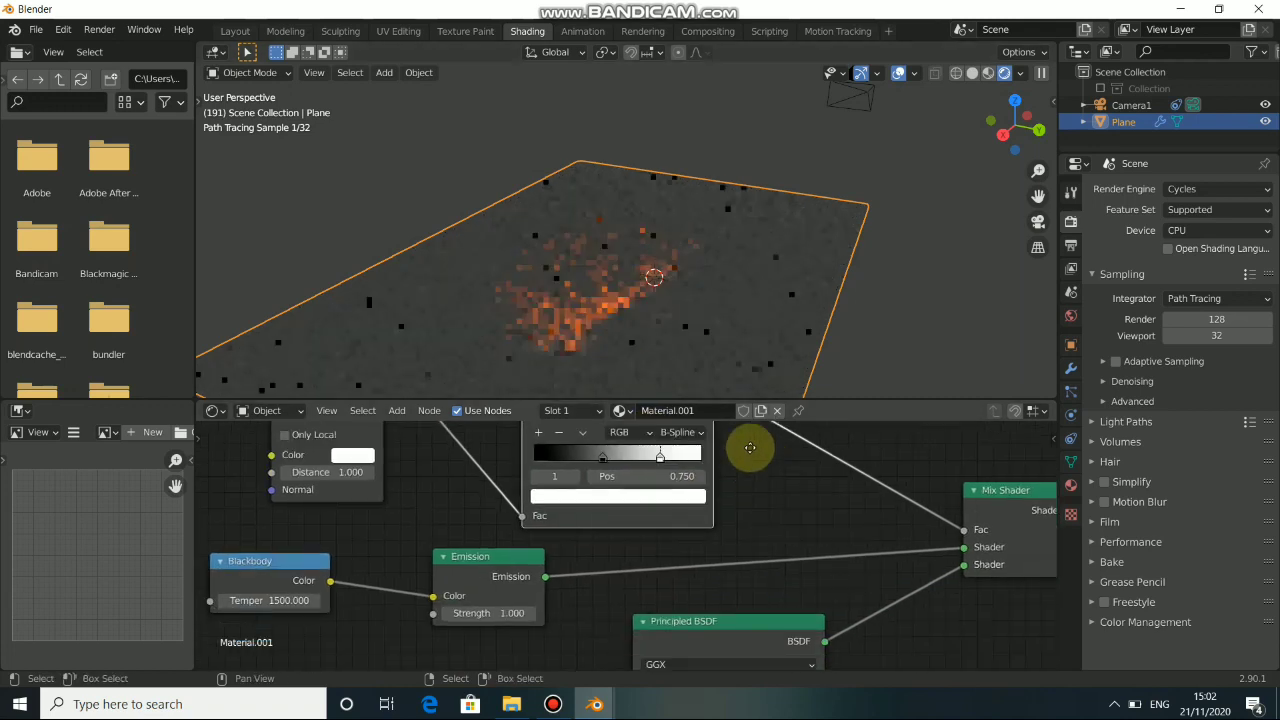
{"action": "mouse_move", "coordinate": [480, 522]}
{"action": "left_mouse_down"}
{"action": "mouse_move", "coordinate": [483, 497]}
{"action": "mouse_move", "coordinate": [489, 516]}
{"action": "left_mouse_up"}
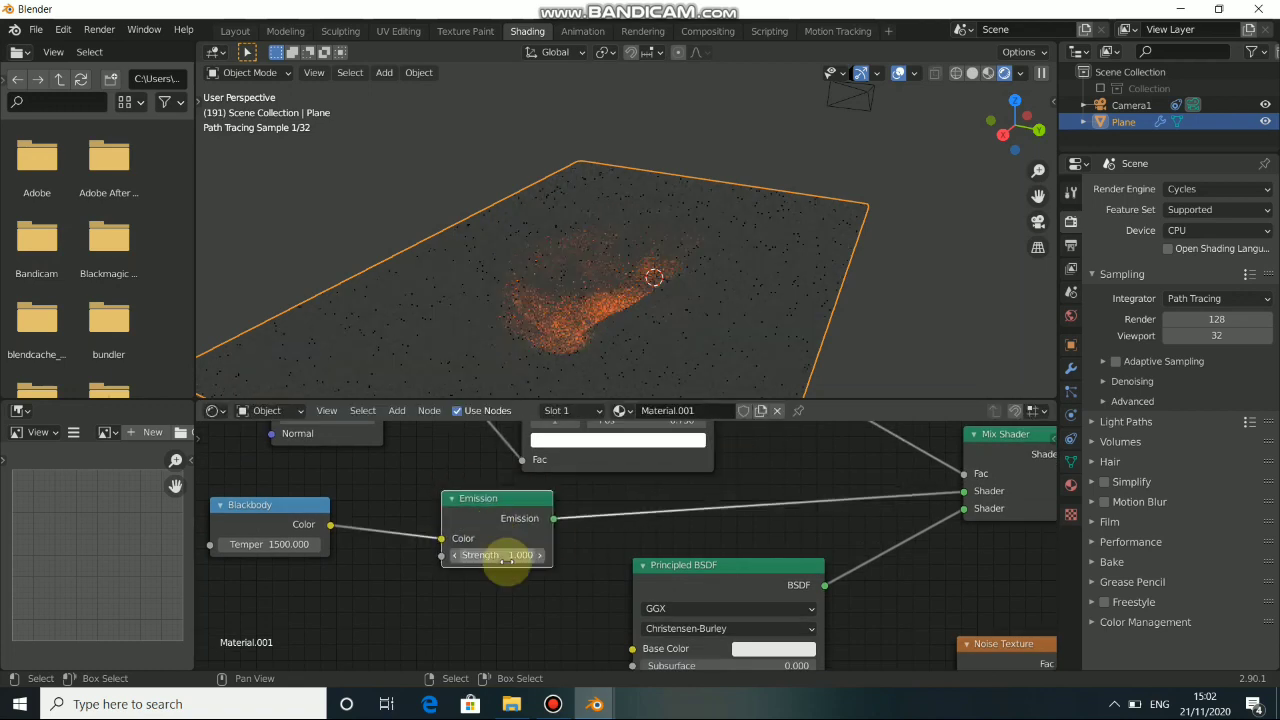
{"action": "left_click", "coordinate": [505, 556]}
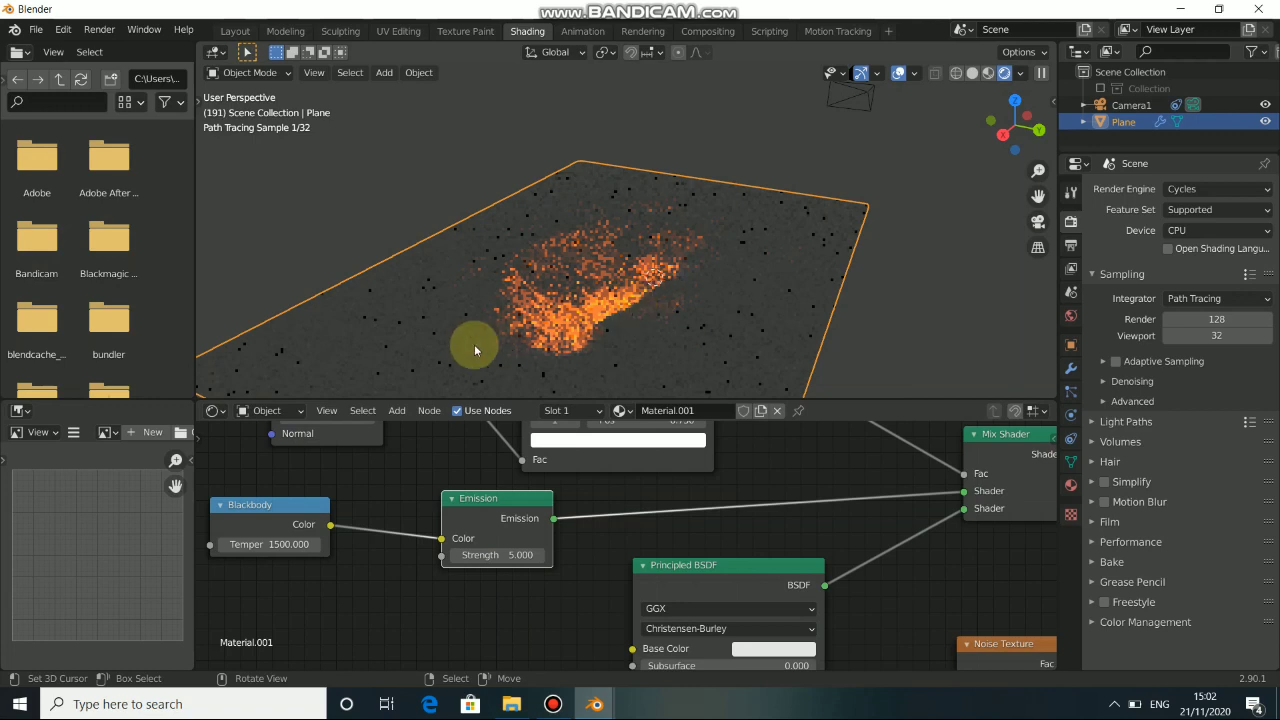
{"action": "middle_click_drag", "start_coordinate": [508, 363], "coordinate": [585, 319]}
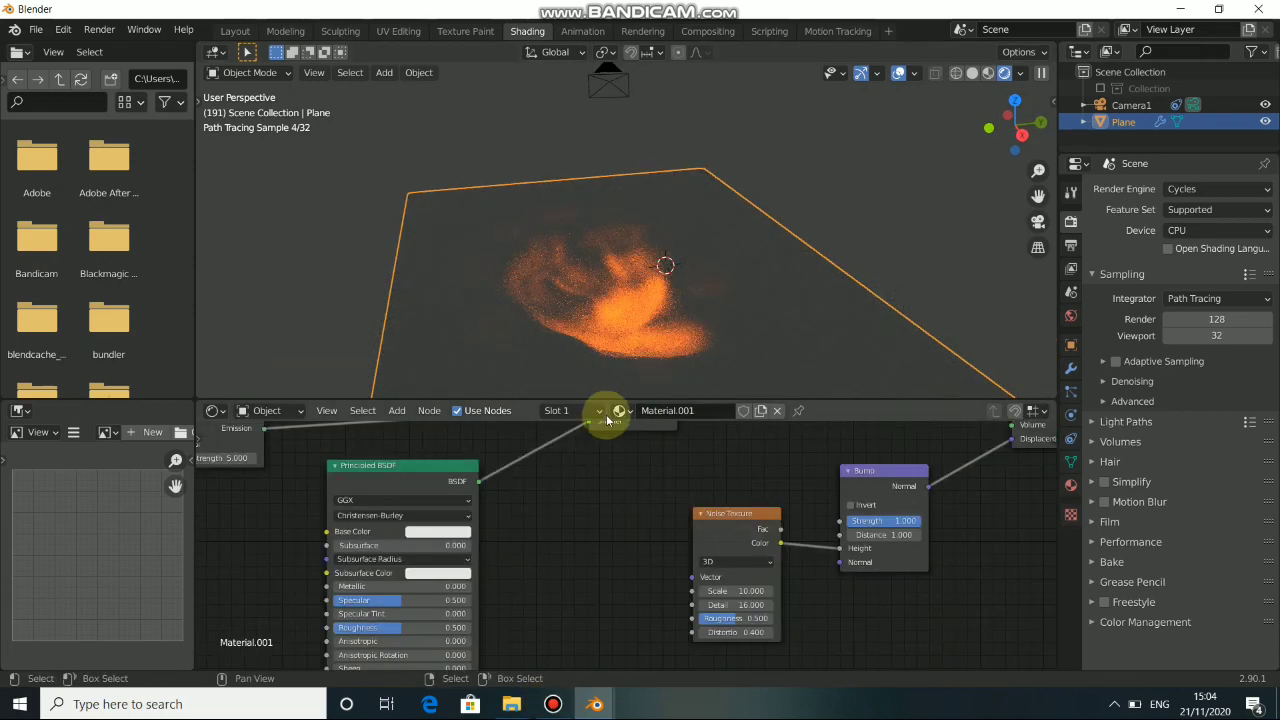
{"action": "middle_click_drag", "start_coordinate": [628, 579], "coordinate": [751, 643]}
{"action": "middle_click_drag", "start_coordinate": [560, 525], "coordinate": [686, 610]}
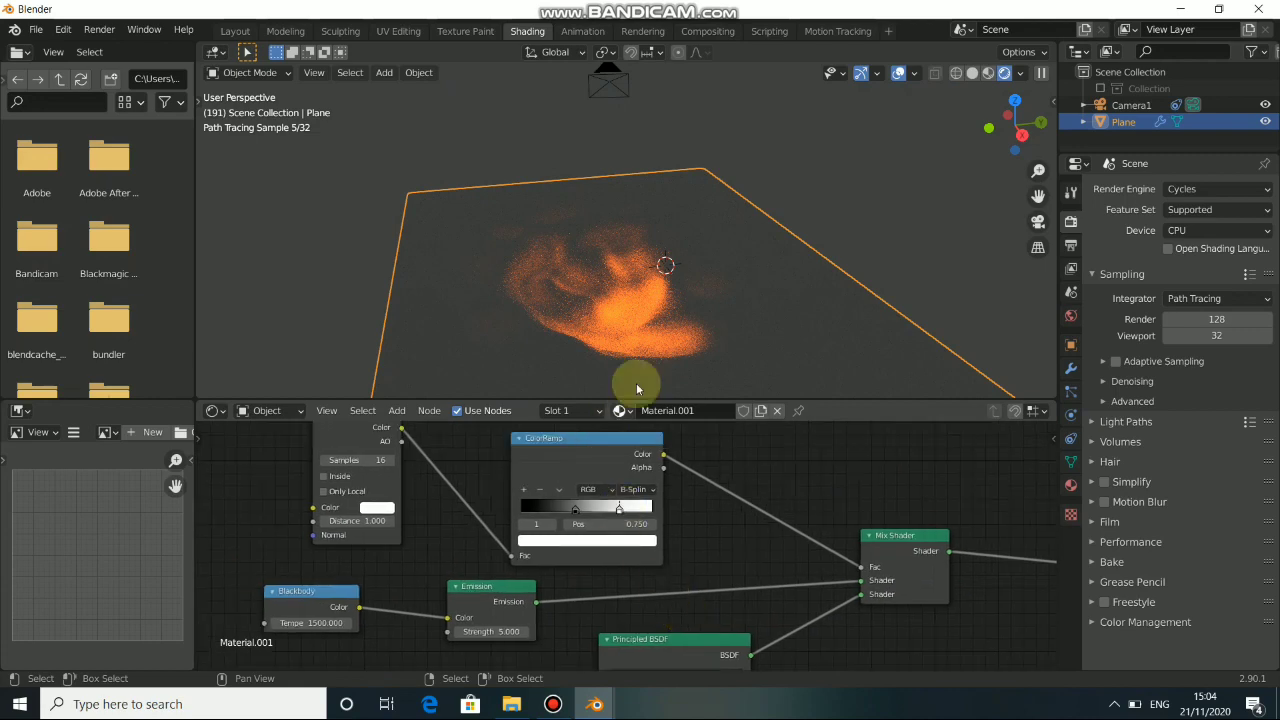
{"action": "middle_click_drag", "start_coordinate": [654, 486], "coordinate": [472, 519]}
{"action": "middle_click_drag", "start_coordinate": [734, 266], "coordinate": [610, 300]}
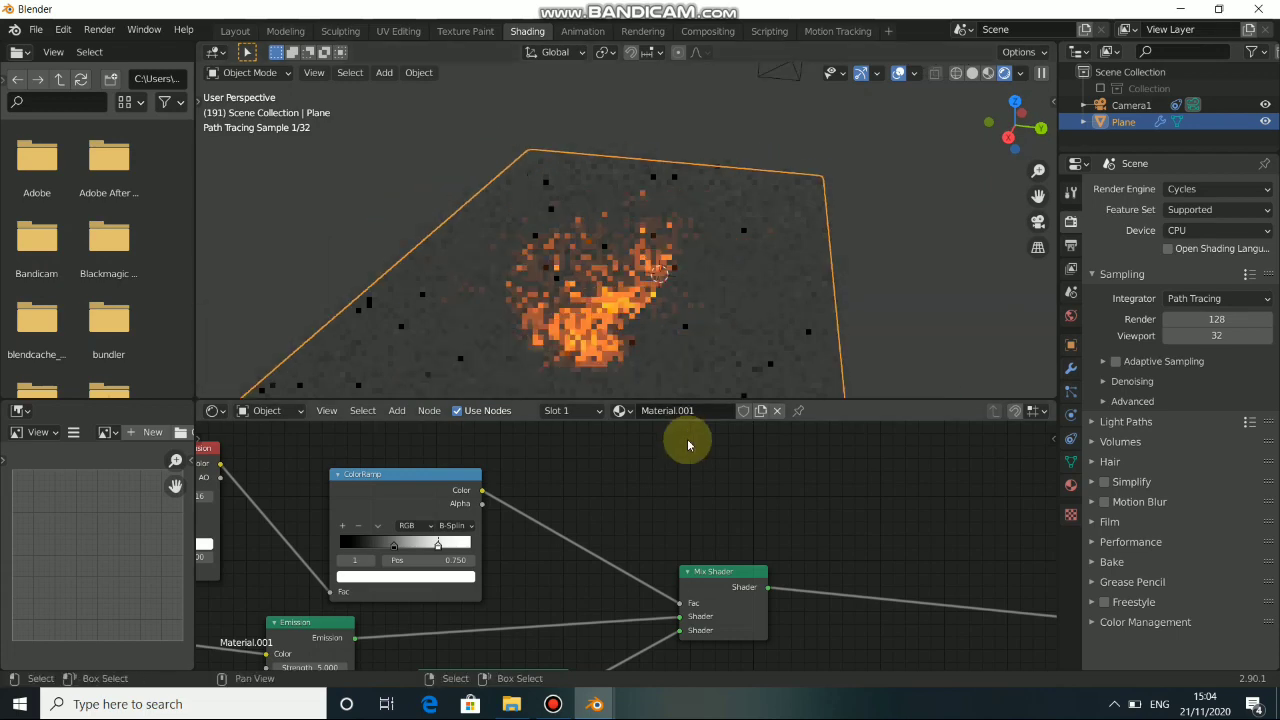
{"action": "middle_click_drag", "start_coordinate": [686, 437], "coordinate": [728, 523]}
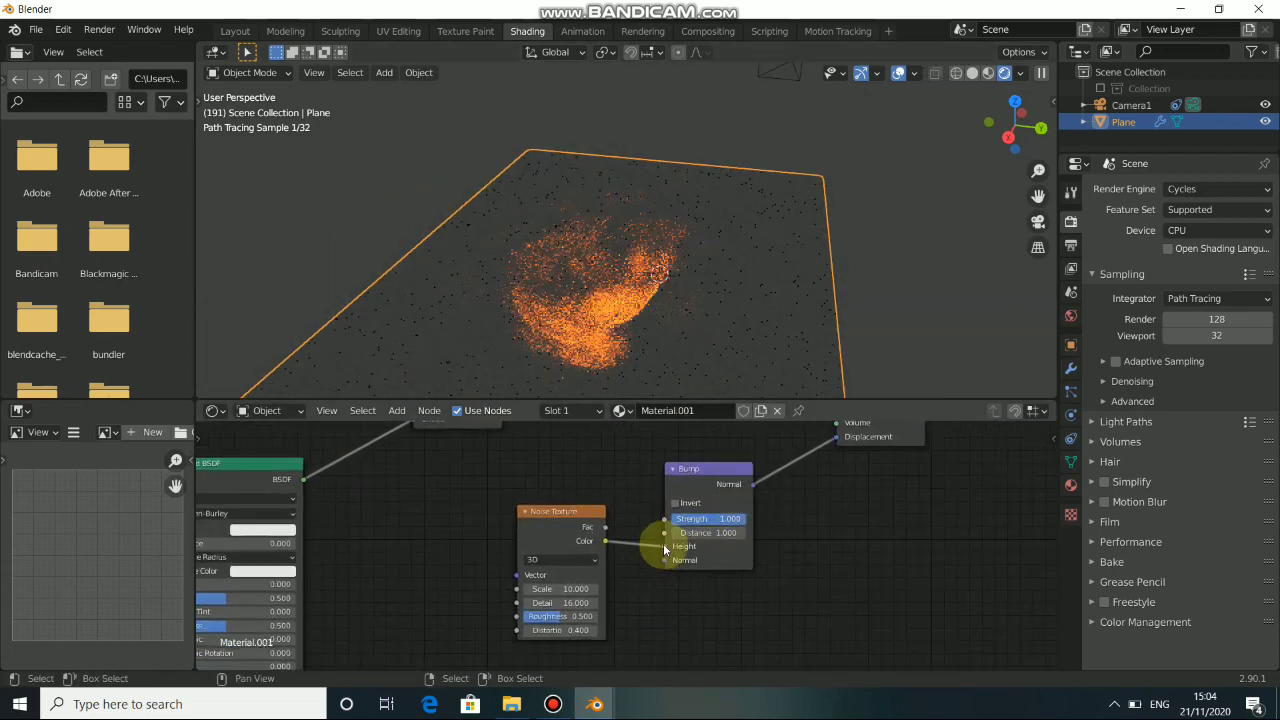
Reconnect the Noise Texture's Color to the Bump node's Normal input and darken the Principled BSDF's Base Color to dark gray.
{"action": "mouse_move", "coordinate": [663, 547]}
{"action": "left_mouse_down"}
{"action": "mouse_move", "coordinate": [636, 551]}
{"action": "mouse_move", "coordinate": [664, 560]}
{"action": "left_mouse_up"}
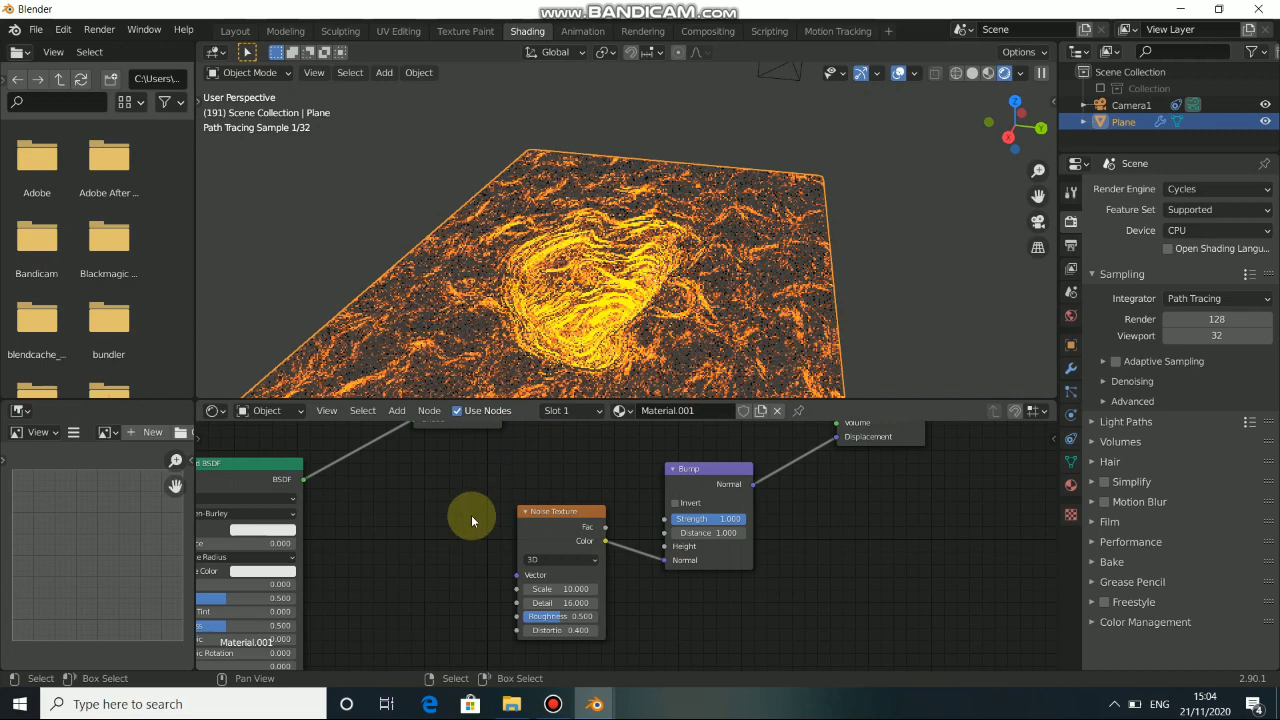
{"action": "mouse_move", "coordinate": [510, 517]}
{"action": "middle_mouse_down"}
{"action": "mouse_move", "coordinate": [709, 531]}
{"action": "mouse_move", "coordinate": [429, 537]}
{"action": "mouse_move", "coordinate": [534, 514]}
{"action": "mouse_move", "coordinate": [512, 510]}
{"action": "middle_mouse_up"}
{"action": "left_click_drag", "start_coordinate": [548, 480], "coordinate": [568, 484]}
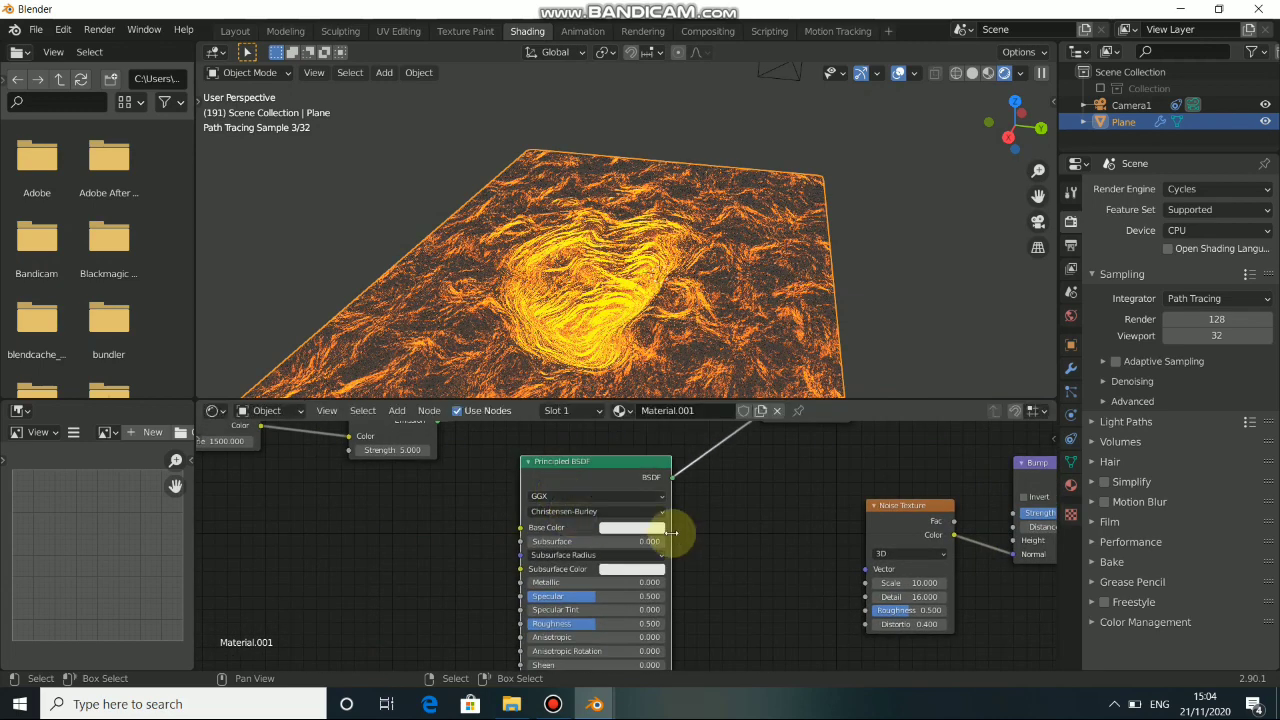
{"action": "middle_click_drag", "start_coordinate": [669, 537], "coordinate": [650, 501]}
{"action": "left_click", "coordinate": [637, 492]}
{"action": "left_click_drag", "start_coordinate": [688, 318], "coordinate": [688, 375]}
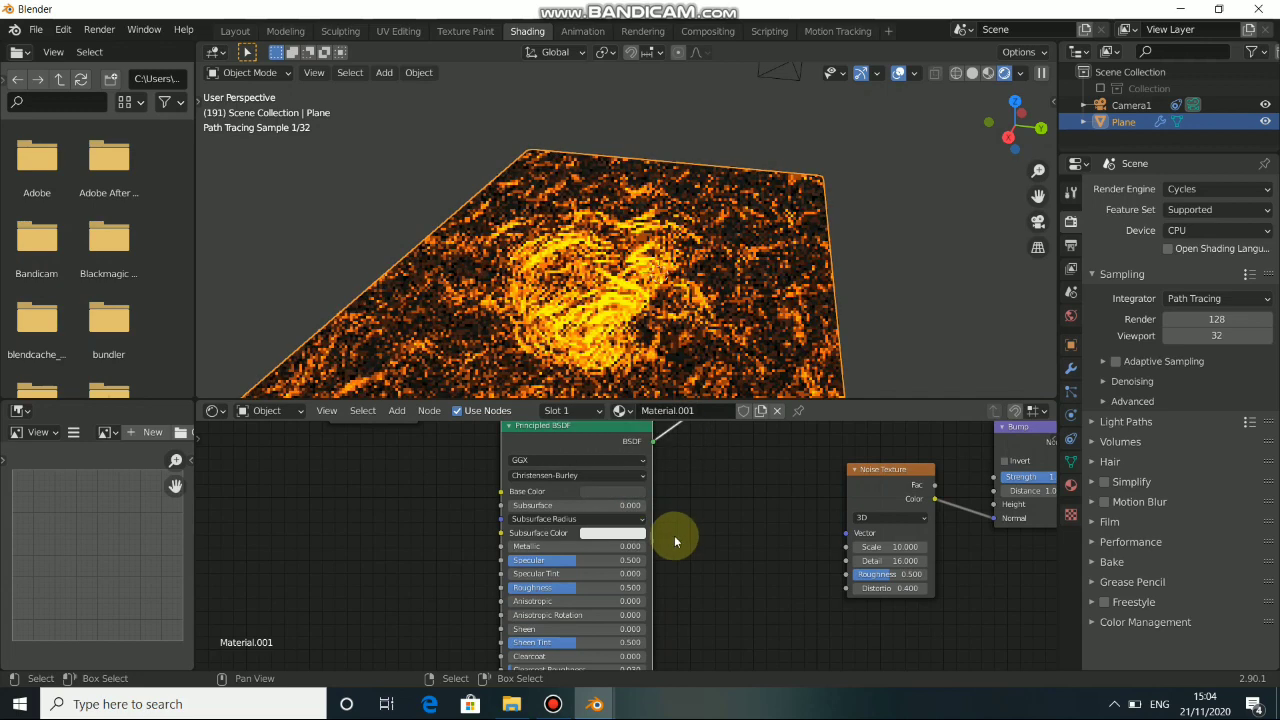
Set the Principled BSDF's Roughness to about 0.198 and Metallic to 0.5, and check the material from the camera view.
{"action": "middle_click_drag", "start_coordinate": [601, 562], "coordinate": [597, 541]}
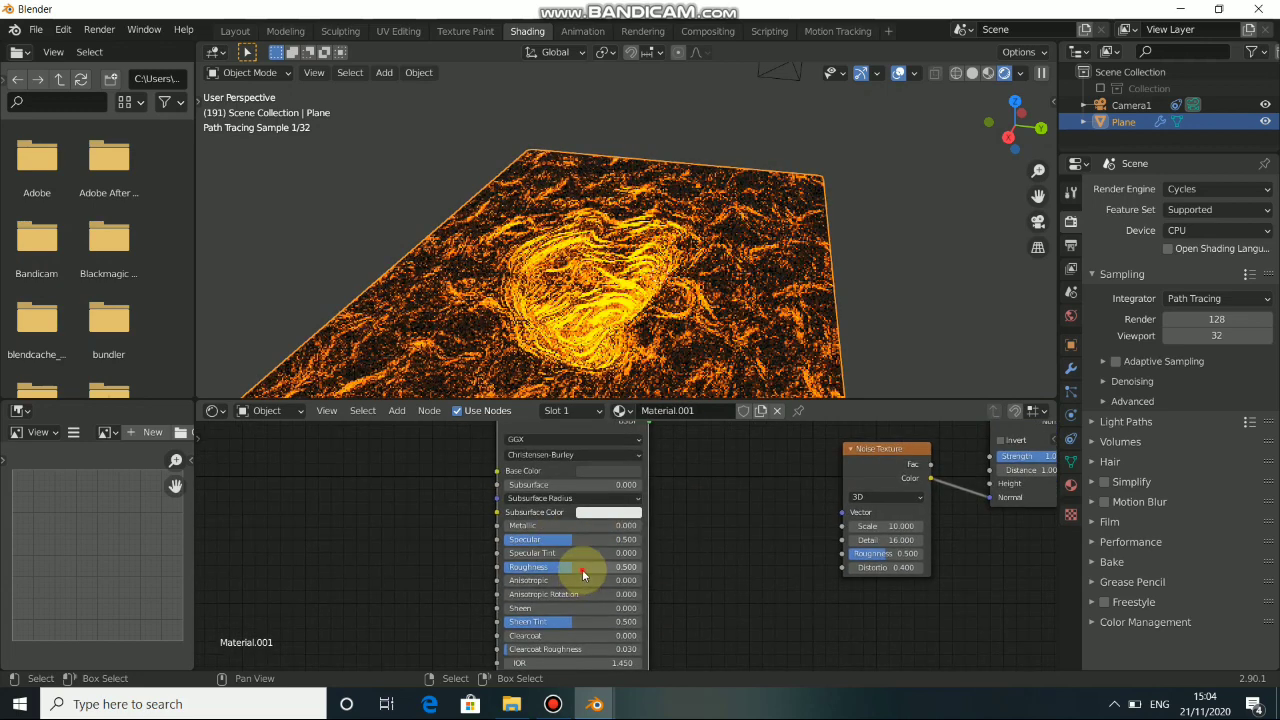
{"action": "left_click_drag", "start_coordinate": [583, 575], "coordinate": [530, 567]}
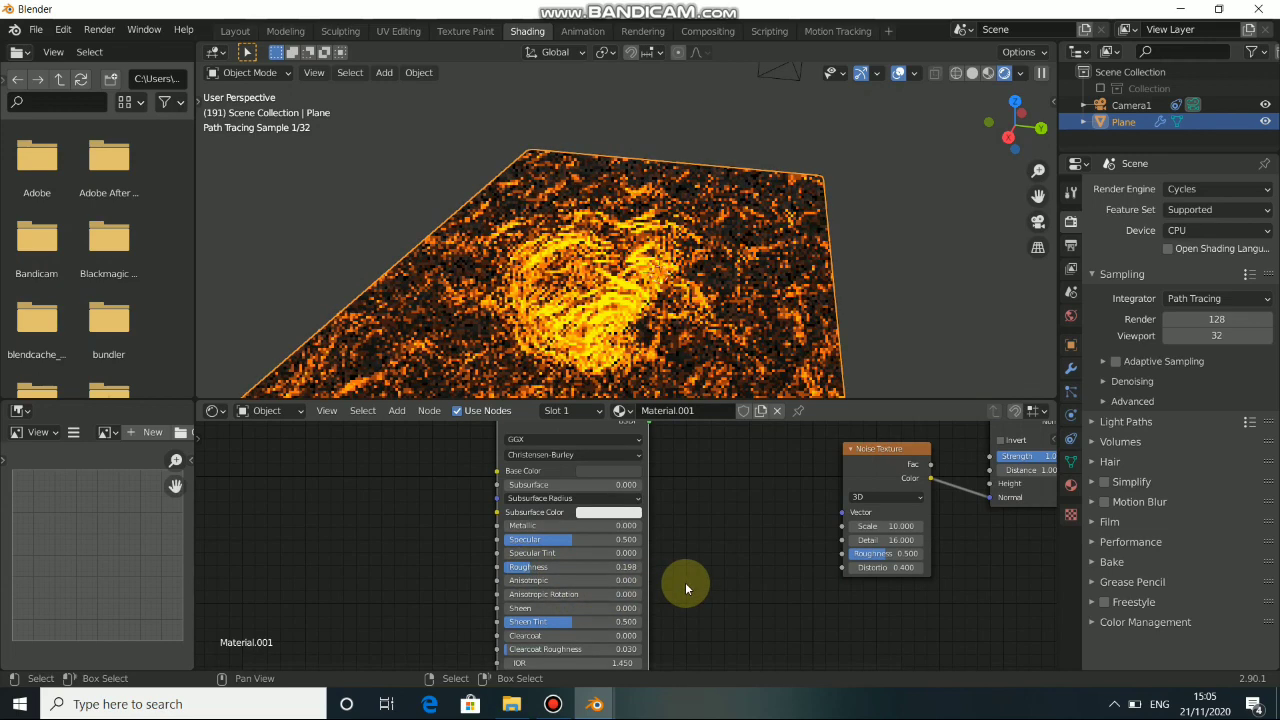
{"action": "middle_click_drag", "start_coordinate": [684, 582], "coordinate": [675, 552]}
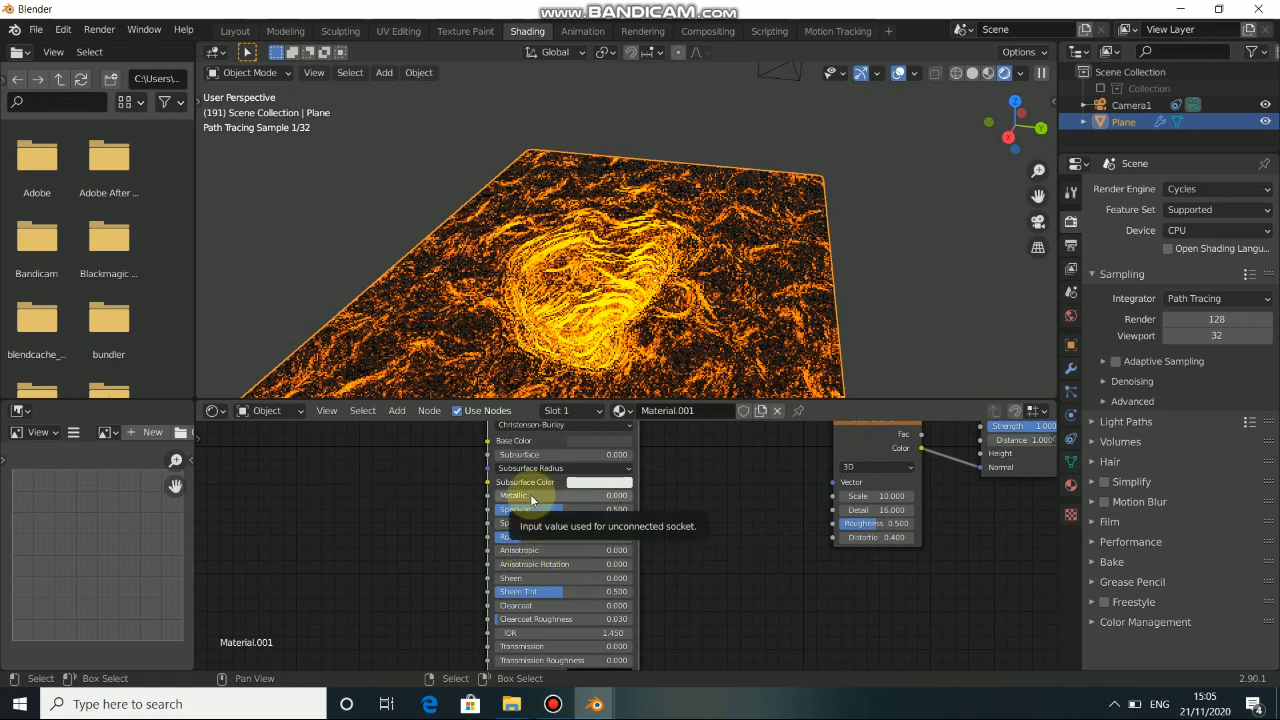
{"action": "left_click_drag", "start_coordinate": [530, 494], "coordinate": [545, 495]}
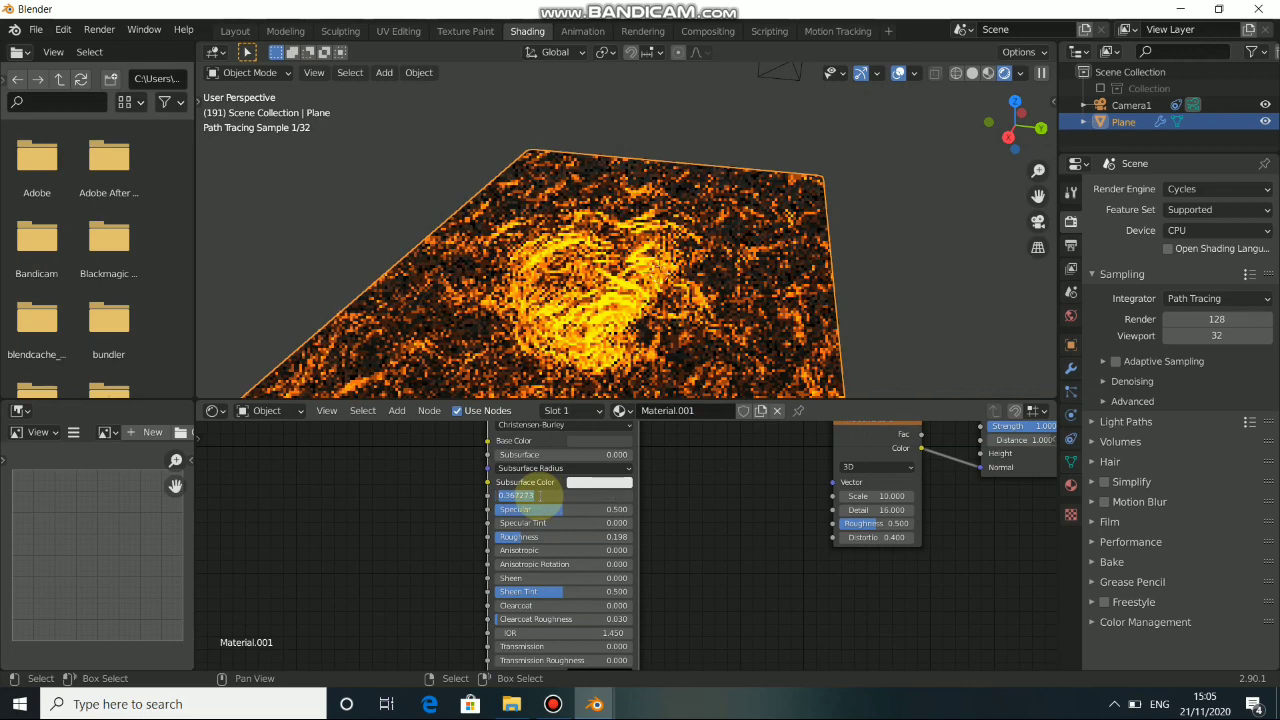
{"action": "type", "text": ".5"}
{"action": "key", "text": "Return"}
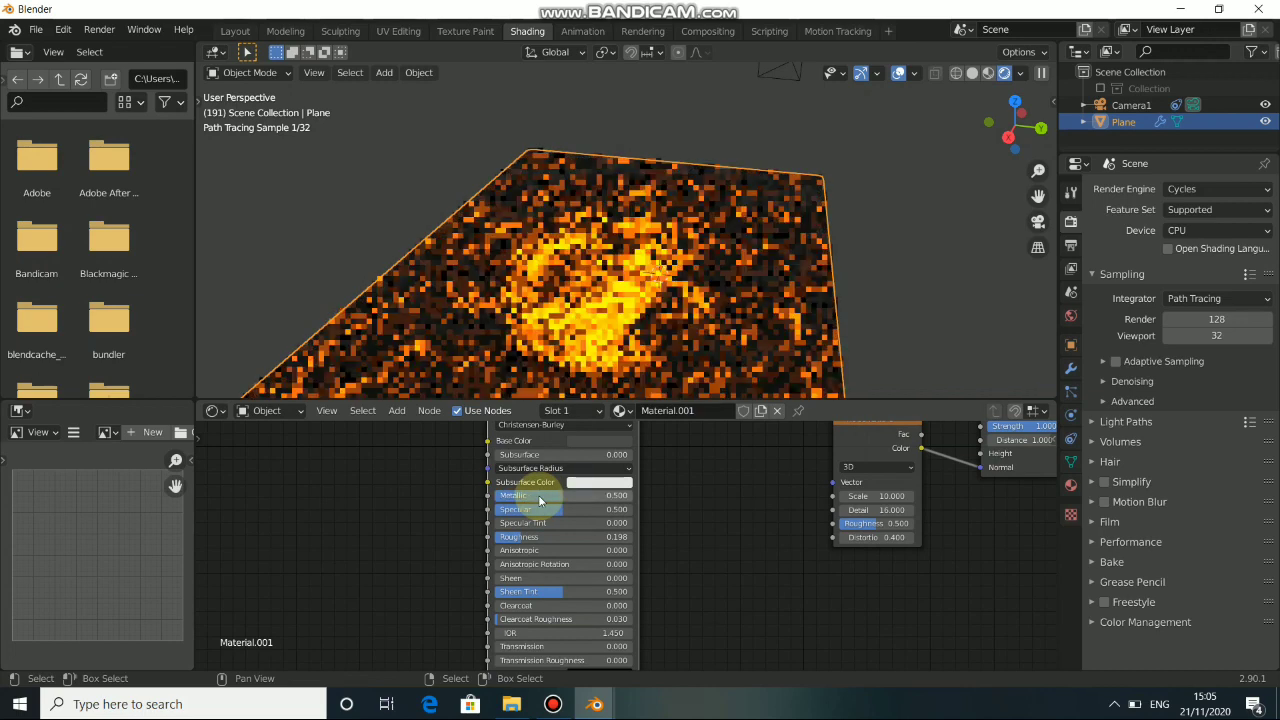
{"action": "middle_click_drag", "start_coordinate": [672, 569], "coordinate": [720, 559]}
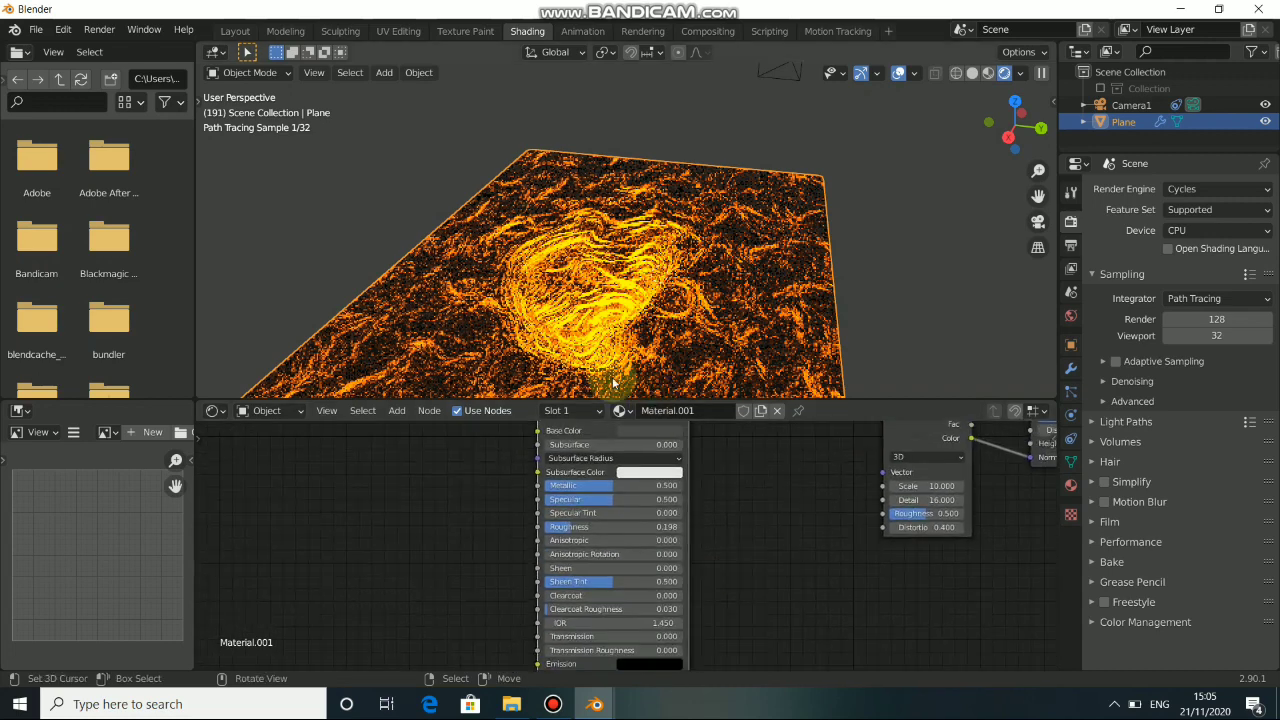
{"action": "middle_click_drag", "start_coordinate": [615, 384], "coordinate": [708, 351]}
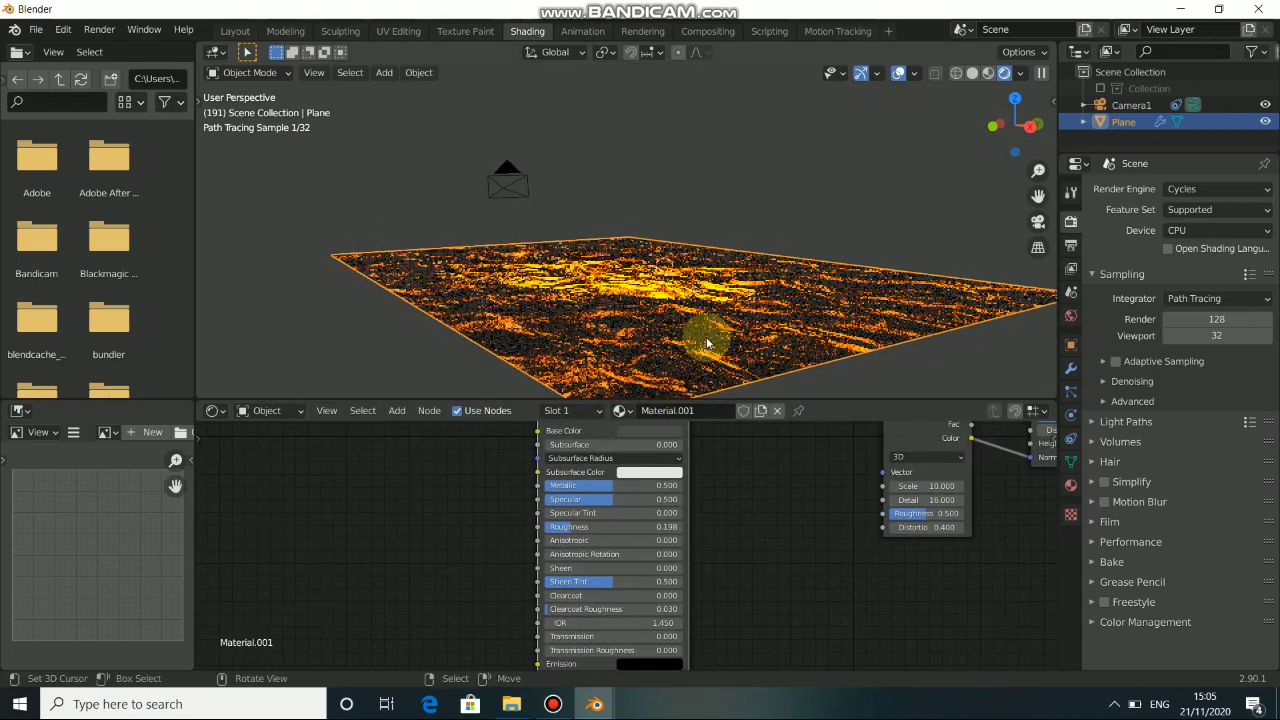
{"action": "key", "text": "KP_0"}
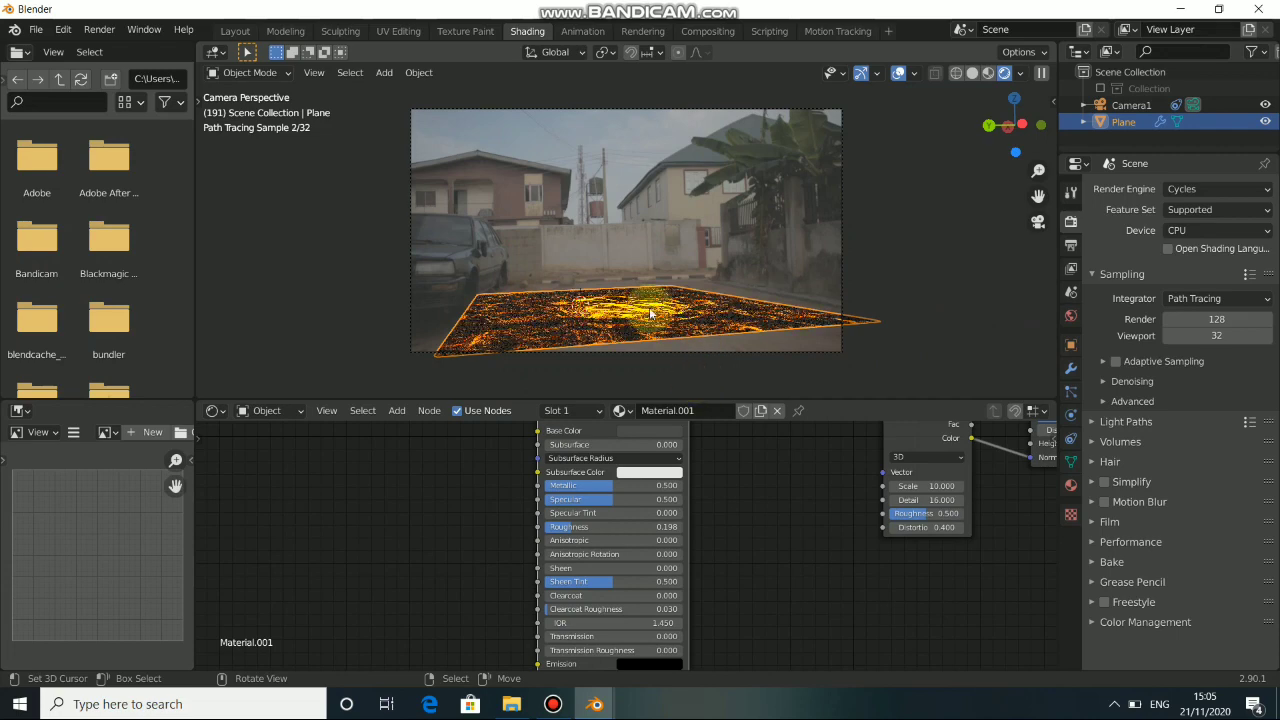
{"action": "middle_click_drag", "start_coordinate": [649, 313], "coordinate": [550, 372]}
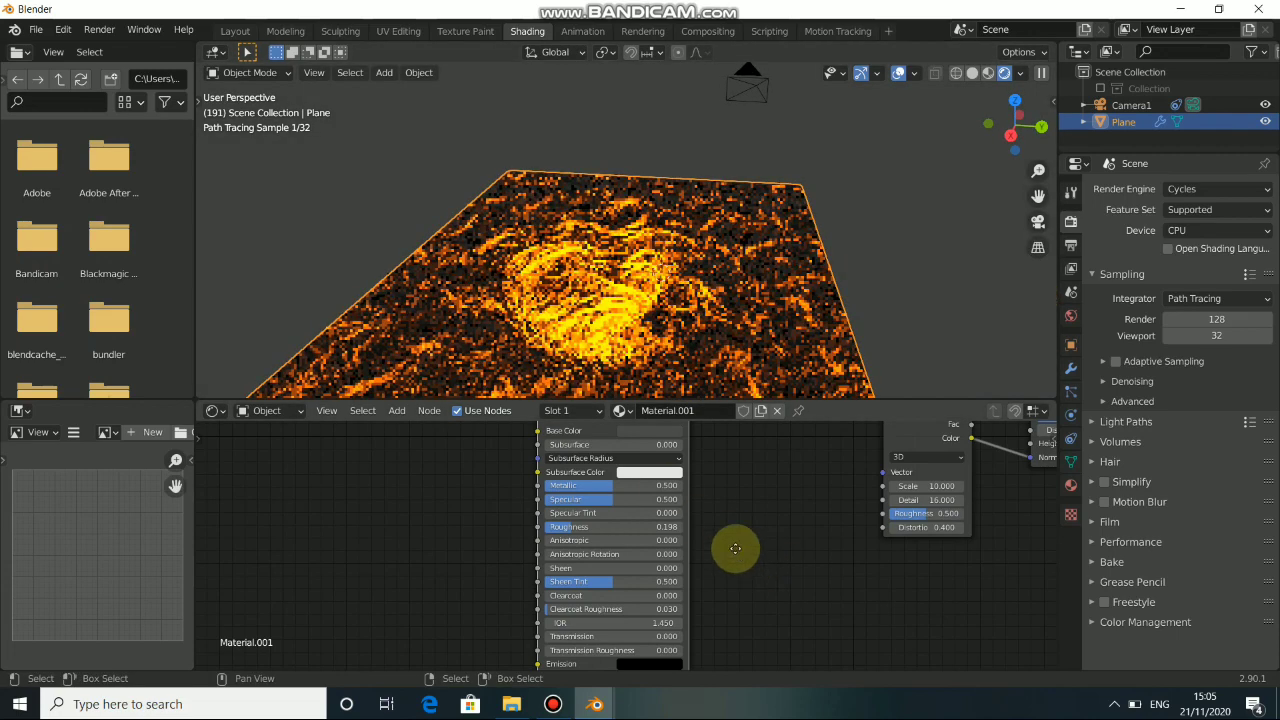
Set the Emission node's Strength to 2 and check the crater's glow through the camera.
{"action": "middle_click_drag", "start_coordinate": [740, 425], "coordinate": [708, 615]}
{"action": "middle_click_drag", "start_coordinate": [520, 528], "coordinate": [734, 555]}
{"action": "left_click_drag", "start_coordinate": [602, 534], "coordinate": [594, 526]}
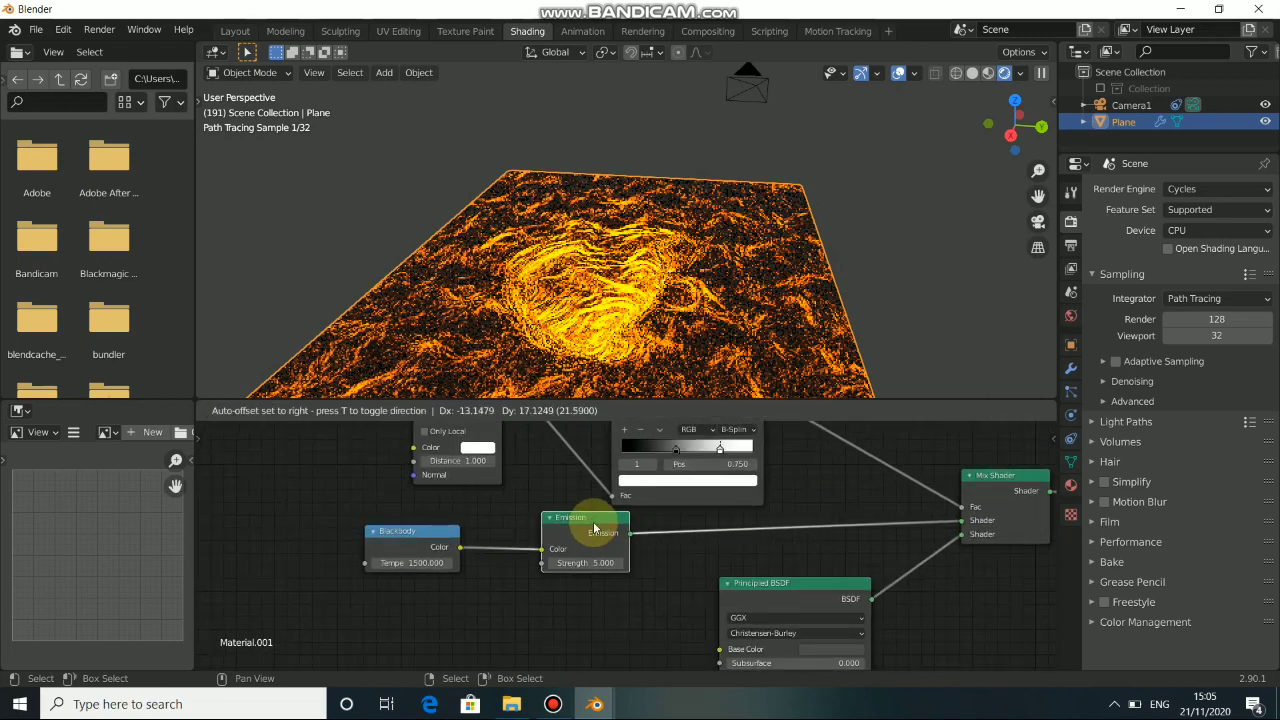
{"action": "left_click", "coordinate": [602, 561]}
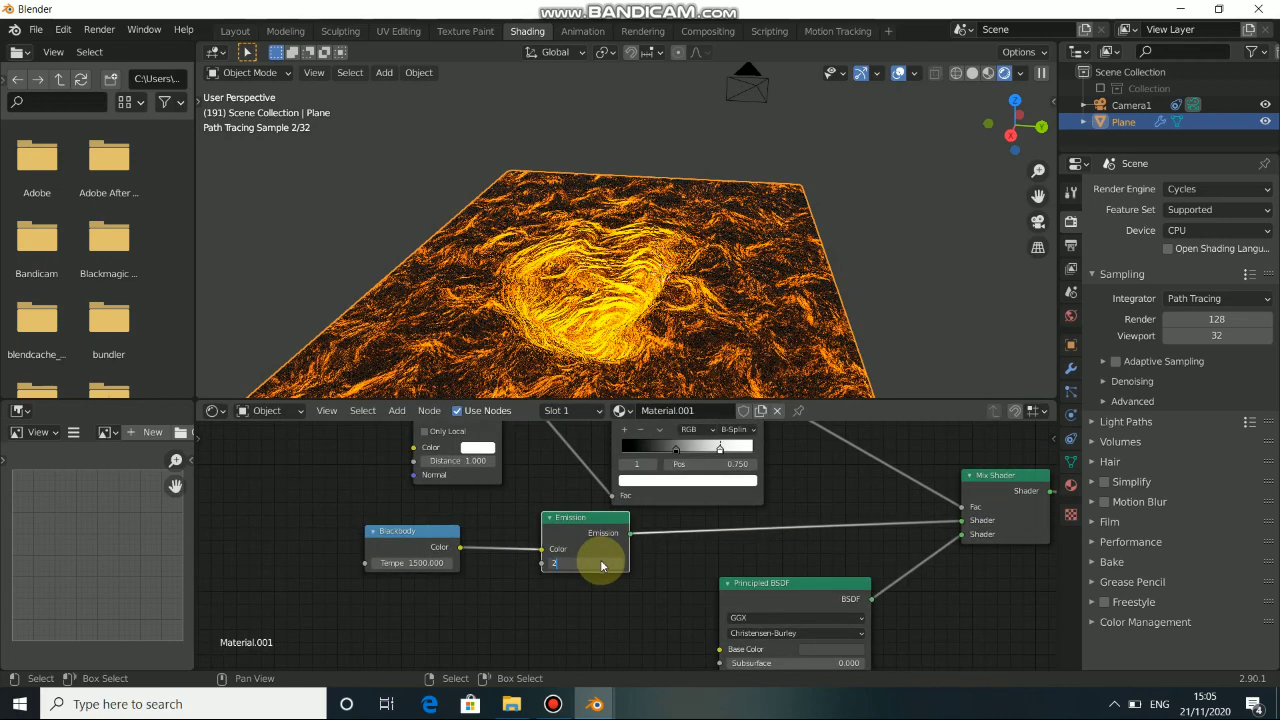
{"action": "type", "text": "2"}
{"action": "key", "text": "Return"}
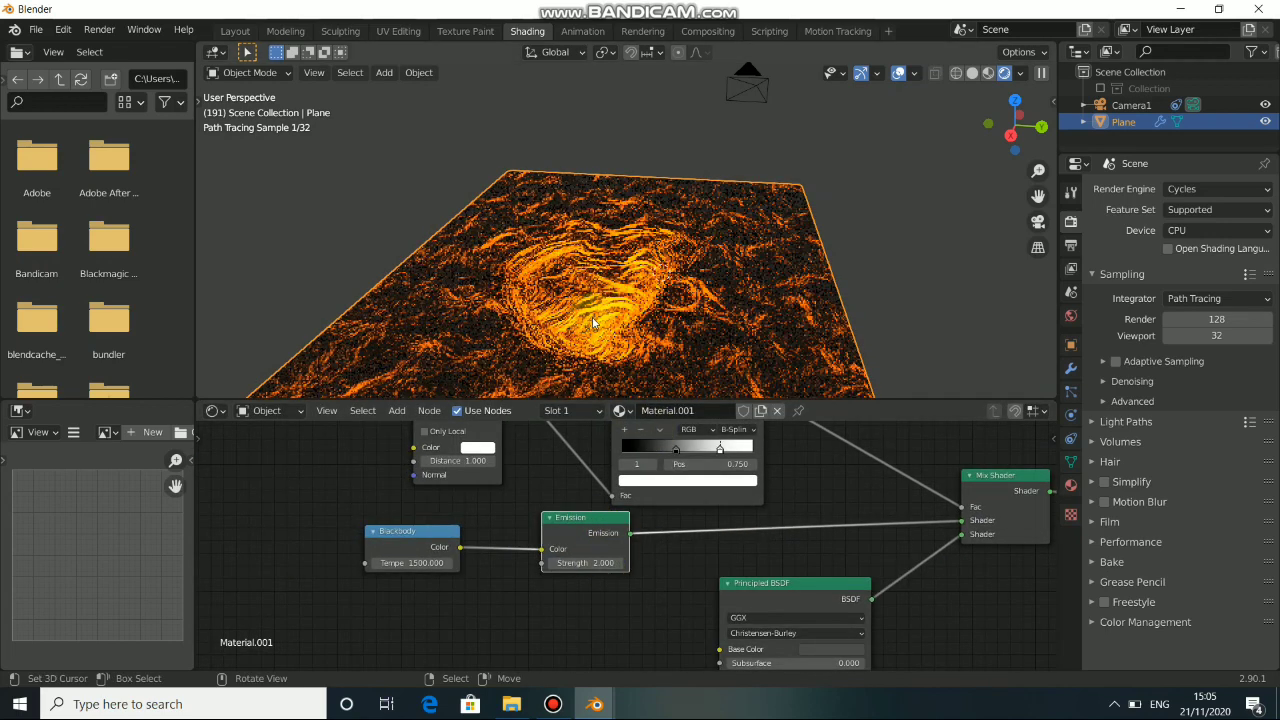
{"action": "key", "text": "KP_0"}
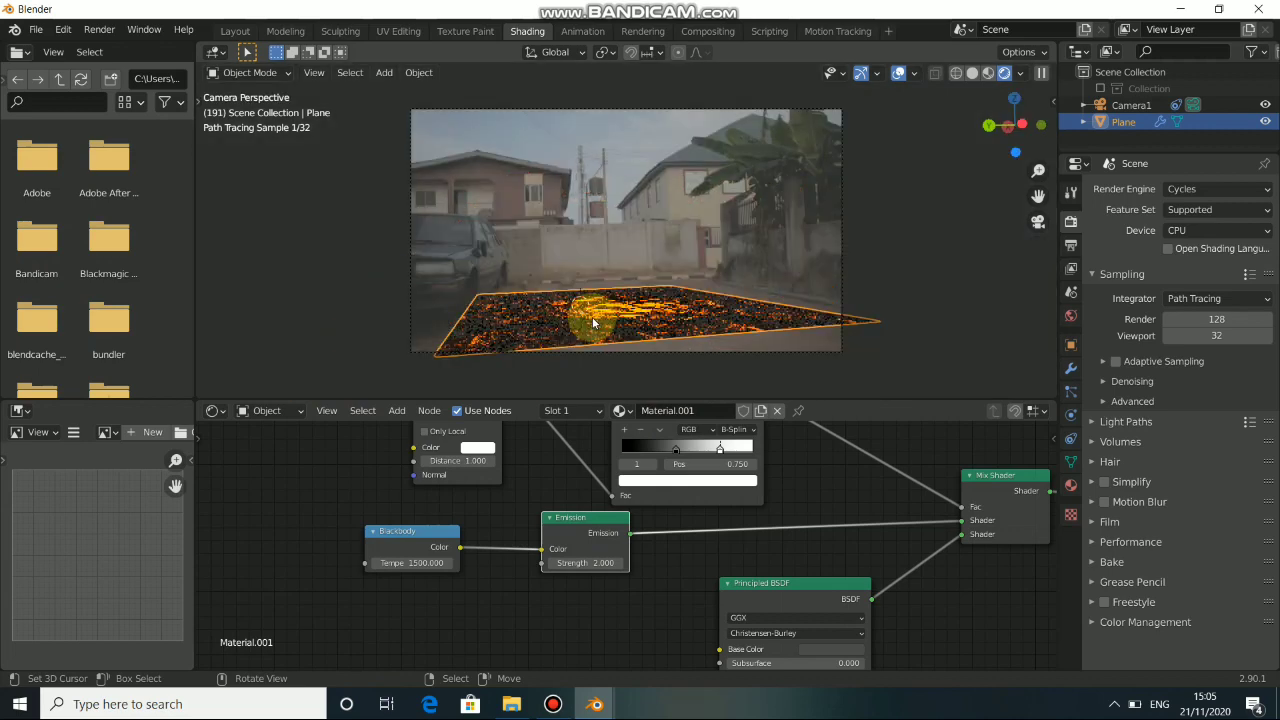
{"action": "key", "text": "KP_0"}
{"action": "key", "text": "KP_0"}
{"action": "key", "text": "KP_0"}
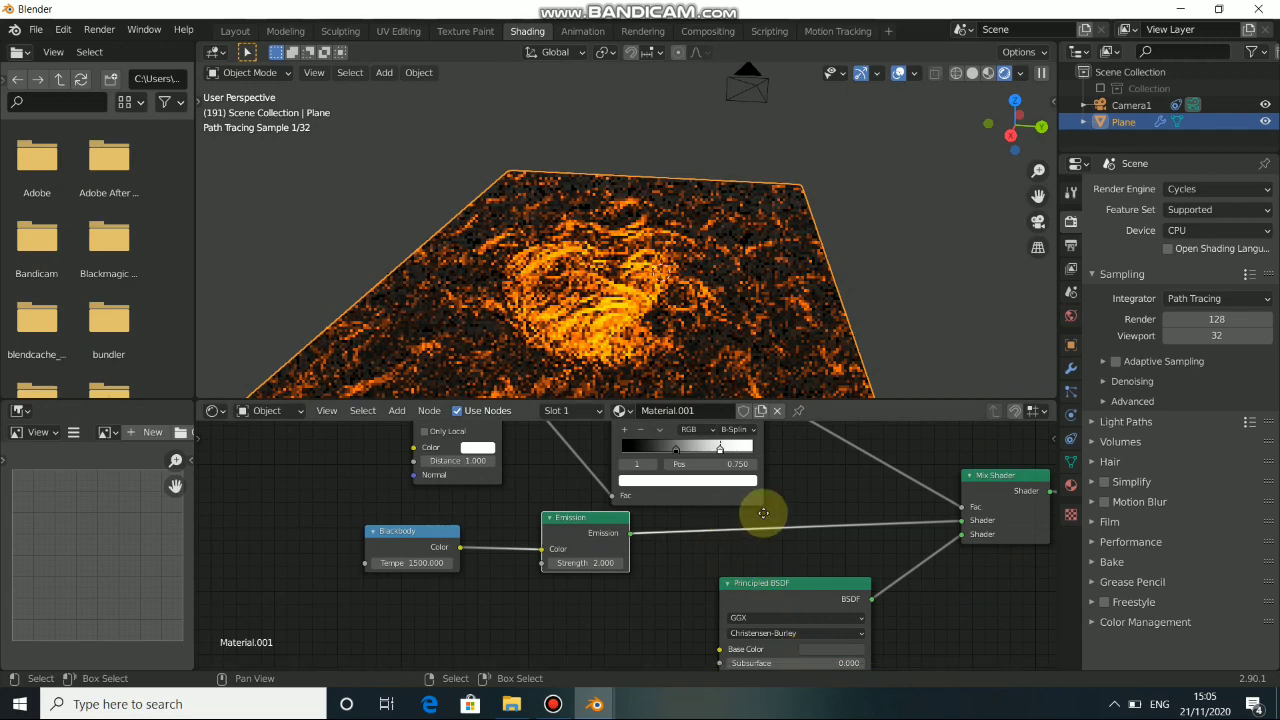
Move the ColorRamp's white stop to about 0.725.
{"action": "middle_click_drag", "start_coordinate": [763, 513], "coordinate": [692, 564]}
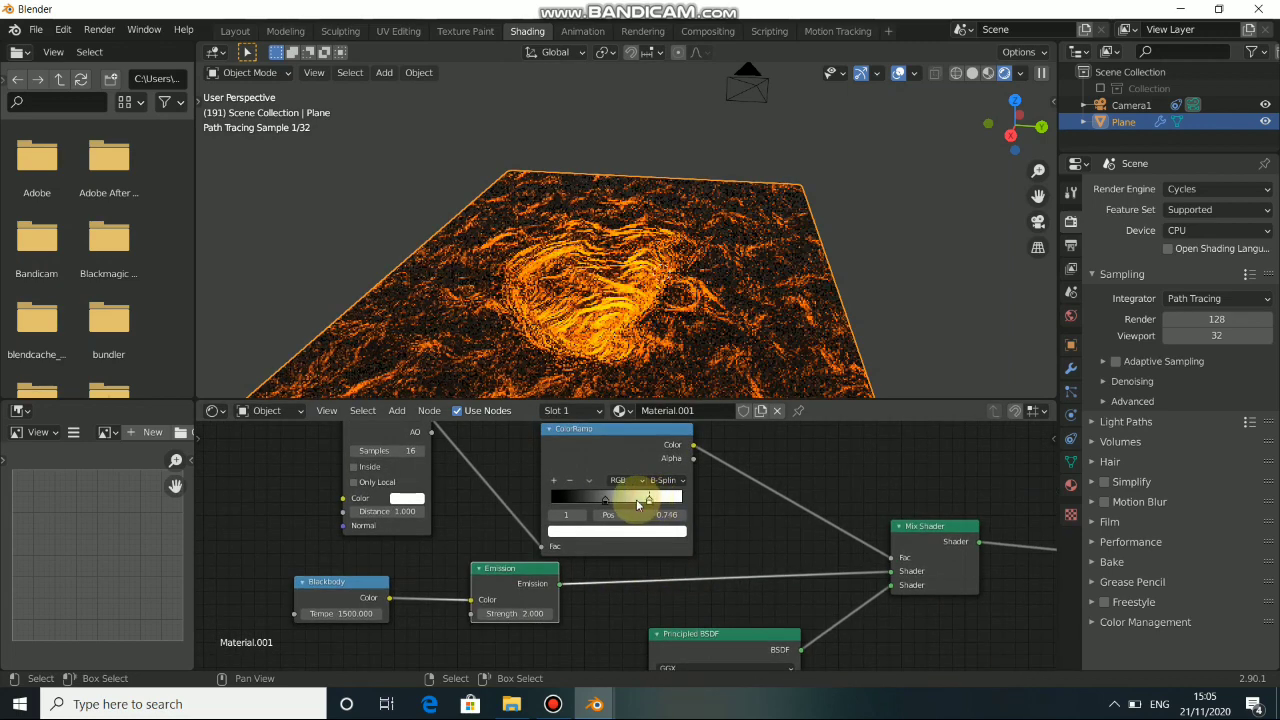
{"action": "left_click", "coordinate": [637, 504]}
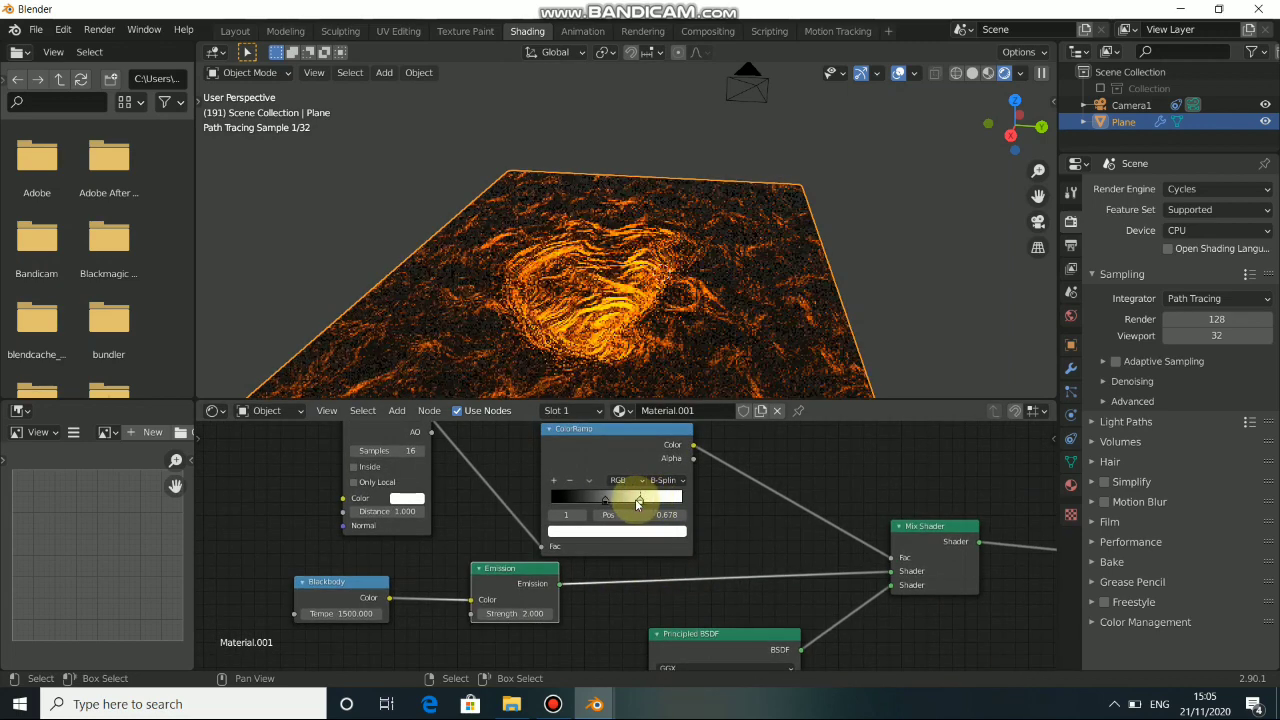
{"action": "left_click", "coordinate": [657, 504]}
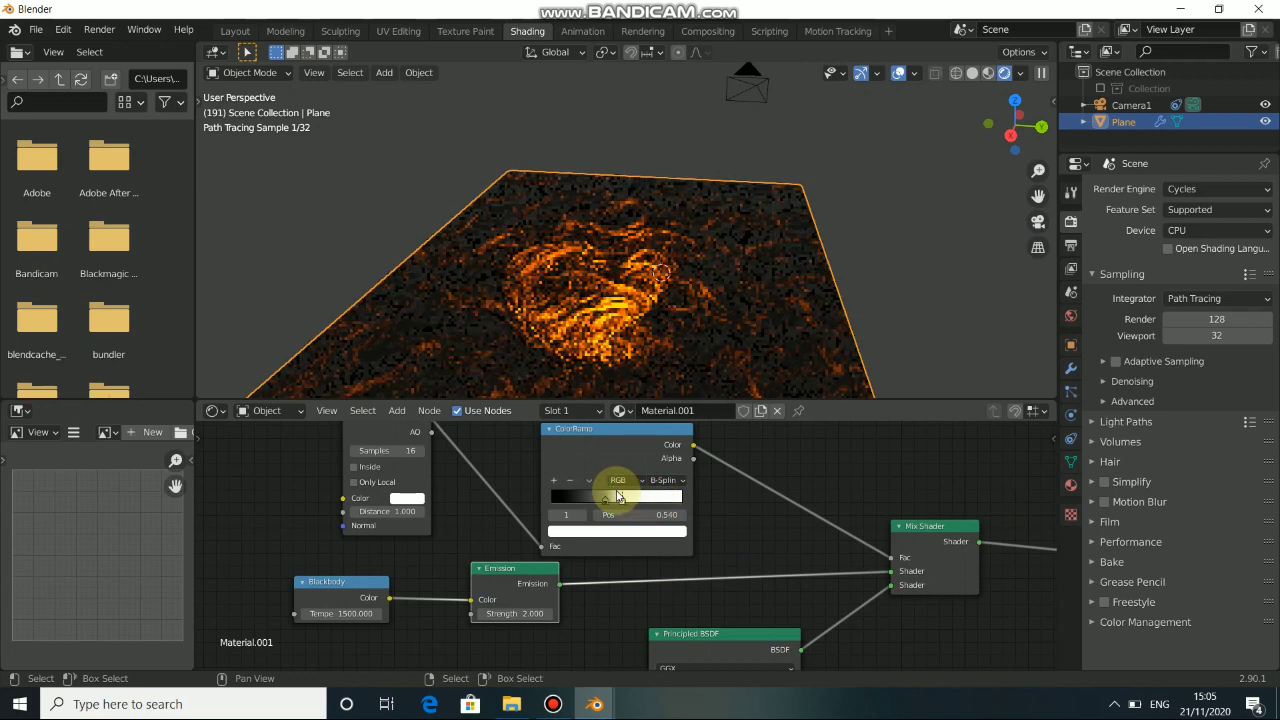
{"action": "left_click_drag", "start_coordinate": [623, 498], "coordinate": [627, 498]}
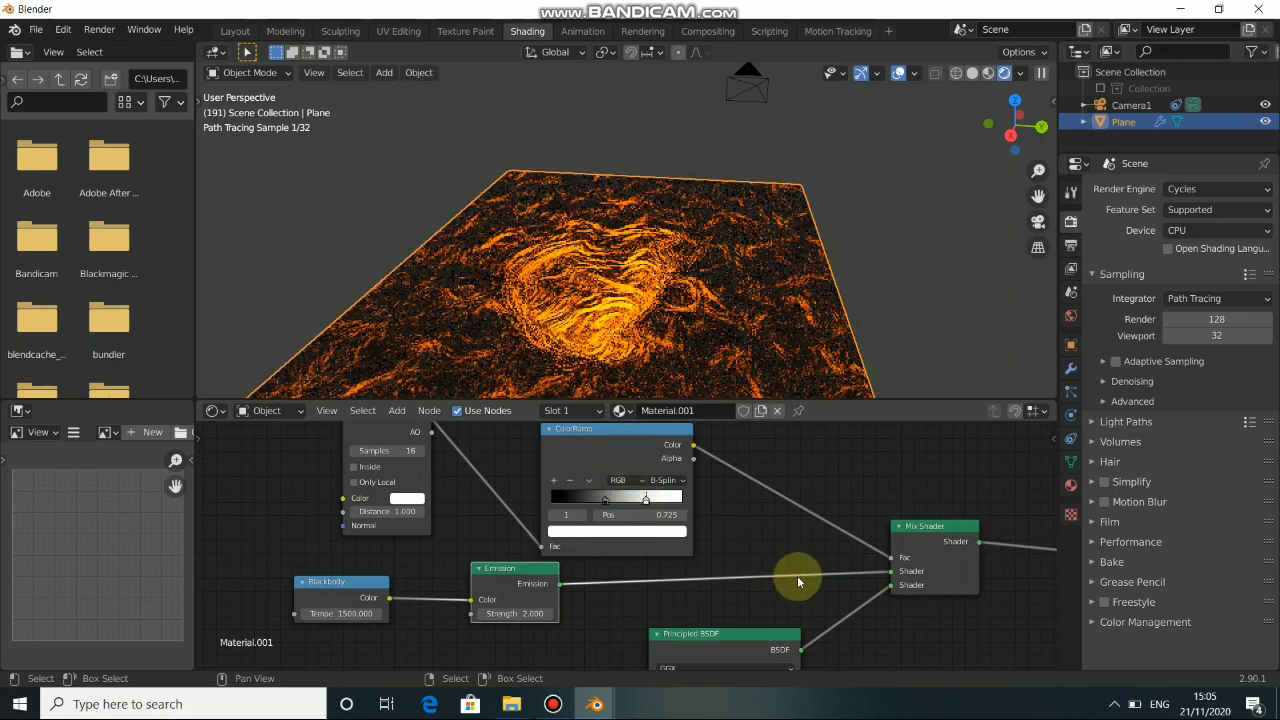
{"action": "middle_click_drag", "start_coordinate": [980, 644], "coordinate": [763, 566]}
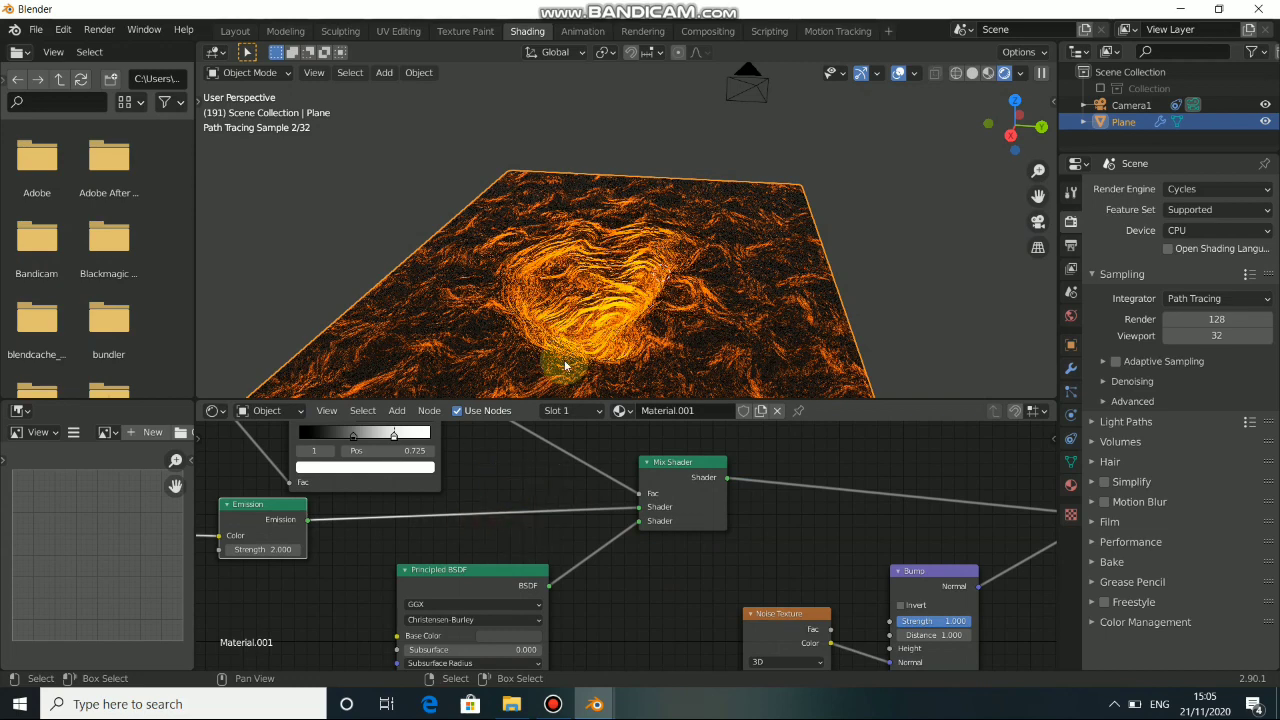
Examine the sculpted crater plane in the Layout workspace from several angles and through the camera.
{"action": "left_click", "coordinate": [235, 31]}
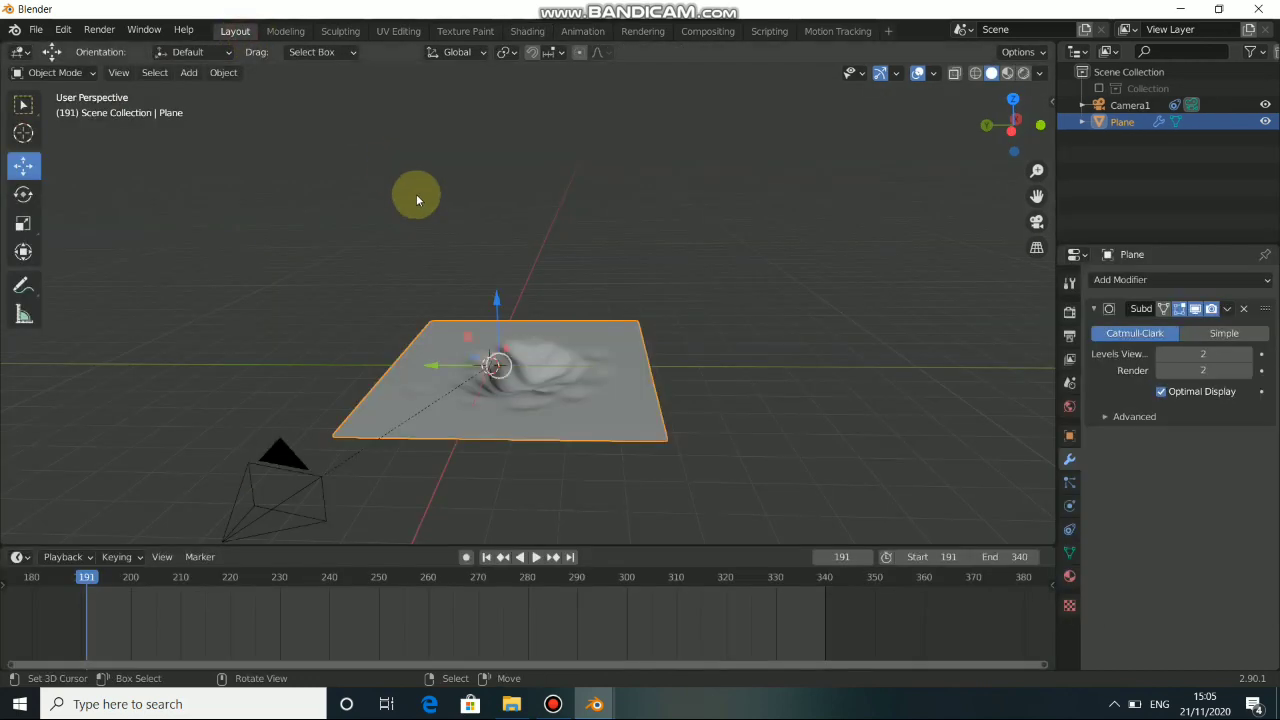
{"action": "middle_click_drag", "start_coordinate": [509, 370], "coordinate": [519, 285]}
{"action": "middle_click_drag", "start_coordinate": [522, 429], "coordinate": [494, 294]}
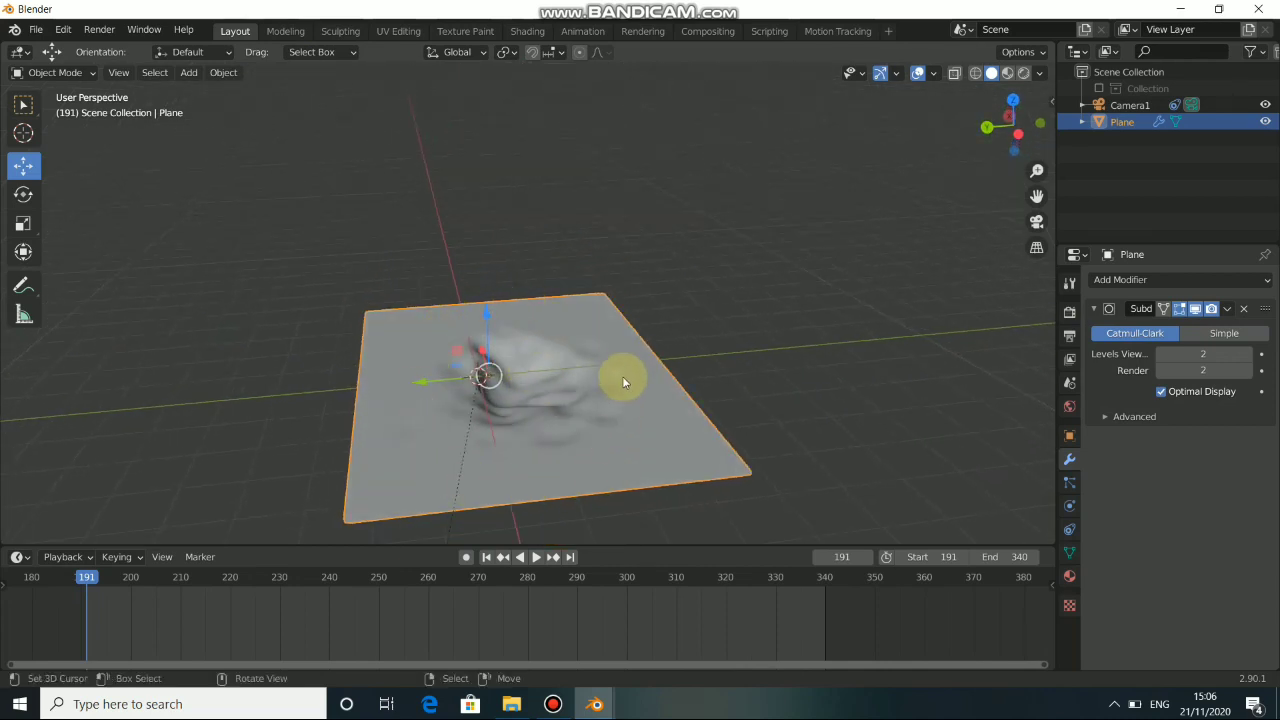
{"action": "key", "text": "KP_0"}
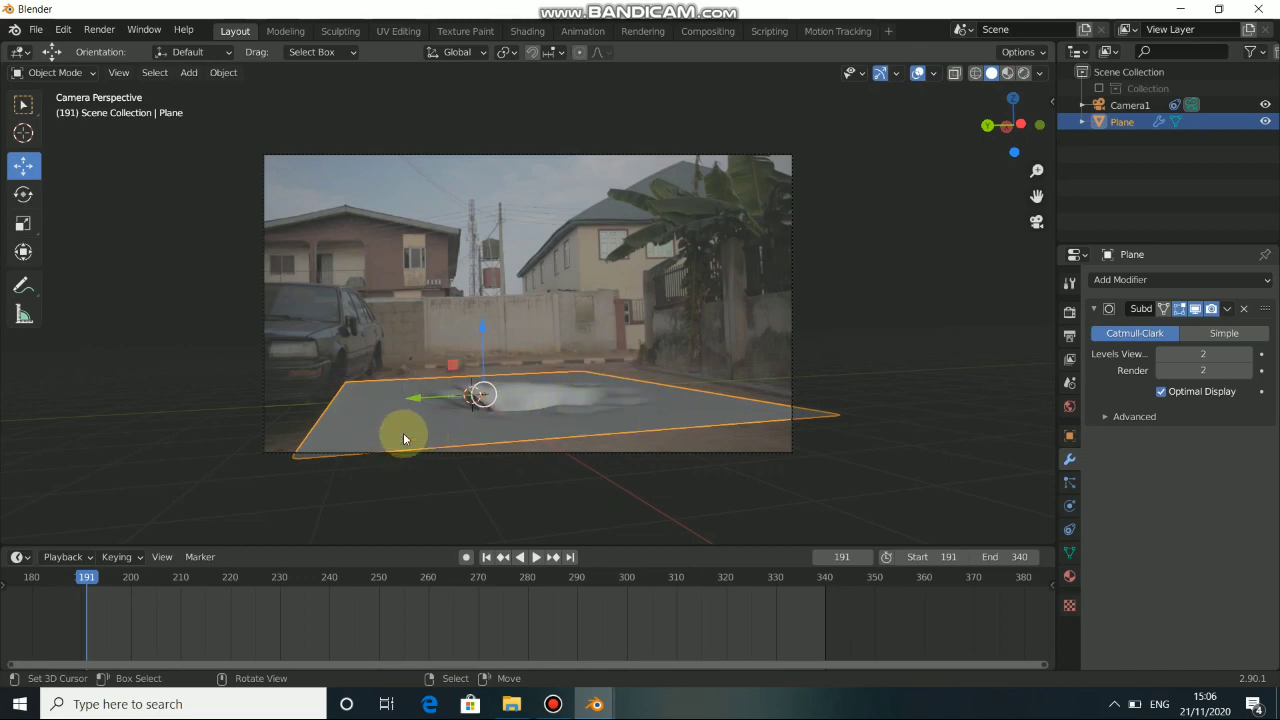
{"action": "middle_click_drag", "start_coordinate": [666, 388], "coordinate": [596, 350]}
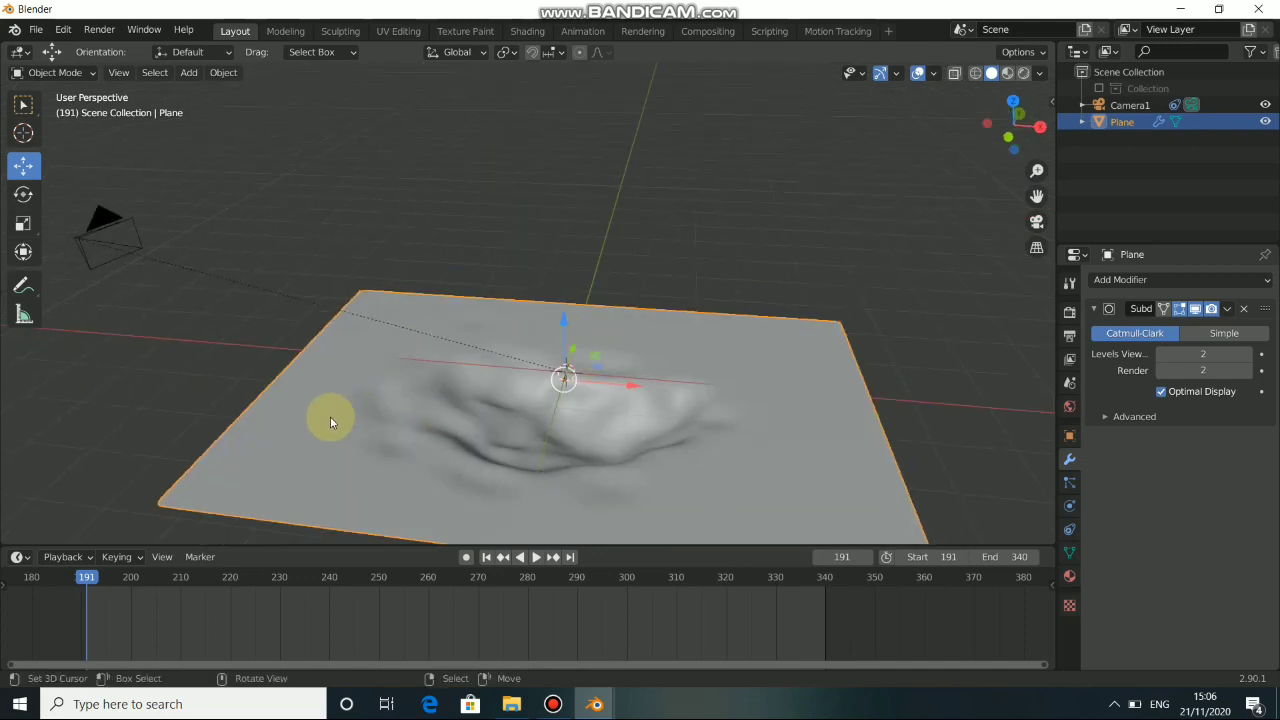
{"action": "middle_click_drag", "start_coordinate": [519, 381], "coordinate": [563, 429]}
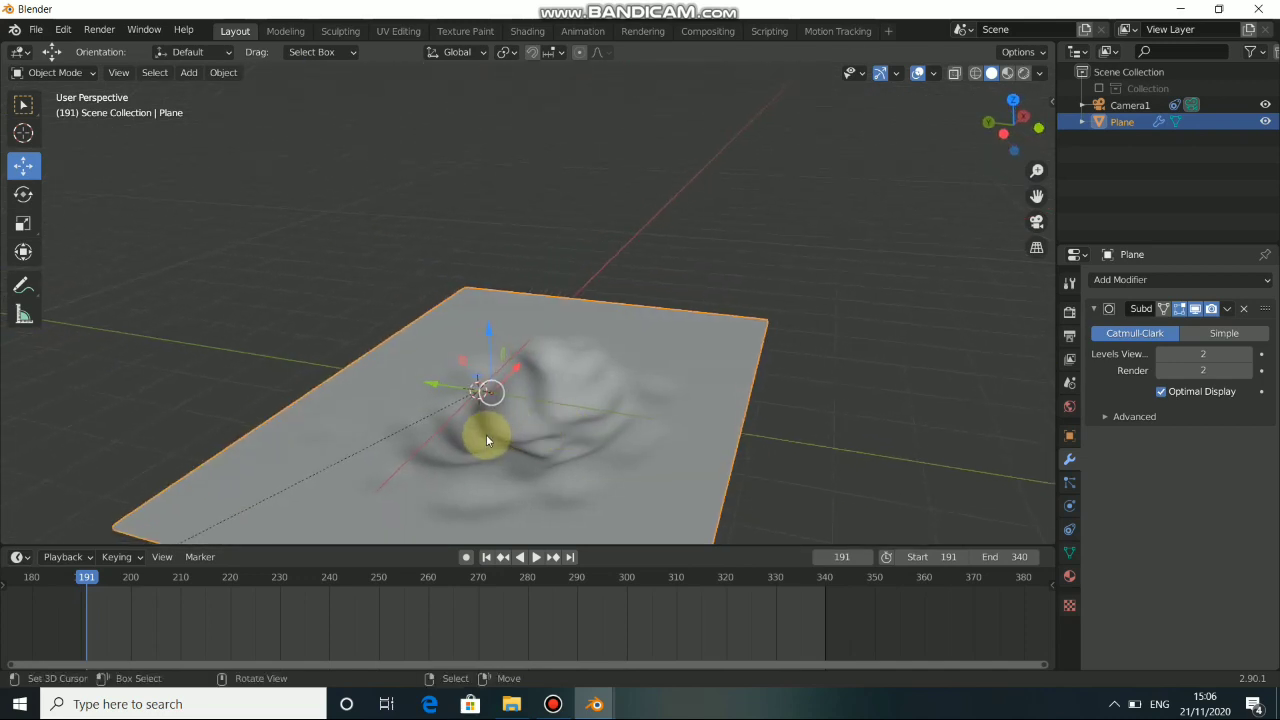
{"action": "mouse_move", "coordinate": [486, 437]}
{"action": "middle_mouse_down"}
{"action": "mouse_move", "coordinate": [549, 426]}
{"action": "mouse_move", "coordinate": [631, 455]}
{"action": "mouse_move", "coordinate": [437, 428]}
{"action": "mouse_move", "coordinate": [462, 432]}
{"action": "middle_mouse_up"}
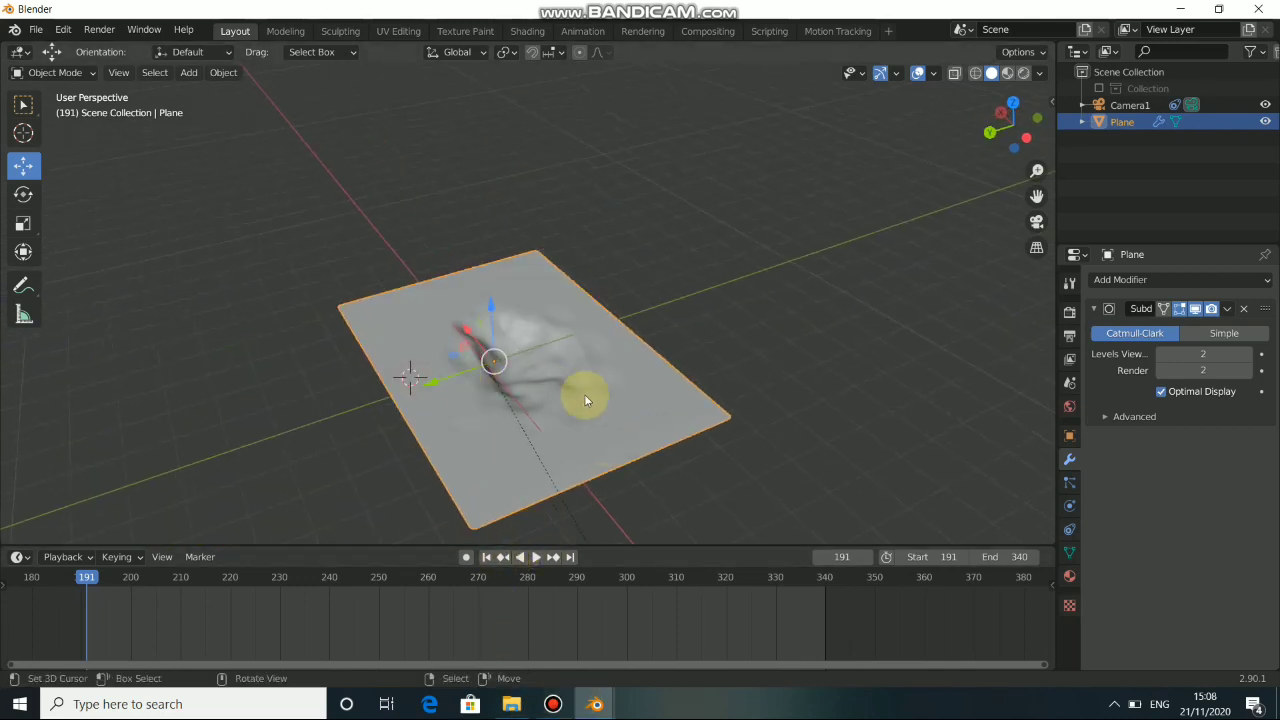
{"action": "middle_click_drag", "start_coordinate": [586, 394], "coordinate": [657, 380]}
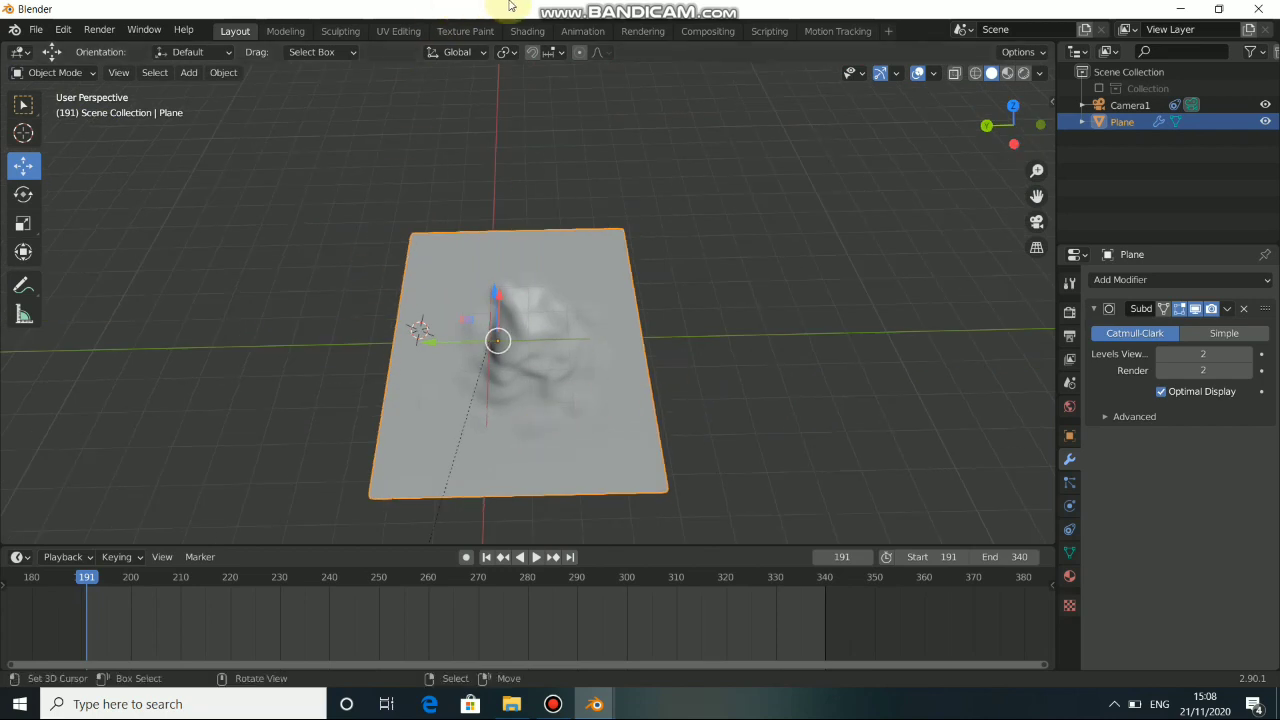
Add a Base Color texture paint slot named "lava mask" to the plane in the Texture Paint workspace.
{"action": "left_click", "coordinate": [466, 31]}
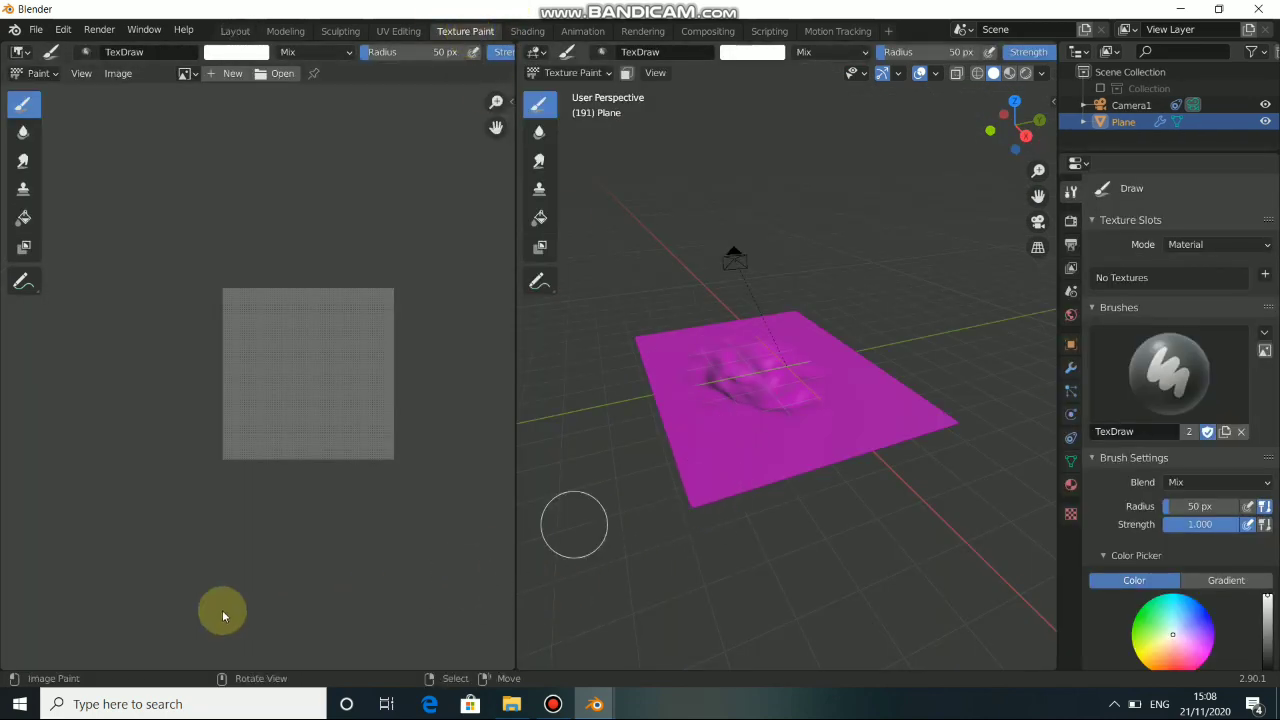
{"action": "left_click", "coordinate": [1265, 276]}
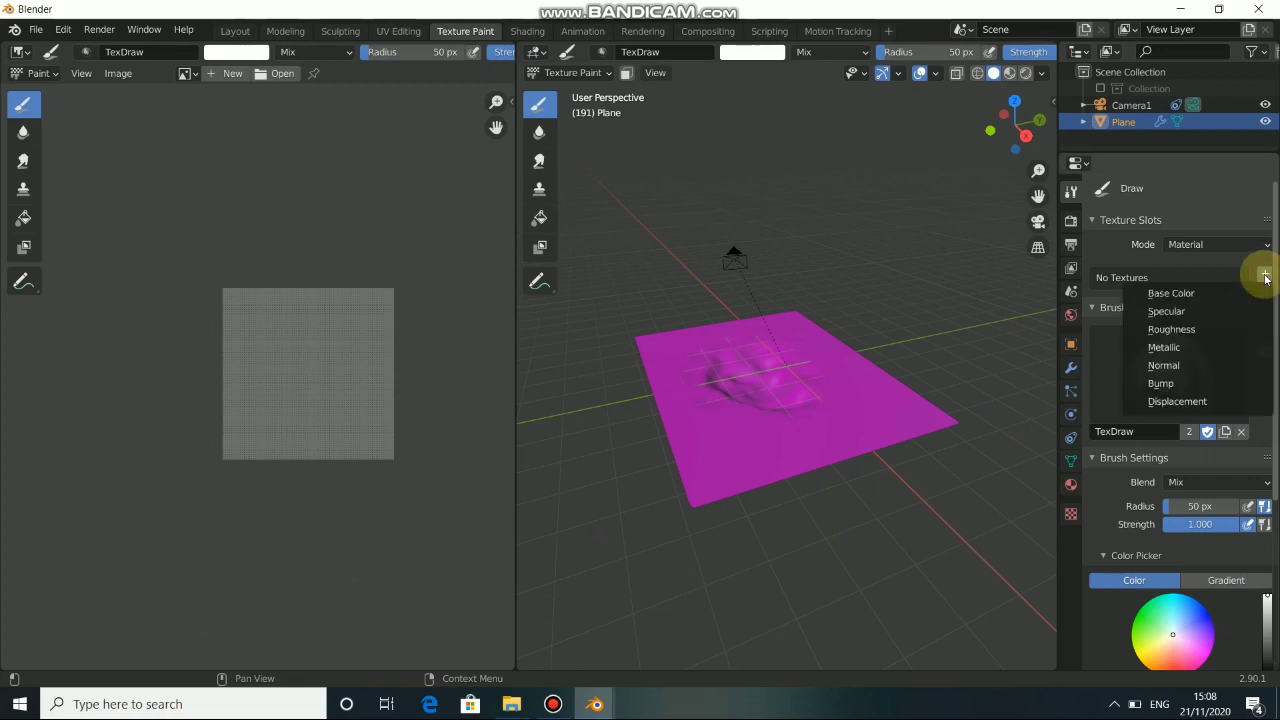
{"action": "left_click", "coordinate": [1179, 296]}
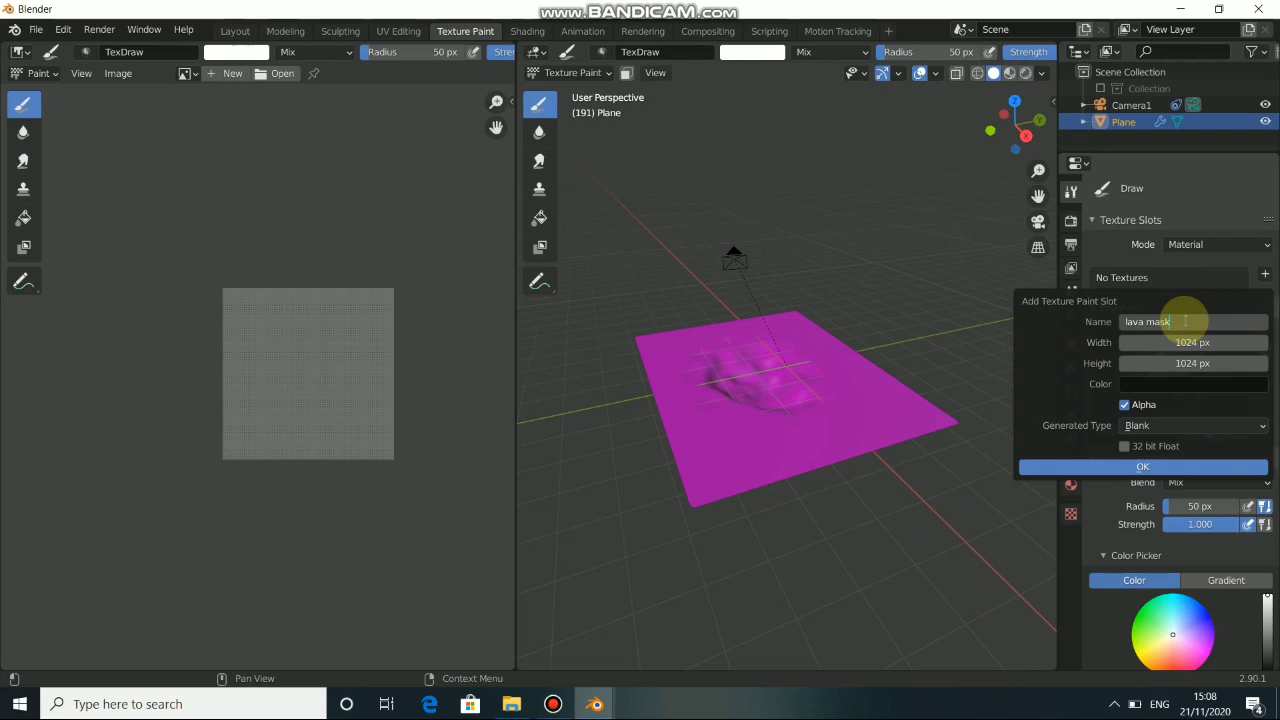
{"action": "key", "text": "Return"}
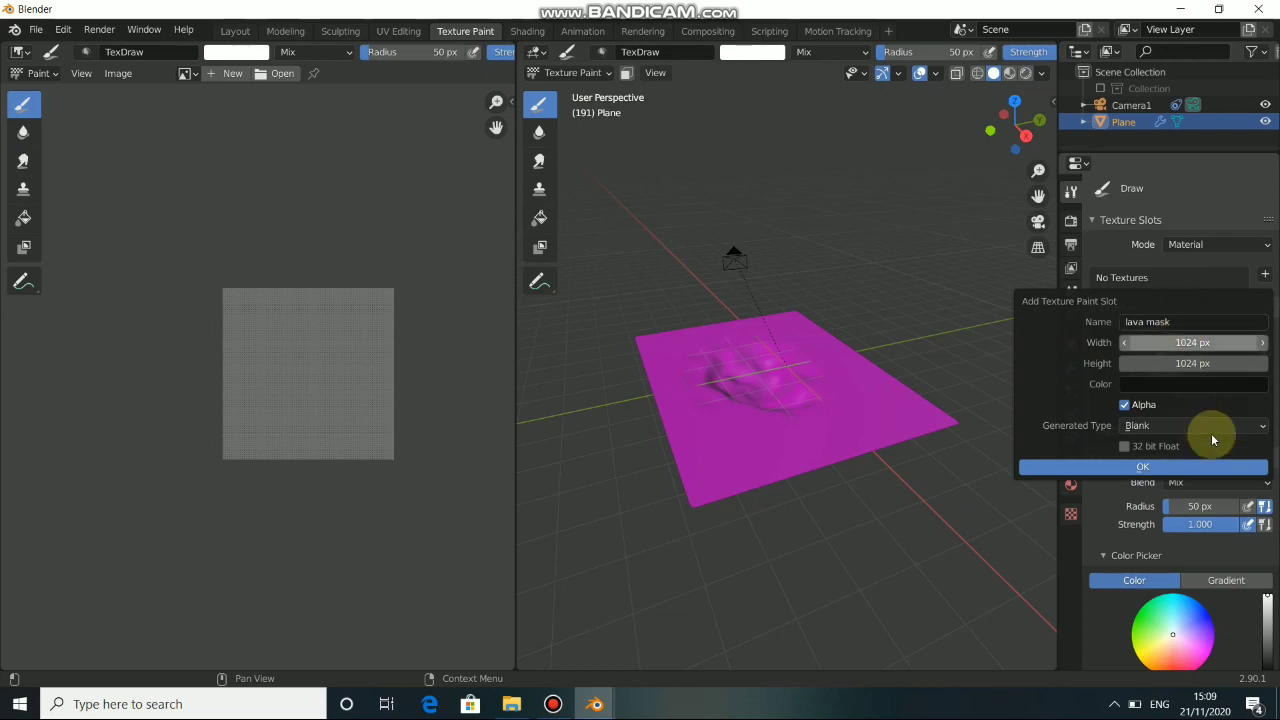
{"action": "left_click", "coordinate": [1142, 471]}
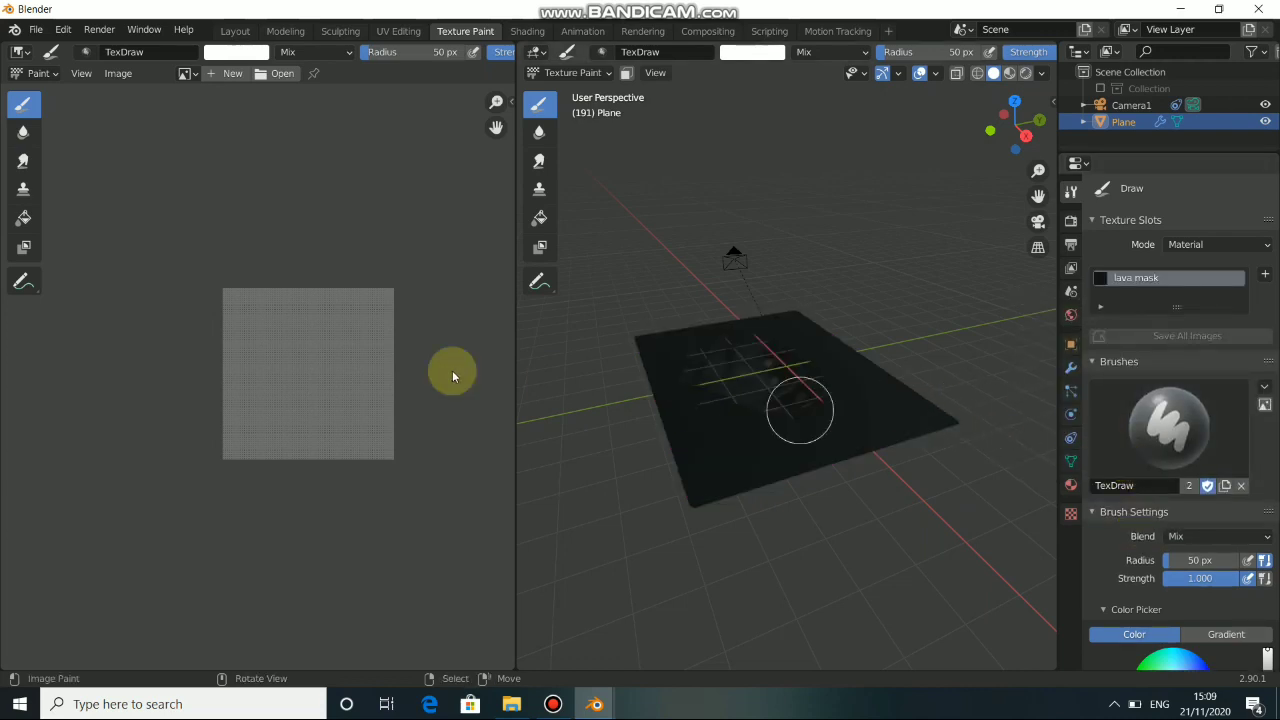
{"action": "mouse_move", "coordinate": [743, 428]}
{"action": "middle_mouse_down"}
{"action": "mouse_move", "coordinate": [740, 508]}
{"action": "mouse_move", "coordinate": [722, 505]}
{"action": "middle_mouse_up"}
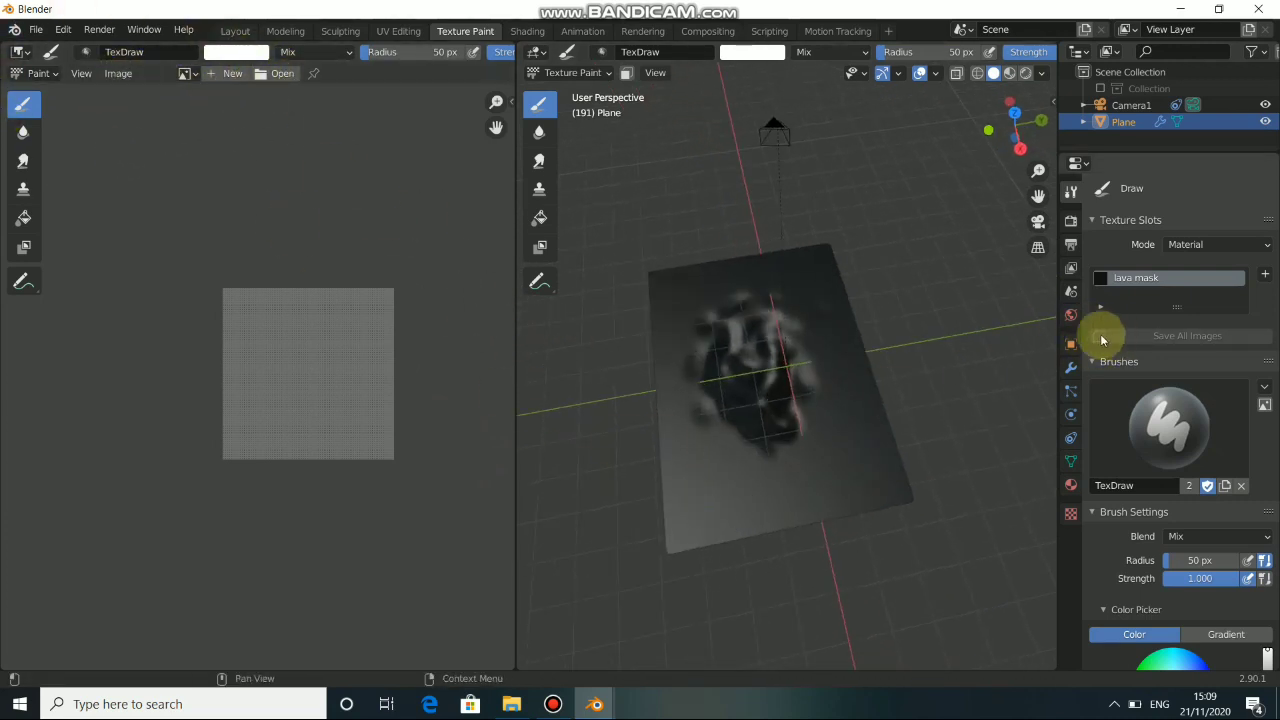
Paint a white patch in the middle of the crater on the lava mask texture.
{"action": "scroll", "coordinate": [815, 398], "scroll_direction": "up", "scroll_amount": 6}
{"action": "left_click_drag", "start_coordinate": [716, 355], "coordinate": [717, 427]}
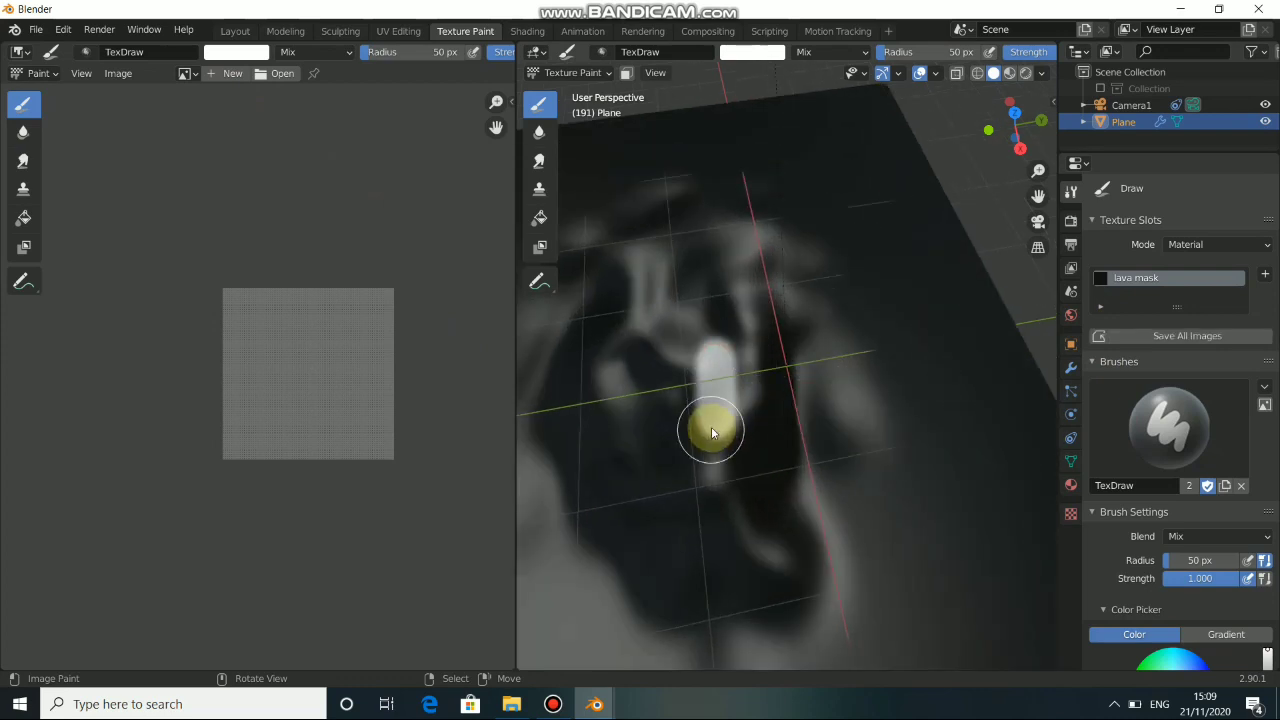
{"action": "scroll", "coordinate": [734, 429], "scroll_direction": "down", "scroll_amount": 5}
{"action": "scroll", "coordinate": [749, 366], "scroll_direction": "up", "scroll_amount": 5}
{"action": "mouse_move", "coordinate": [731, 363]}
{"action": "left_mouse_down"}
{"action": "mouse_move", "coordinate": [735, 421]}
{"action": "mouse_move", "coordinate": [756, 394]}
{"action": "left_mouse_up"}
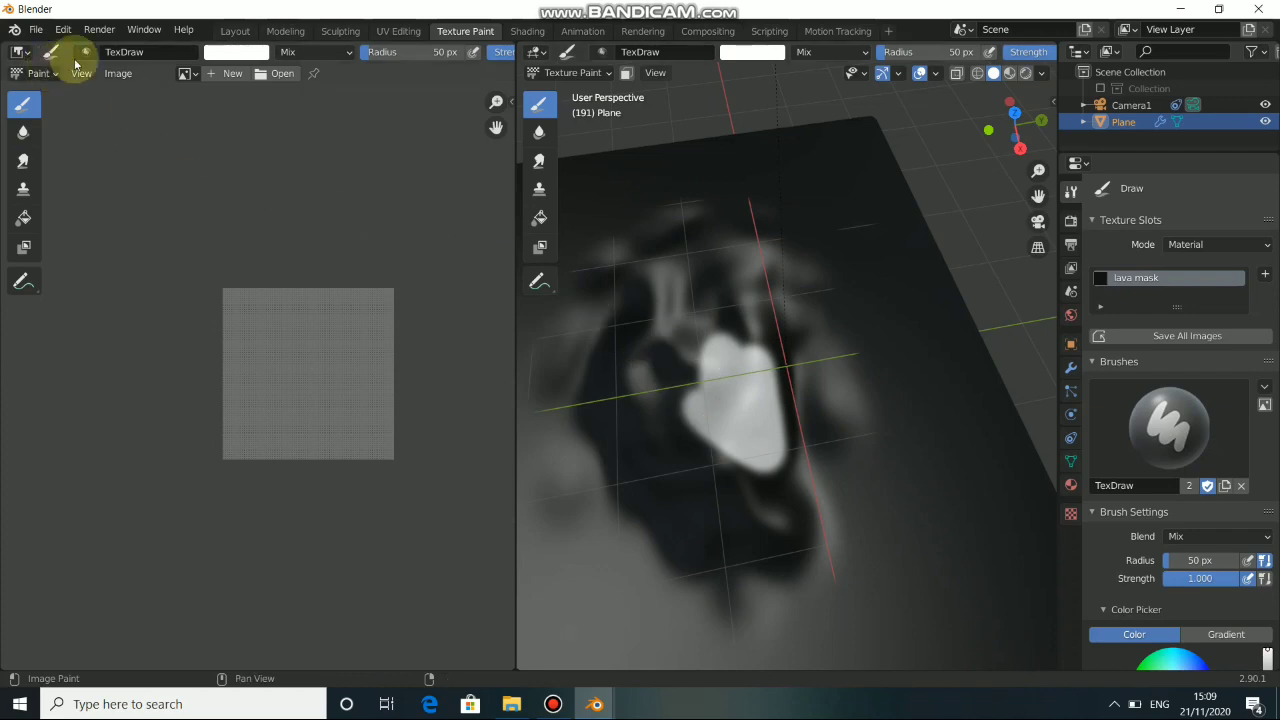
Show the lava mask image in the image editor beside the 3D view.
{"action": "left_click", "coordinate": [186, 73]}
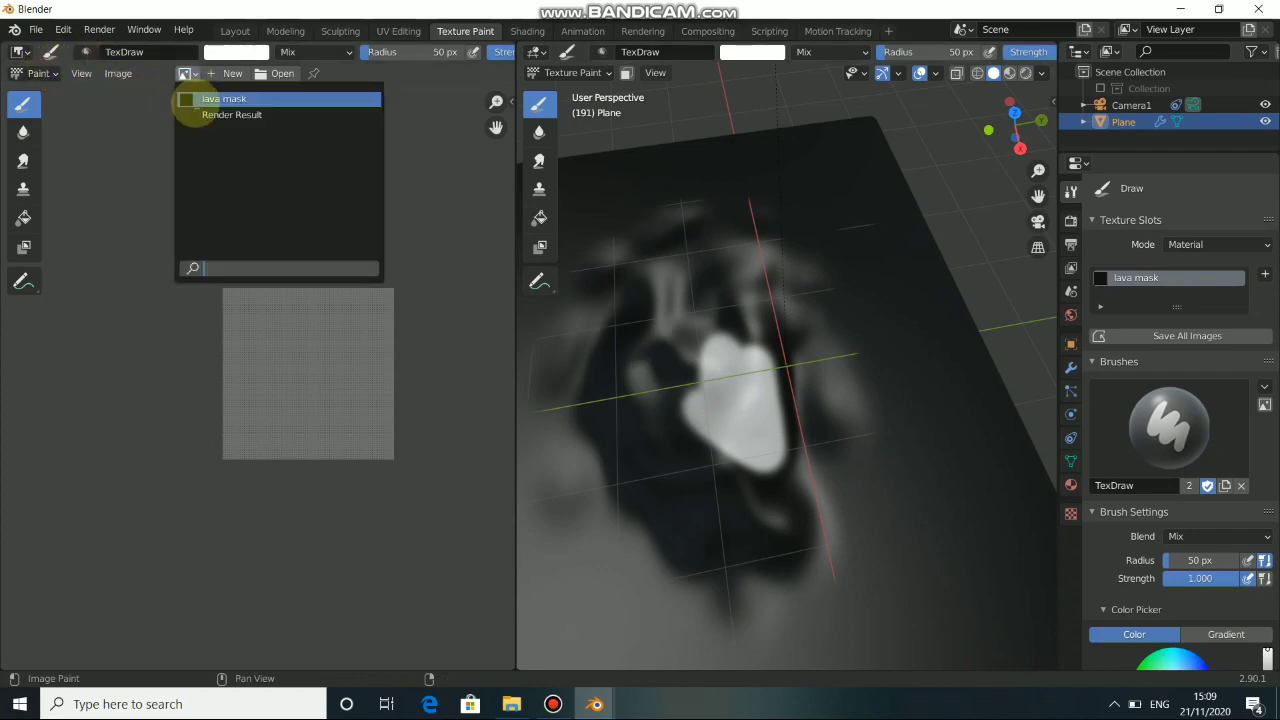
{"action": "left_click", "coordinate": [204, 99]}
{"action": "scroll", "coordinate": [305, 355], "scroll_direction": "down", "scroll_amount": 6}
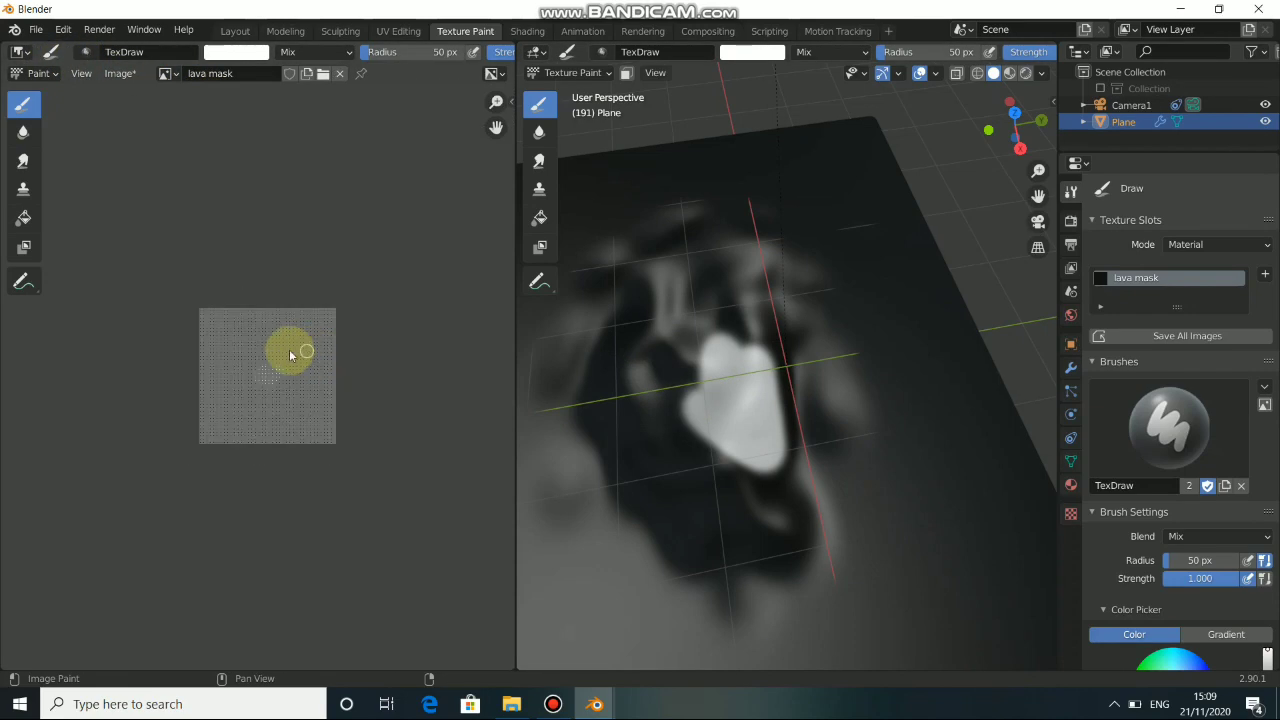
{"action": "scroll", "coordinate": [270, 370], "scroll_direction": "up", "scroll_amount": 7}
{"action": "scroll", "coordinate": [265, 378], "scroll_direction": "down", "scroll_amount": 4}
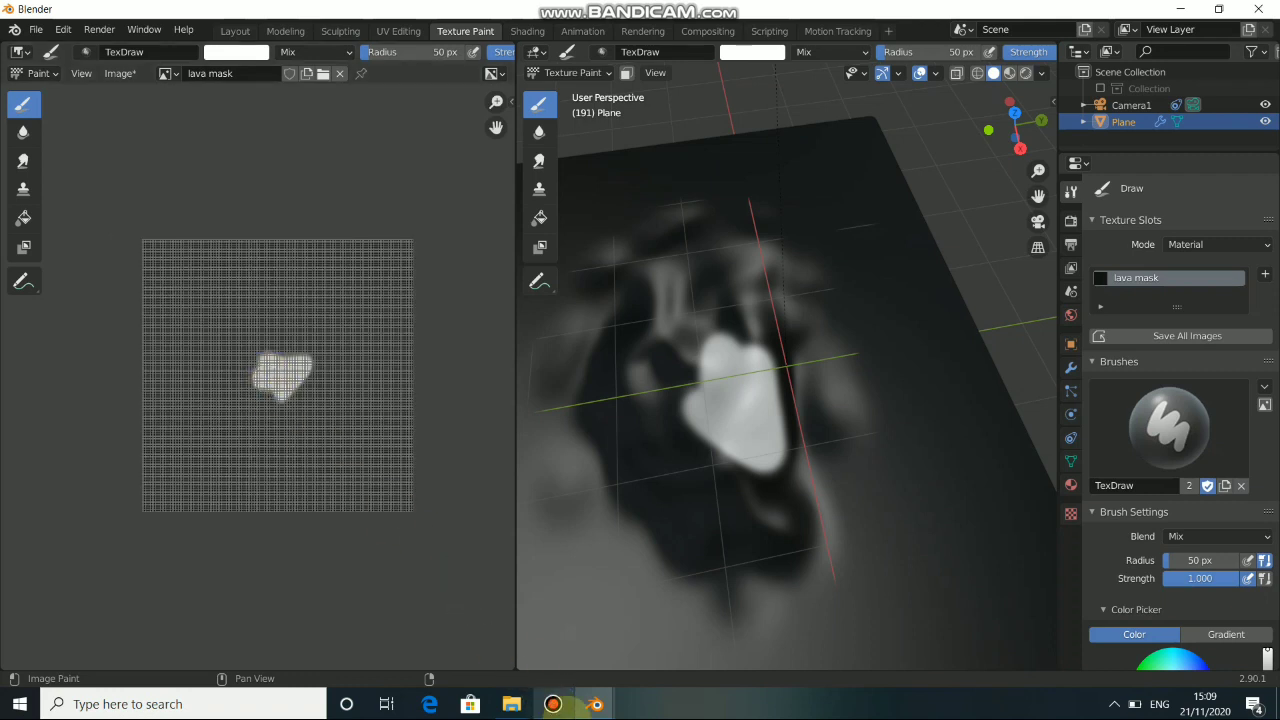
{"action": "left_click", "coordinate": [562, 710]}
{"action": "left_click", "coordinate": [558, 706]}
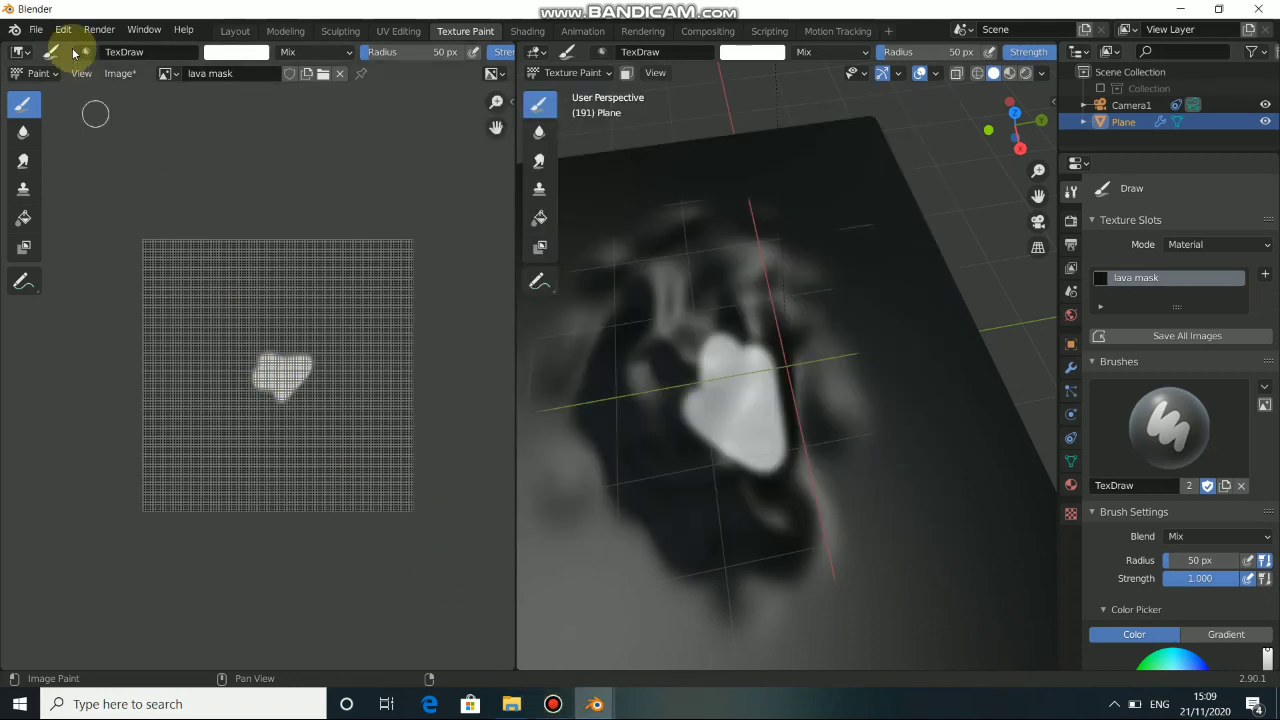
Save the painted mask image as "lava mask 11.png" in the Pictures folder.
{"action": "left_click", "coordinate": [120, 73]}
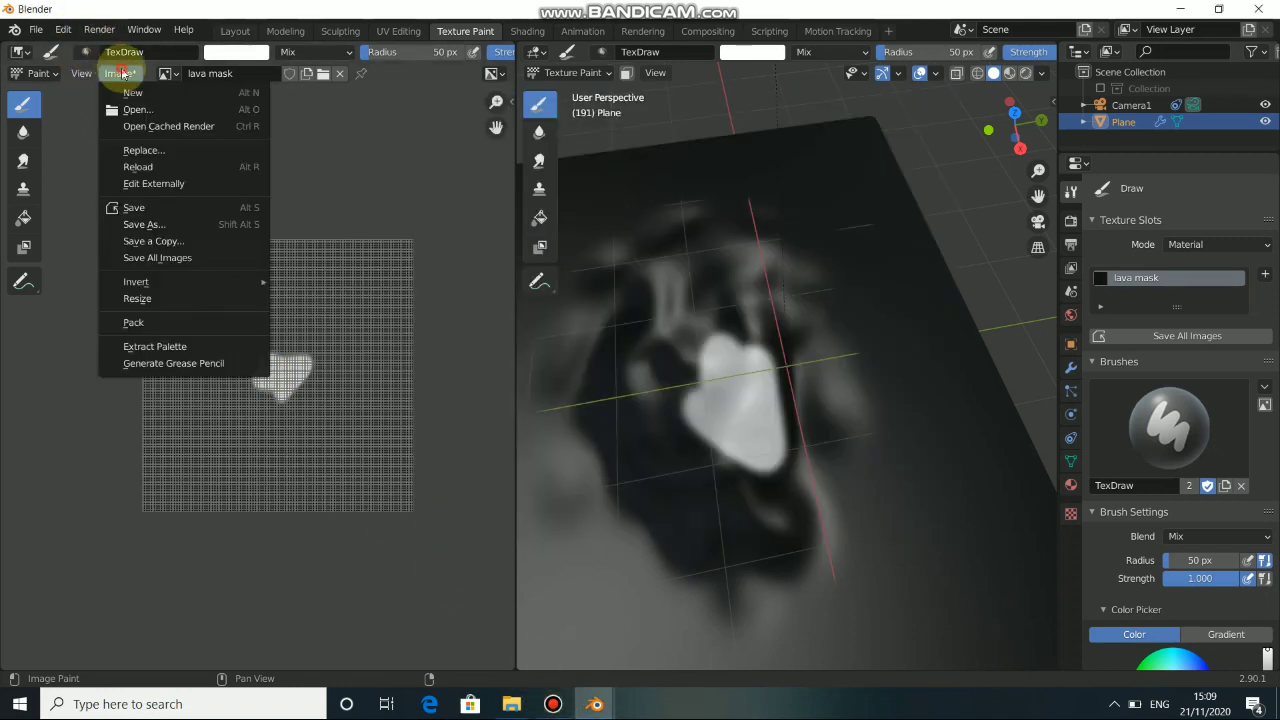
{"action": "left_click", "coordinate": [155, 226]}
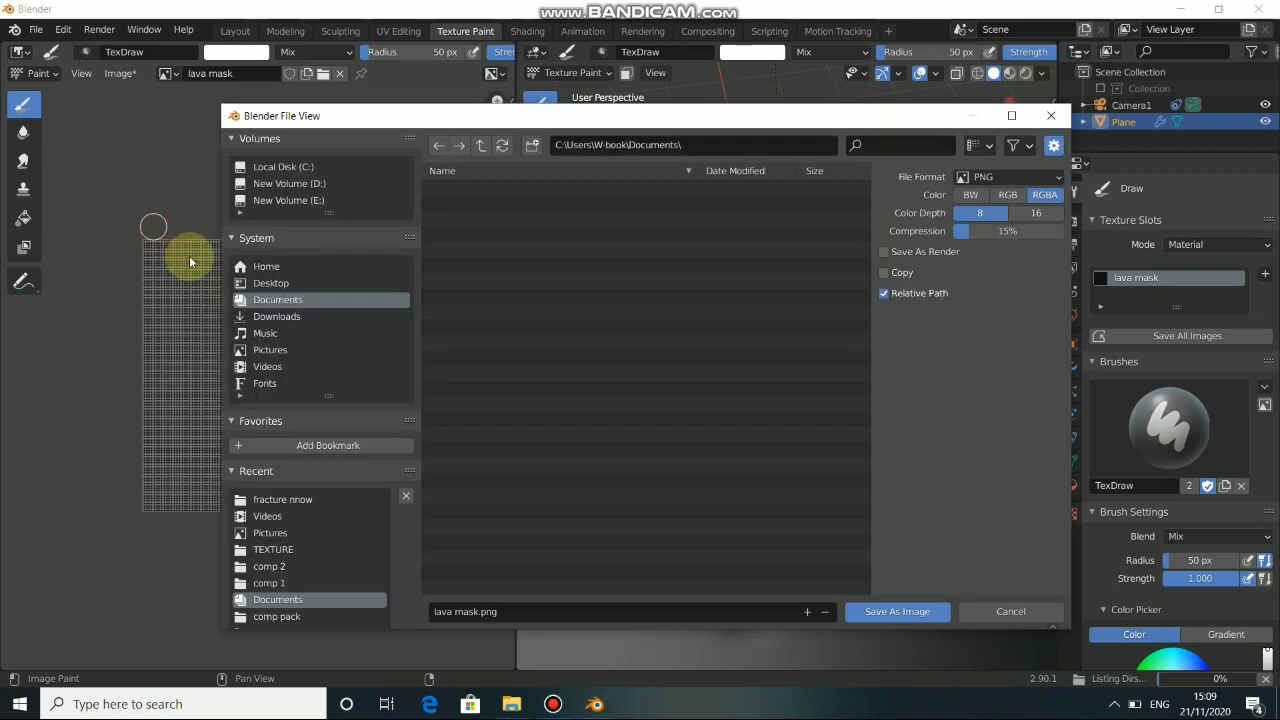
{"action": "left_click", "coordinate": [280, 533]}
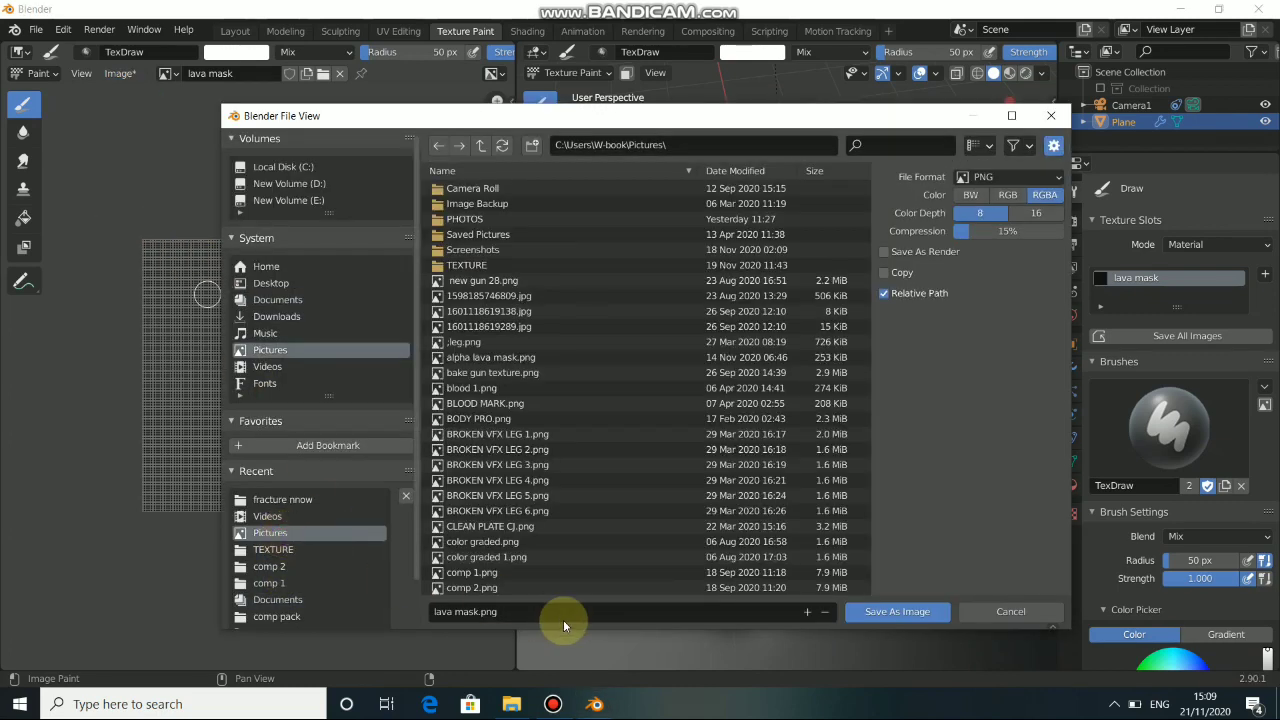
{"action": "left_click", "coordinate": [480, 614]}
{"action": "type", "text": "1"}
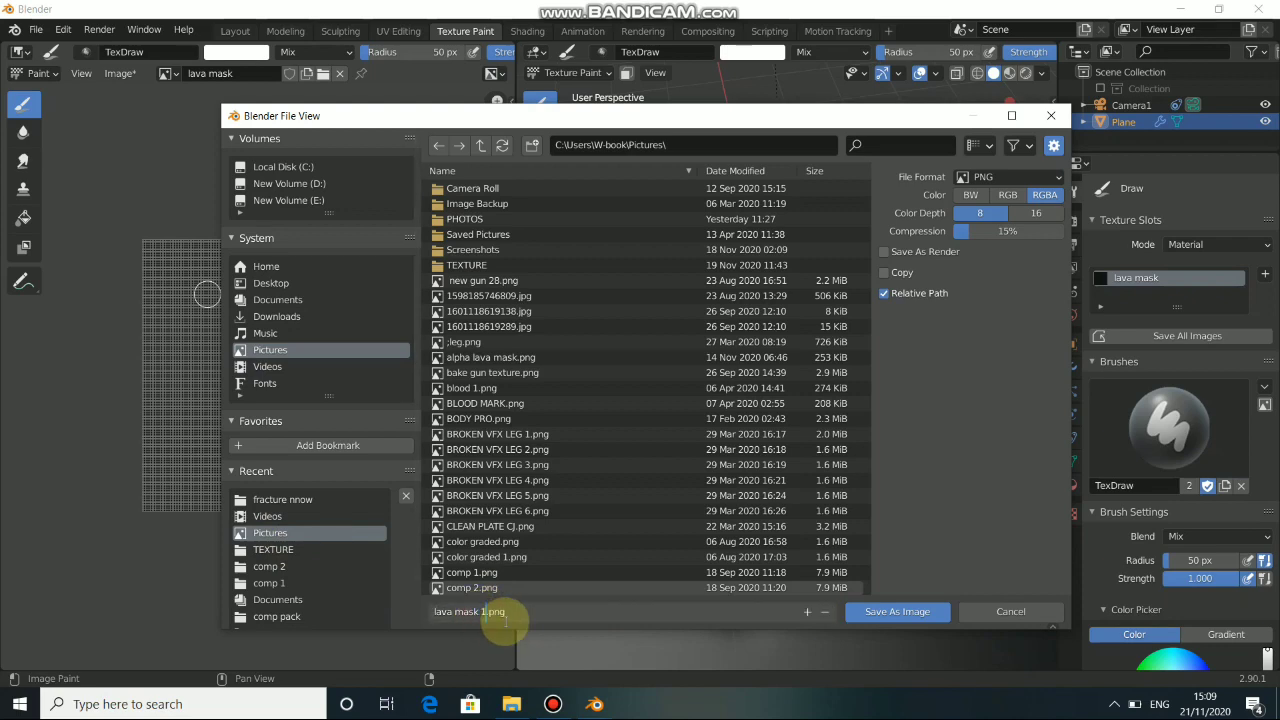
{"action": "type", "text": "1"}
{"action": "left_click", "coordinate": [866, 611]}
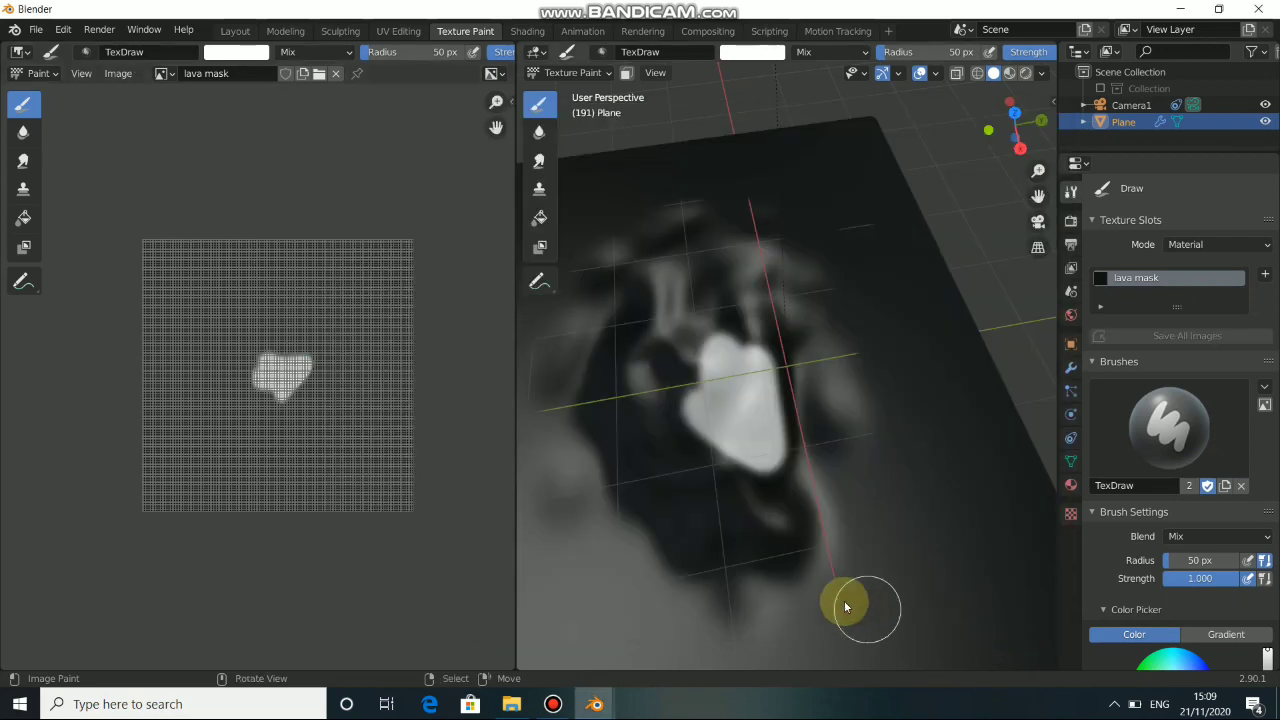
{"action": "left_click", "coordinate": [118, 73]}
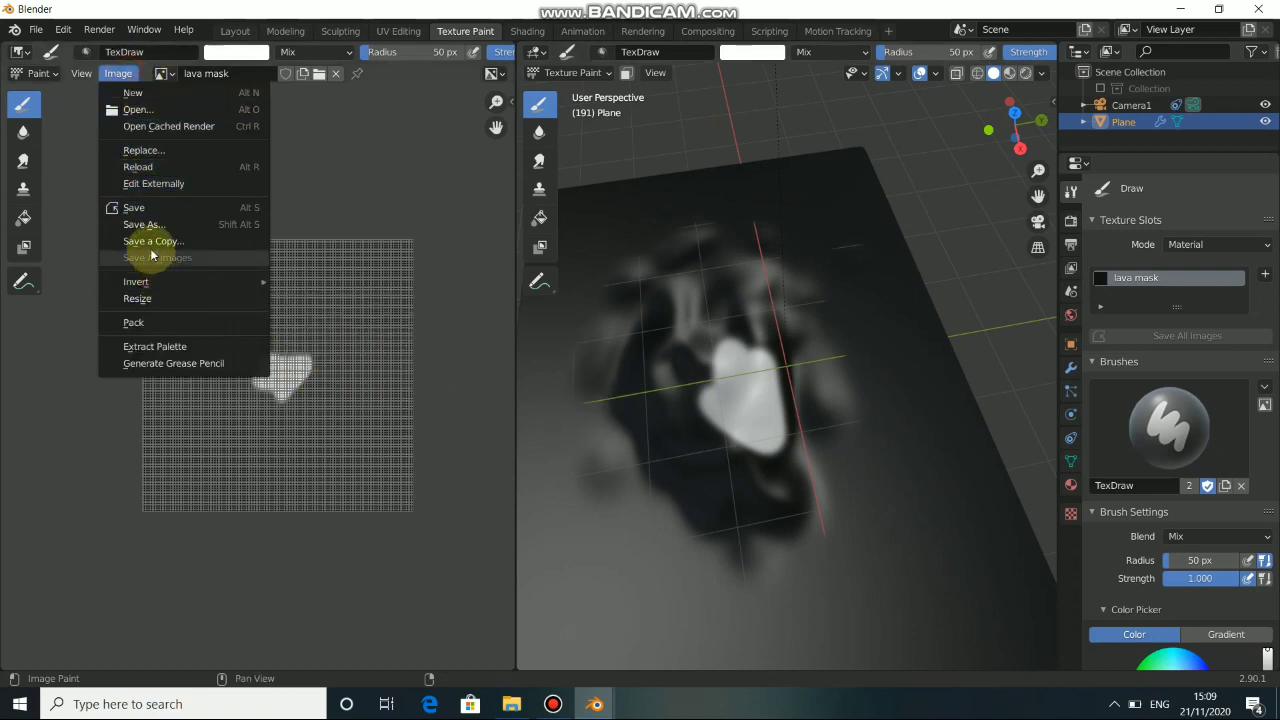
{"action": "left_click", "coordinate": [153, 208]}
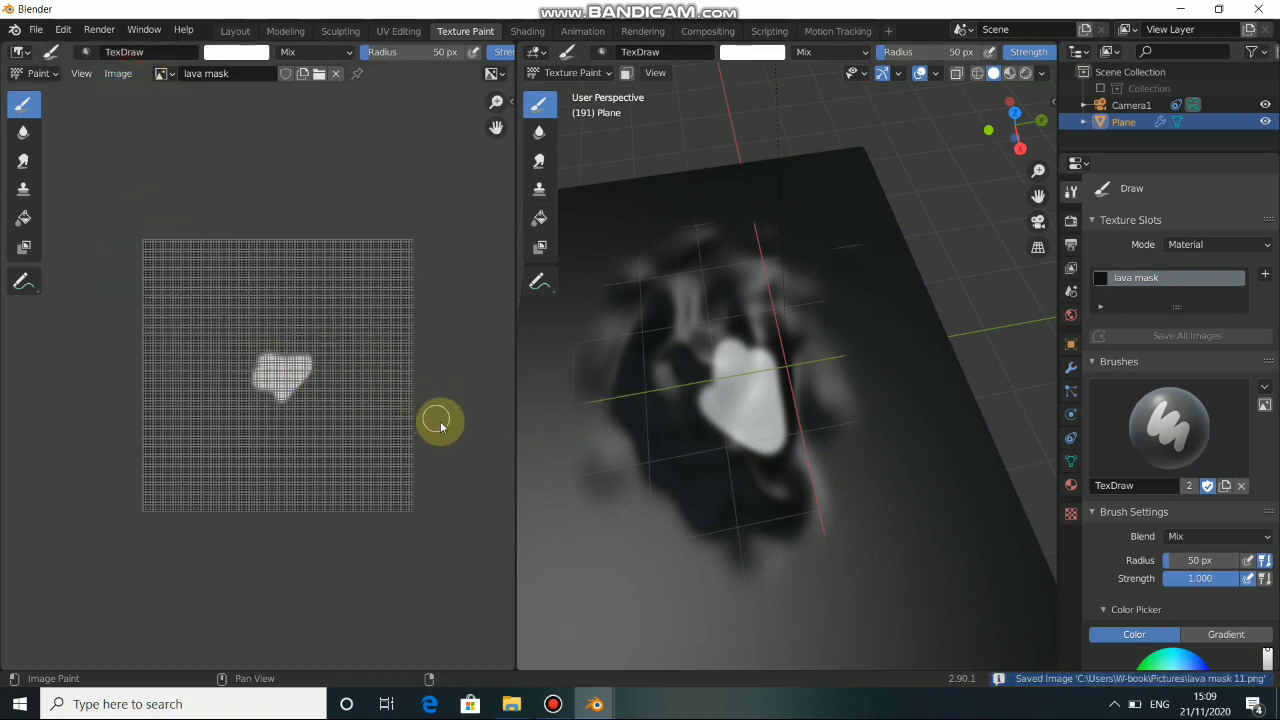
Fill the whole crater floor out to its rim with white paint from the top view, and save the mask image.
{"action": "mouse_move", "coordinate": [771, 509]}
{"action": "middle_mouse_down"}
{"action": "mouse_move", "coordinate": [782, 474]}
{"action": "mouse_move", "coordinate": [769, 487]}
{"action": "middle_mouse_up"}
{"action": "key", "text": "KP_7"}
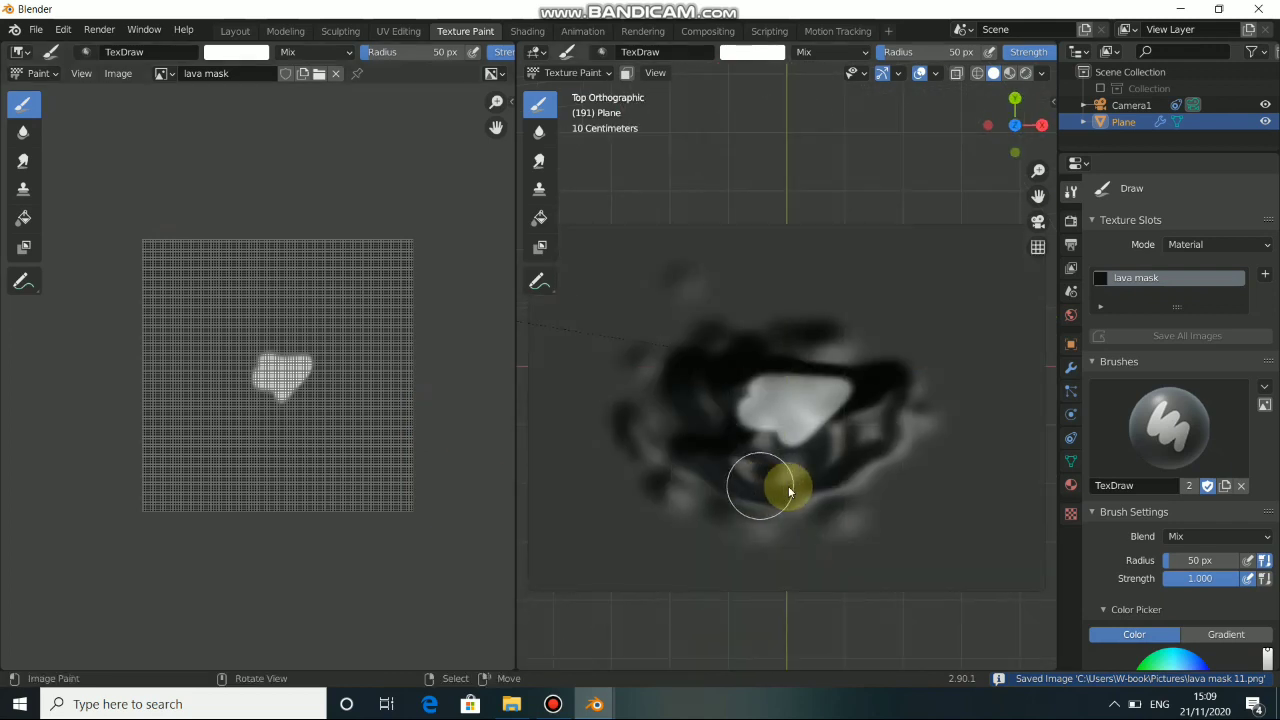
{"action": "scroll", "coordinate": [785, 489], "scroll_direction": "up", "scroll_amount": 2}
{"action": "scroll", "coordinate": [785, 489], "scroll_direction": "up", "scroll_amount": 1}
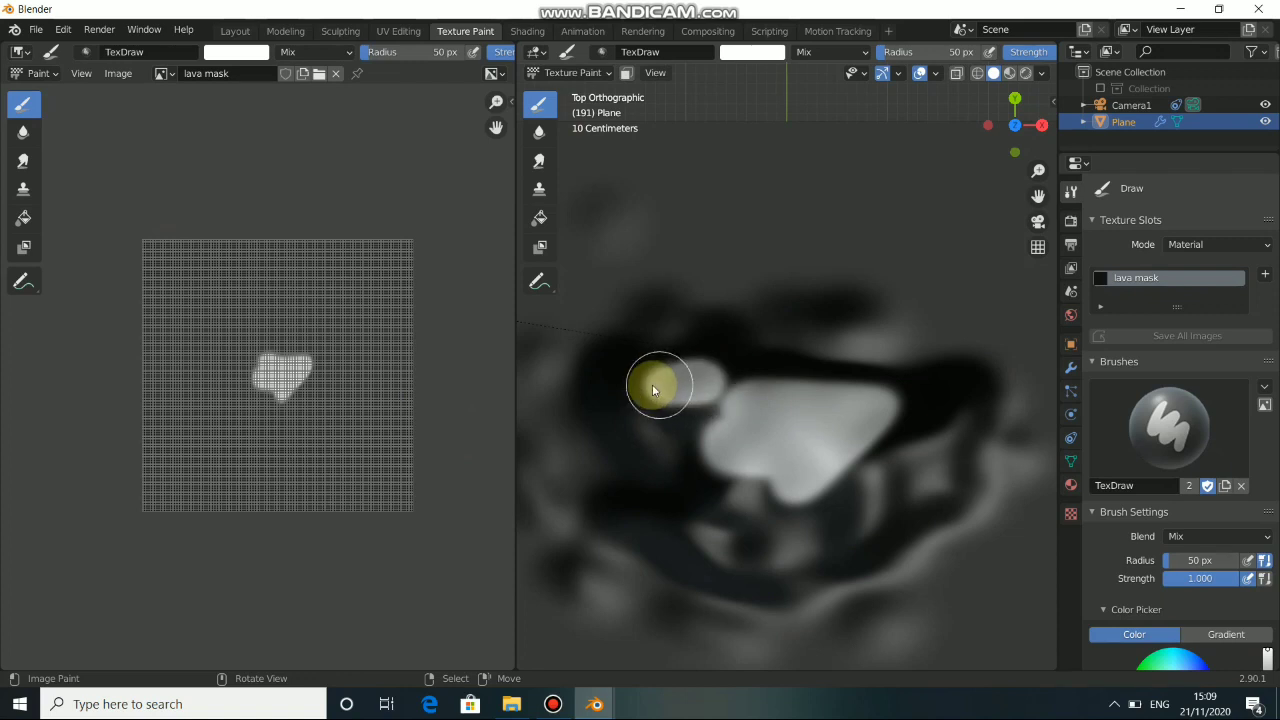
{"action": "mouse_move", "coordinate": [653, 390]}
{"action": "left_mouse_down"}
{"action": "mouse_move", "coordinate": [645, 507]}
{"action": "mouse_move", "coordinate": [713, 561]}
{"action": "mouse_move", "coordinate": [880, 543]}
{"action": "mouse_move", "coordinate": [757, 560]}
{"action": "mouse_move", "coordinate": [718, 526]}
{"action": "left_mouse_up"}
{"action": "left_click_drag", "start_coordinate": [696, 479], "coordinate": [687, 412]}
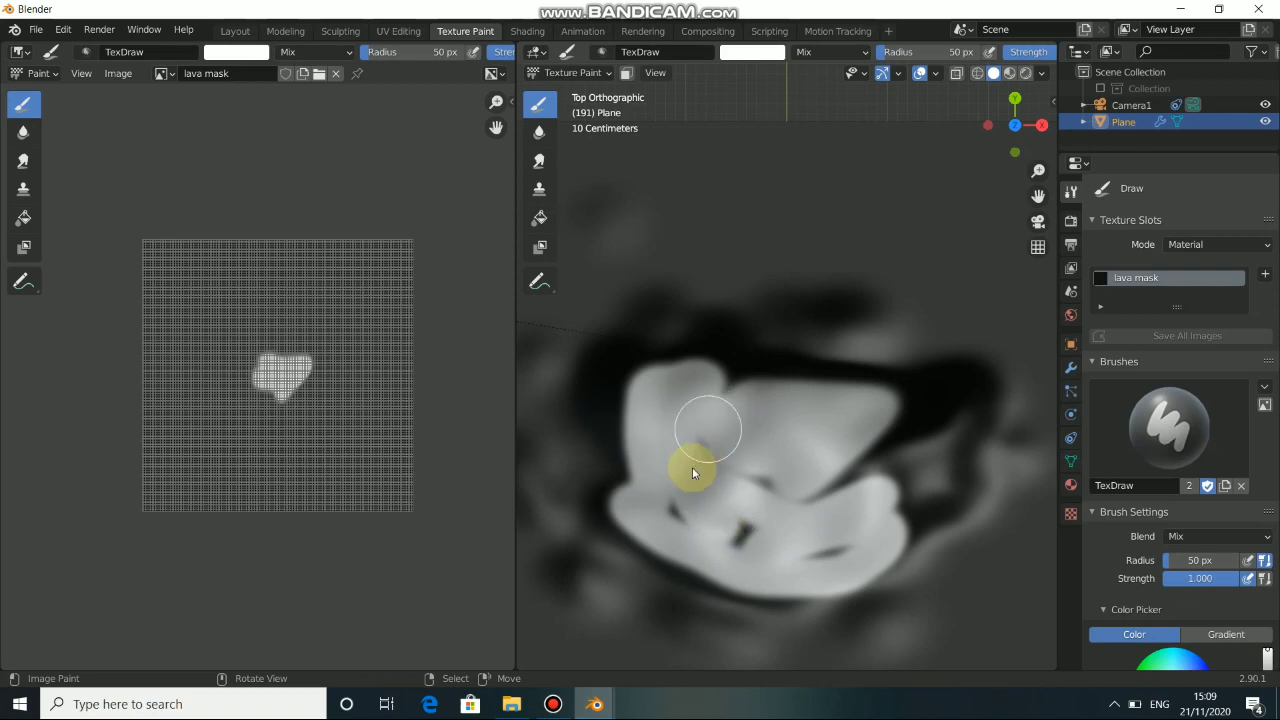
{"action": "mouse_move", "coordinate": [762, 540]}
{"action": "left_mouse_down"}
{"action": "mouse_move", "coordinate": [935, 502]}
{"action": "mouse_move", "coordinate": [969, 400]}
{"action": "mouse_move", "coordinate": [914, 400]}
{"action": "mouse_move", "coordinate": [829, 477]}
{"action": "mouse_move", "coordinate": [946, 441]}
{"action": "mouse_move", "coordinate": [814, 423]}
{"action": "mouse_move", "coordinate": [903, 400]}
{"action": "mouse_move", "coordinate": [742, 374]}
{"action": "left_mouse_up"}
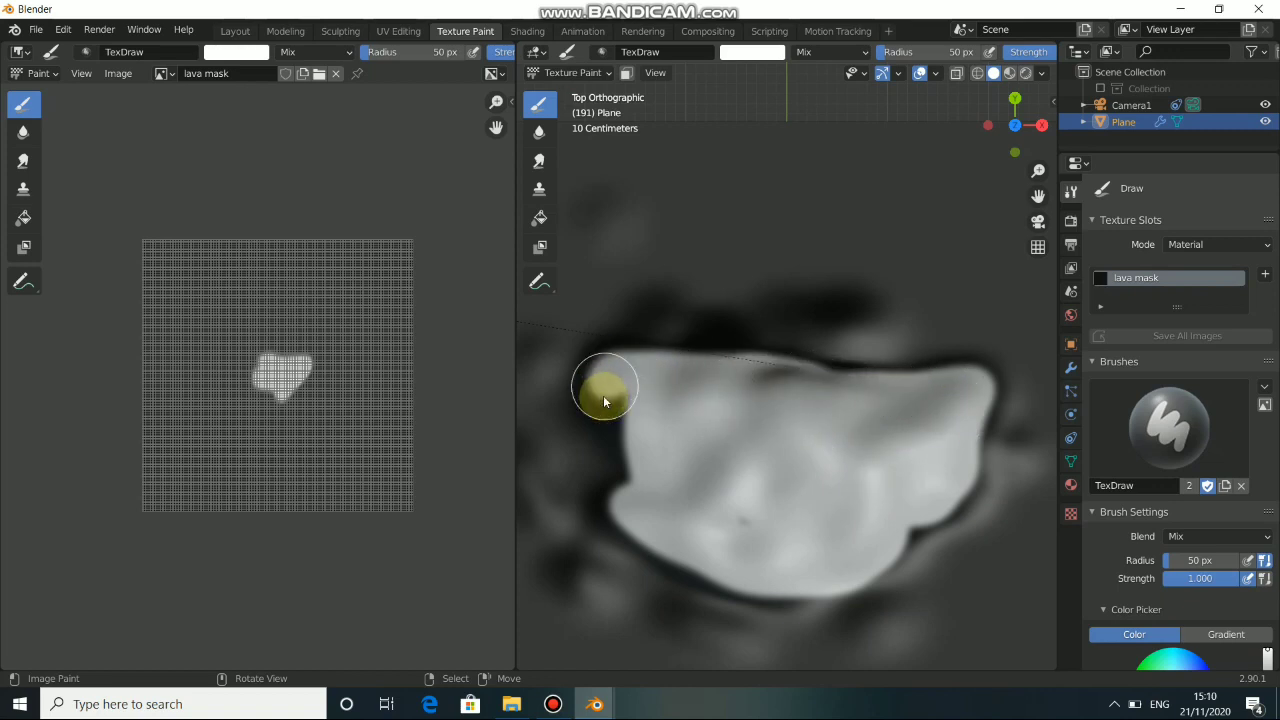
{"action": "mouse_move", "coordinate": [603, 401]}
{"action": "left_mouse_down"}
{"action": "mouse_move", "coordinate": [641, 501]}
{"action": "mouse_move", "coordinate": [631, 523]}
{"action": "left_mouse_up"}
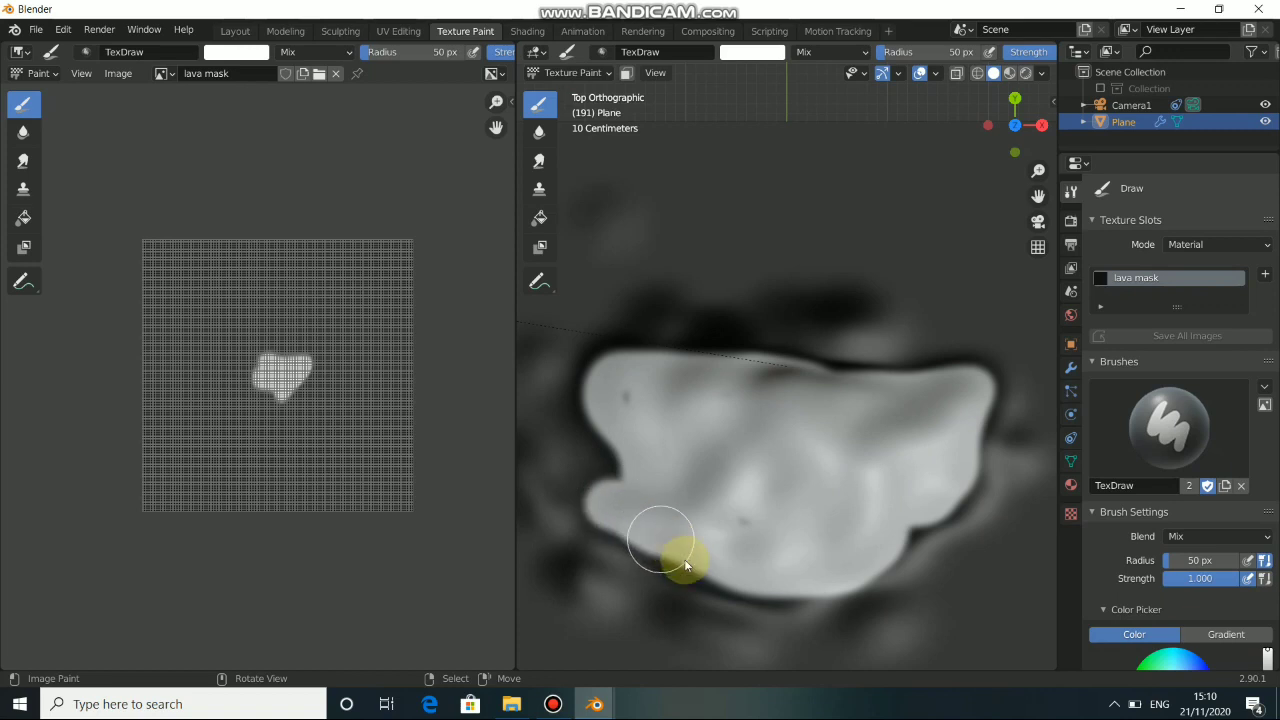
{"action": "left_click_drag", "start_coordinate": [685, 565], "coordinate": [743, 589]}
{"action": "mouse_move", "coordinate": [906, 545]}
{"action": "left_mouse_down"}
{"action": "mouse_move", "coordinate": [945, 510]}
{"action": "mouse_move", "coordinate": [953, 388]}
{"action": "left_mouse_up"}
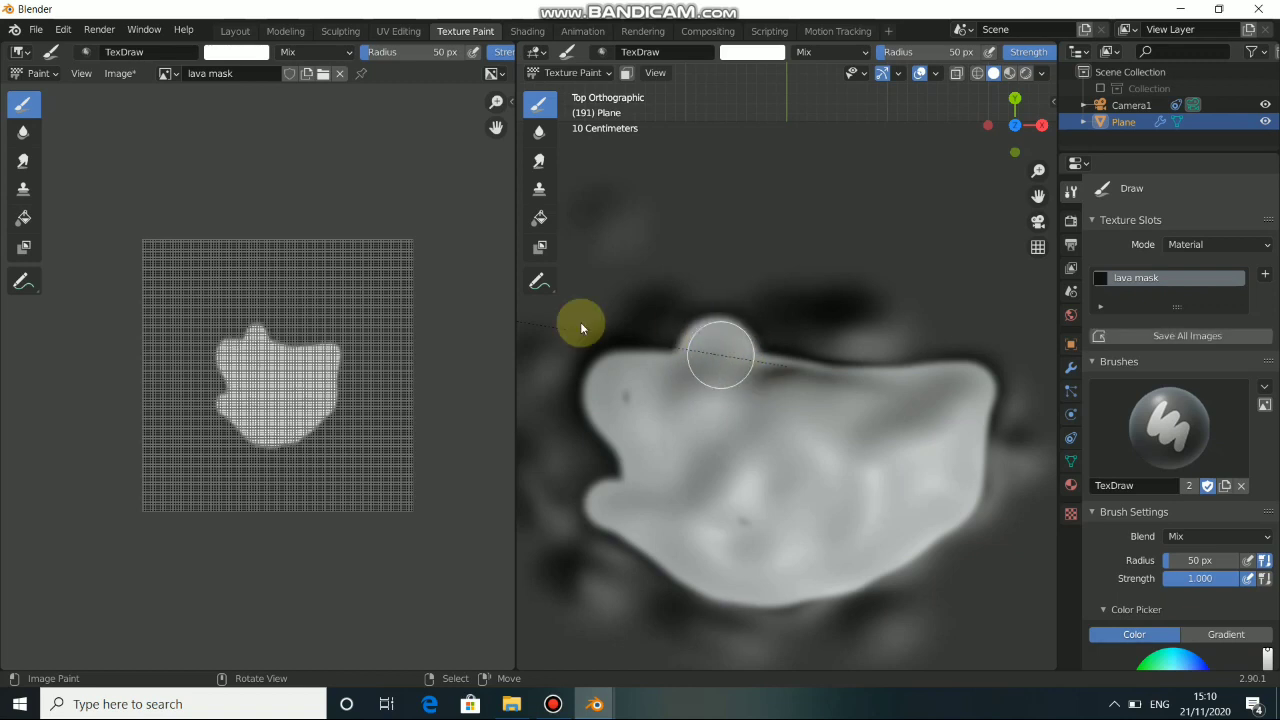
{"action": "left_click", "coordinate": [120, 74]}
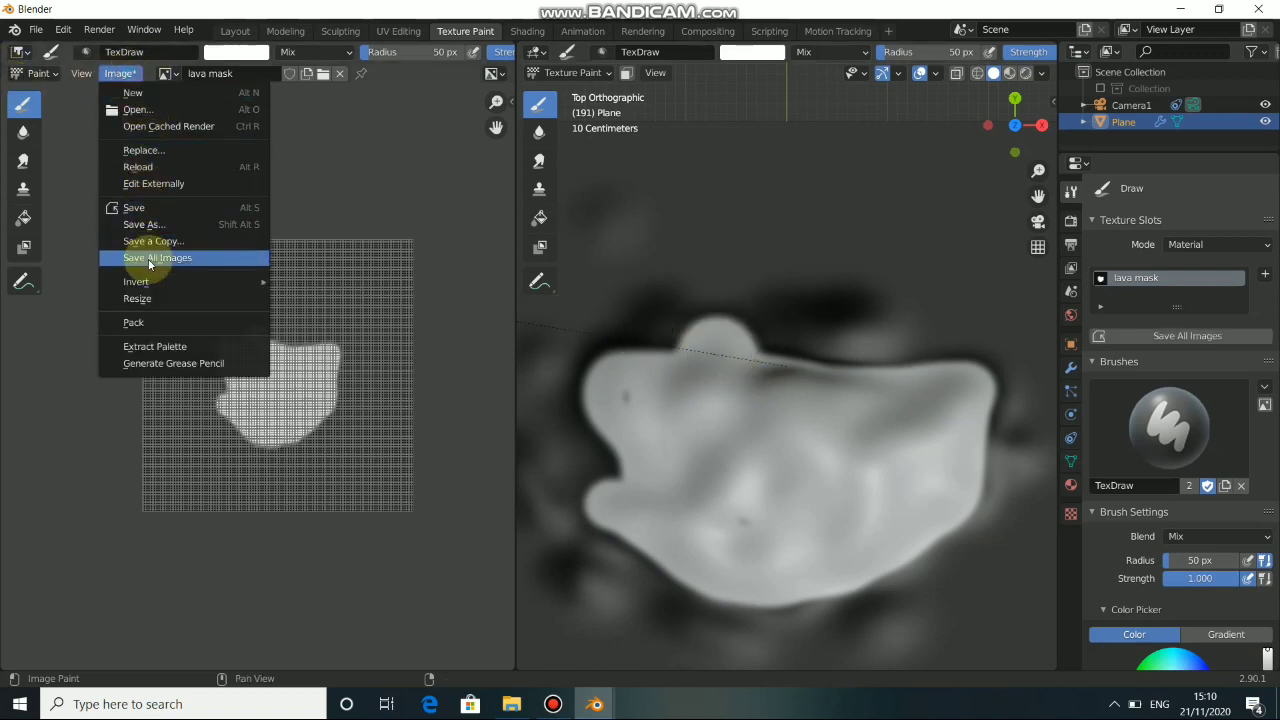
{"action": "left_click", "coordinate": [152, 209]}
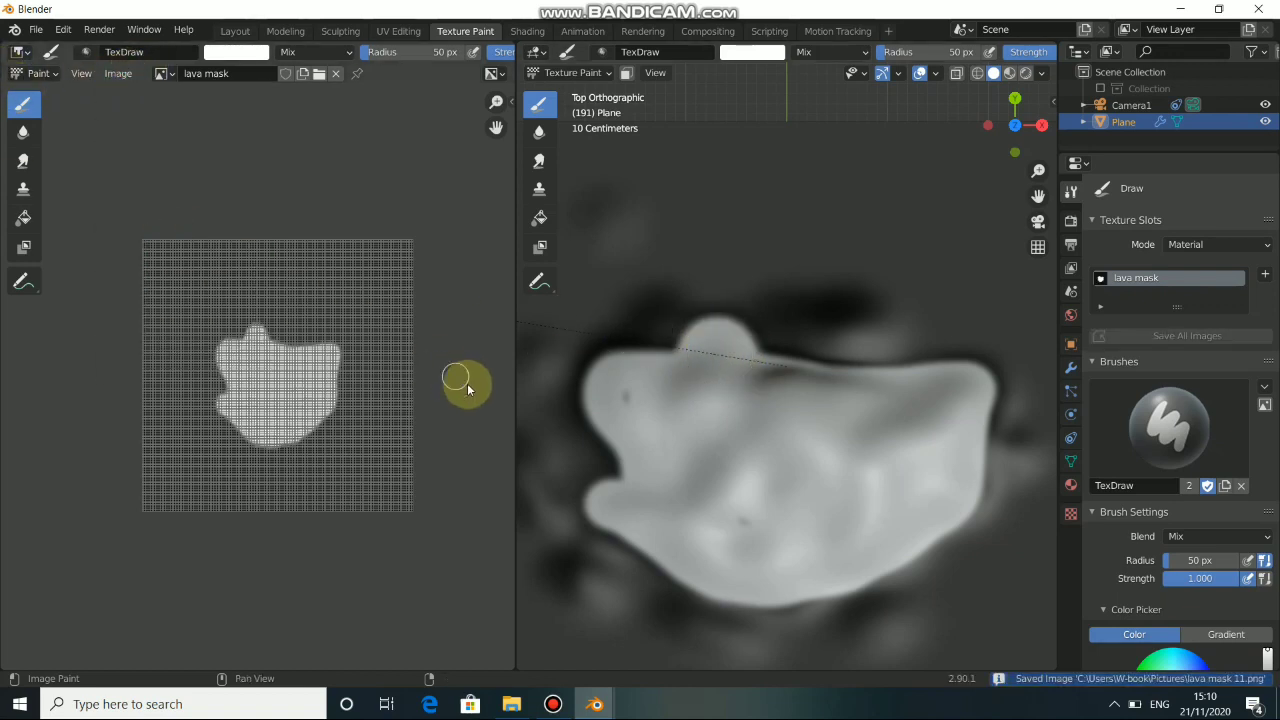
Touch up the crater fill and paint separate white lava patches around its lower and left sides.
{"action": "left_click", "coordinate": [763, 513]}
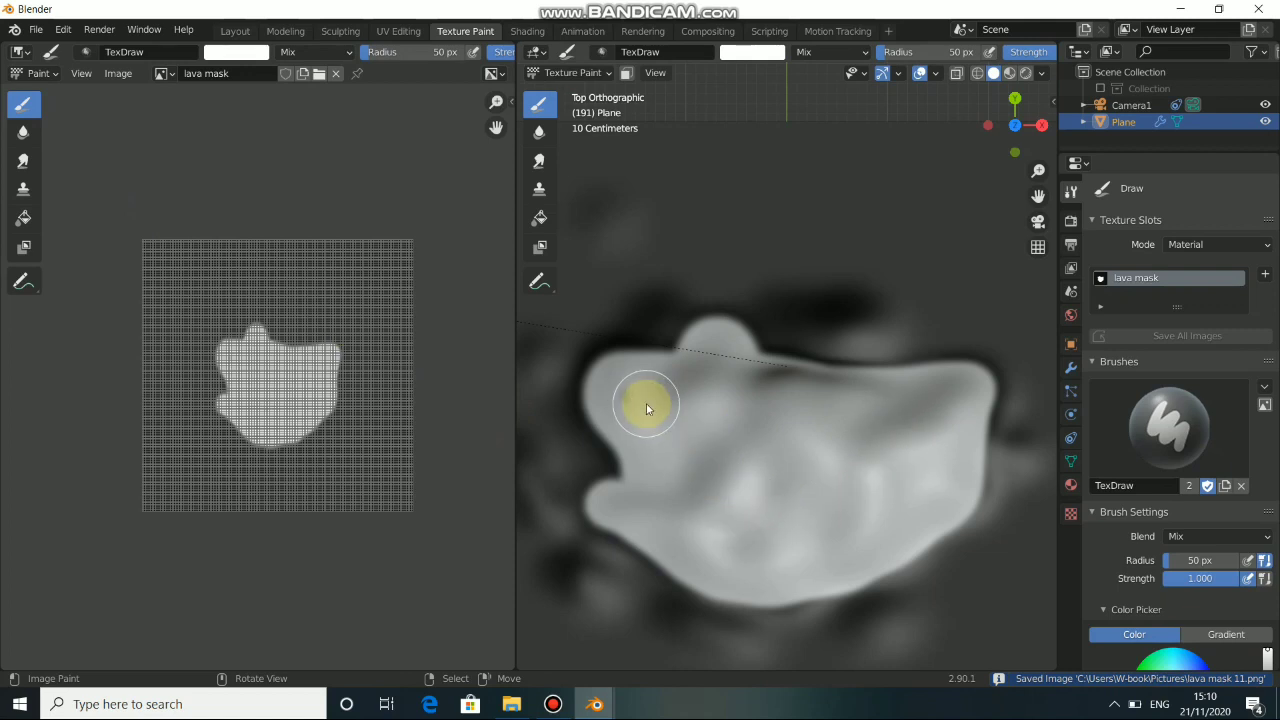
{"action": "scroll", "coordinate": [719, 493], "scroll_direction": "down", "scroll_amount": 2}
{"action": "mouse_move", "coordinate": [719, 494]}
{"action": "middle_mouse_down"}
{"action": "mouse_move", "coordinate": [712, 486]}
{"action": "mouse_move", "coordinate": [686, 514]}
{"action": "mouse_move", "coordinate": [869, 543]}
{"action": "mouse_move", "coordinate": [765, 505]}
{"action": "middle_mouse_up"}
{"action": "scroll", "coordinate": [765, 505], "scroll_direction": "up", "scroll_amount": 5}
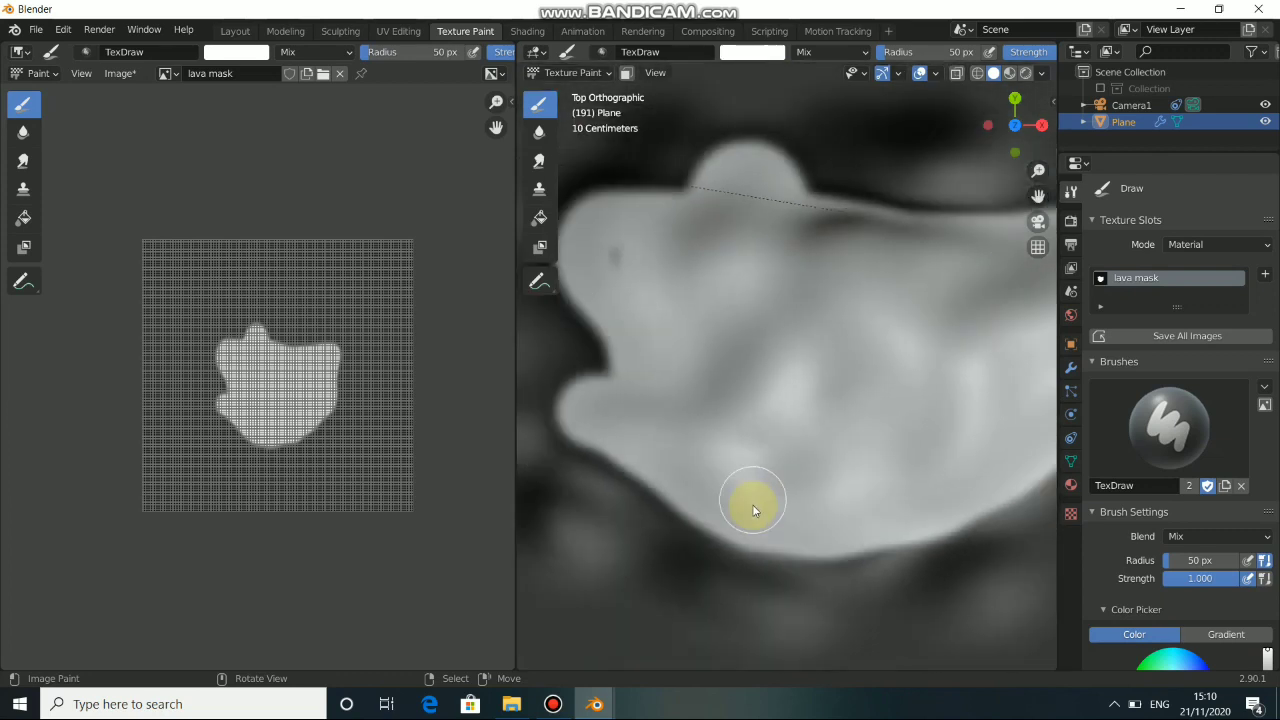
{"action": "scroll", "coordinate": [751, 508], "scroll_direction": "down", "scroll_amount": 5}
{"action": "scroll", "coordinate": [740, 517], "scroll_direction": "up", "scroll_amount": 6}
{"action": "left_click_drag", "start_coordinate": [729, 531], "coordinate": [723, 416], "text": "alt+shift"}
{"action": "mouse_move", "coordinate": [634, 539]}
{"action": "left_mouse_down"}
{"action": "mouse_move", "coordinate": [738, 577]}
{"action": "mouse_move", "coordinate": [654, 531]}
{"action": "mouse_move", "coordinate": [782, 587]}
{"action": "mouse_move", "coordinate": [646, 526]}
{"action": "mouse_move", "coordinate": [661, 588]}
{"action": "left_mouse_up"}
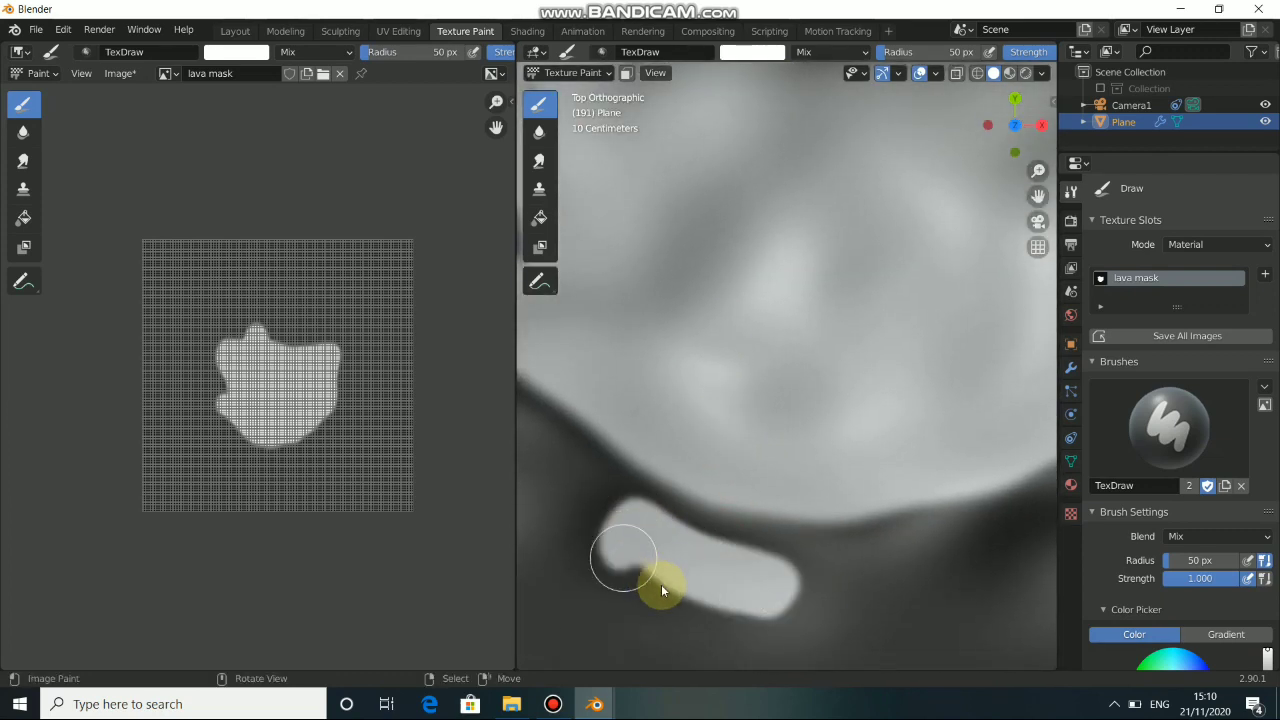
{"action": "mouse_move", "coordinate": [781, 594]}
{"action": "left_mouse_down"}
{"action": "mouse_move", "coordinate": [651, 534]}
{"action": "mouse_move", "coordinate": [803, 534]}
{"action": "left_mouse_up"}
{"action": "scroll", "coordinate": [946, 491], "scroll_direction": "down", "scroll_amount": 4}
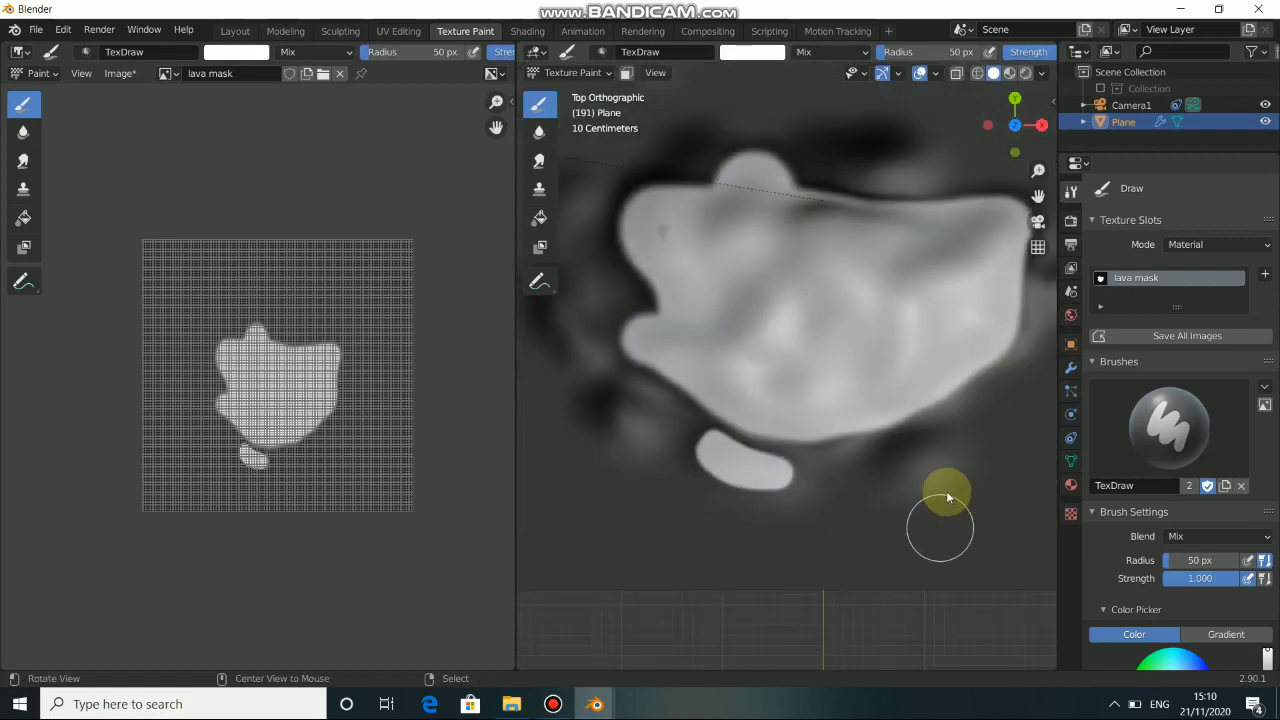
{"action": "left_click_drag", "start_coordinate": [921, 466], "coordinate": [913, 474]}
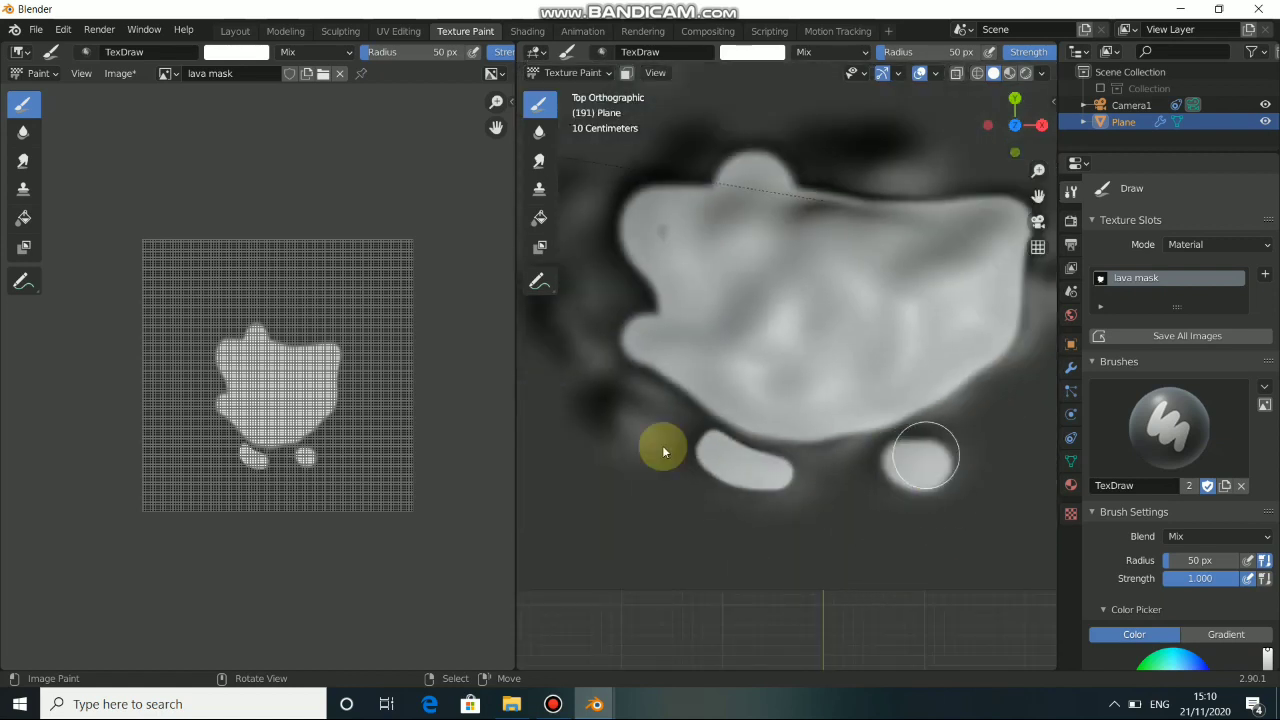
{"action": "left_click_drag", "start_coordinate": [640, 424], "coordinate": [615, 414]}
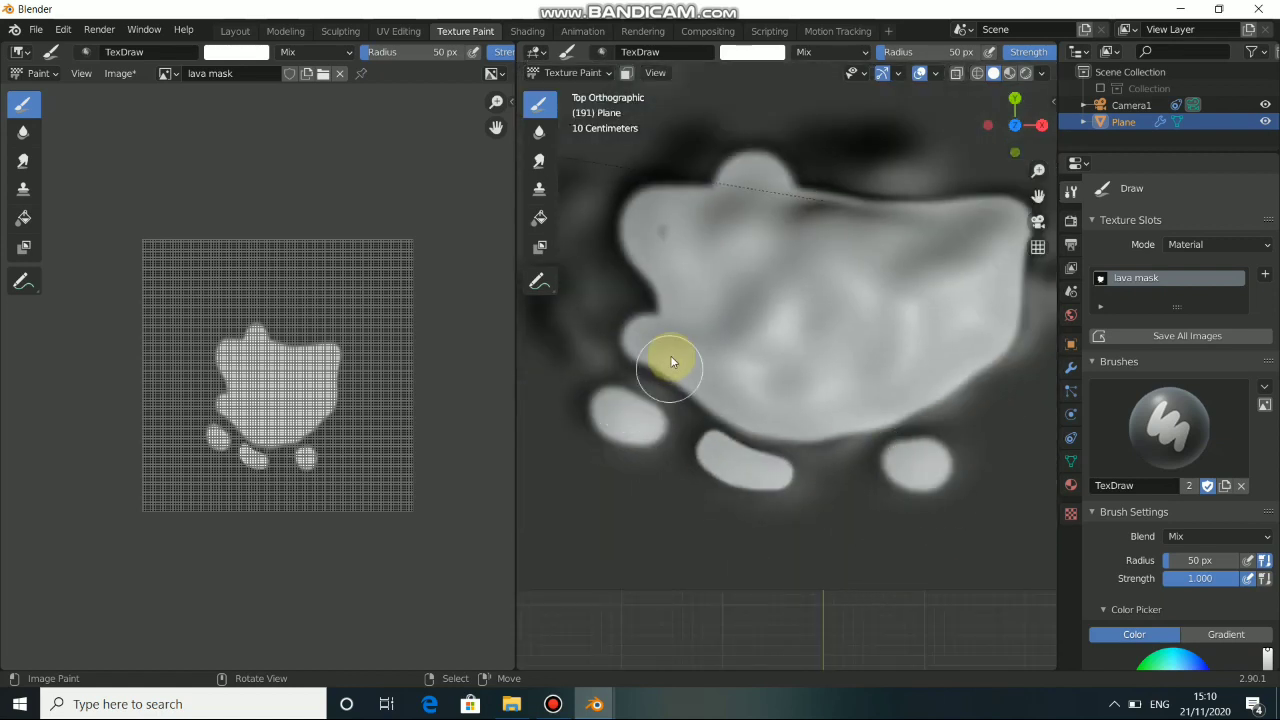
{"action": "middle_click_drag", "start_coordinate": [671, 361], "coordinate": [708, 434], "text": "shift"}
{"action": "left_click_drag", "start_coordinate": [739, 446], "coordinate": [741, 449]}
Paint small isolated white lava spots around the crater's upper-left edge.
{"action": "left_click", "coordinate": [829, 335]}
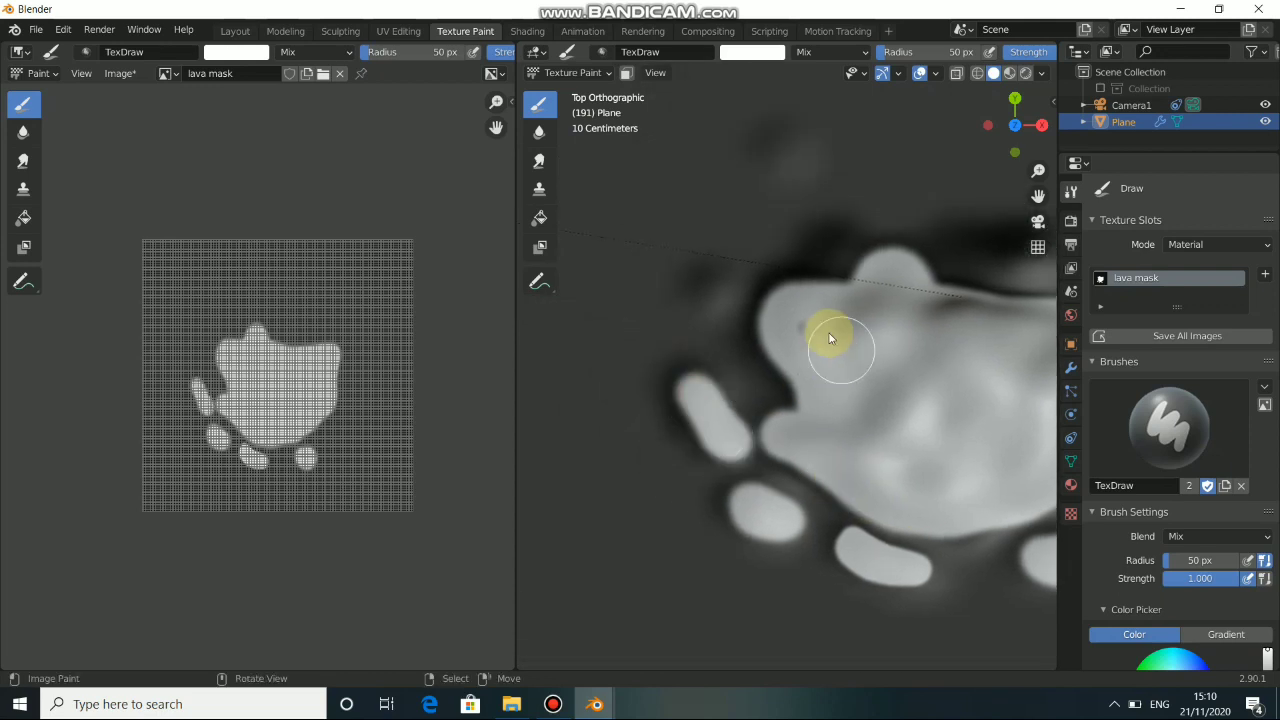
{"action": "left_click_drag", "start_coordinate": [713, 298], "coordinate": [718, 289]}
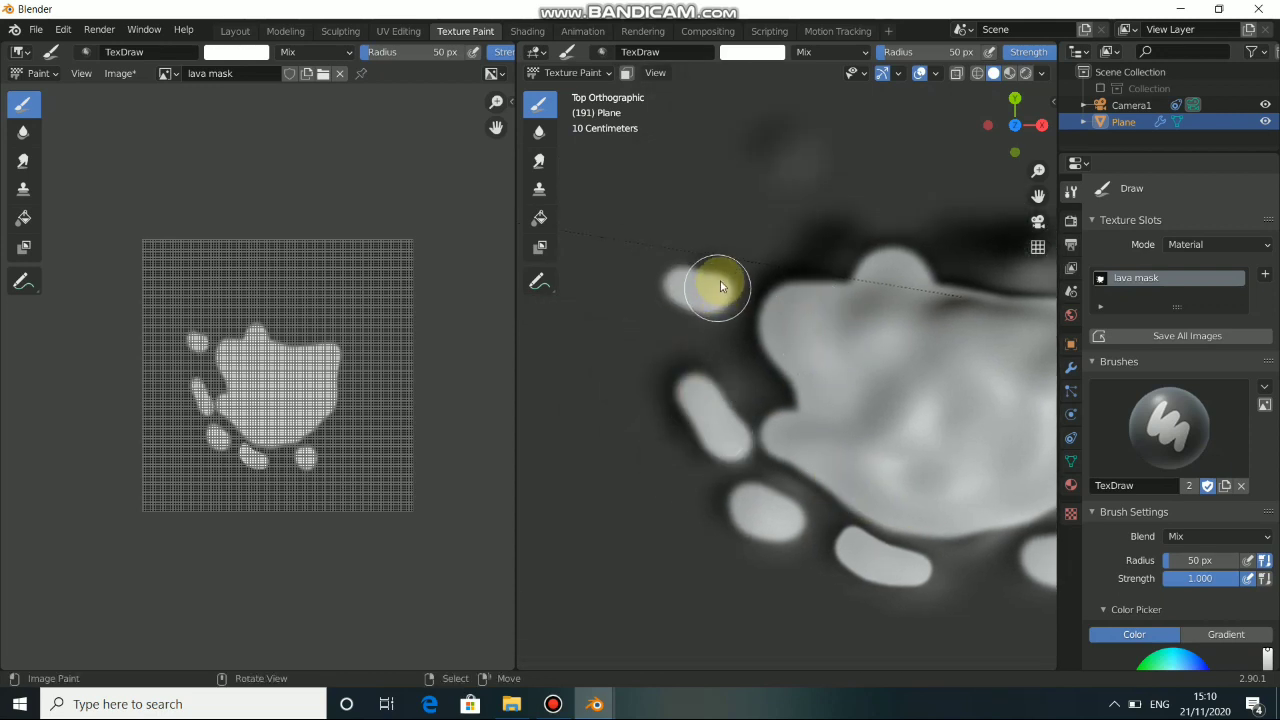
{"action": "mouse_move", "coordinate": [854, 335]}
{"action": "middle_mouse_down", "text": "shift"}
{"action": "mouse_move", "coordinate": [851, 399]}
{"action": "mouse_move", "coordinate": [813, 449]}
{"action": "middle_mouse_up", "text": "shift"}
{"action": "left_click", "coordinate": [828, 310]}
{"action": "left_click", "coordinate": [770, 301]}
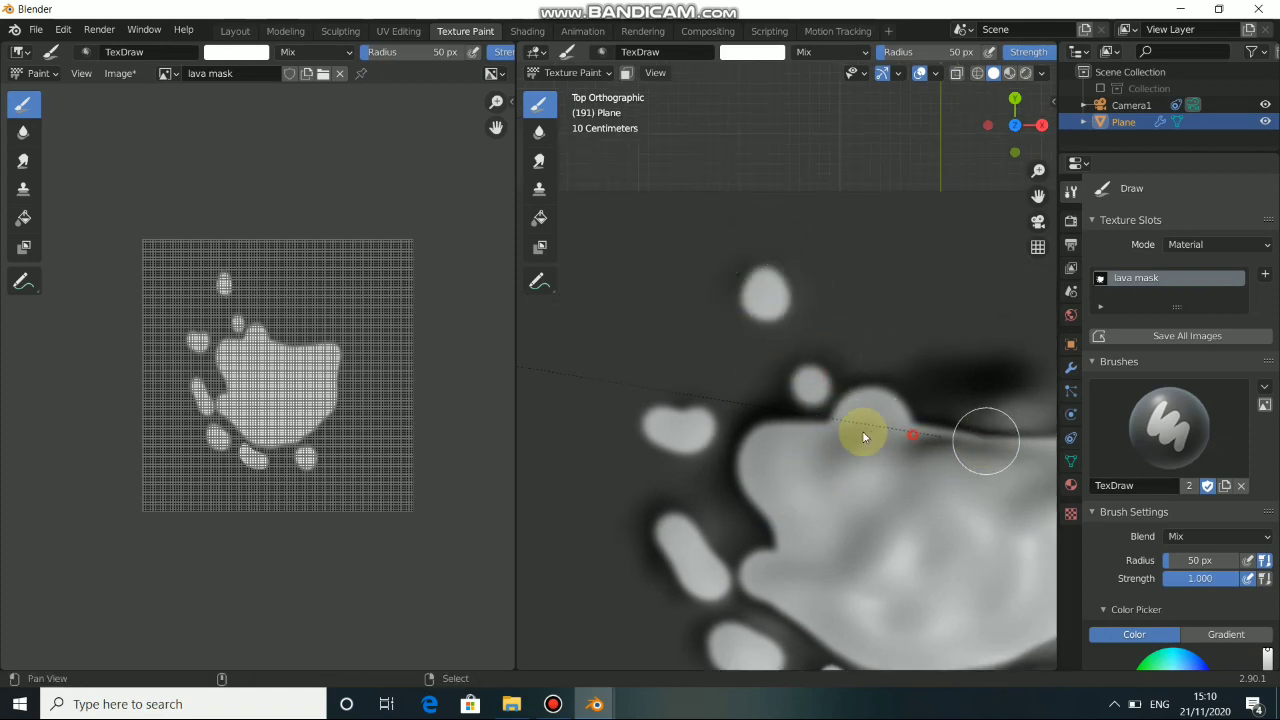
Extend the white lava area with irregular bulges along the crater's upper and right edges.
{"action": "middle_click_drag", "start_coordinate": [986, 443], "coordinate": [817, 406], "text": "shift"}
{"action": "mouse_move", "coordinate": [817, 406]}
{"action": "left_mouse_down"}
{"action": "mouse_move", "coordinate": [931, 376]}
{"action": "mouse_move", "coordinate": [905, 419]}
{"action": "left_mouse_up"}
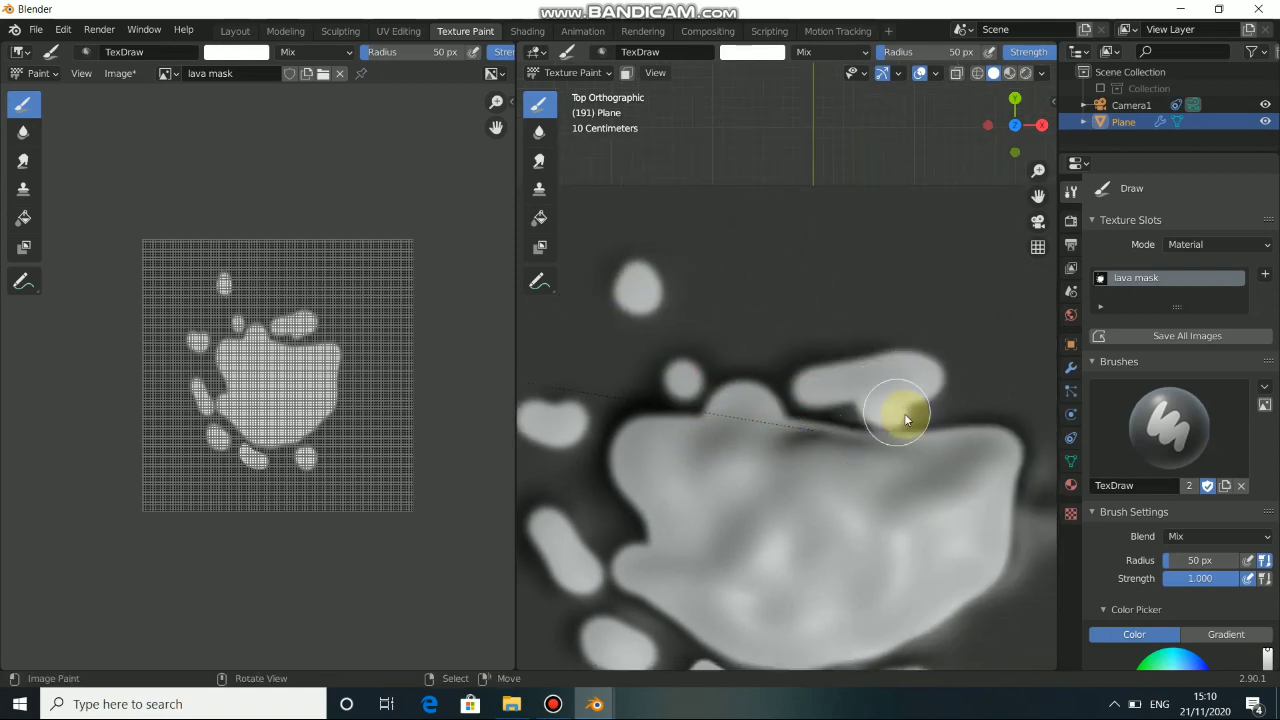
{"action": "mouse_move", "coordinate": [845, 370]}
{"action": "left_mouse_down"}
{"action": "mouse_move", "coordinate": [830, 413]}
{"action": "mouse_move", "coordinate": [862, 423]}
{"action": "mouse_move", "coordinate": [820, 402]}
{"action": "left_mouse_up"}
{"action": "mouse_move", "coordinate": [889, 494]}
{"action": "middle_mouse_down", "text": "shift"}
{"action": "mouse_move", "coordinate": [838, 490]}
{"action": "mouse_move", "coordinate": [833, 470]}
{"action": "middle_mouse_up", "text": "shift"}
{"action": "mouse_move", "coordinate": [862, 470]}
{"action": "left_mouse_down"}
{"action": "mouse_move", "coordinate": [831, 500]}
{"action": "mouse_move", "coordinate": [840, 477]}
{"action": "left_mouse_up"}
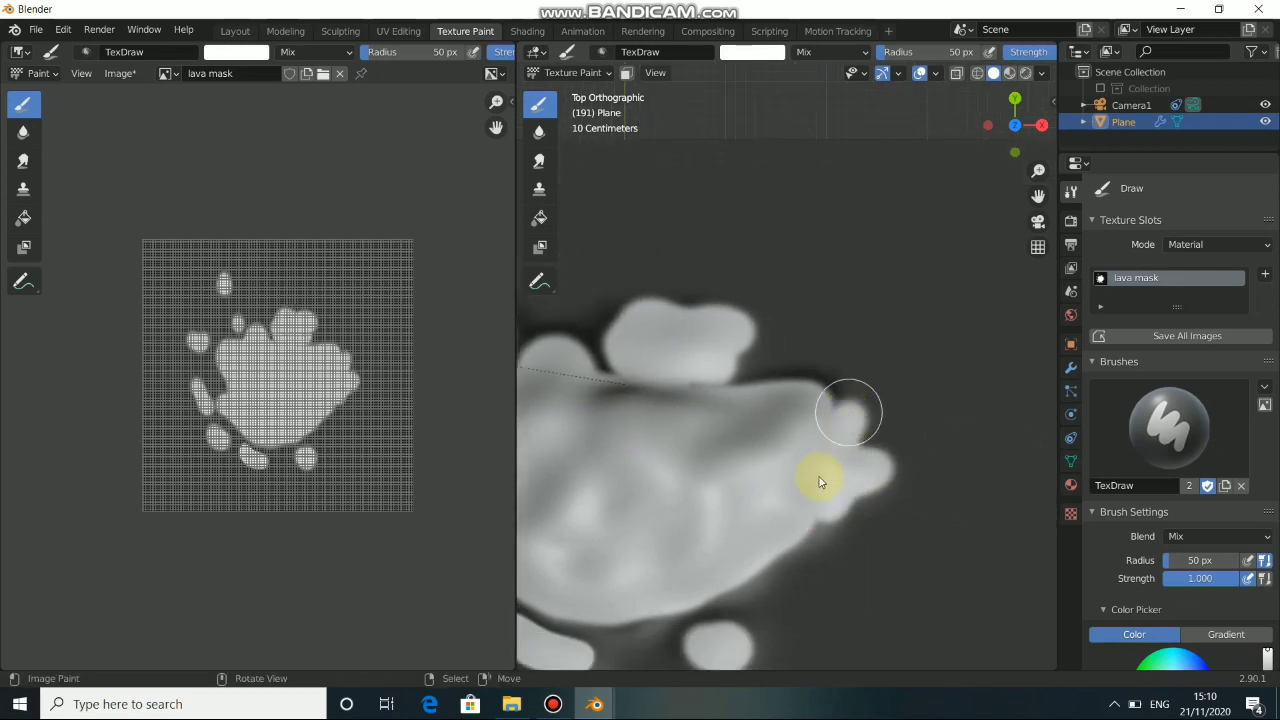
Check the full mask from above and save the updated lava mask image.
{"action": "scroll", "coordinate": [812, 483], "scroll_direction": "down", "scroll_amount": 5}
{"action": "scroll", "coordinate": [717, 460], "scroll_direction": "up", "scroll_amount": 1}
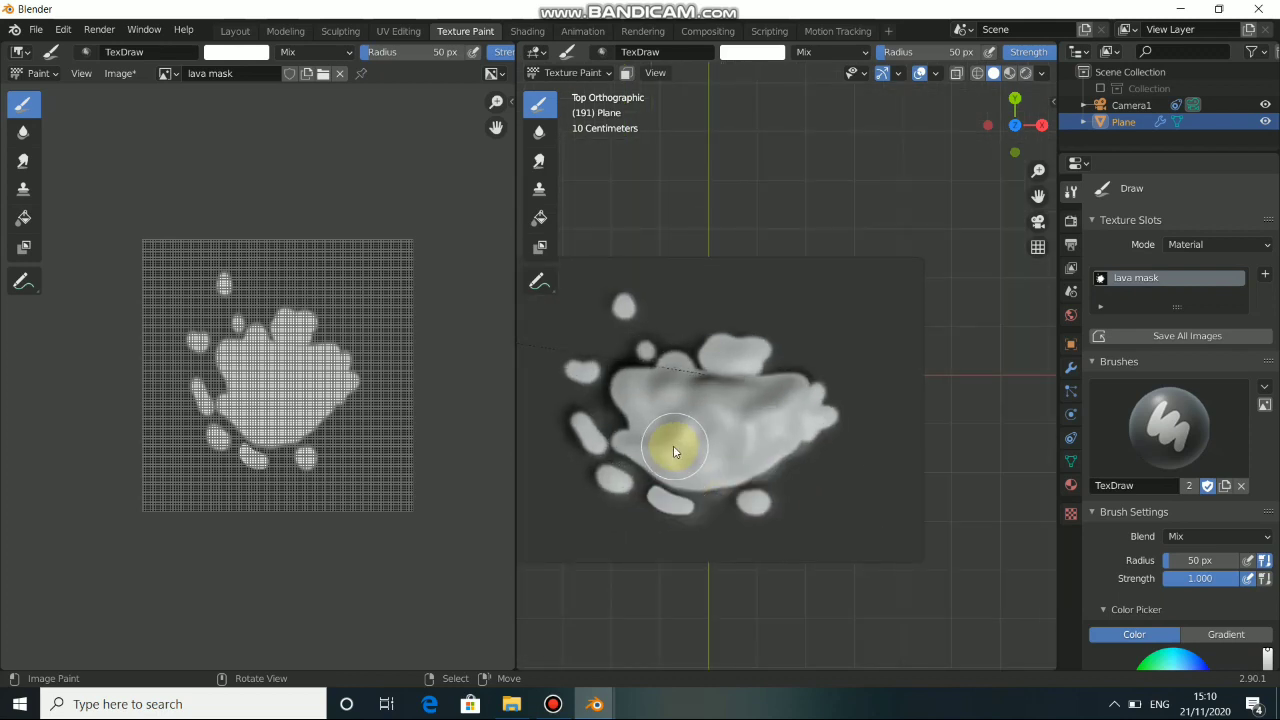
{"action": "left_click", "coordinate": [121, 74]}
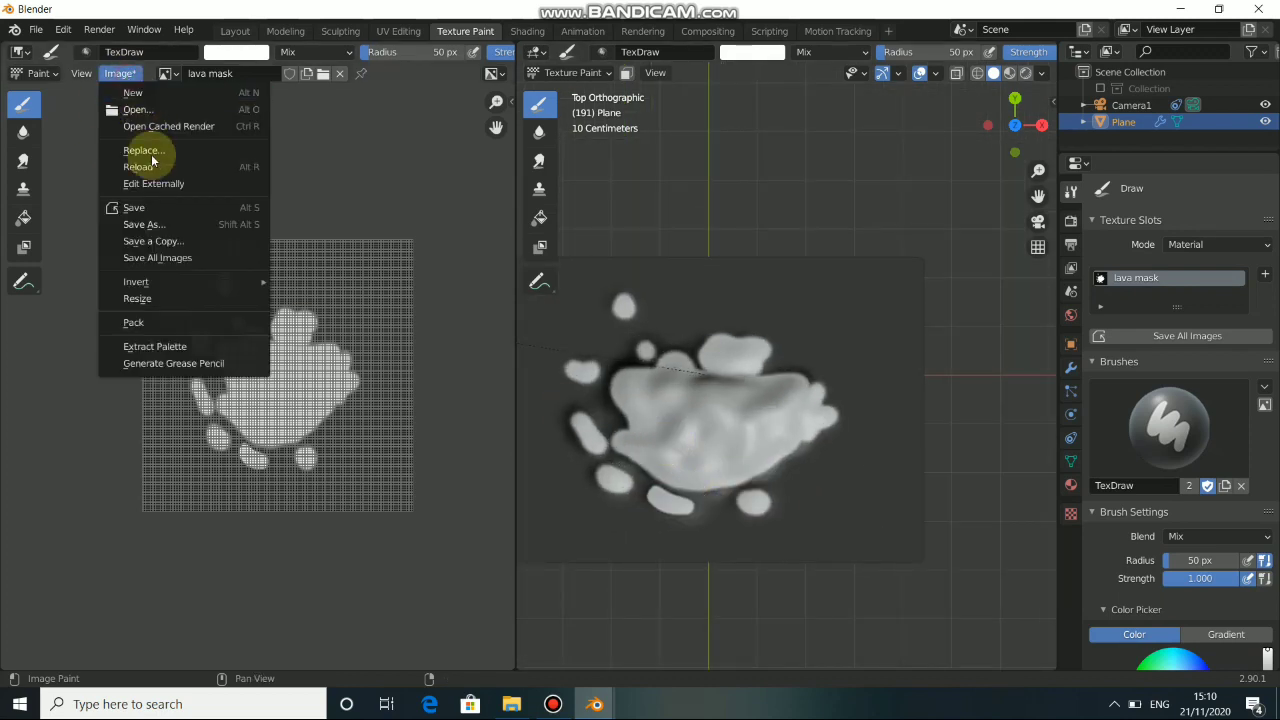
{"action": "left_click", "coordinate": [150, 207]}
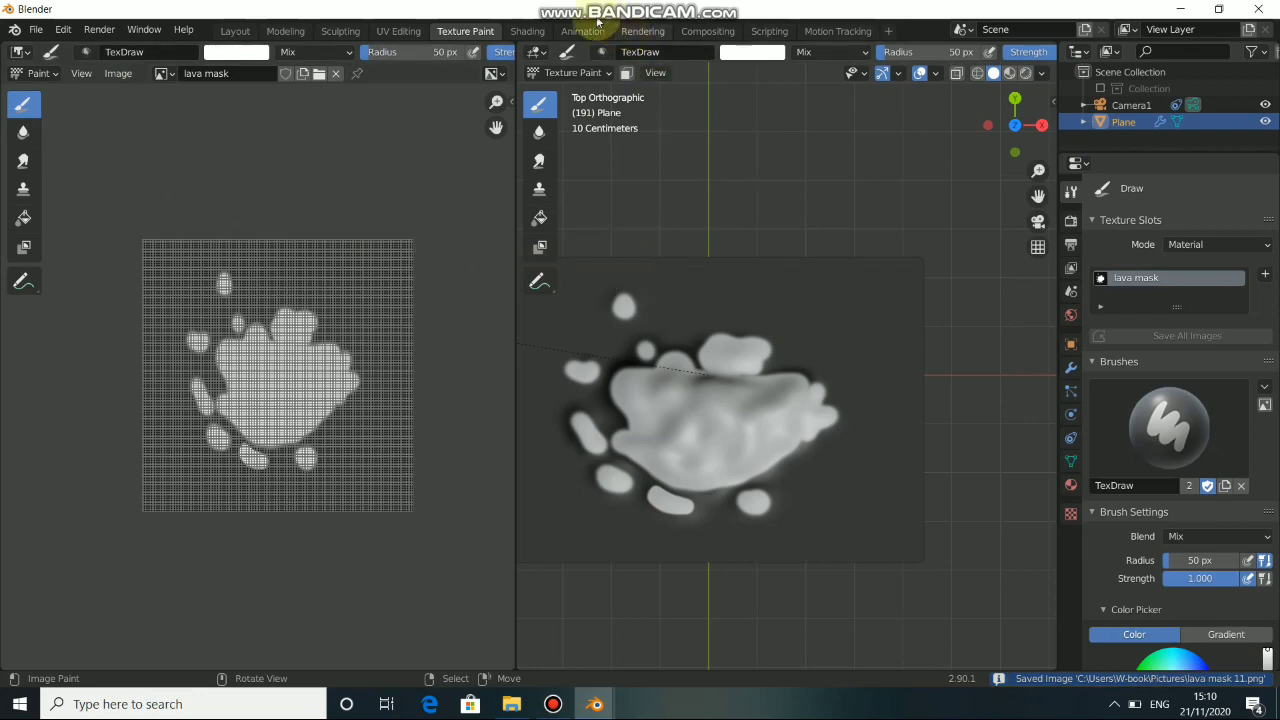
Detach the lava mask texture from the Principled BSDF's base color in the Shading workspace and place it beside that shader.
{"action": "left_click", "coordinate": [529, 32]}
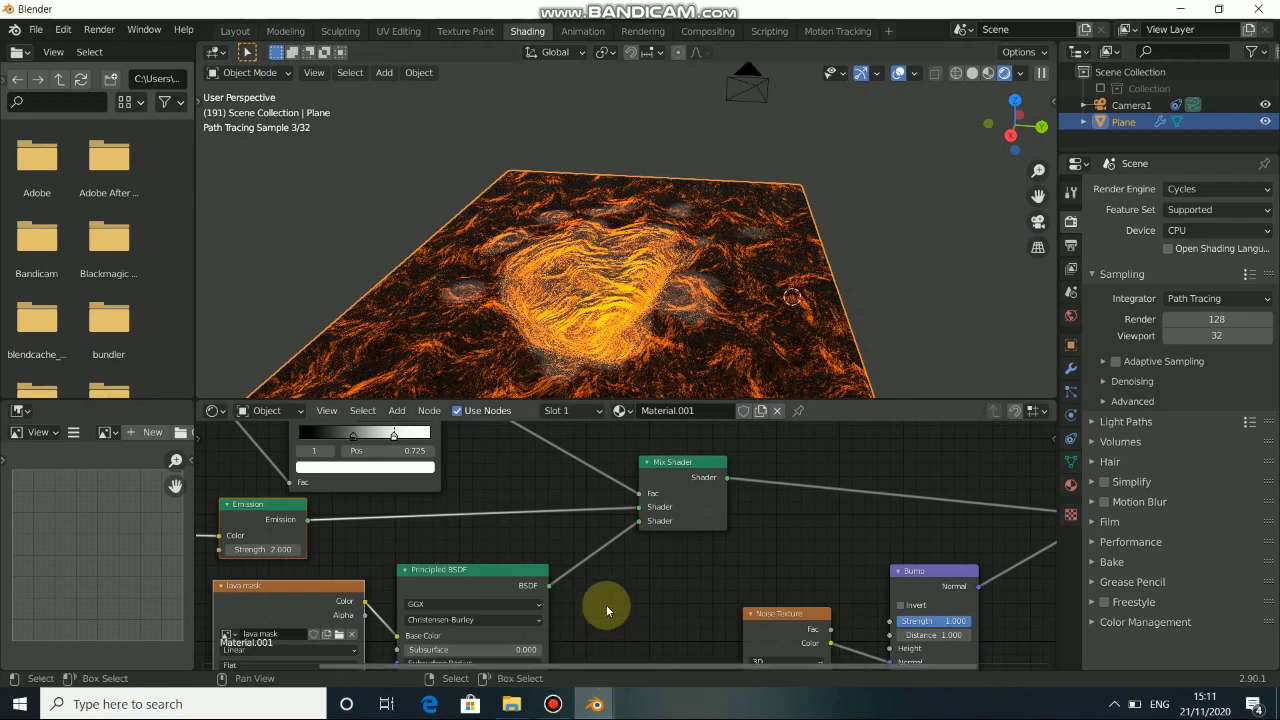
{"action": "middle_click_drag", "start_coordinate": [230, 665], "coordinate": [562, 581]}
{"action": "left_click_drag", "start_coordinate": [496, 489], "coordinate": [454, 546]}
{"action": "left_click", "coordinate": [462, 532]}
{"action": "left_click_drag", "start_coordinate": [672, 533], "coordinate": [503, 561]}
{"action": "left_click_drag", "start_coordinate": [503, 559], "coordinate": [869, 544]}
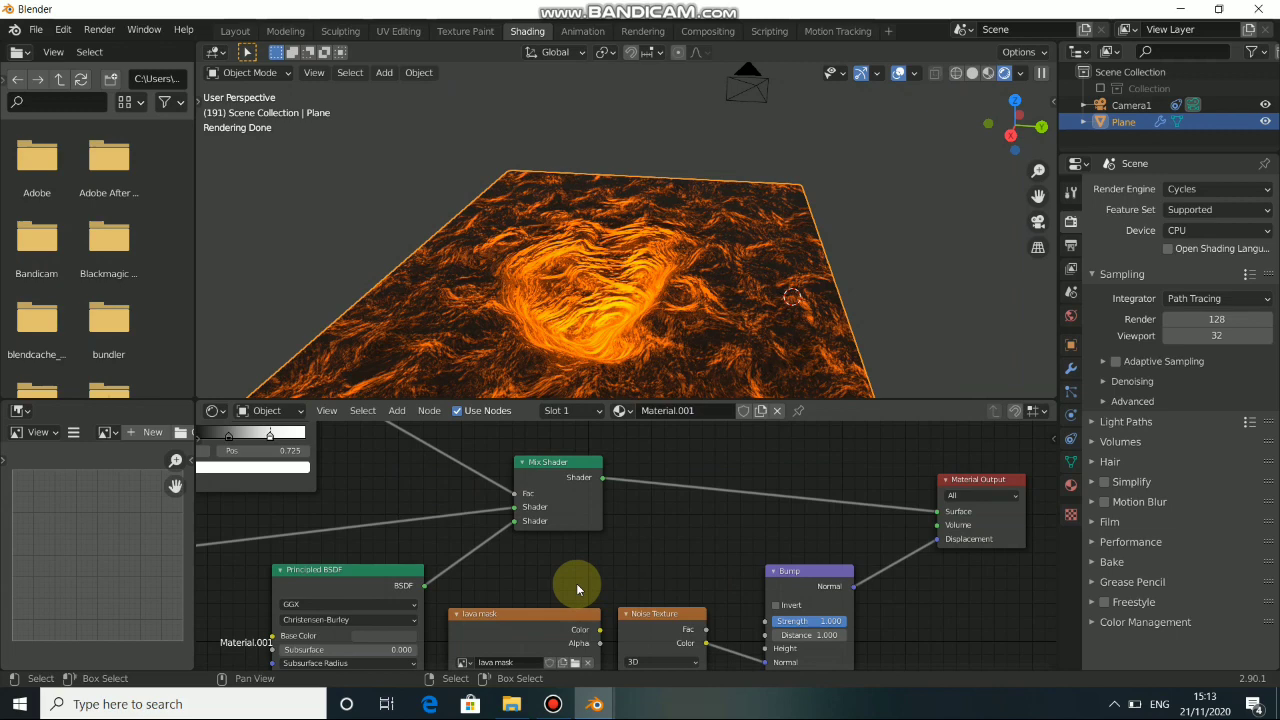
{"action": "middle_click_drag", "start_coordinate": [569, 577], "coordinate": [551, 549]}
{"action": "scroll", "coordinate": [632, 524], "scroll_direction": "down", "scroll_amount": 5}
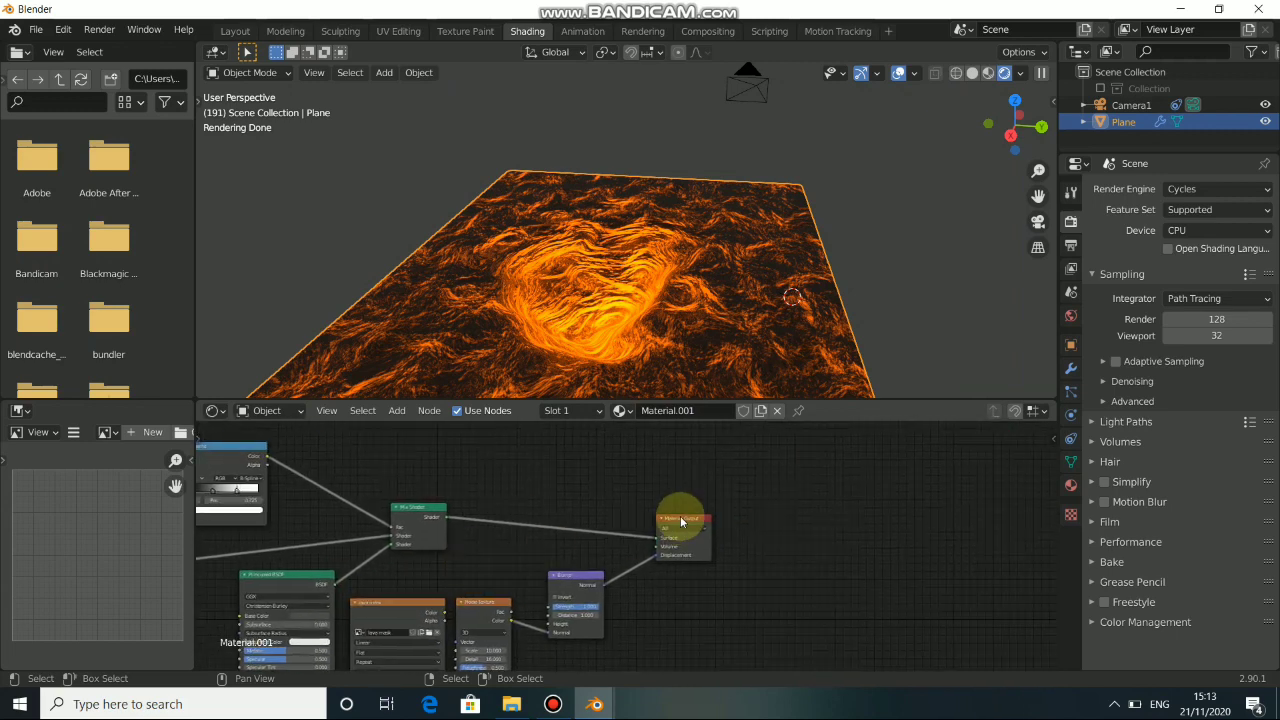
Space out the node tree by moving Material Output farther from the Mix Shader and the lava mask texture above it.
{"action": "left_click_drag", "start_coordinate": [680, 529], "coordinate": [852, 500]}
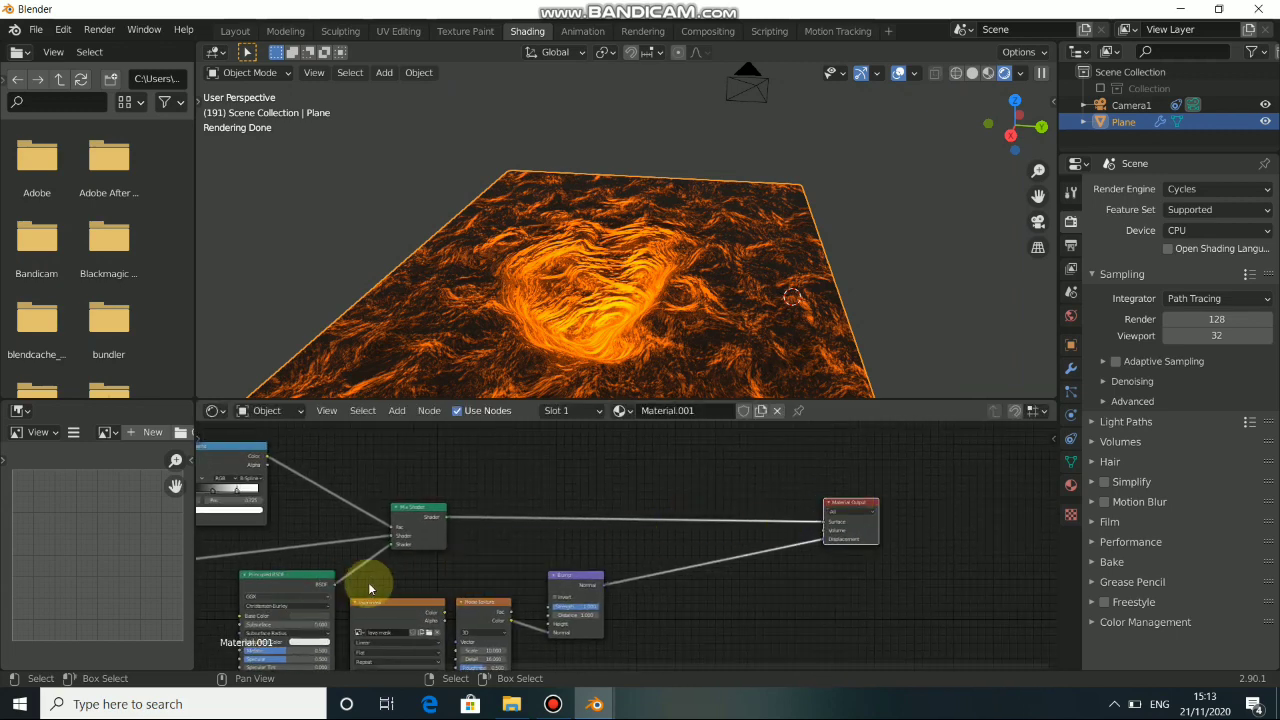
{"action": "left_click_drag", "start_coordinate": [414, 613], "coordinate": [532, 419]}
{"action": "middle_click_drag", "start_coordinate": [546, 423], "coordinate": [560, 491]}
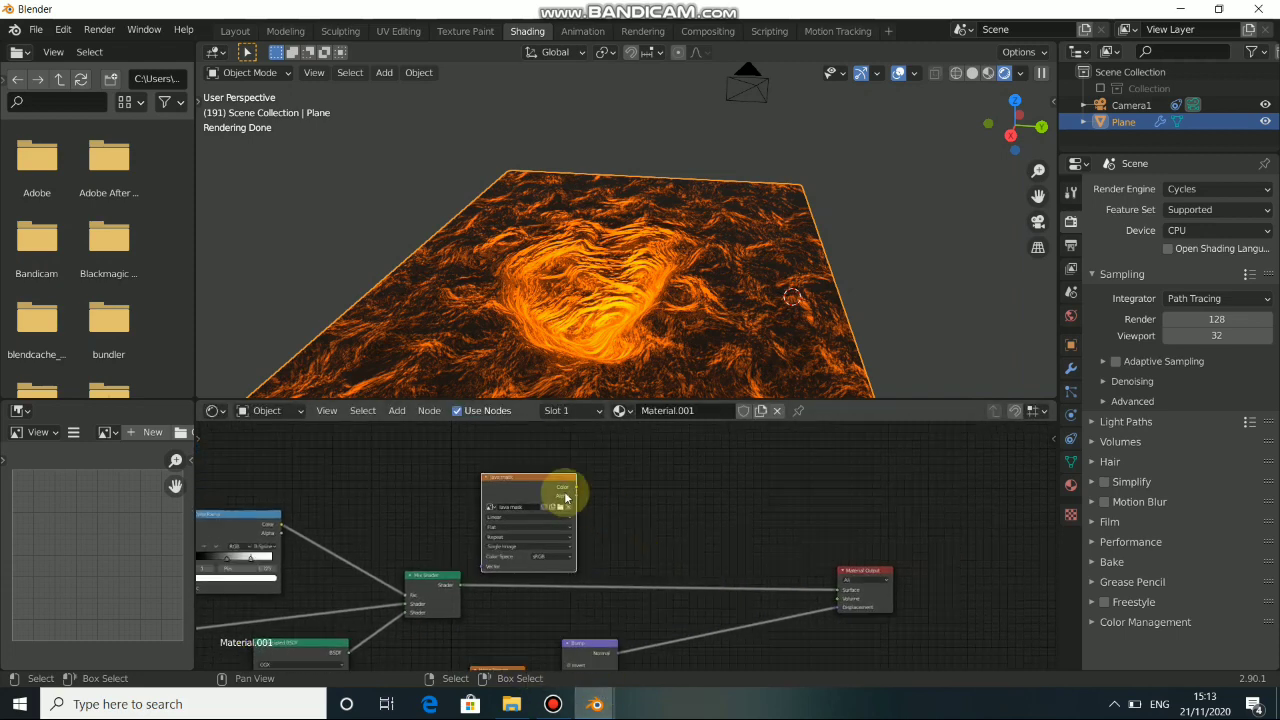
Preview the lava mask directly on the plane from another side and restore the Mix Shader as the material's output.
{"action": "left_click", "coordinate": [541, 493], "text": "ctrl+shift"}
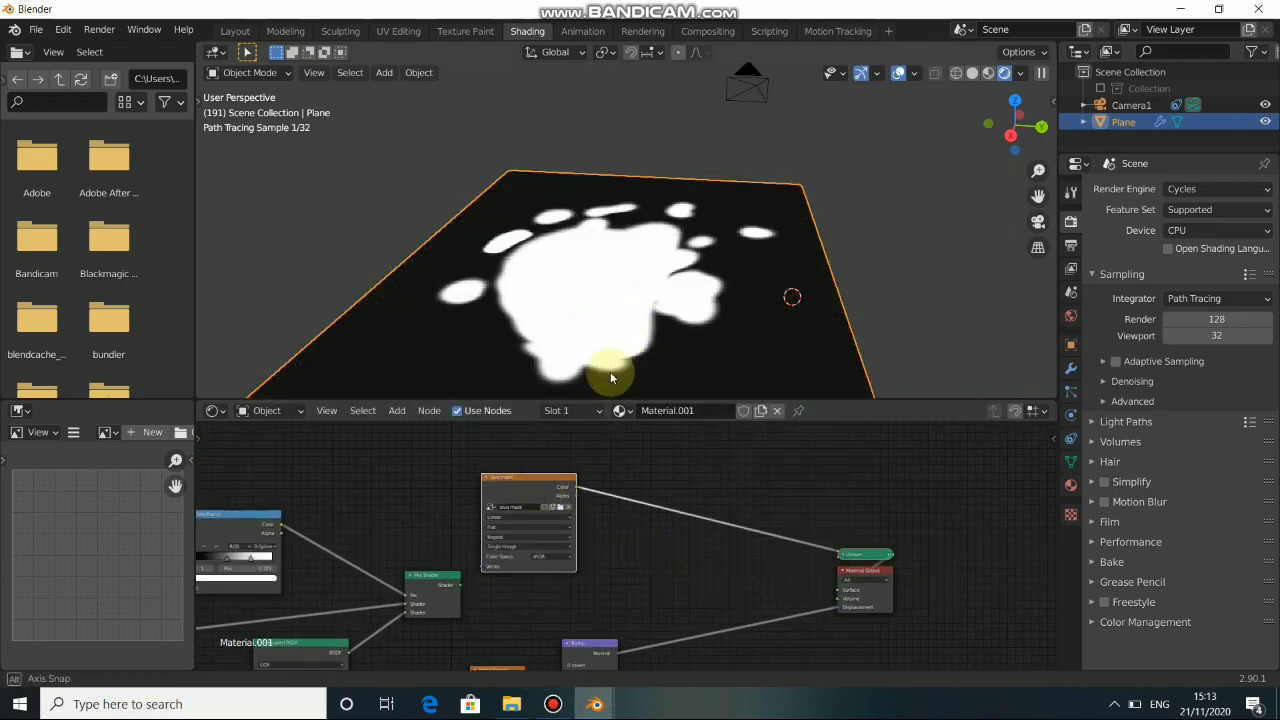
{"action": "middle_click_drag", "start_coordinate": [610, 371], "coordinate": [468, 383]}
{"action": "left_click", "coordinate": [426, 586], "text": "ctrl+shift"}
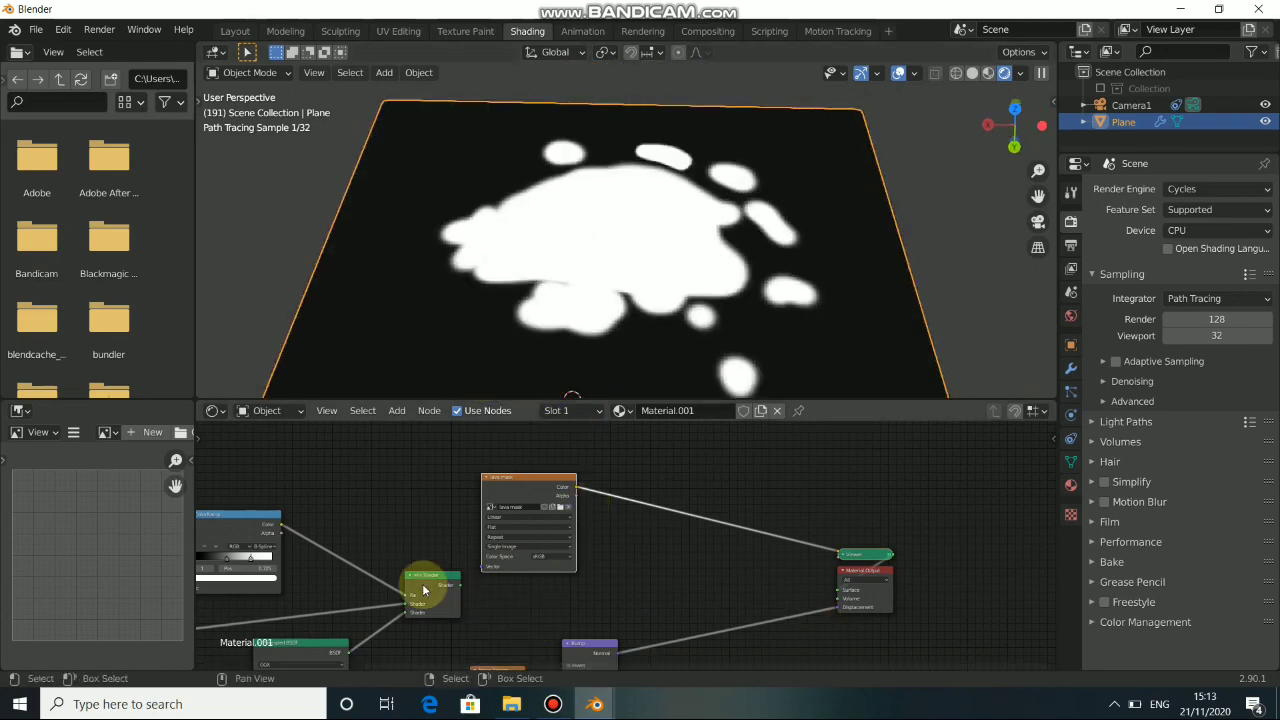
{"action": "left_click_drag", "start_coordinate": [543, 491], "coordinate": [436, 463]}
{"action": "left_click_drag", "start_coordinate": [440, 580], "coordinate": [446, 579]}
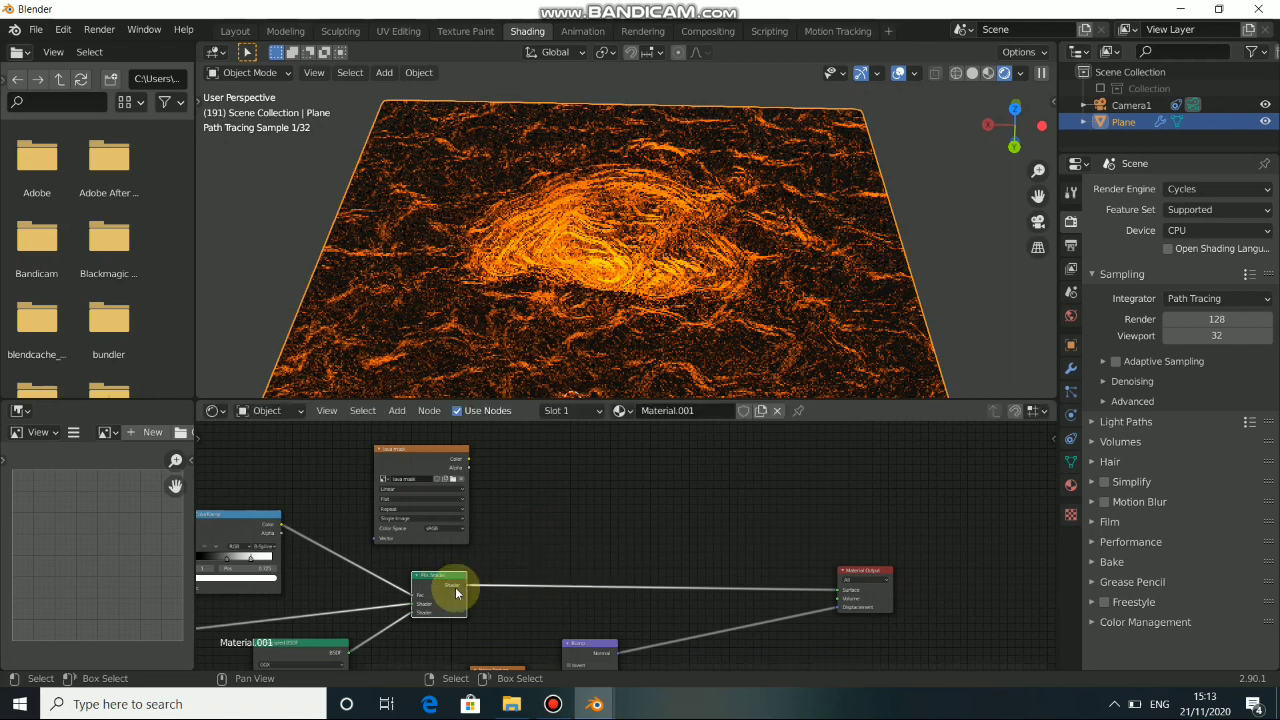
Insert a duplicate Mix Shader before Material Output and connect a new Holdout shader to its second shader input.
{"action": "left_click_drag", "start_coordinate": [456, 593], "coordinate": [660, 547]}
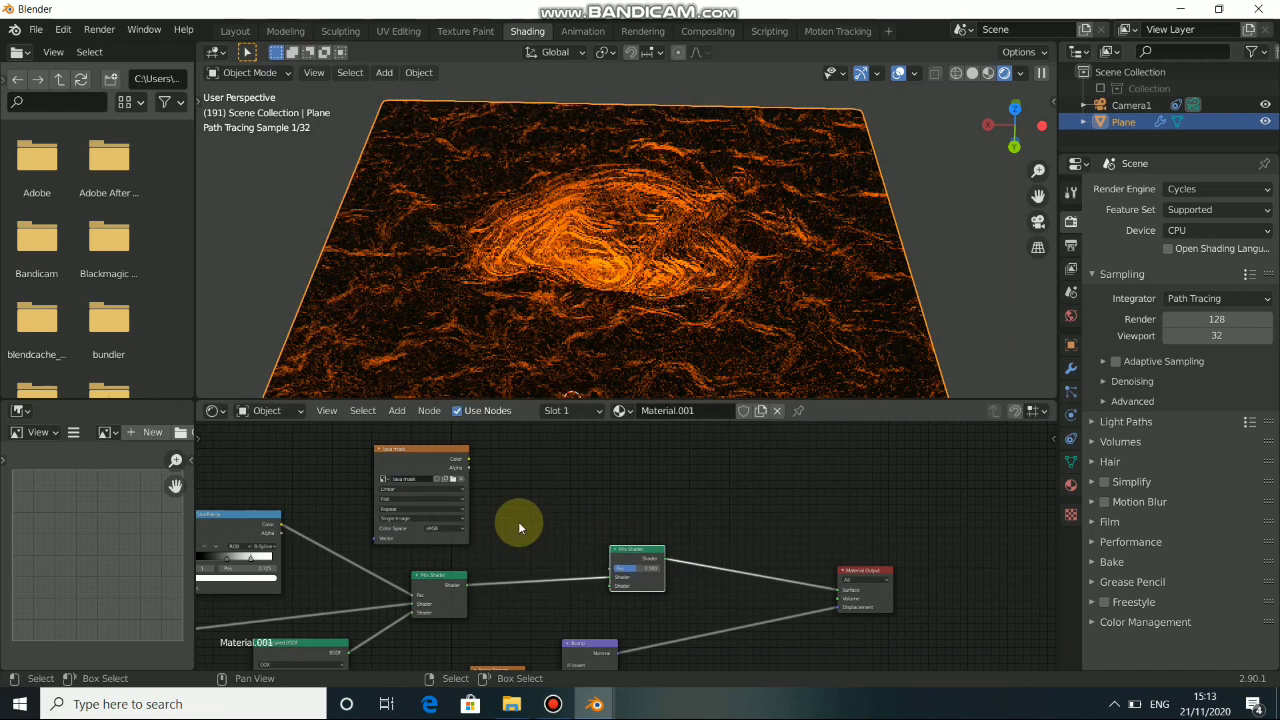
{"action": "key", "text": "shift+a"}
{"action": "mouse_move", "coordinate": [550, 457]}
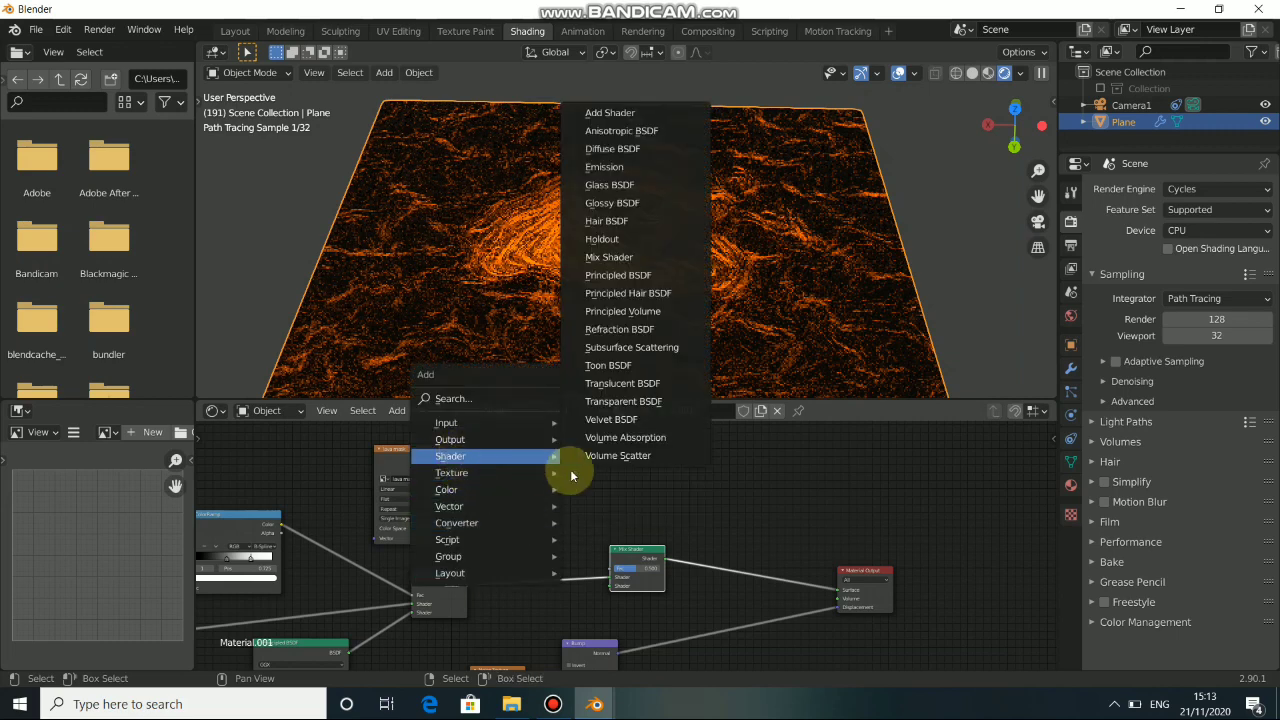
{"action": "left_click", "coordinate": [615, 240]}
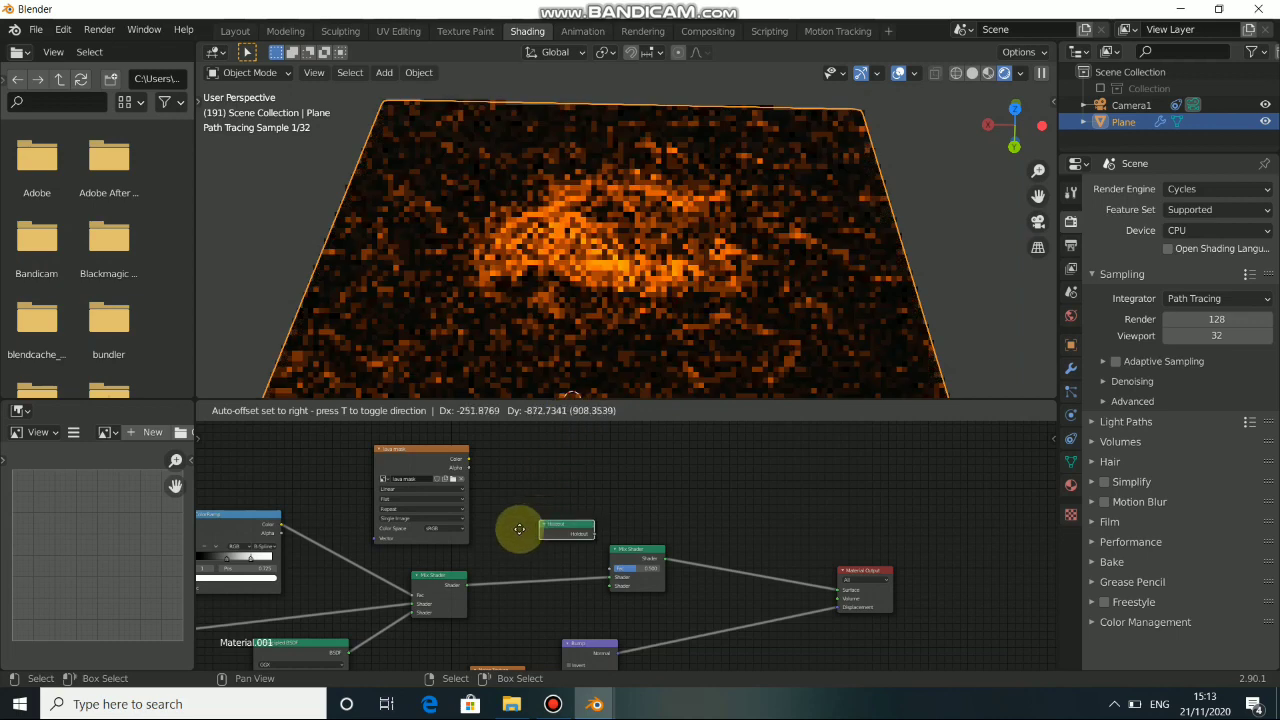
{"action": "left_click", "coordinate": [510, 536]}
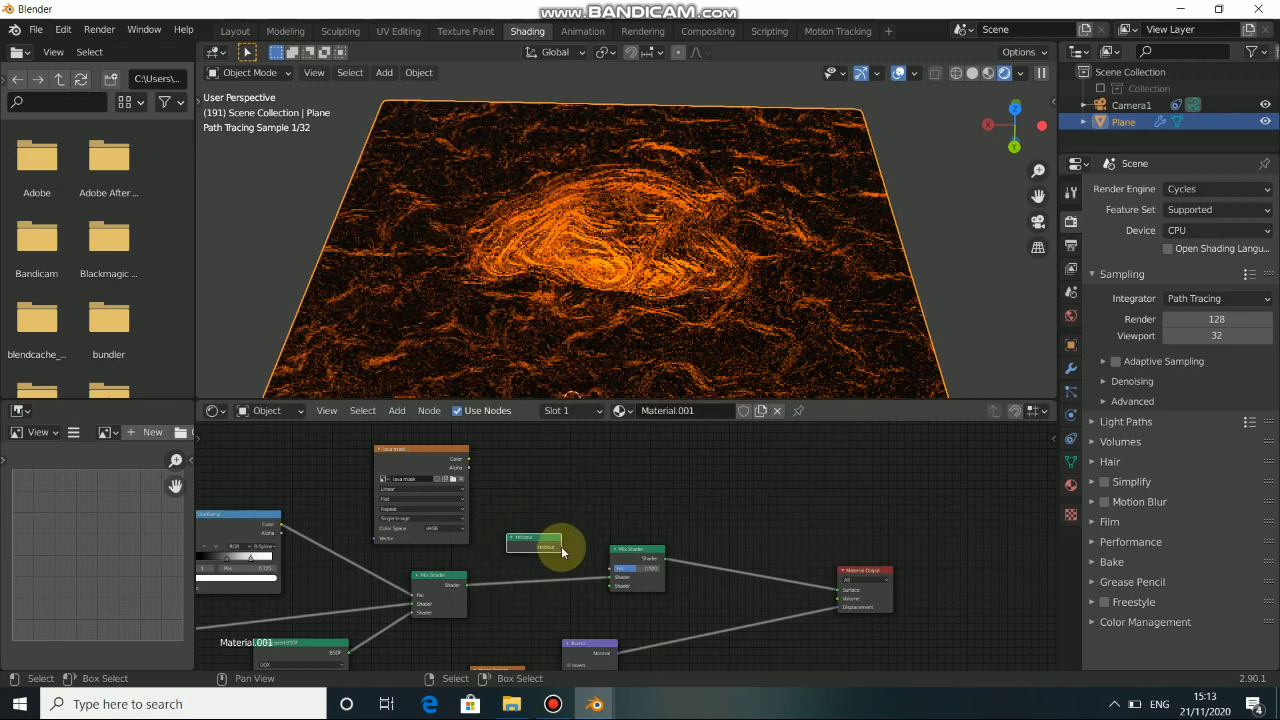
{"action": "left_click_drag", "start_coordinate": [560, 545], "coordinate": [550, 609]}
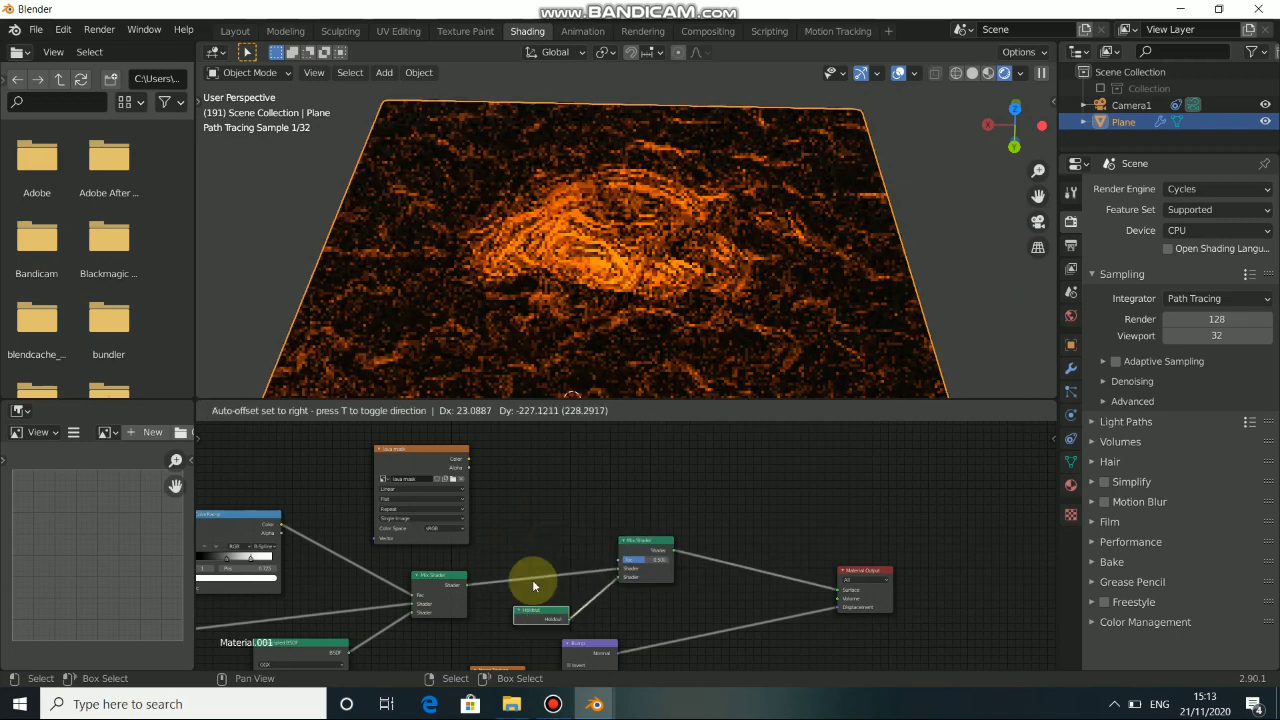
Drive the new Mix Shader's factor with the lava mask color, passing it through an Invert node.
{"action": "left_click_drag", "start_coordinate": [435, 458], "coordinate": [590, 561]}
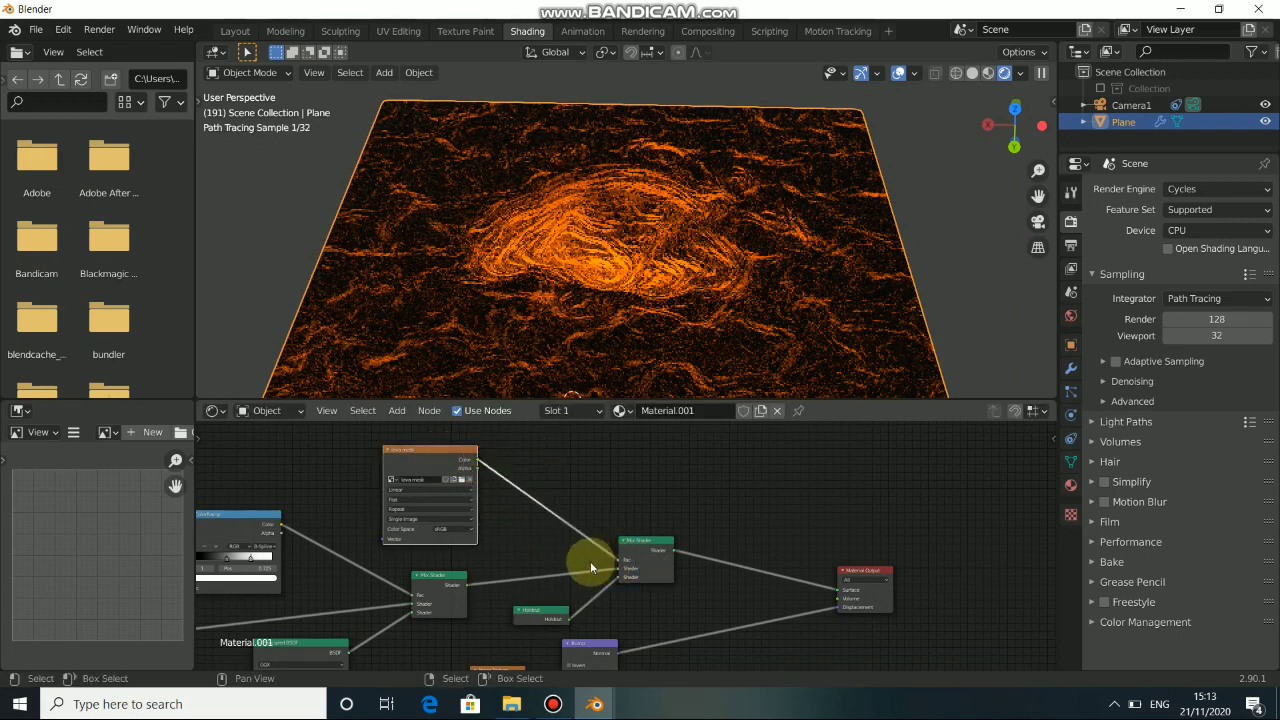
{"action": "left_click_drag", "start_coordinate": [412, 455], "coordinate": [400, 454]}
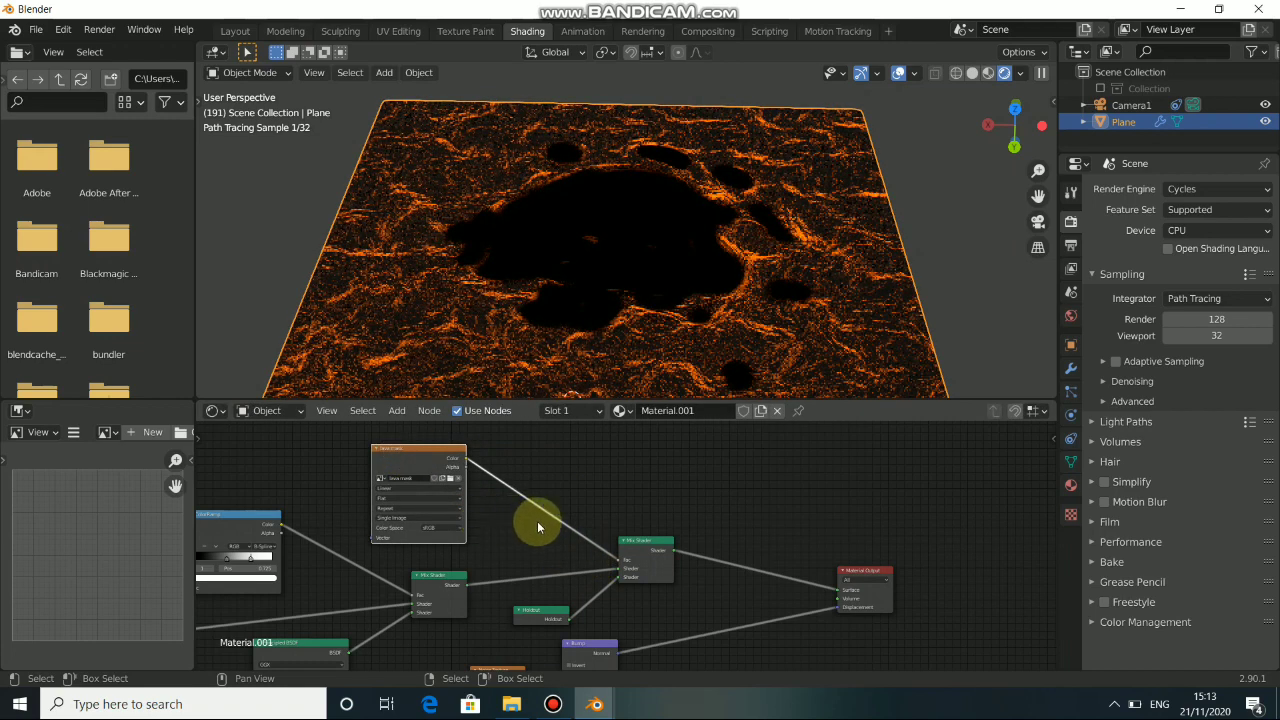
{"action": "key", "text": "shift+a"}
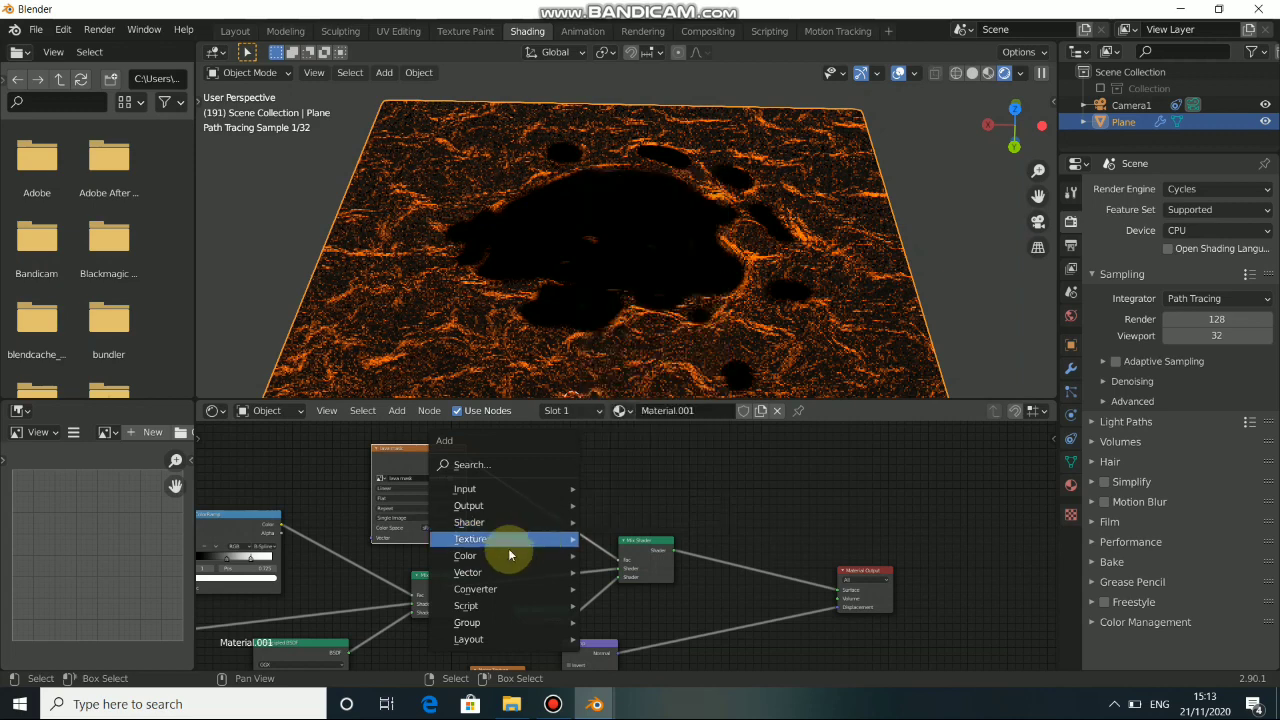
{"action": "mouse_move", "coordinate": [542, 554]}
{"action": "left_click", "coordinate": [615, 508]}
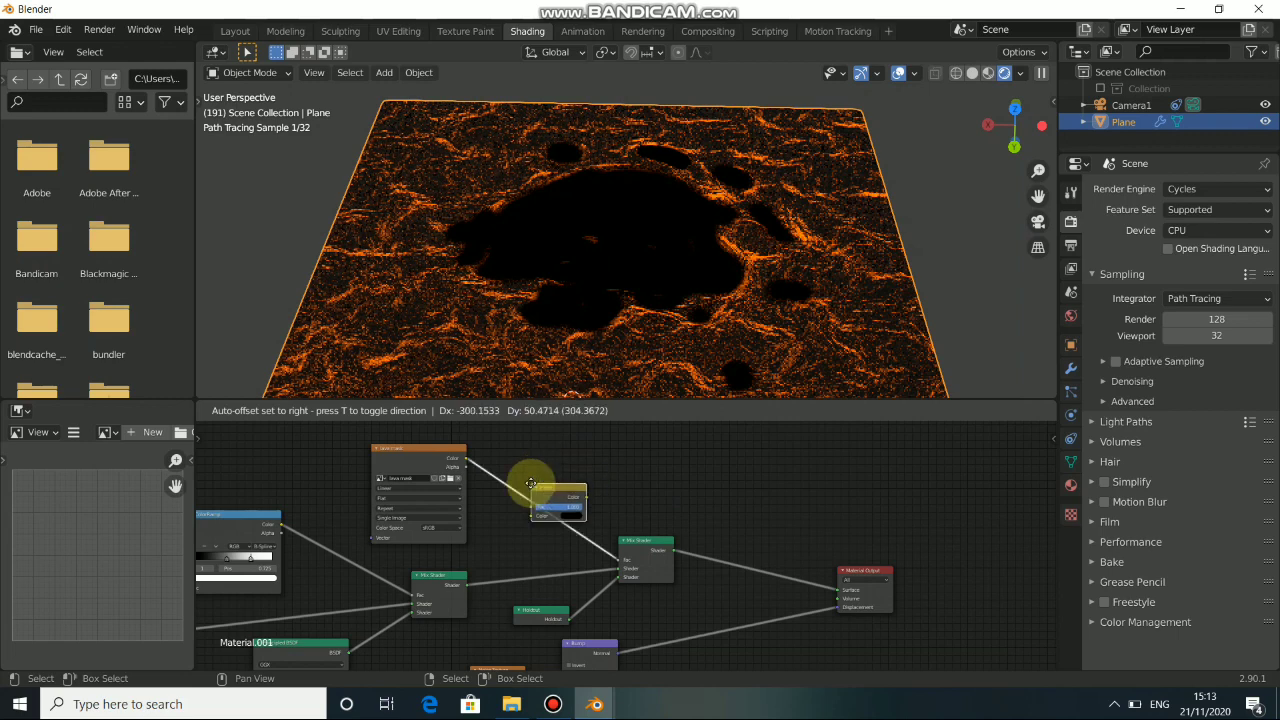
{"action": "left_click", "coordinate": [531, 486]}
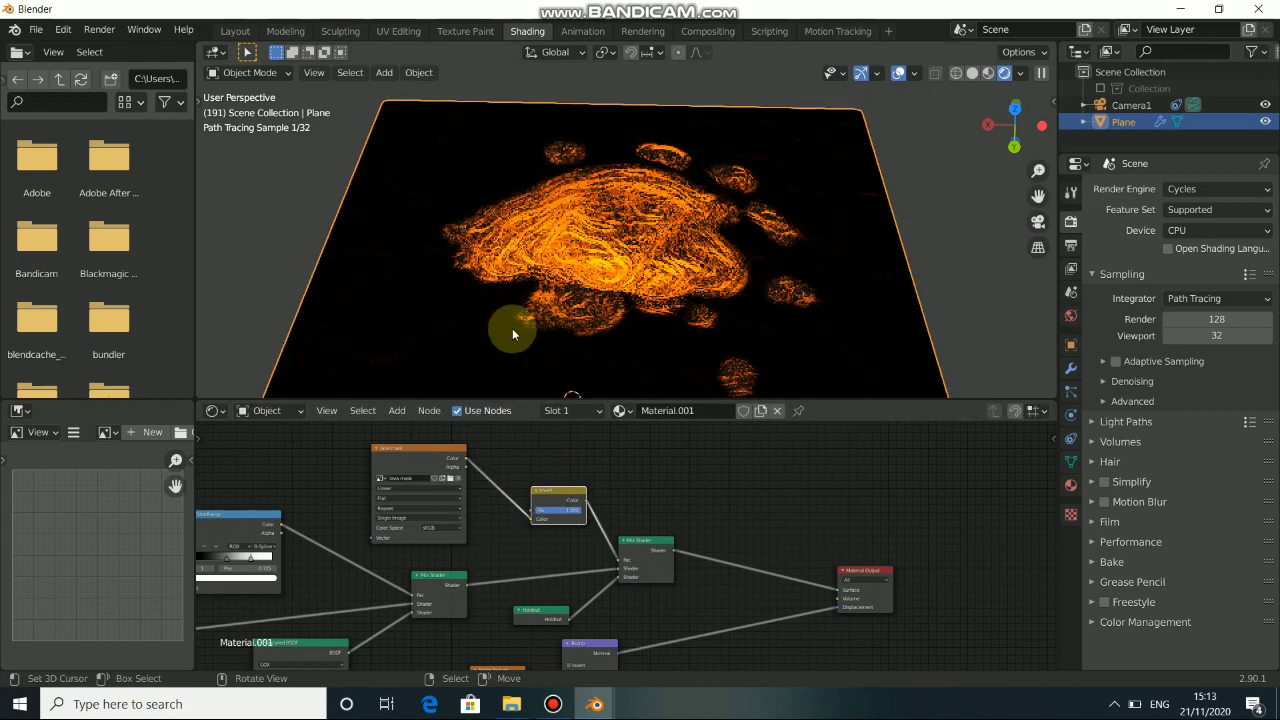
View the masked lava plane through the tracked camera and reposition the Material Output node.
{"action": "key", "text": "KP_0"}
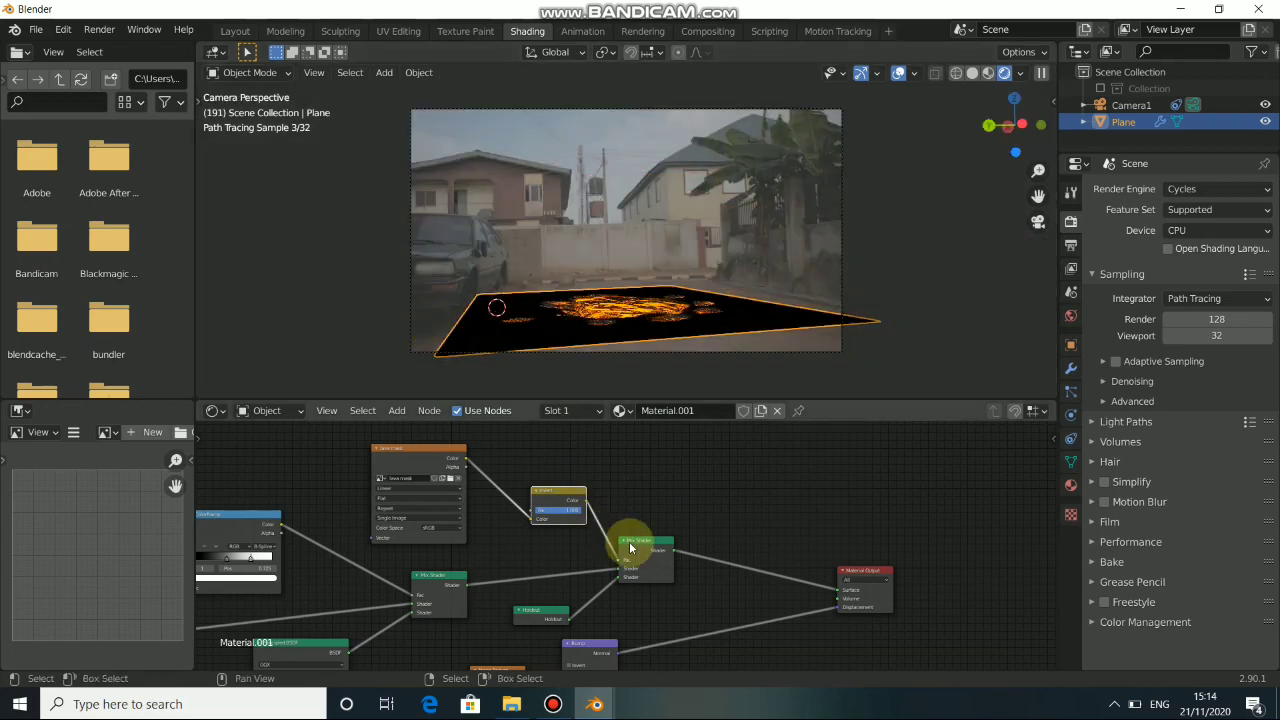
{"action": "middle_click_drag", "start_coordinate": [684, 507], "coordinate": [638, 474]}
{"action": "left_click_drag", "start_coordinate": [835, 543], "coordinate": [857, 502]}
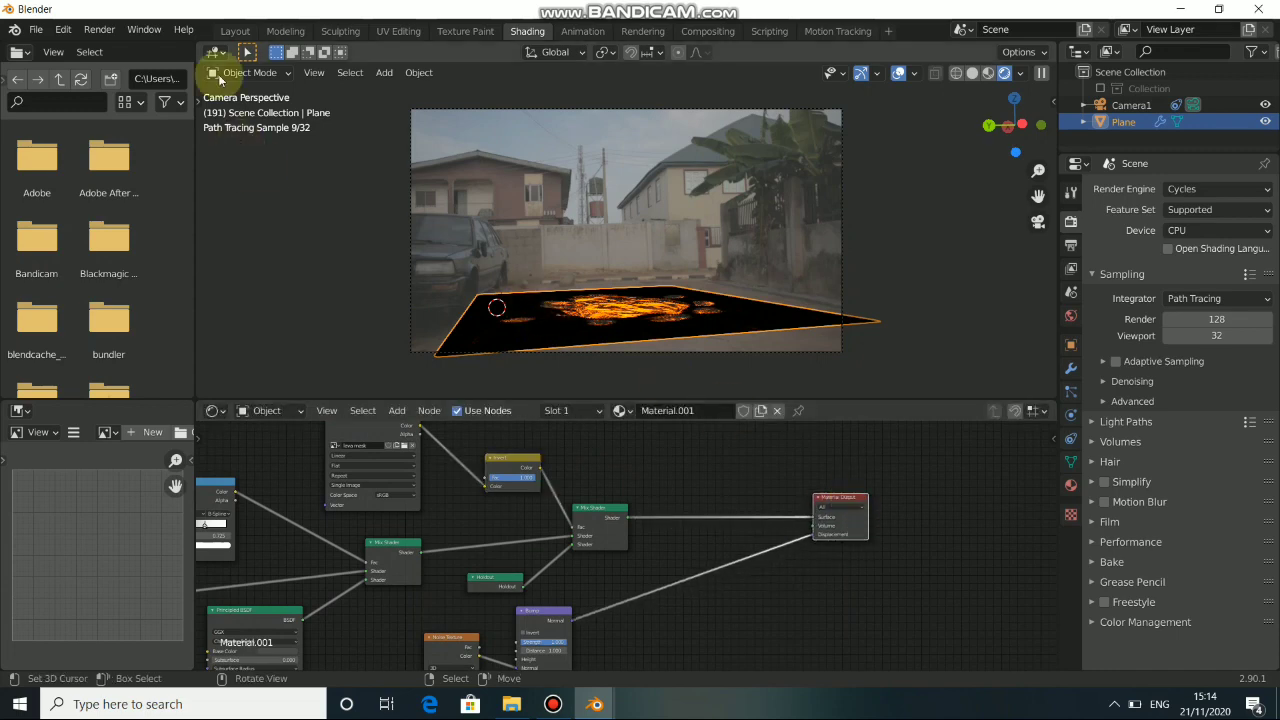
Show the lava plane through the camera with rendered shading in the Layout workspace.
{"action": "left_click", "coordinate": [236, 31]}
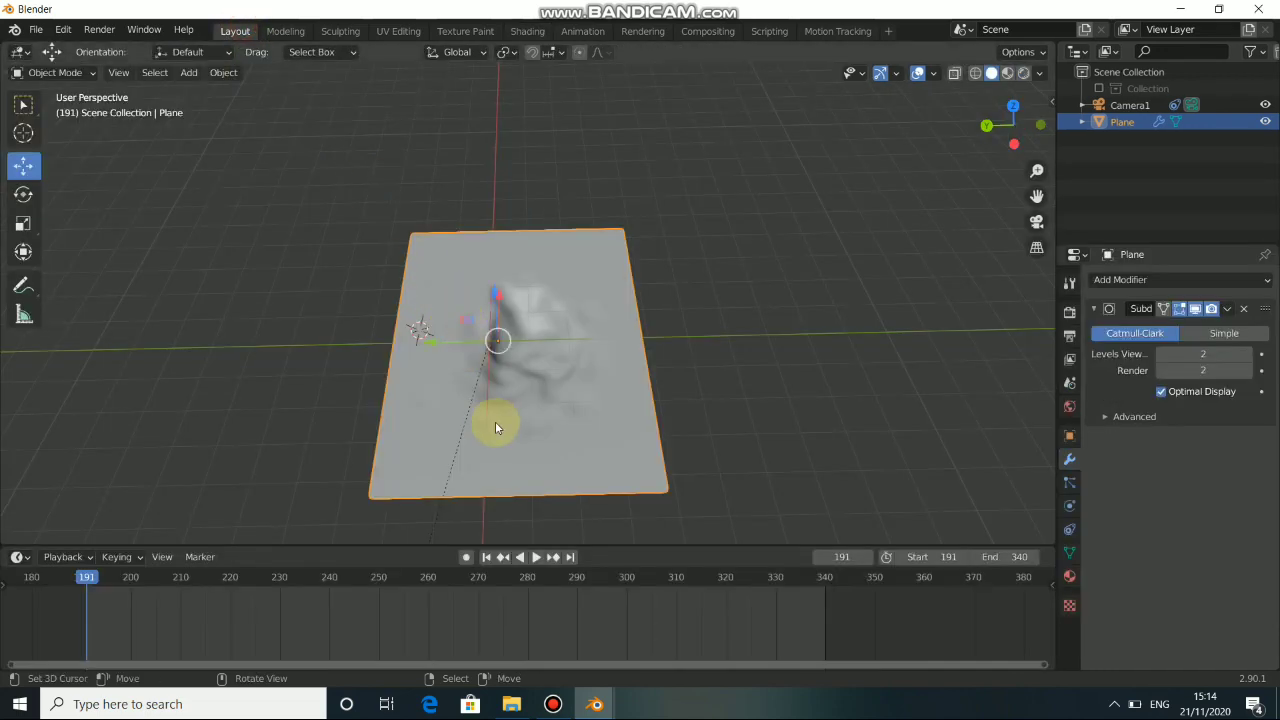
{"action": "key", "text": "KP_0"}
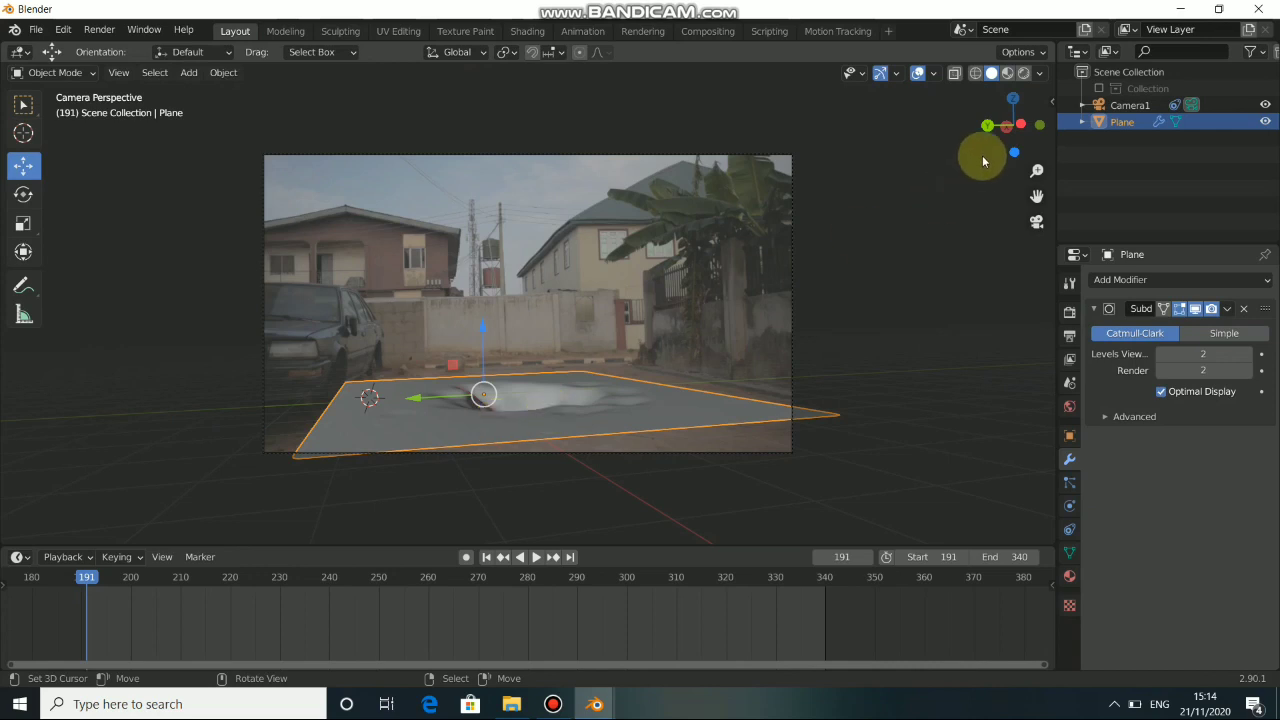
{"action": "left_click", "coordinate": [1023, 73]}
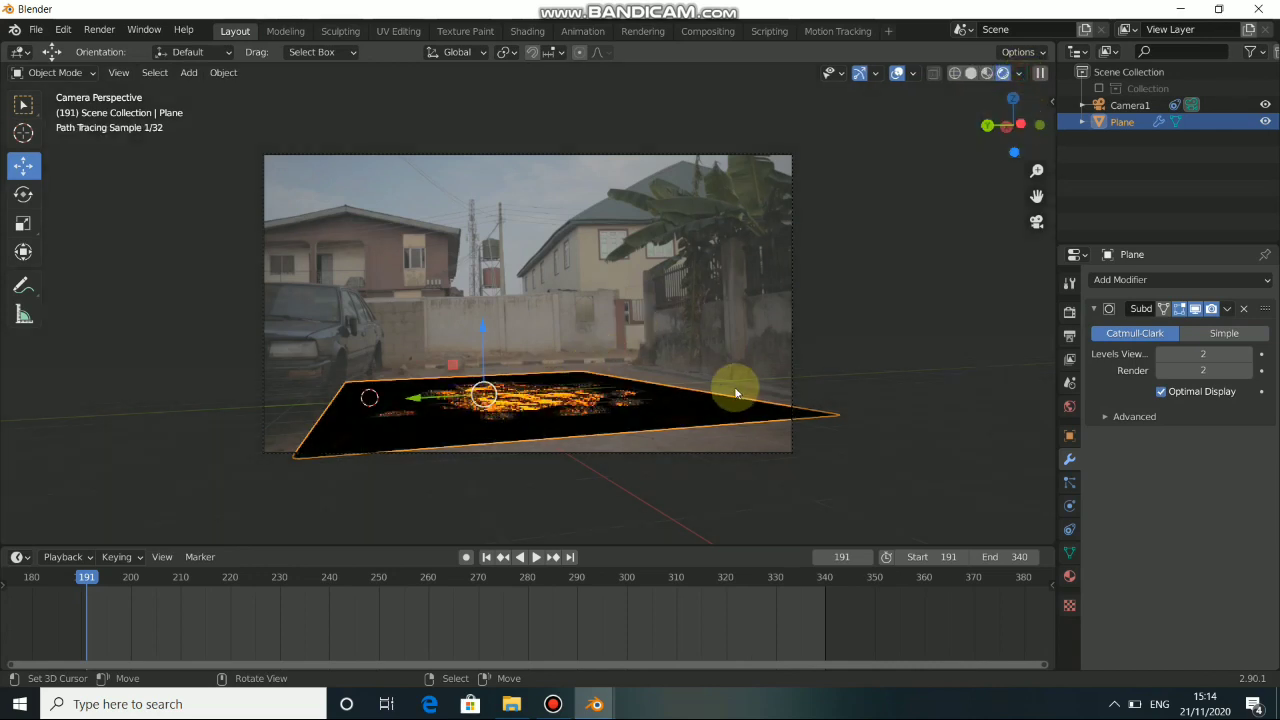
{"action": "scroll", "coordinate": [432, 400], "scroll_direction": "up", "scroll_amount": 3}
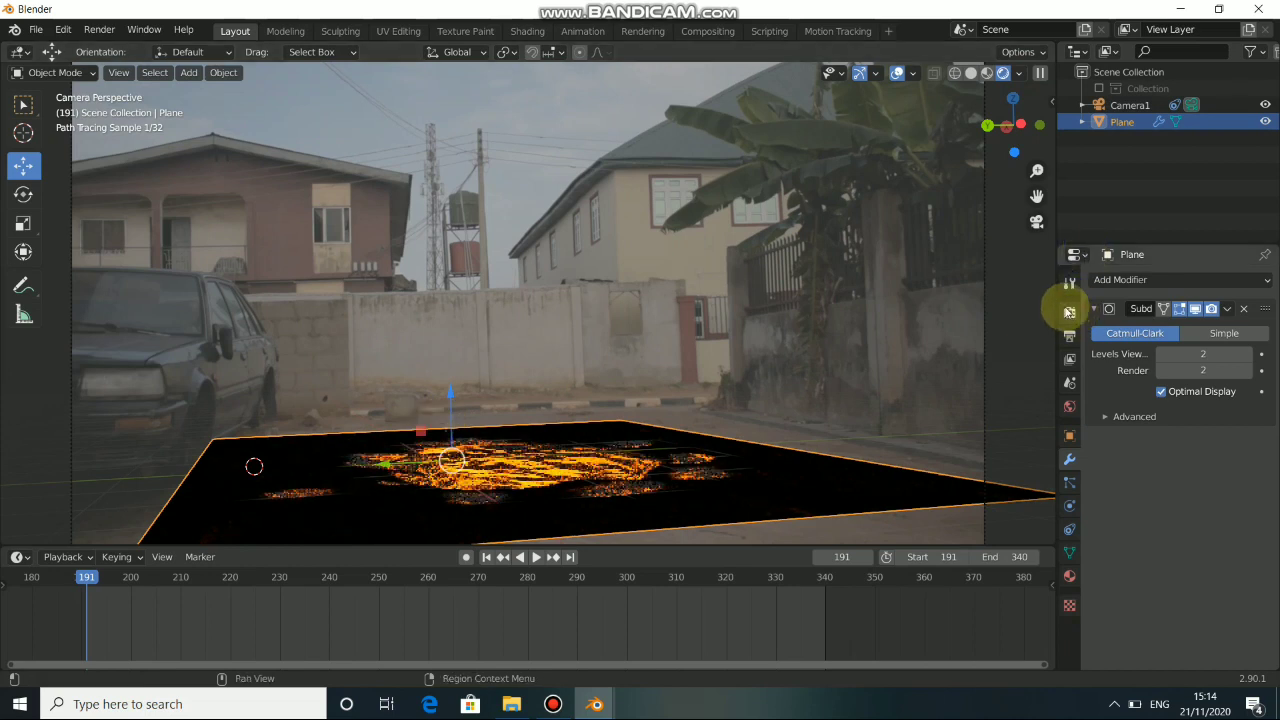
Enable the transparent film background in the scene's Cycles render settings.
{"action": "left_click", "coordinate": [1068, 312]}
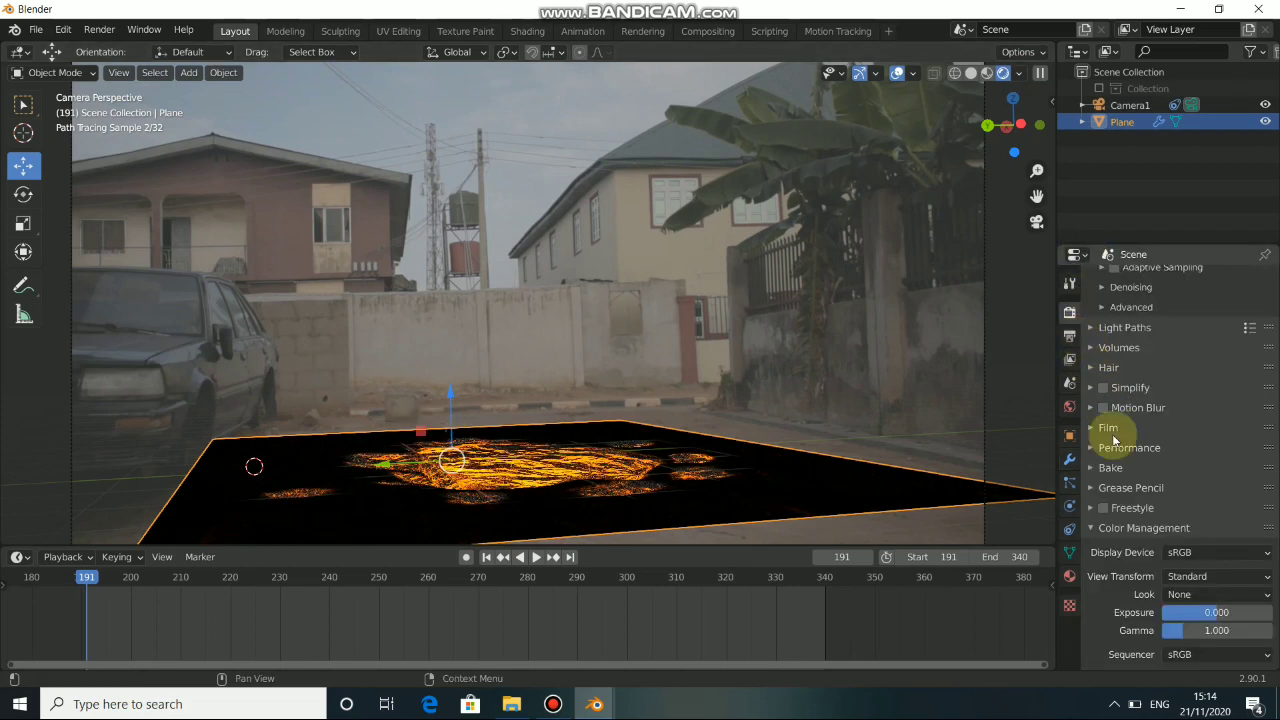
{"action": "left_click", "coordinate": [1096, 430]}
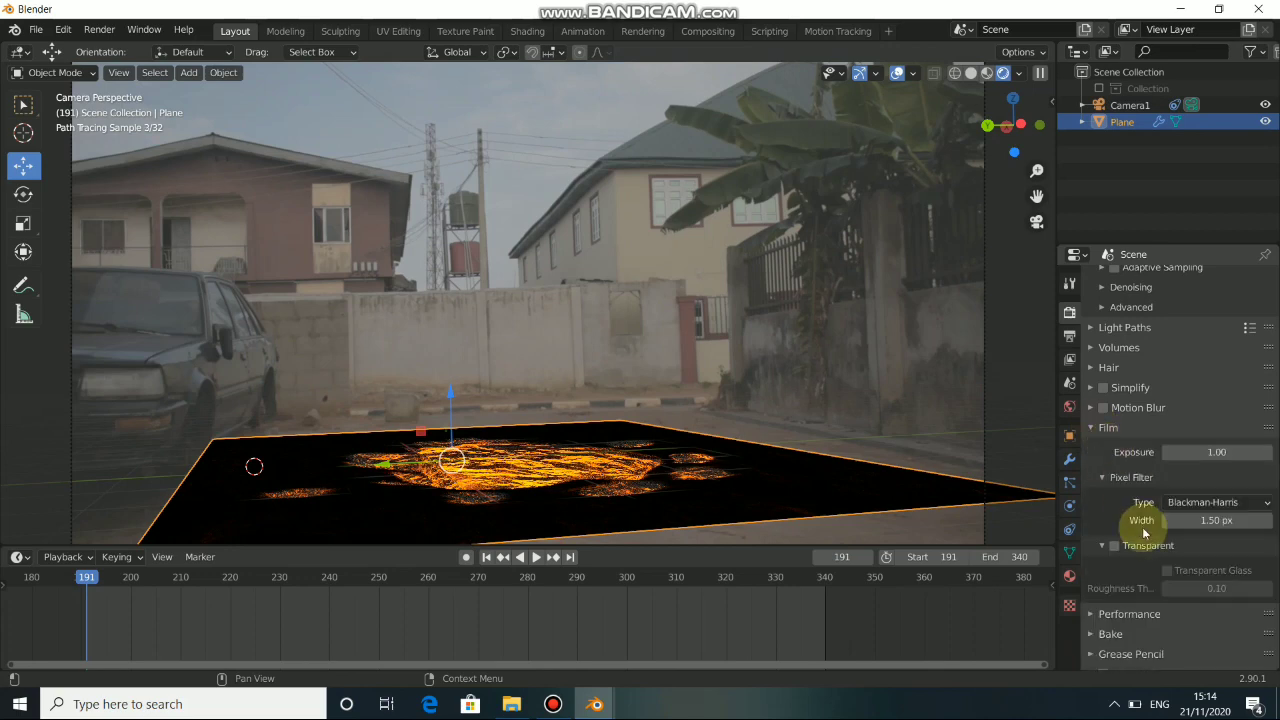
{"action": "left_click", "coordinate": [1116, 548]}
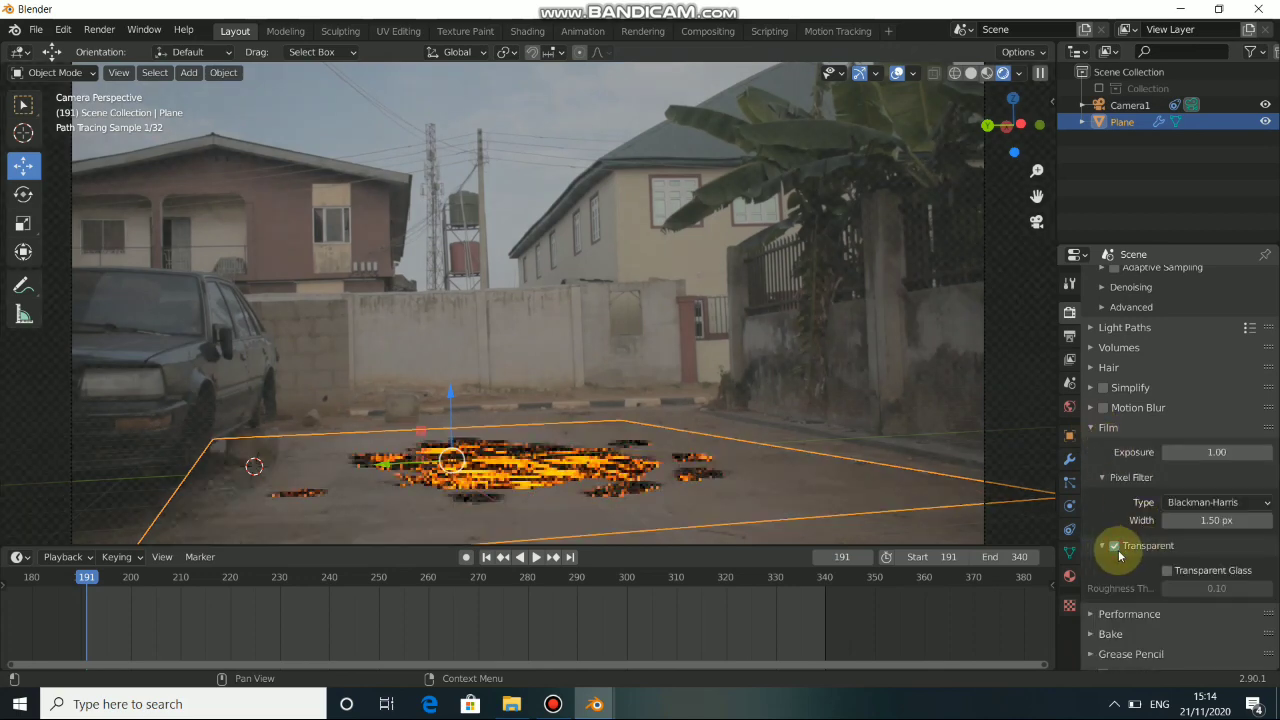
{"action": "left_click", "coordinate": [1104, 546]}
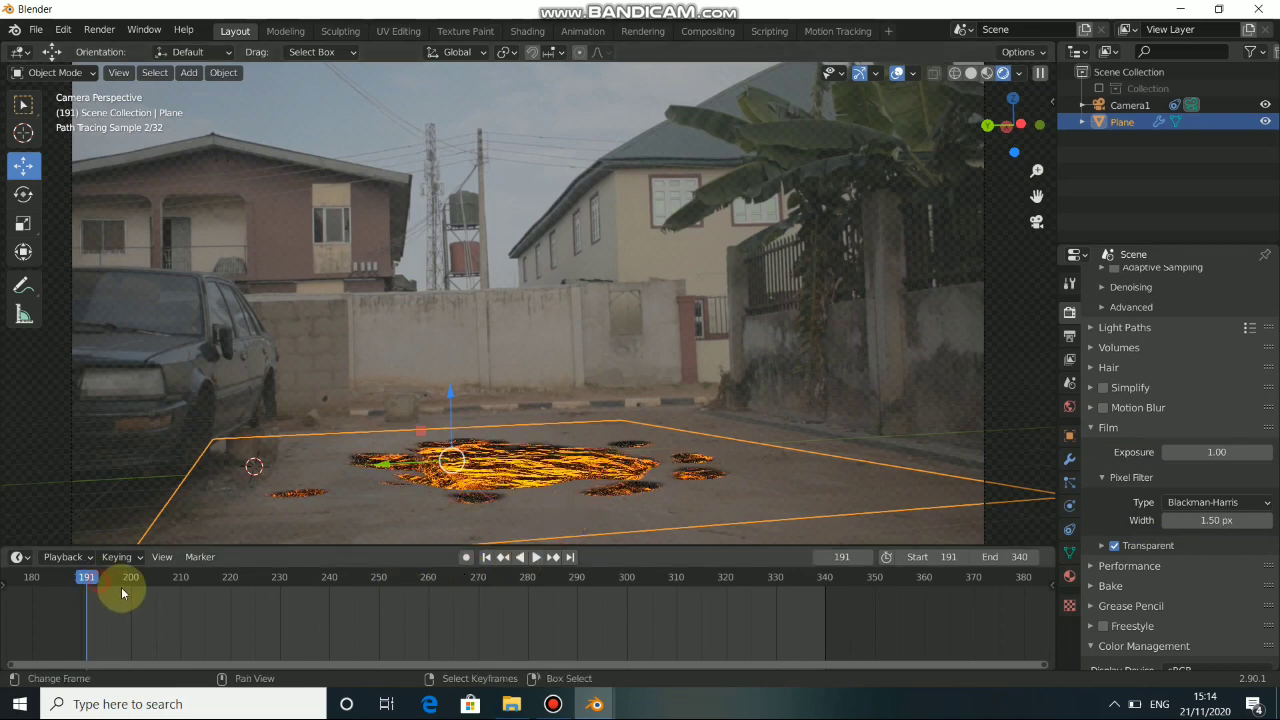
Play and scrub through the shot to examine how the lava sticks to the ground, stopping at frame 232.
{"action": "left_click_drag", "start_coordinate": [121, 587], "coordinate": [209, 622]}
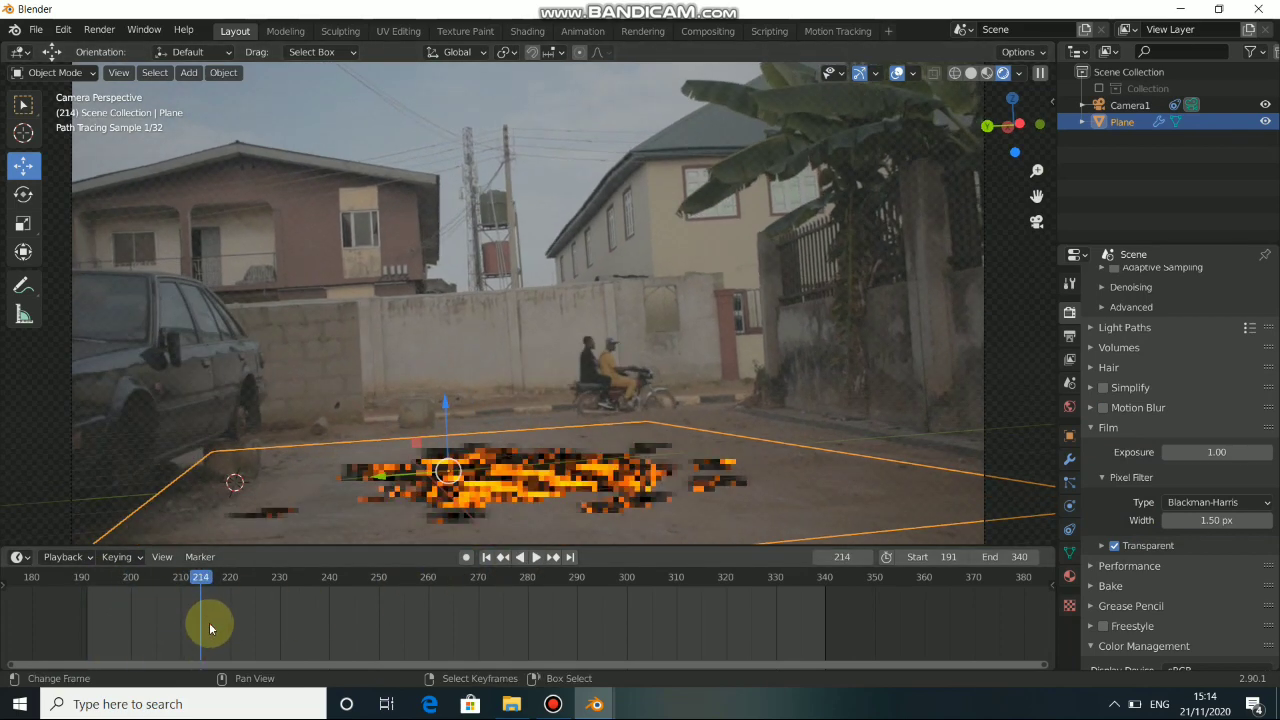
{"action": "key", "text": "space"}
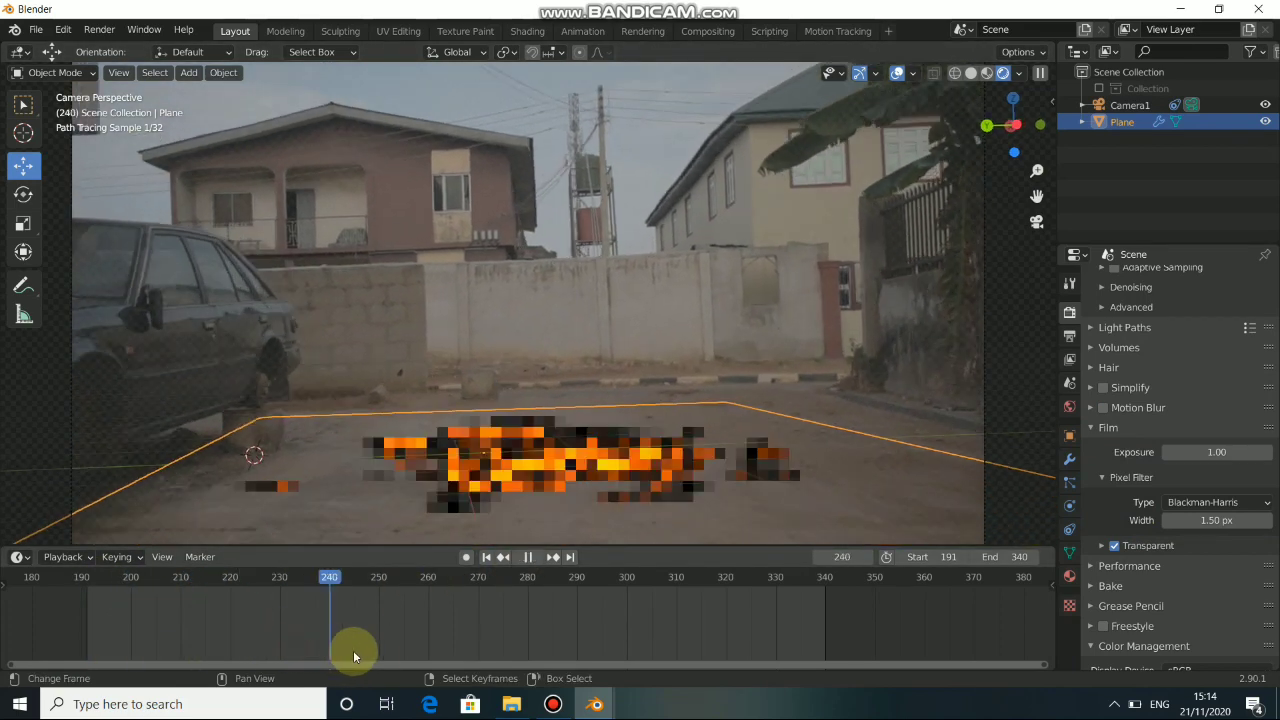
{"action": "left_click_drag", "start_coordinate": [353, 652], "coordinate": [376, 656]}
{"action": "left_click_drag", "start_coordinate": [475, 643], "coordinate": [490, 643]}
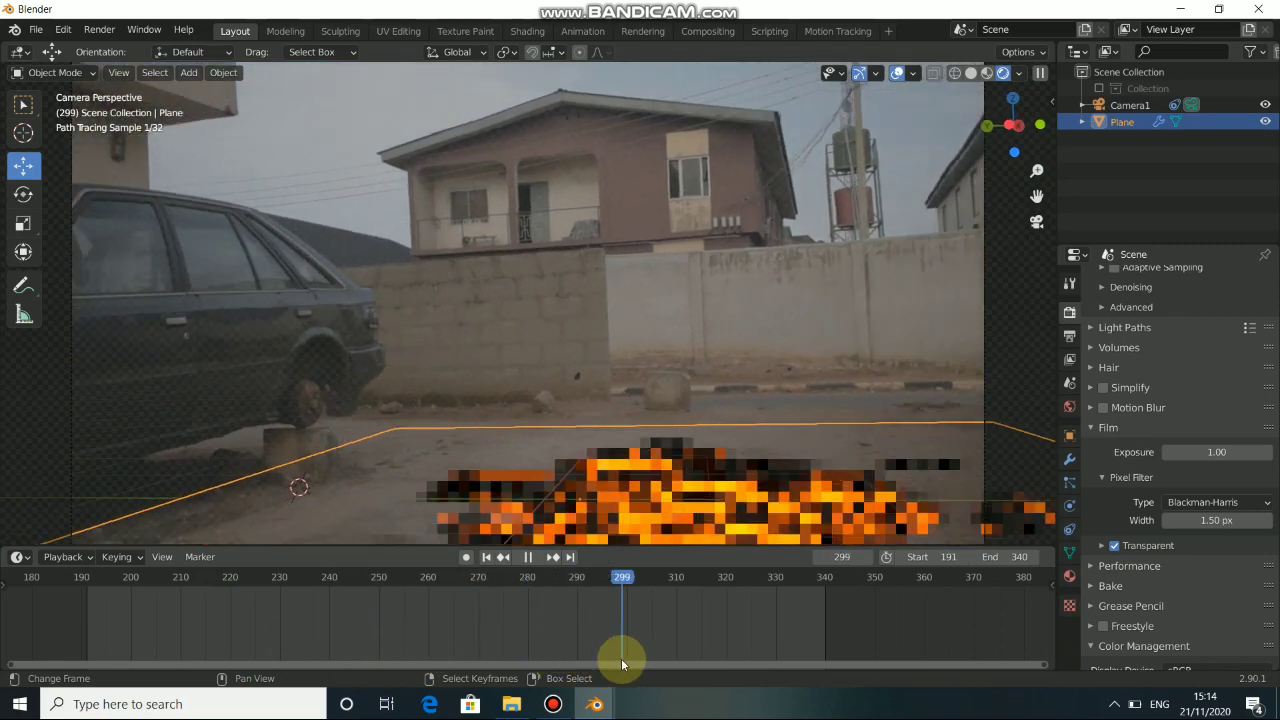
{"action": "key", "text": "space"}
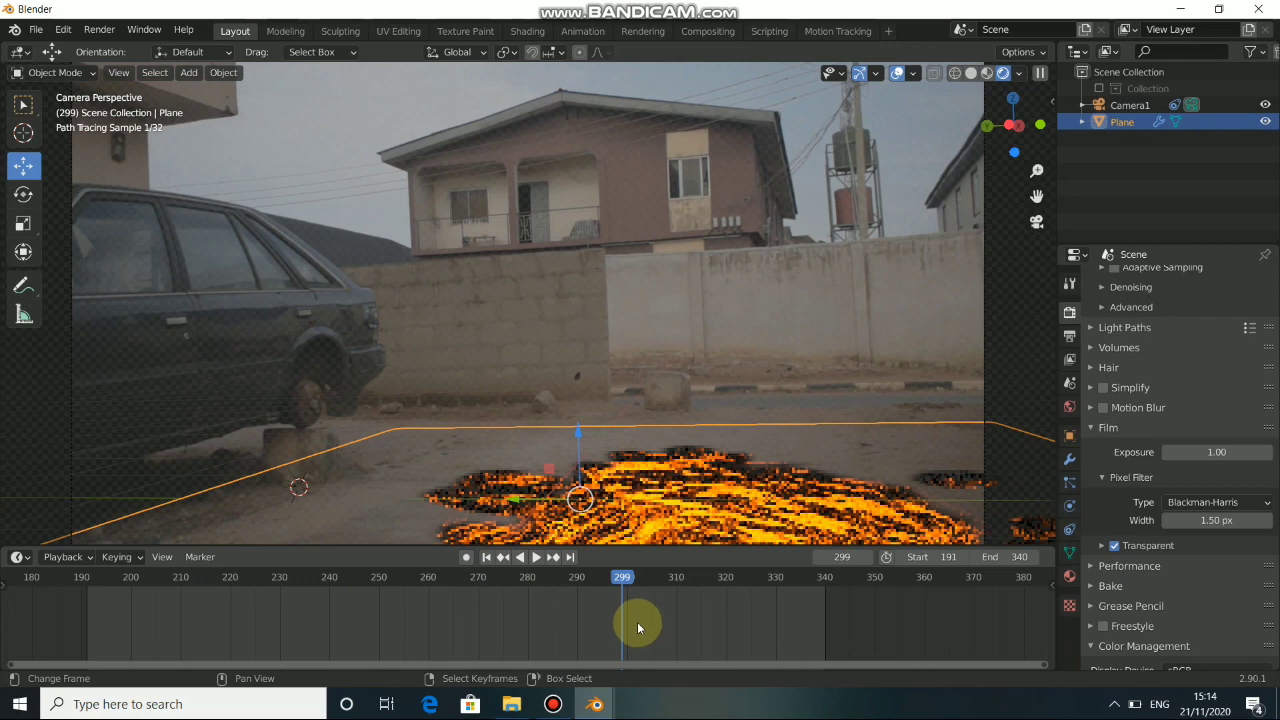
{"action": "left_click_drag", "start_coordinate": [637, 622], "coordinate": [289, 626]}
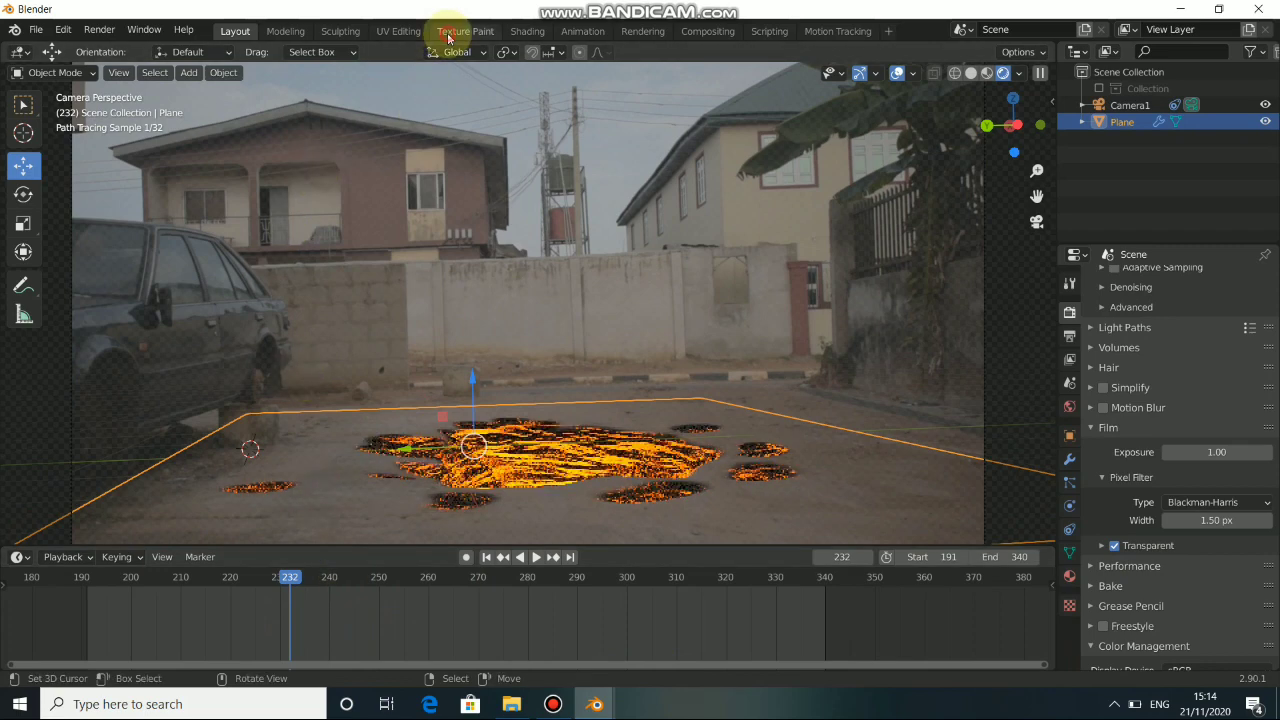
Return to the Texture Paint workspace and reduce the draw brush radius to 9 px.
{"action": "left_click", "coordinate": [449, 33]}
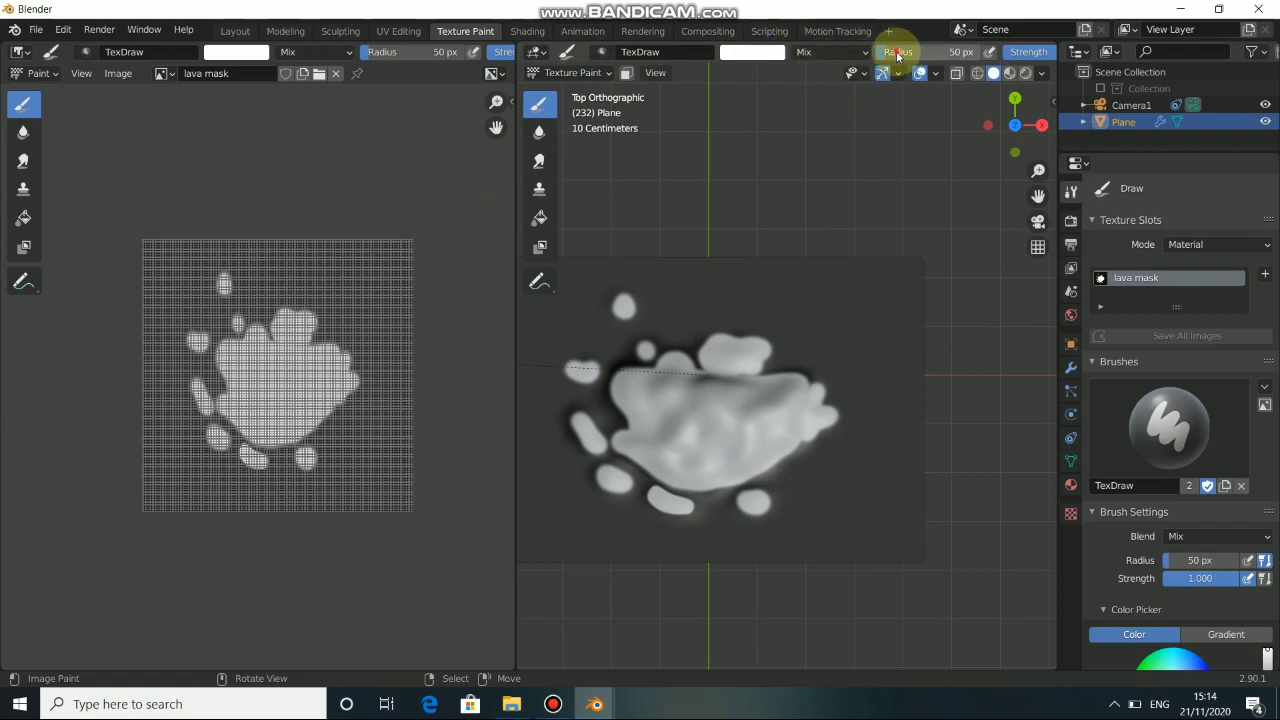
{"action": "left_click_drag", "start_coordinate": [897, 56], "coordinate": [901, 53]}
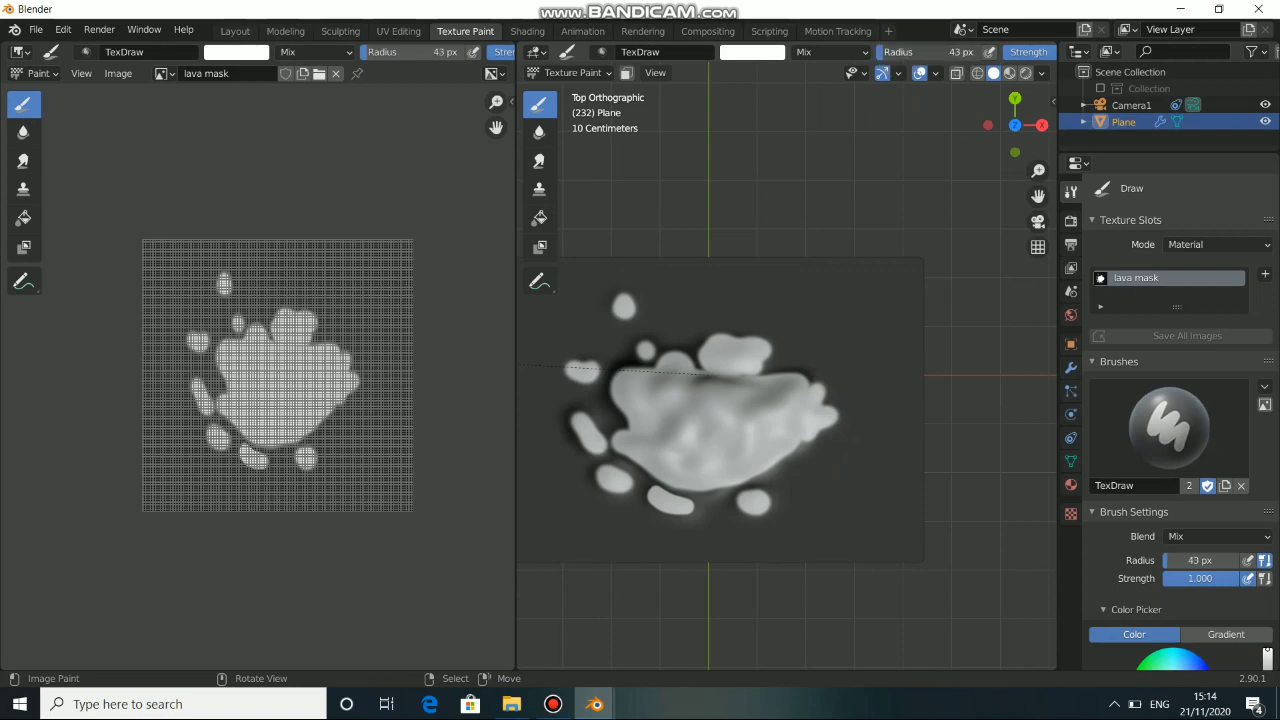
{"action": "left_click_drag", "start_coordinate": [901, 53], "coordinate": [890, 53]}
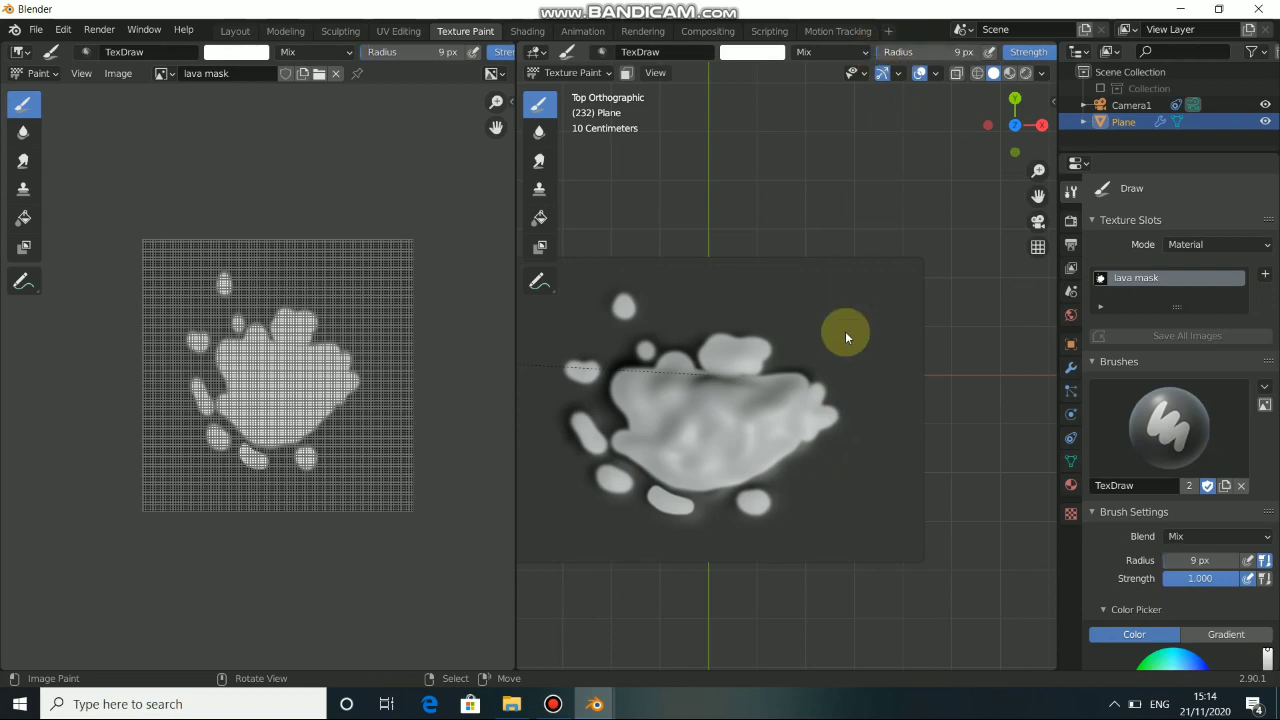
Paint small white patches and thin streaks on the lava mask around the crater's lower right, lower left and left edges.
{"action": "scroll", "coordinate": [723, 530], "scroll_direction": "up", "scroll_amount": 6}
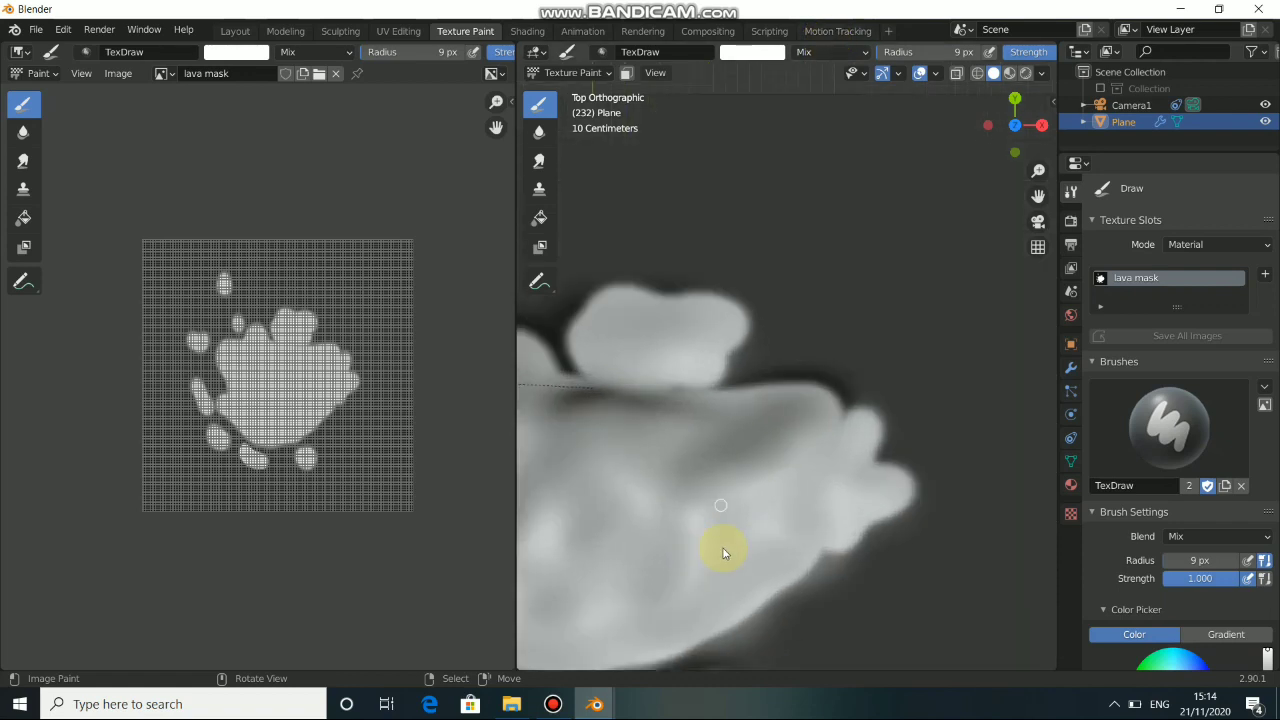
{"action": "left_click_drag", "start_coordinate": [664, 507], "coordinate": [701, 495]}
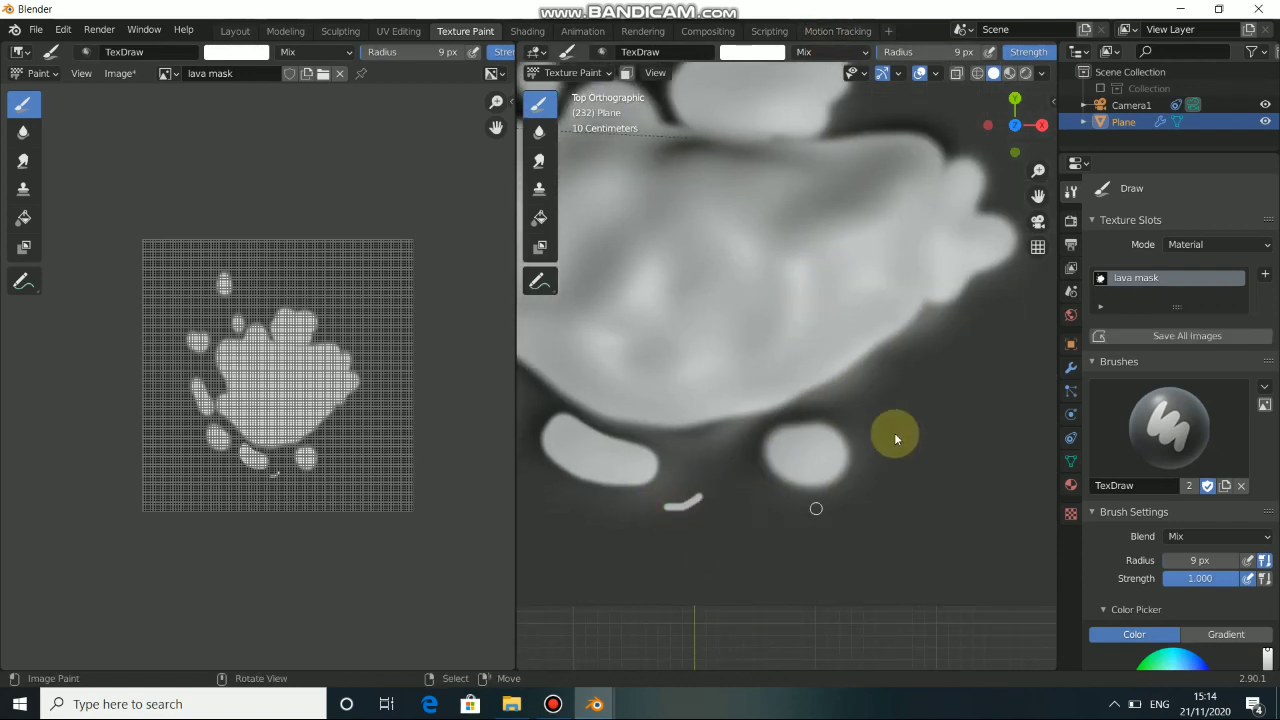
{"action": "left_click_drag", "start_coordinate": [922, 397], "coordinate": [956, 366]}
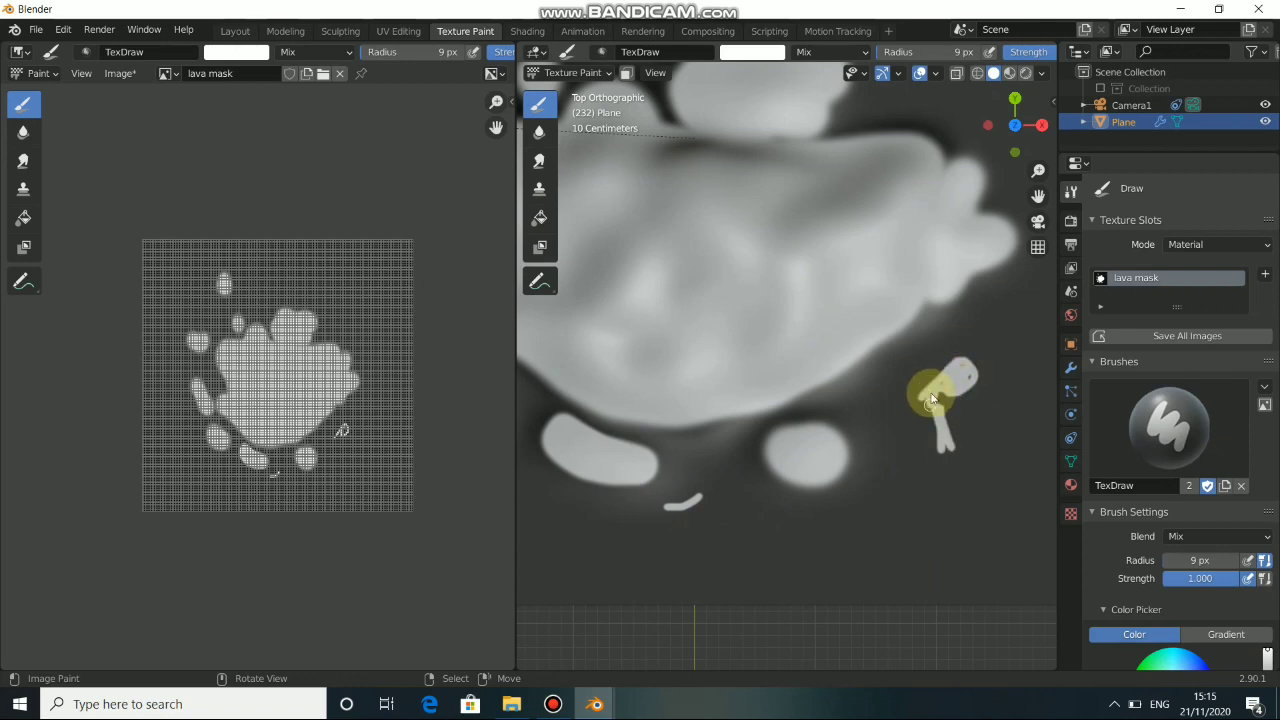
{"action": "middle_click_drag", "start_coordinate": [589, 506], "coordinate": [826, 524], "text": "shift"}
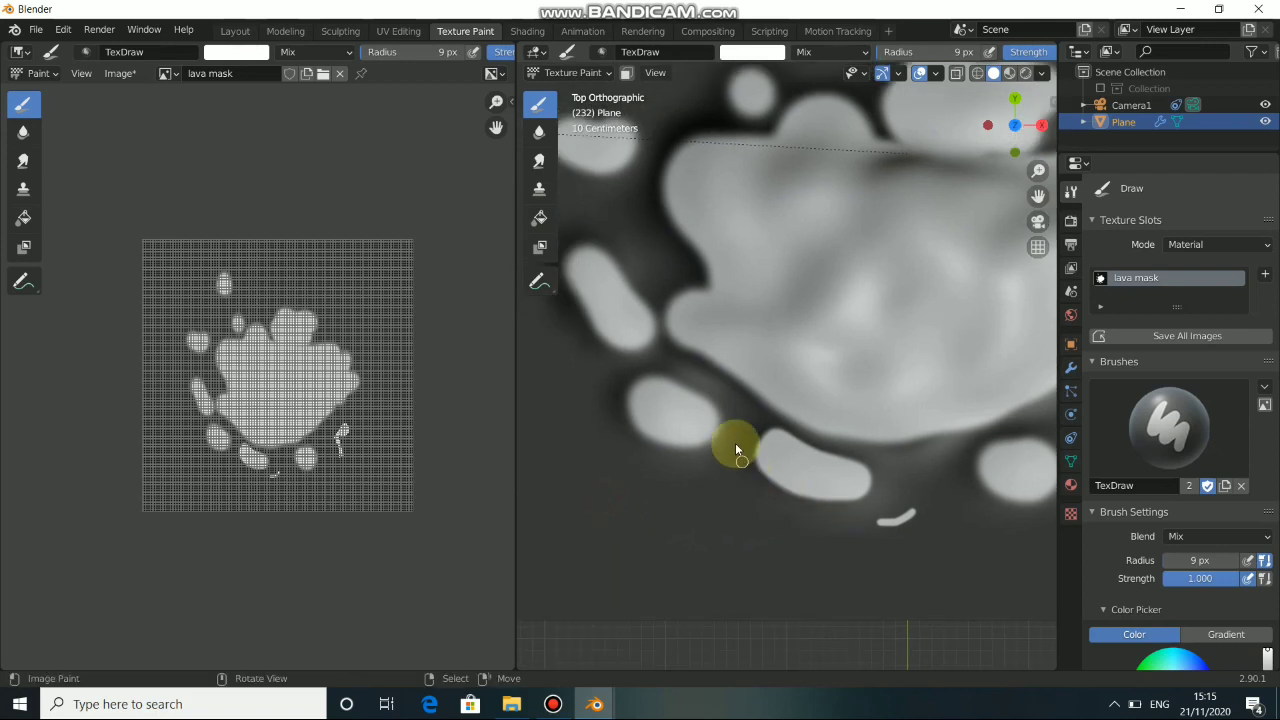
{"action": "left_click_drag", "start_coordinate": [735, 458], "coordinate": [736, 491]}
{"action": "middle_click_drag", "start_coordinate": [651, 414], "coordinate": [757, 491], "text": "shift"}
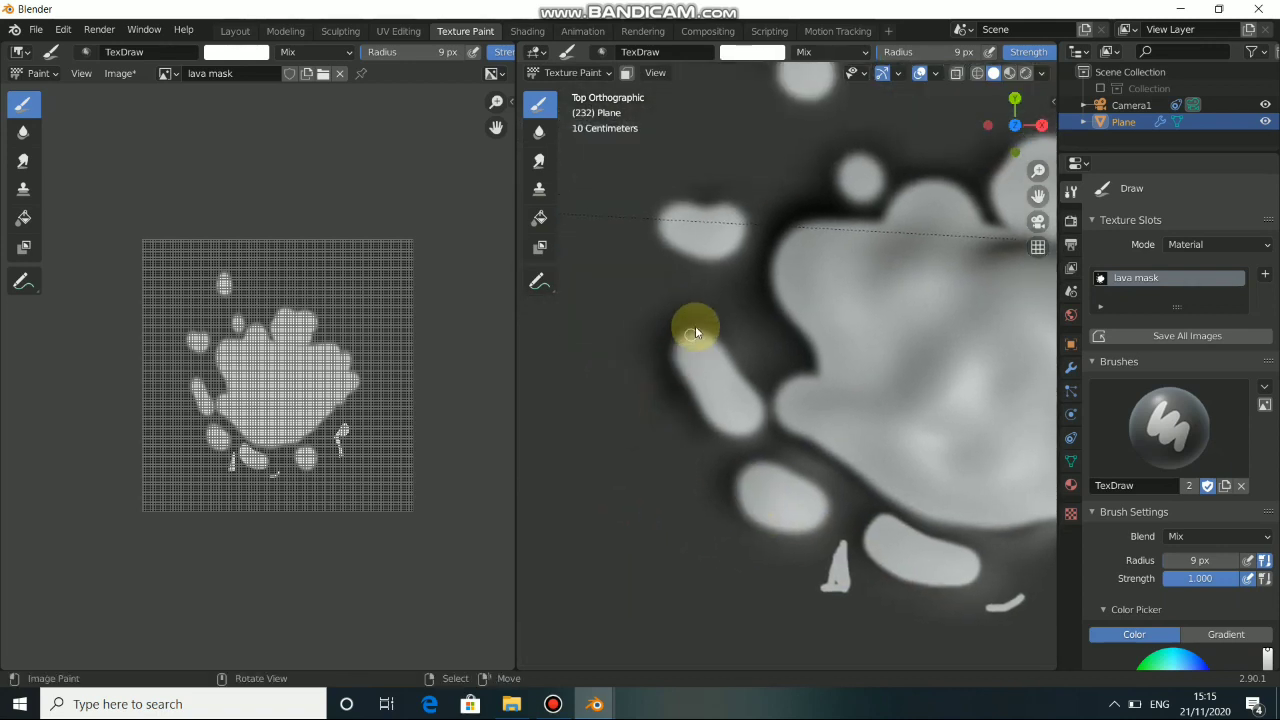
{"action": "mouse_move", "coordinate": [739, 316]}
{"action": "left_mouse_down"}
{"action": "mouse_move", "coordinate": [803, 318]}
{"action": "mouse_move", "coordinate": [762, 318]}
{"action": "left_mouse_up"}
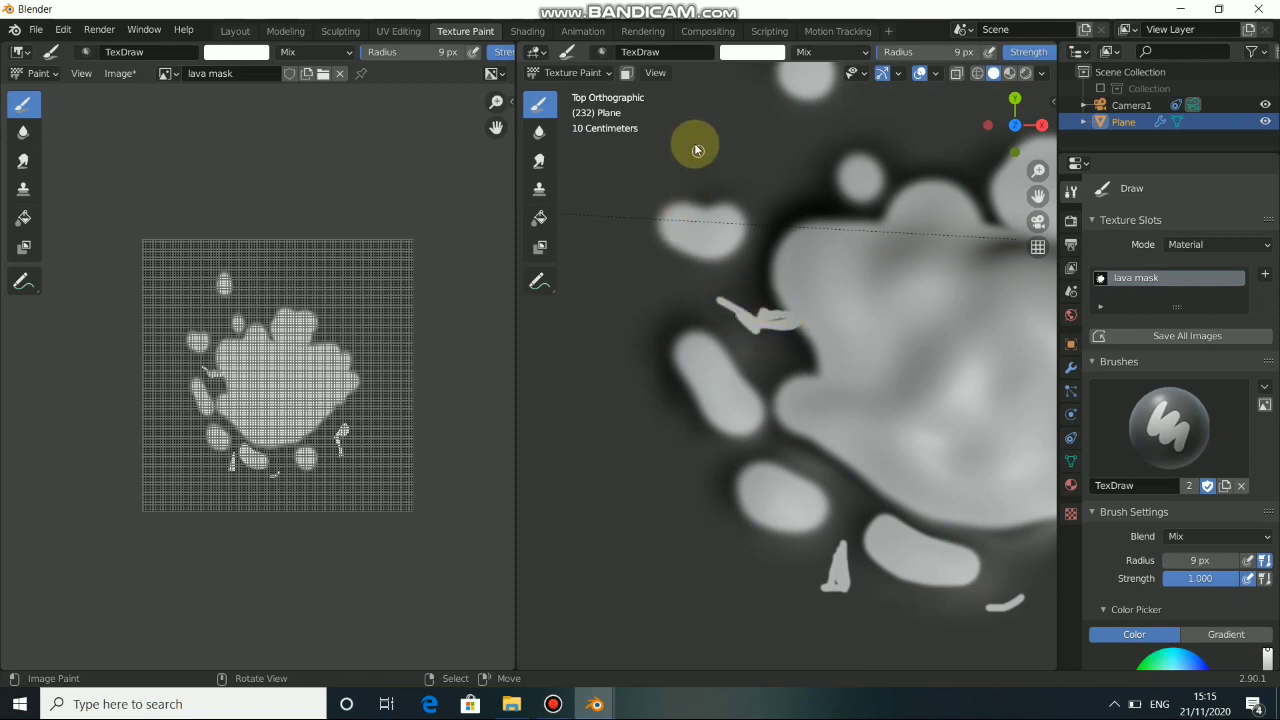
{"action": "mouse_move", "coordinate": [706, 126]}
{"action": "left_mouse_down"}
{"action": "mouse_move", "coordinate": [766, 206]}
{"action": "mouse_move", "coordinate": [732, 208]}
{"action": "mouse_move", "coordinate": [751, 222]}
{"action": "mouse_move", "coordinate": [755, 212]}
{"action": "left_mouse_up"}
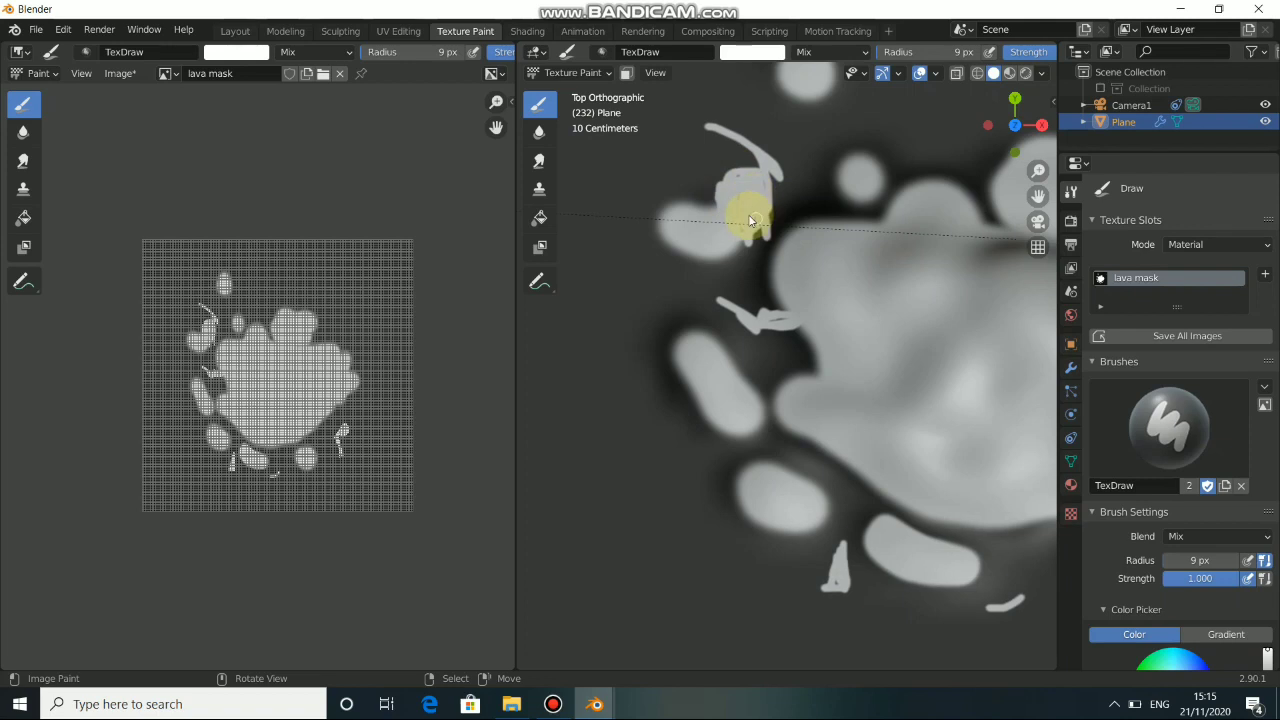
Paint further white streaks above and to the upper right of the crater, and save the lava mask image.
{"action": "scroll", "coordinate": [720, 318], "scroll_direction": "down", "scroll_amount": 5}
{"action": "left_click_drag", "start_coordinate": [836, 274], "coordinate": [876, 262]}
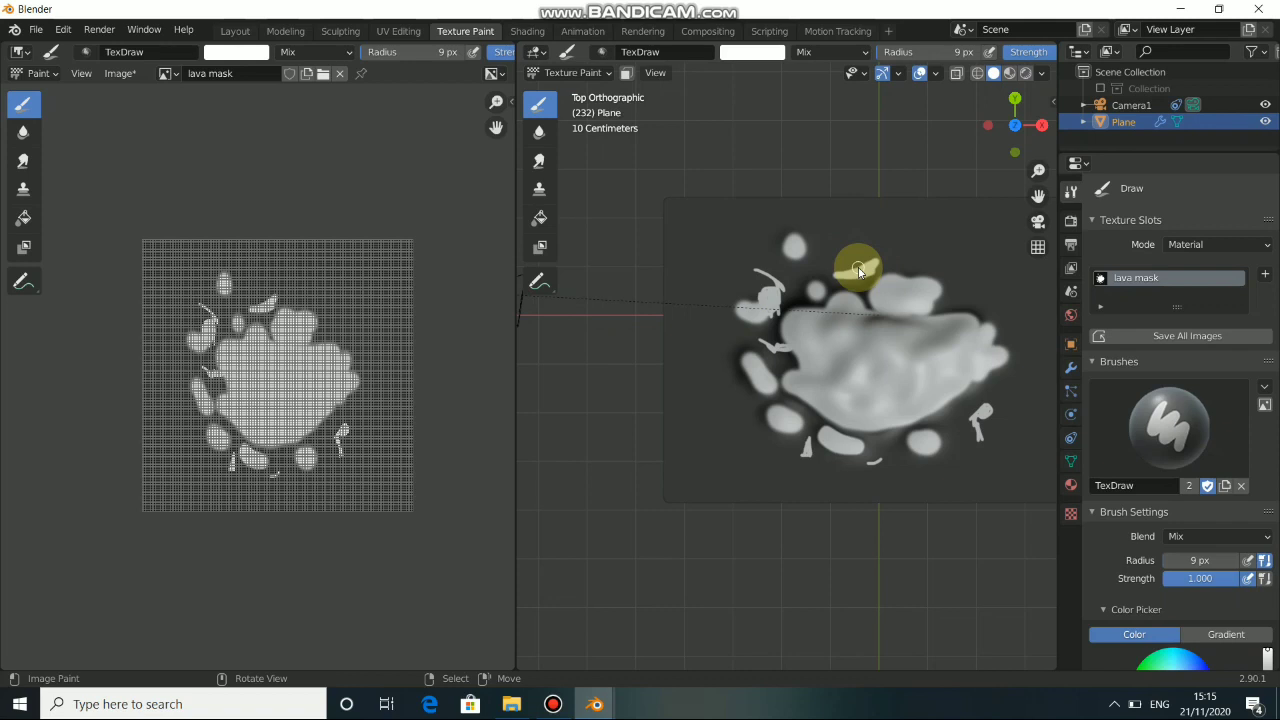
{"action": "middle_click_drag", "start_coordinate": [891, 391], "coordinate": [749, 457], "text": "shift"}
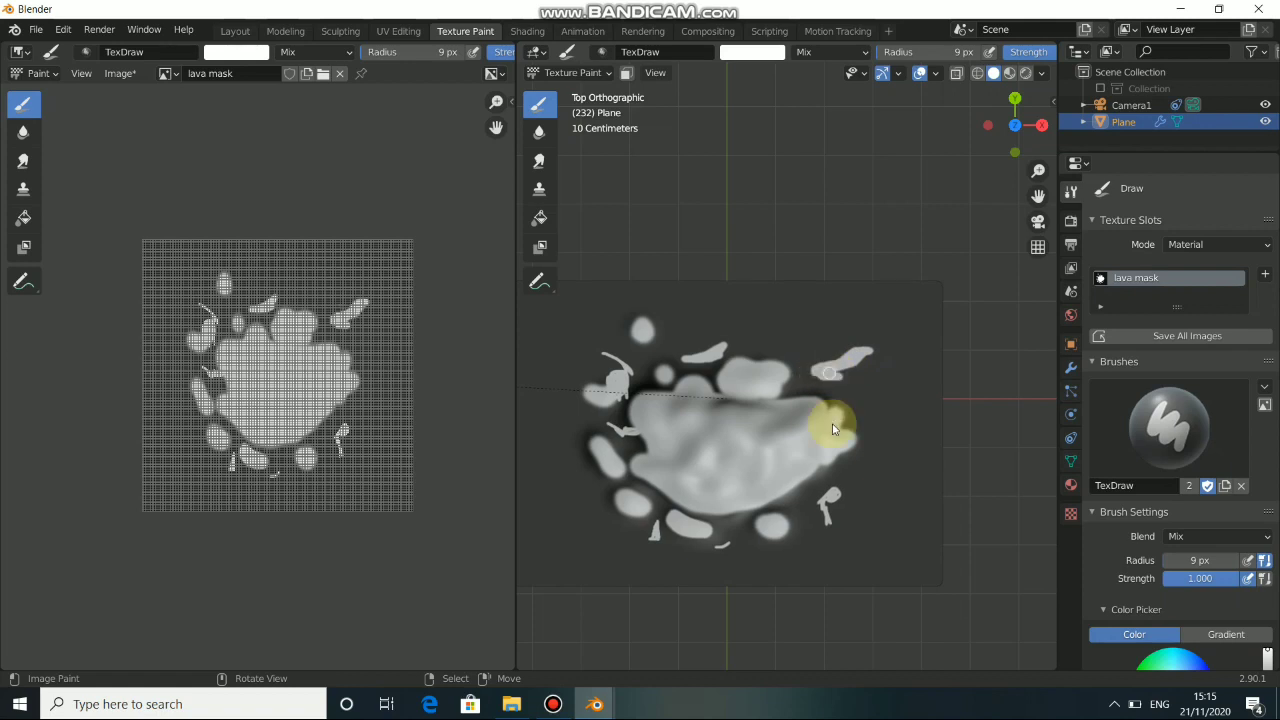
{"action": "left_click", "coordinate": [118, 73]}
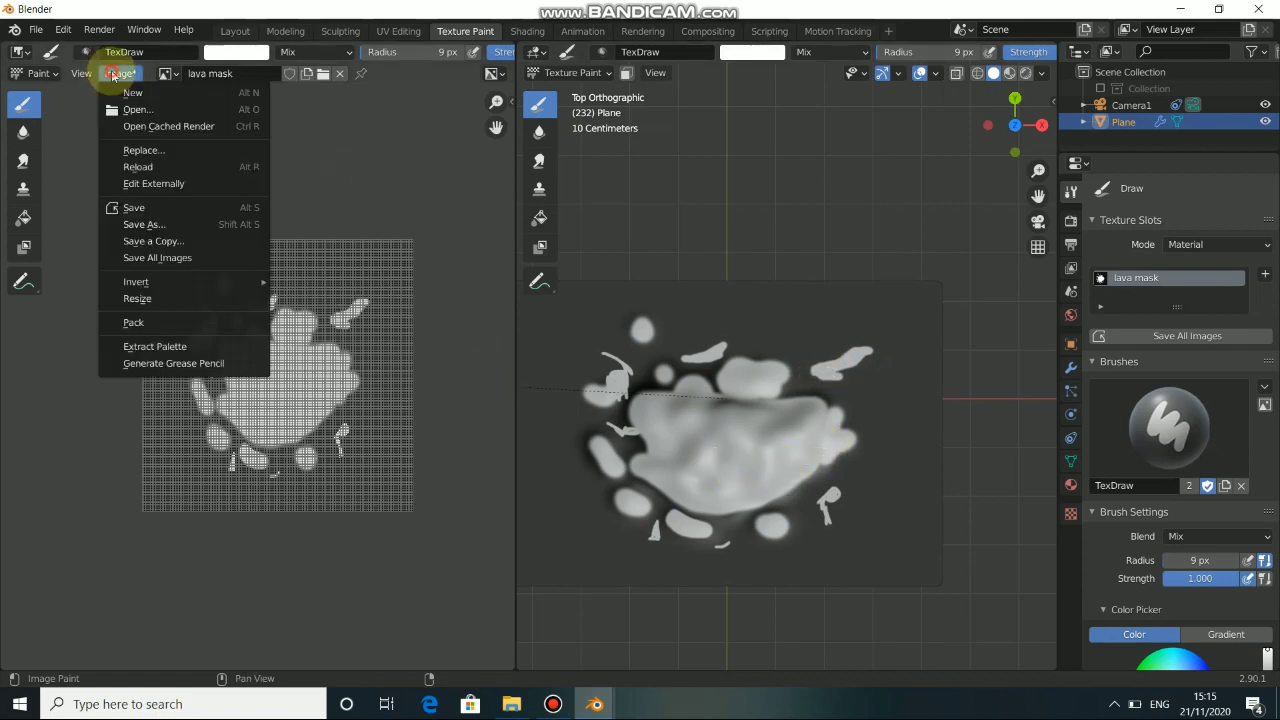
{"action": "left_click", "coordinate": [148, 208]}
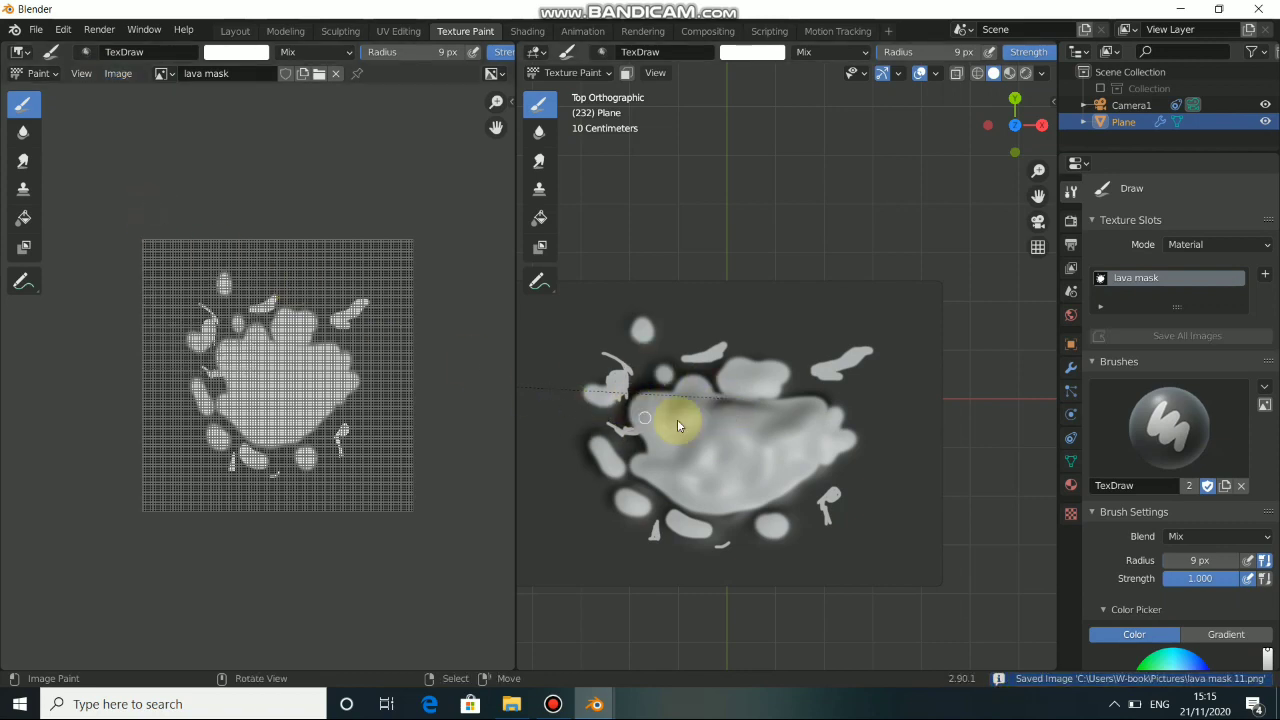
Return to the Layout workspace and play the shot from frame 191 to examine the updated lava, stopping at frame 205.
{"action": "left_click", "coordinate": [233, 31]}
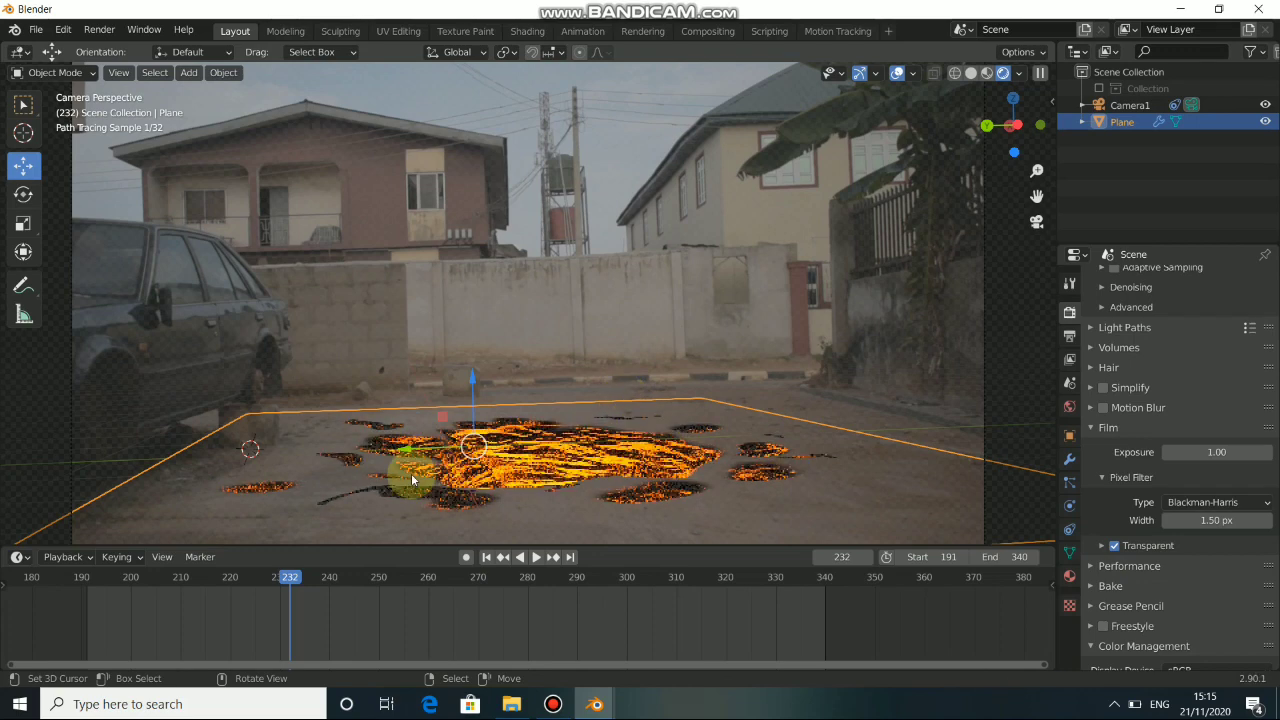
{"action": "left_click", "coordinate": [486, 560]}
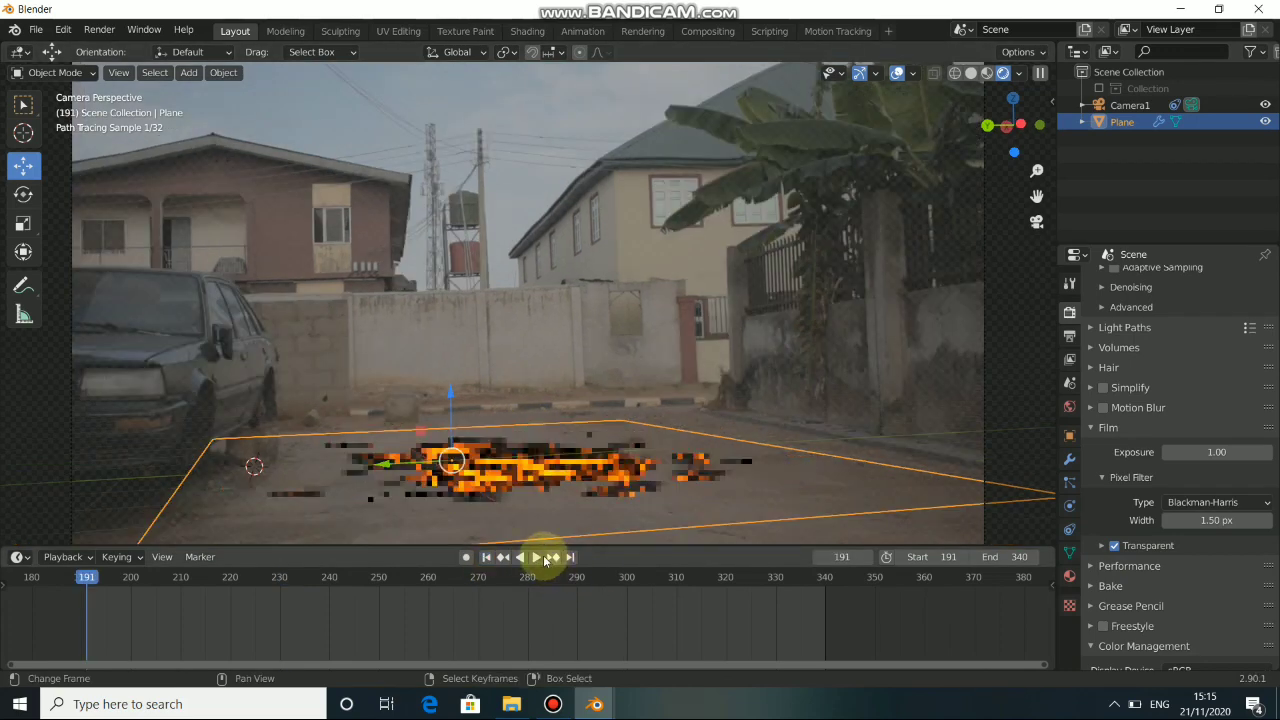
{"action": "left_click", "coordinate": [552, 392]}
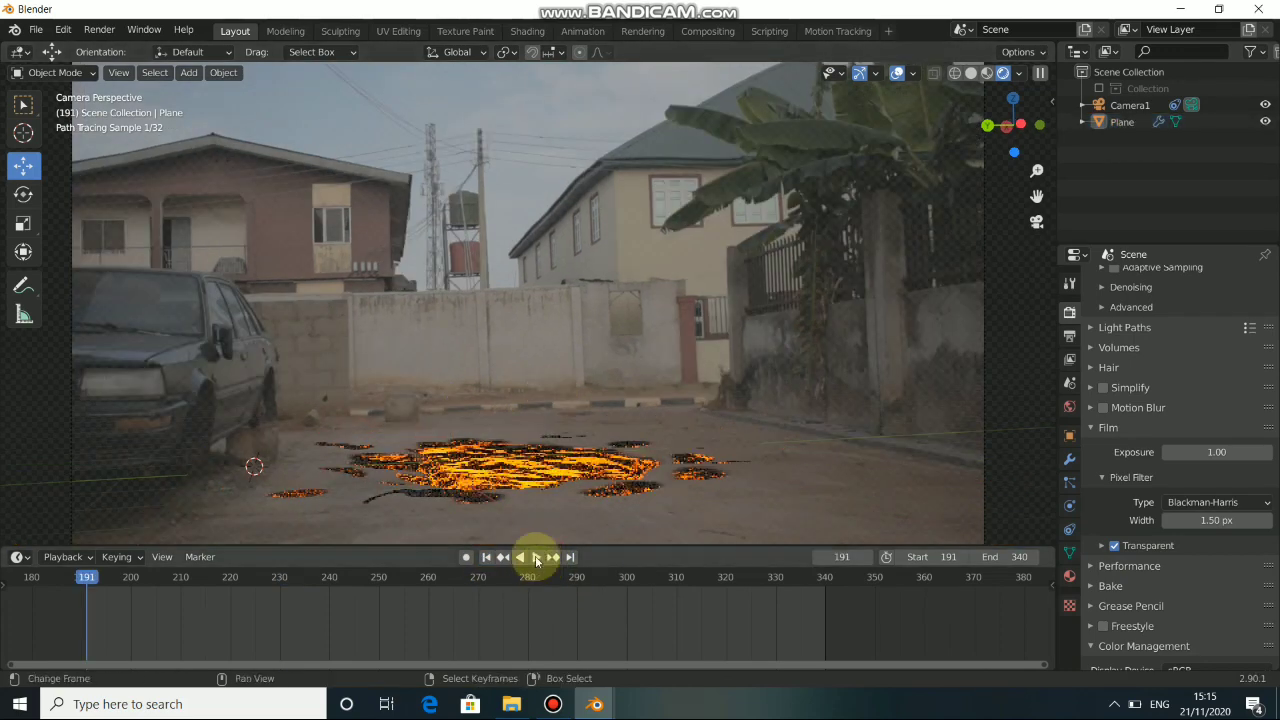
{"action": "left_click", "coordinate": [536, 557]}
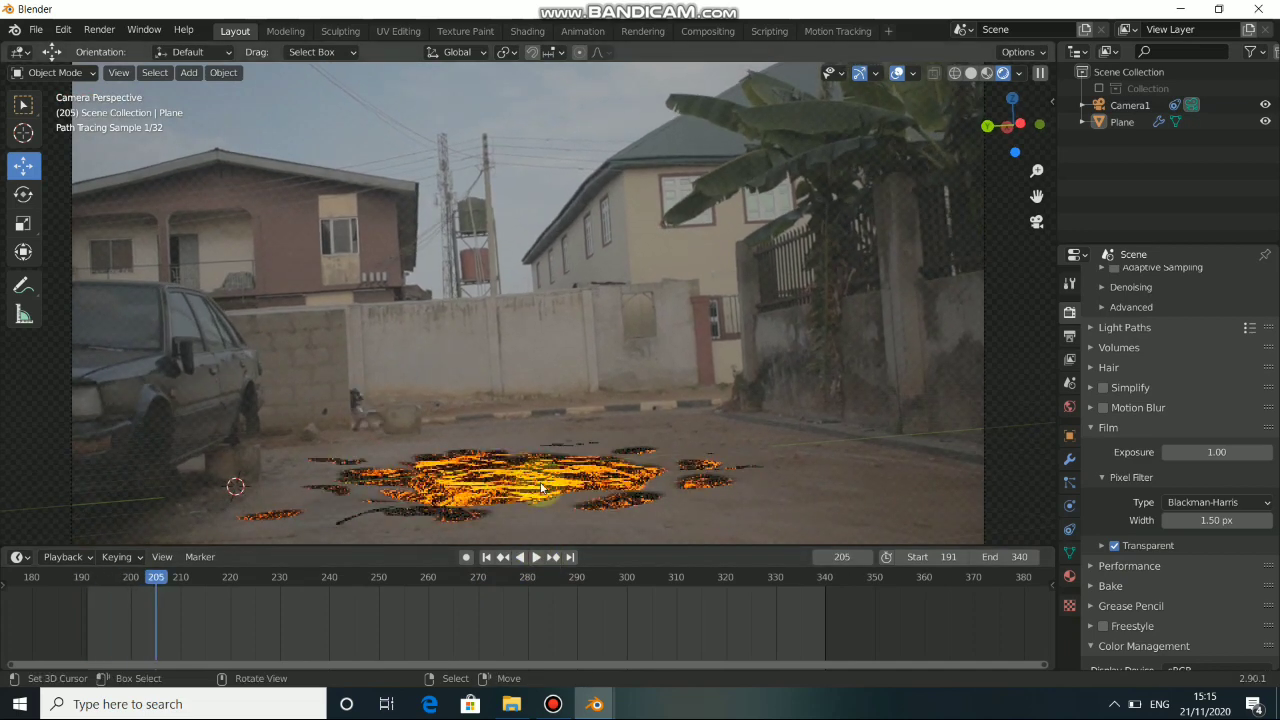
Switch to the Shading workspace, select the material's Noise Texture node and view the lava plane up close outside the camera.
{"action": "left_click", "coordinate": [528, 31]}
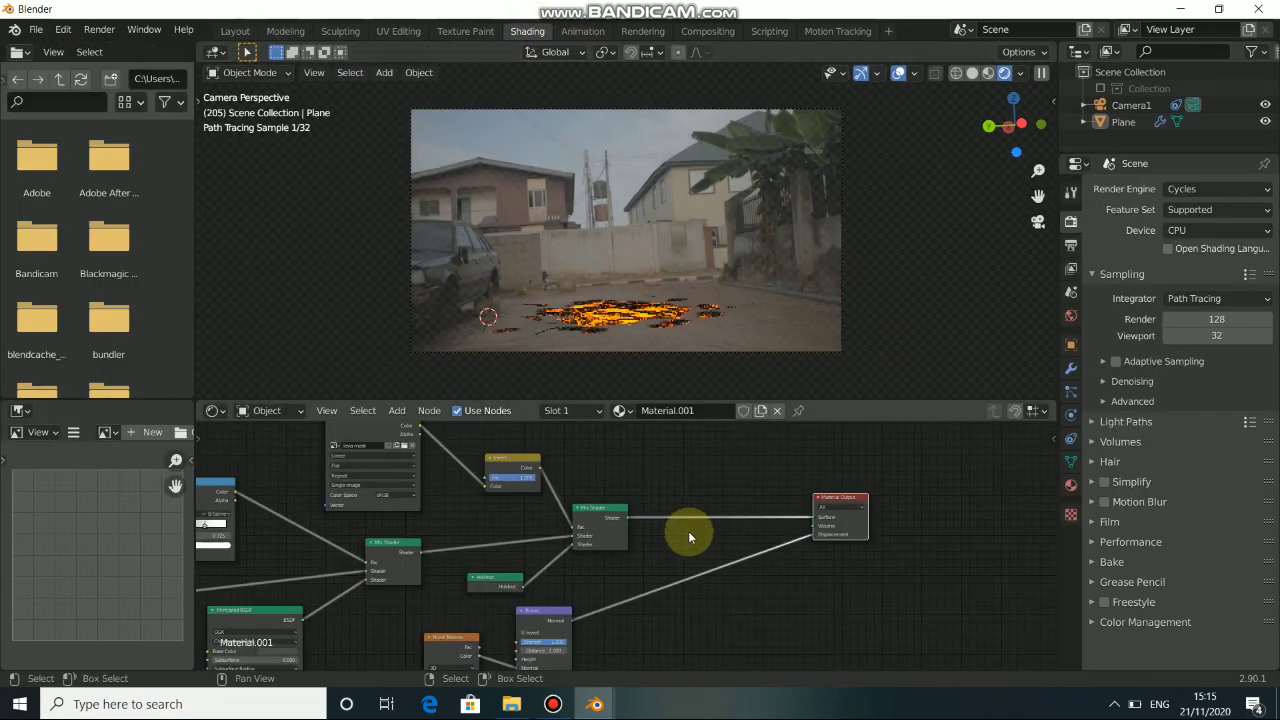
{"action": "middle_click_drag", "start_coordinate": [619, 583], "coordinate": [751, 446]}
{"action": "scroll", "coordinate": [624, 529], "scroll_direction": "up", "scroll_amount": 4}
{"action": "scroll", "coordinate": [624, 529], "scroll_direction": "up", "scroll_amount": 3}
{"action": "middle_click_drag", "start_coordinate": [624, 529], "coordinate": [665, 516]}
{"action": "left_click", "coordinate": [574, 469]}
{"action": "scroll", "coordinate": [608, 306], "scroll_direction": "up", "scroll_amount": 6}
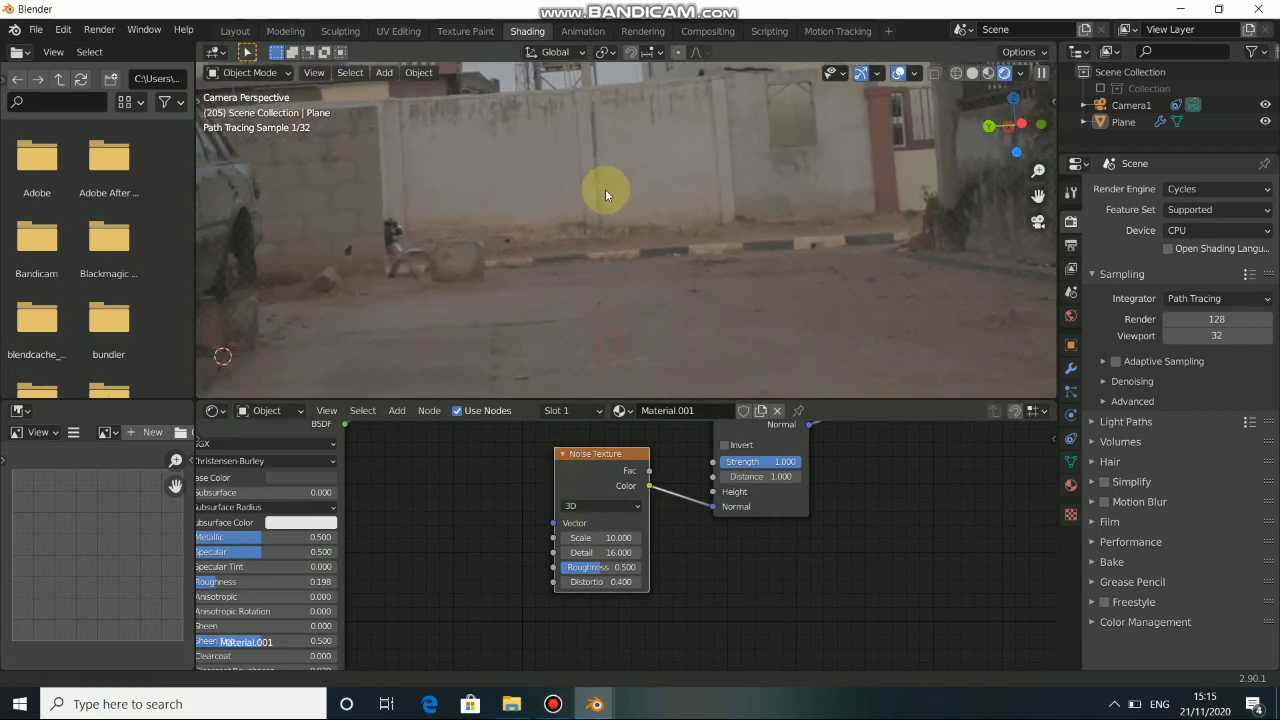
{"action": "middle_click_drag", "start_coordinate": [605, 189], "coordinate": [586, 121], "text": "shift"}
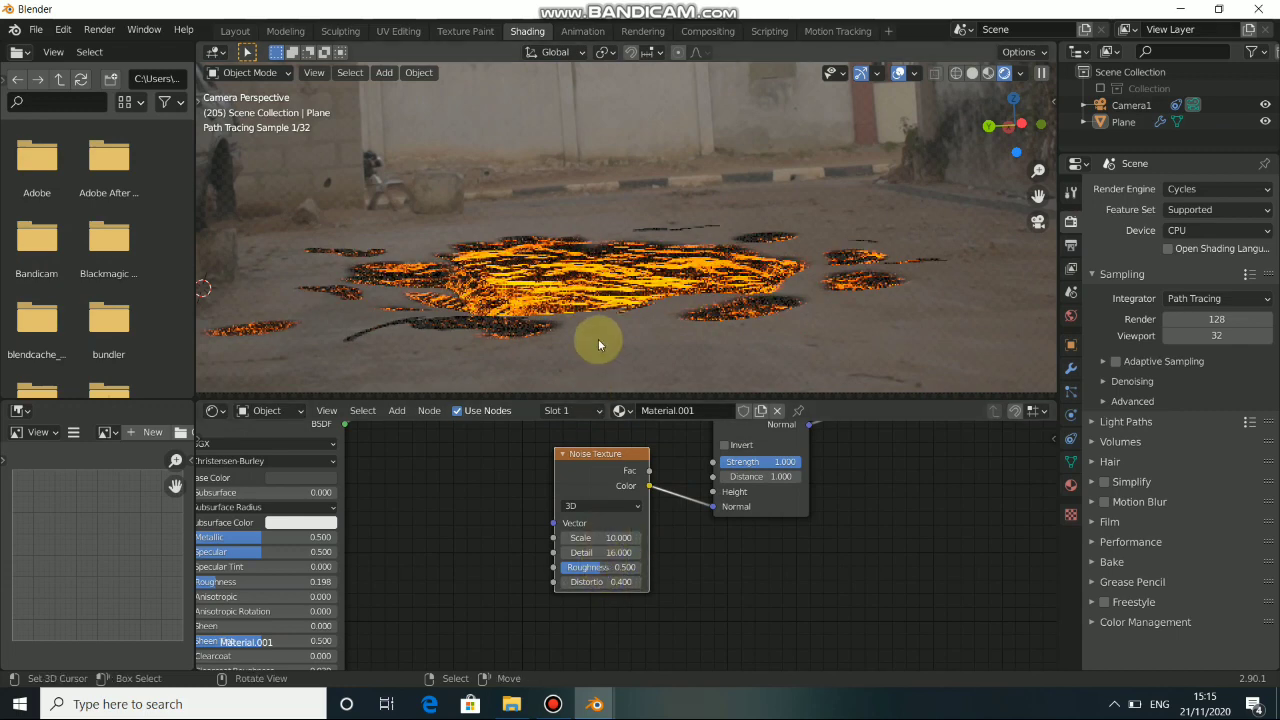
{"action": "key", "text": "KP_0"}
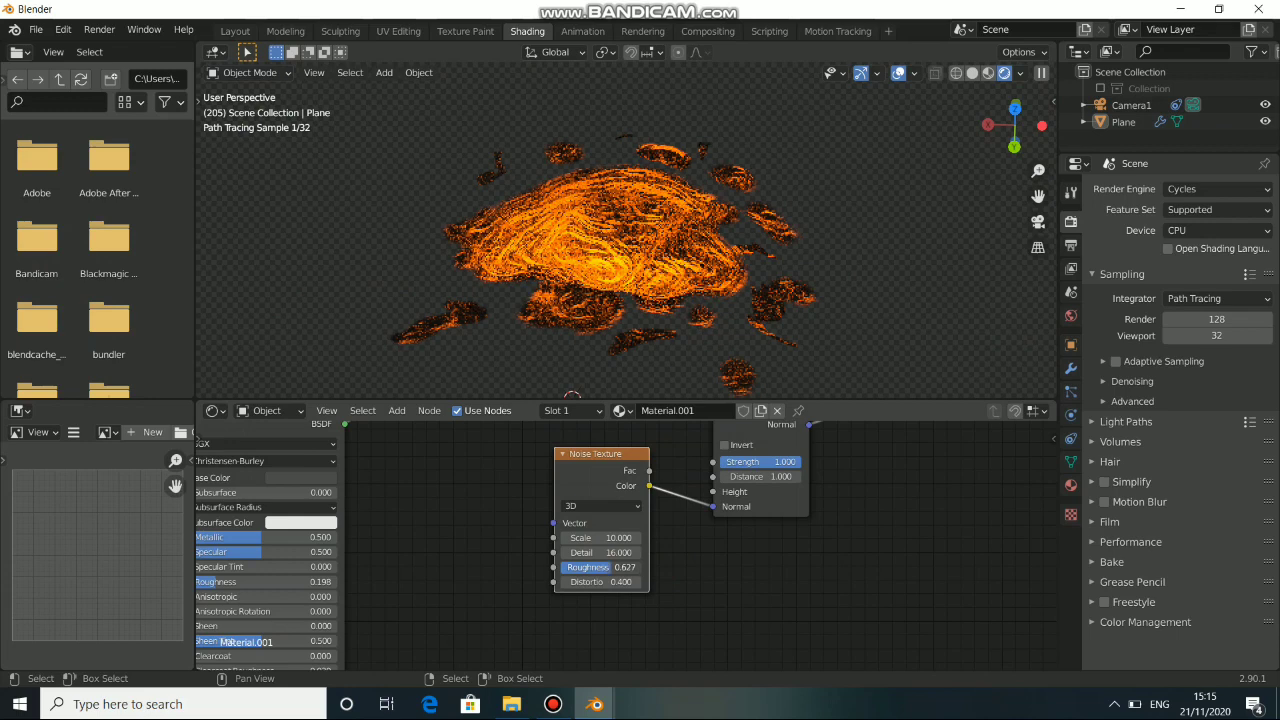
Try Noise Texture roughness values of 0.680 and 0.307, and restore the roughness to 0.500.
{"action": "left_click_drag", "start_coordinate": [600, 567], "coordinate": [616, 567]}
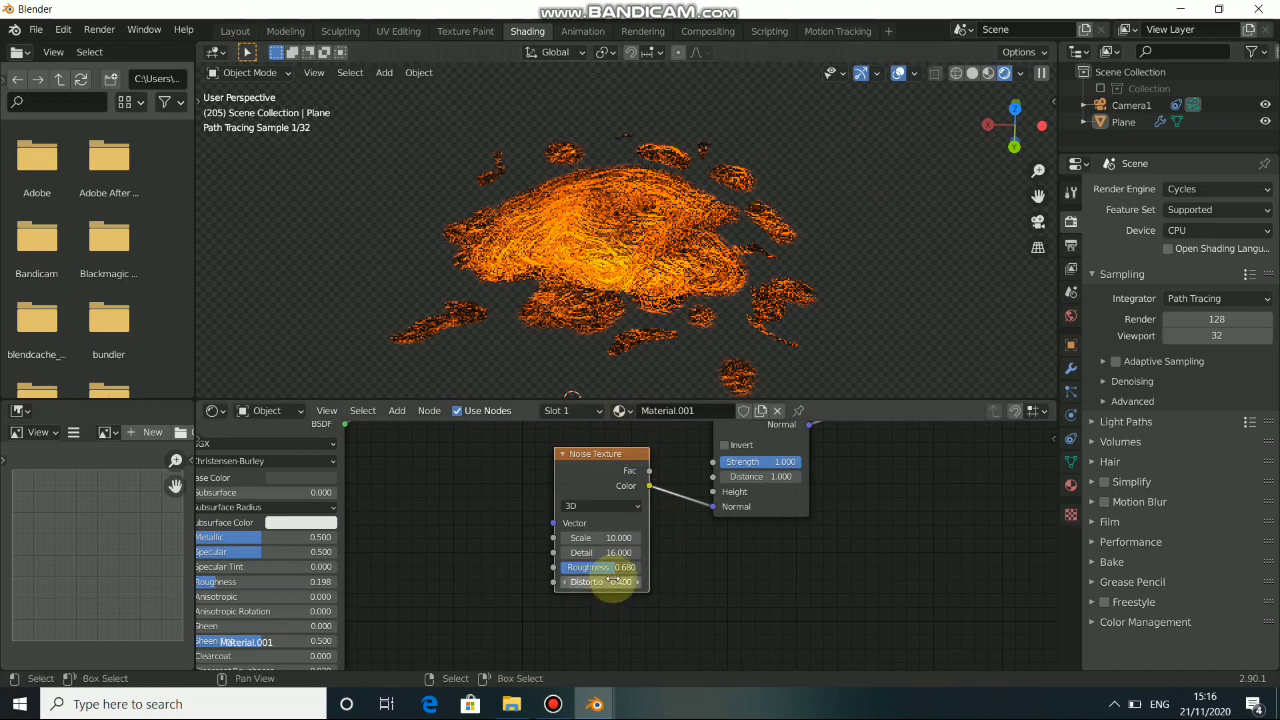
{"action": "left_click_drag", "start_coordinate": [592, 567], "coordinate": [588, 567]}
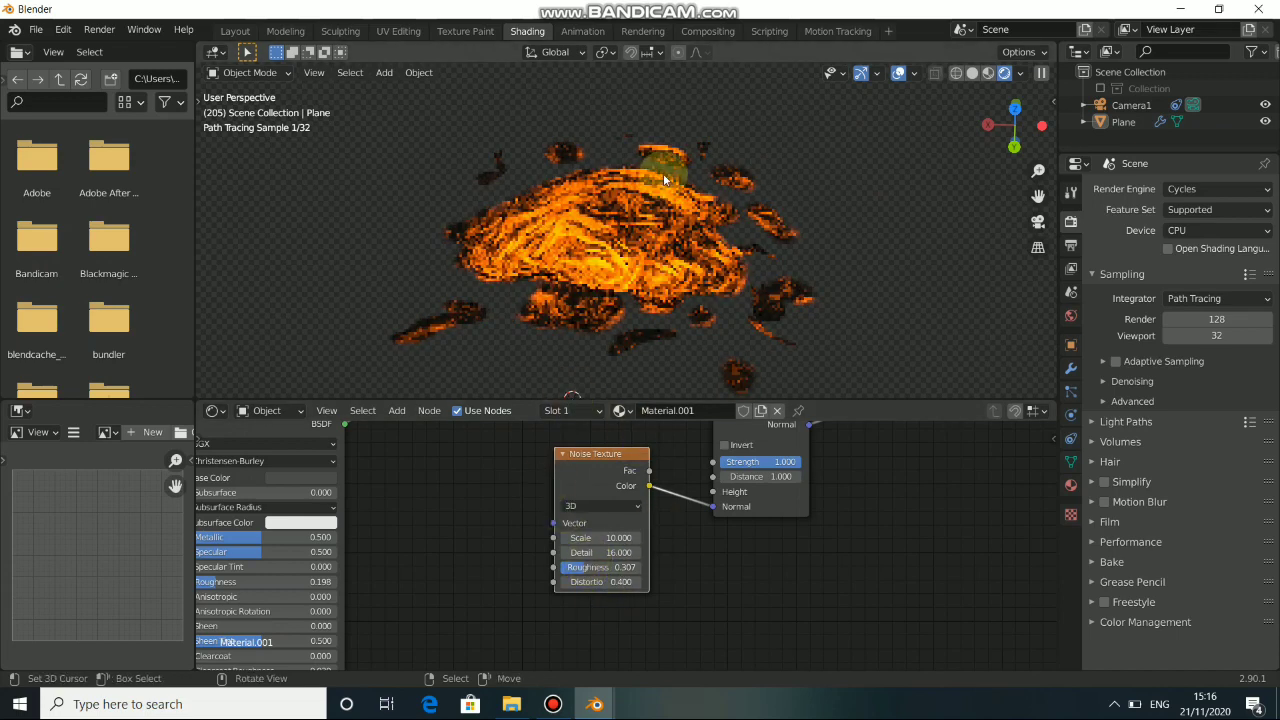
{"action": "double_click", "coordinate": [588, 567]}
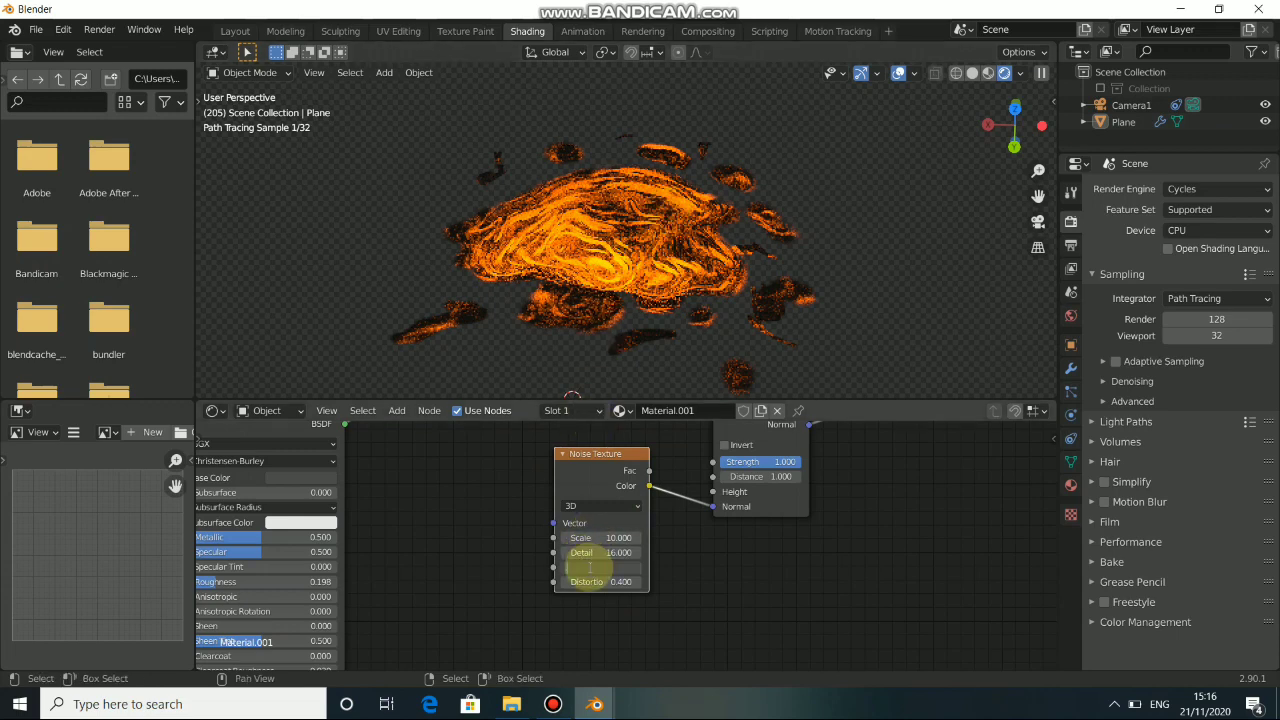
{"action": "key", "text": "Return"}
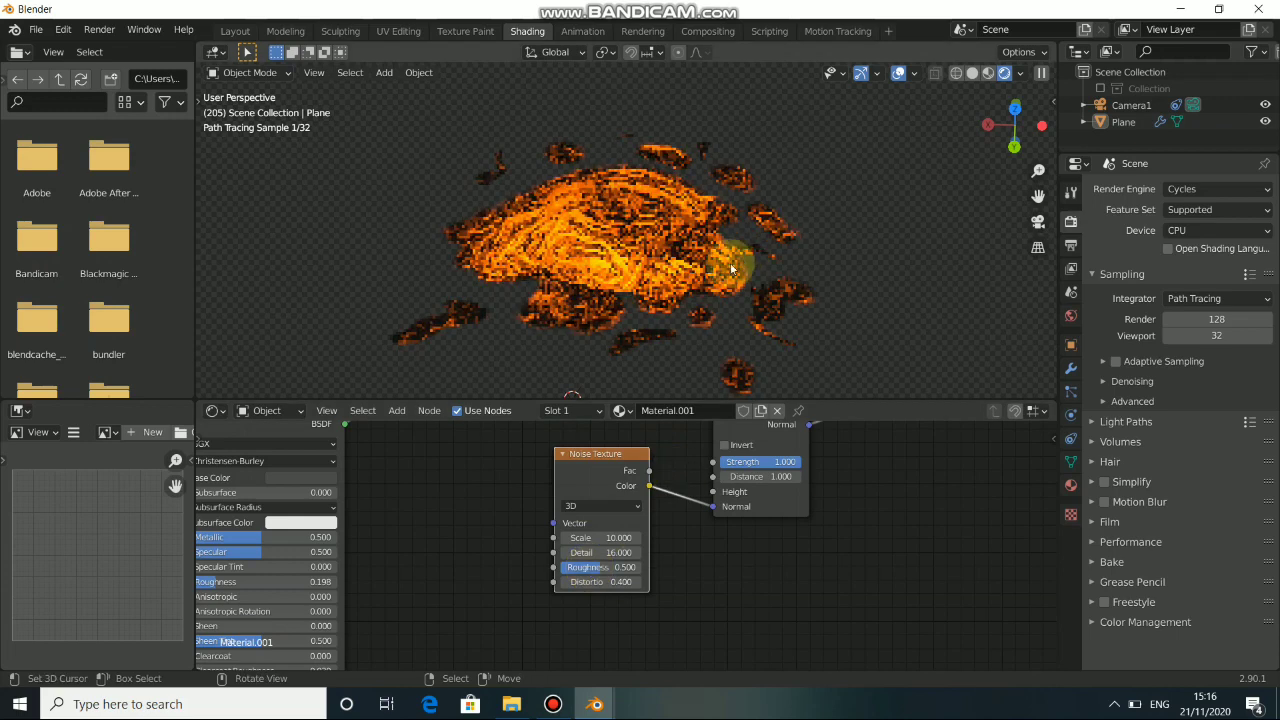
Set the Ambient Occlusion node's distance to 0.5 in the lava material.
{"action": "left_click", "coordinate": [433, 480]}
{"action": "left_click_drag", "start_coordinate": [572, 537], "coordinate": [762, 638], "text": "alt"}
{"action": "mouse_move", "coordinate": [483, 580]}
{"action": "left_mouse_down", "text": "alt"}
{"action": "mouse_move", "coordinate": [597, 537]}
{"action": "mouse_move", "coordinate": [671, 600]}
{"action": "left_mouse_up", "text": "alt"}
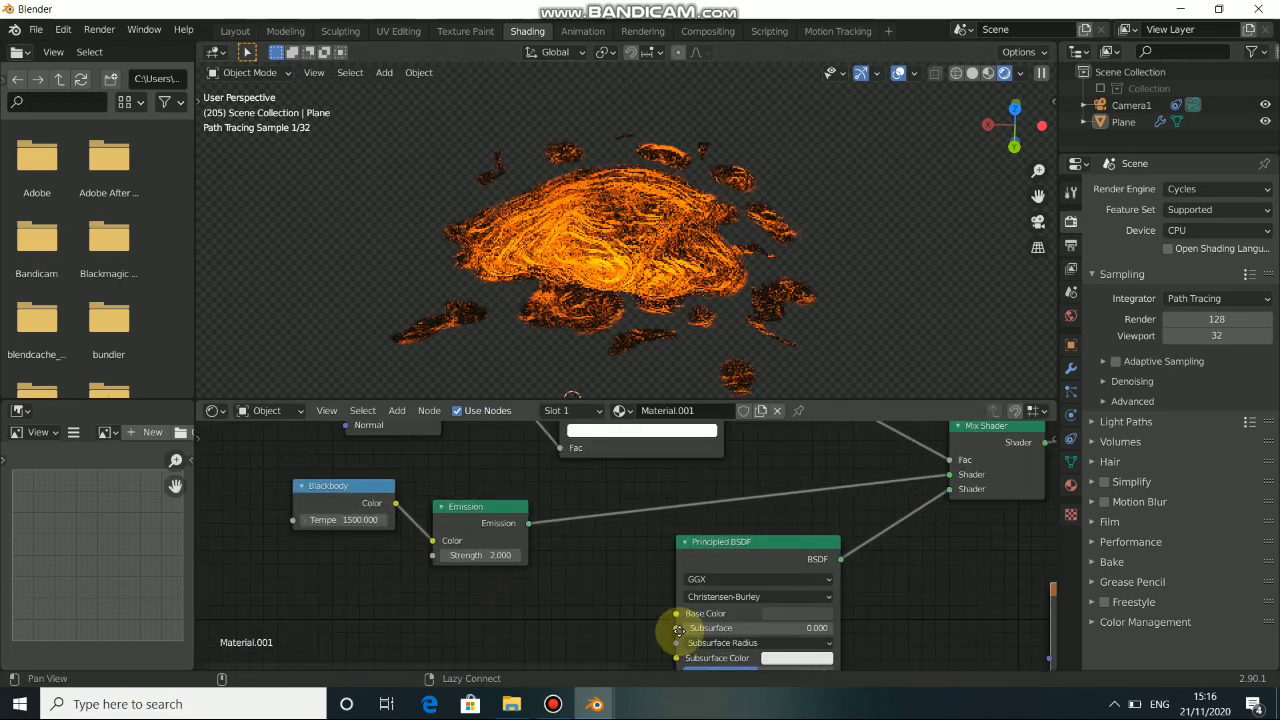
{"action": "mouse_move", "coordinate": [593, 555]}
{"action": "left_mouse_down", "text": "alt"}
{"action": "mouse_move", "coordinate": [671, 633]}
{"action": "mouse_move", "coordinate": [649, 640]}
{"action": "left_mouse_up", "text": "alt"}
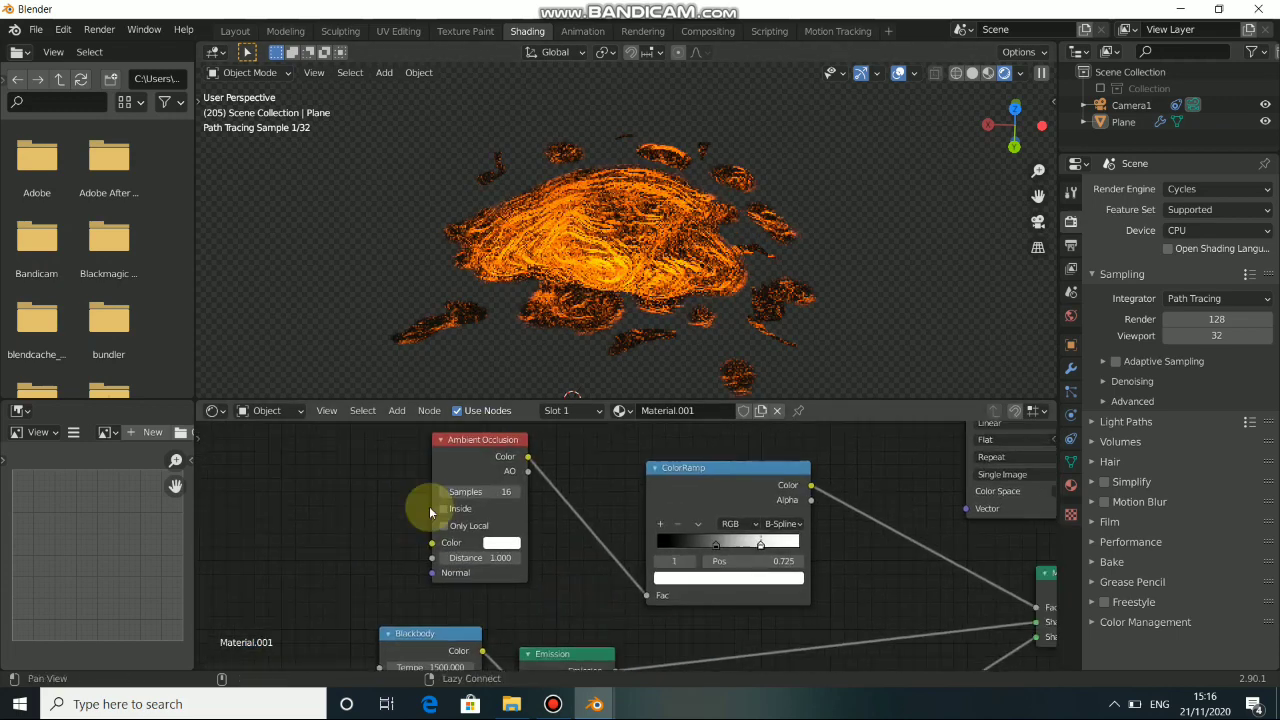
{"action": "left_click_drag", "start_coordinate": [429, 508], "coordinate": [375, 488], "text": "alt"}
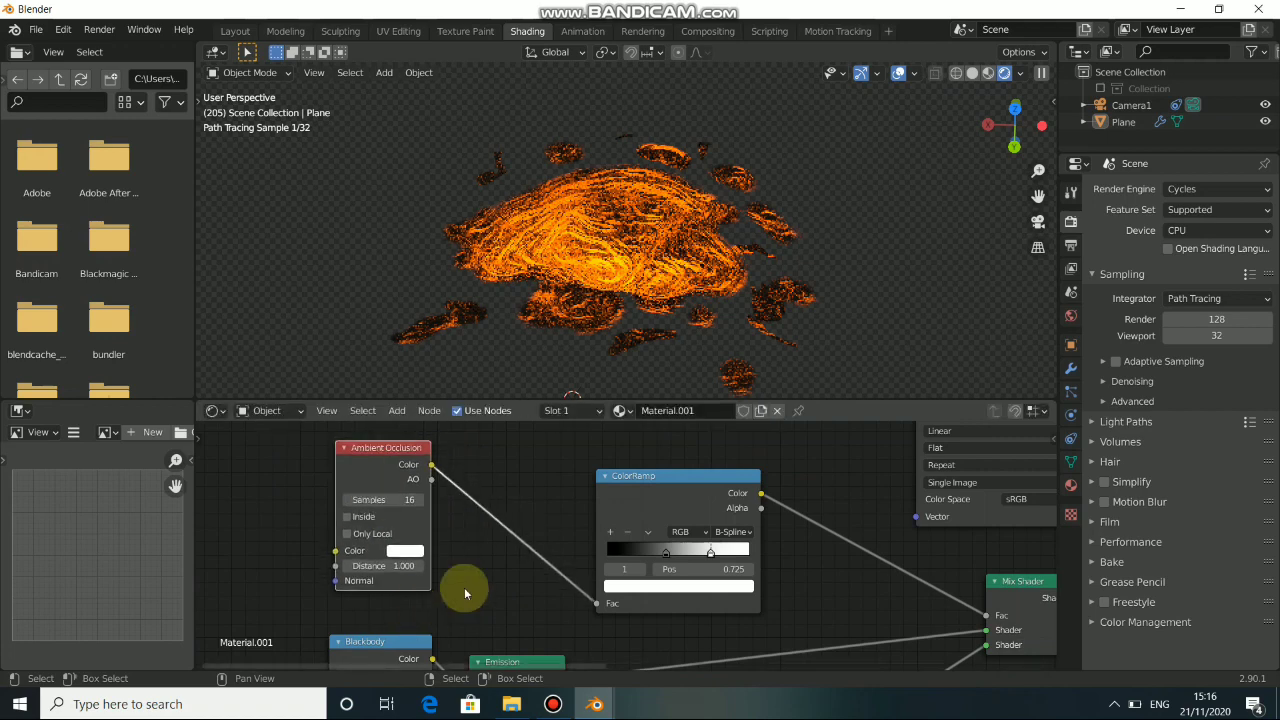
{"action": "left_click_drag", "start_coordinate": [523, 585], "coordinate": [580, 599], "text": "alt"}
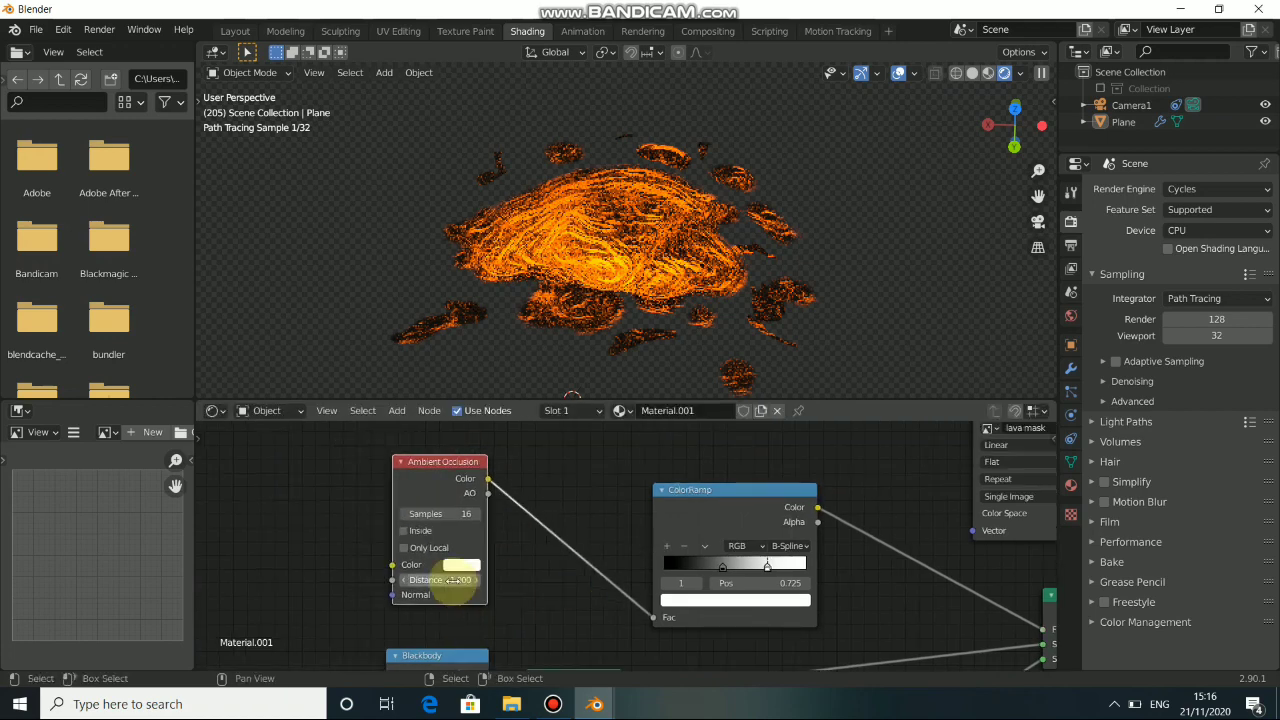
{"action": "left_click", "coordinate": [453, 580]}
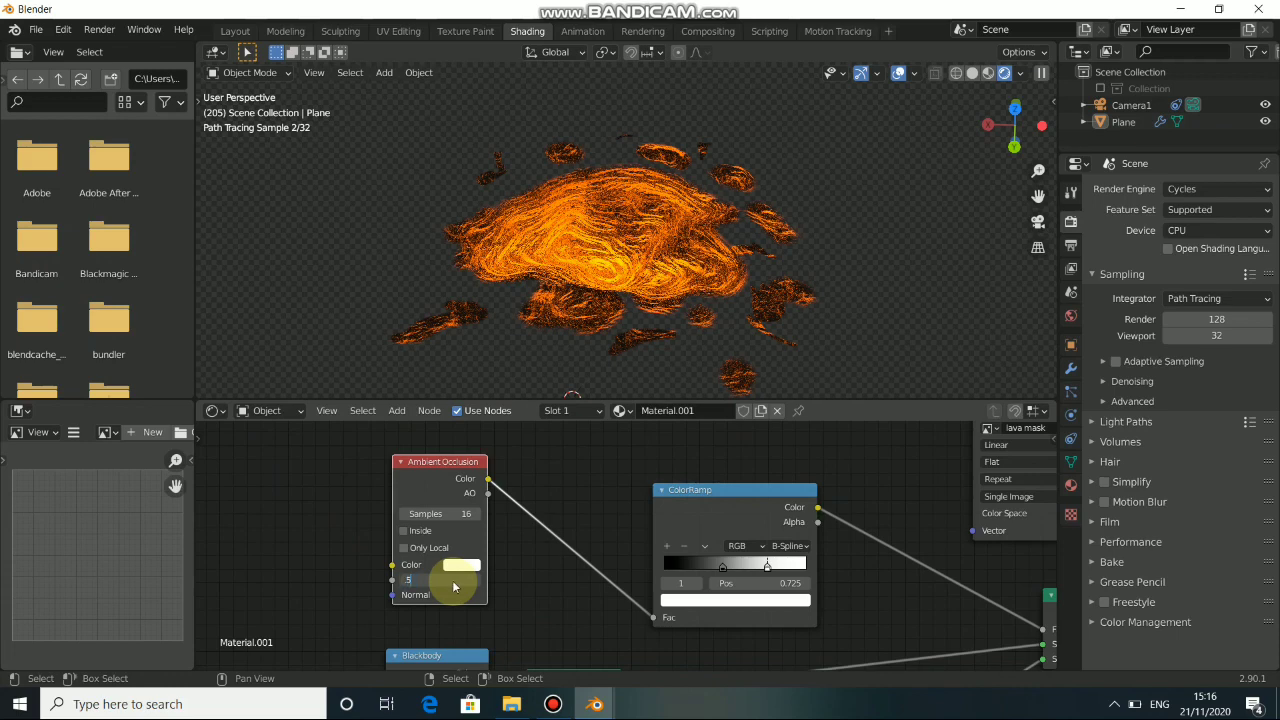
{"action": "type", "text": ".5"}
{"action": "key", "text": "Return"}
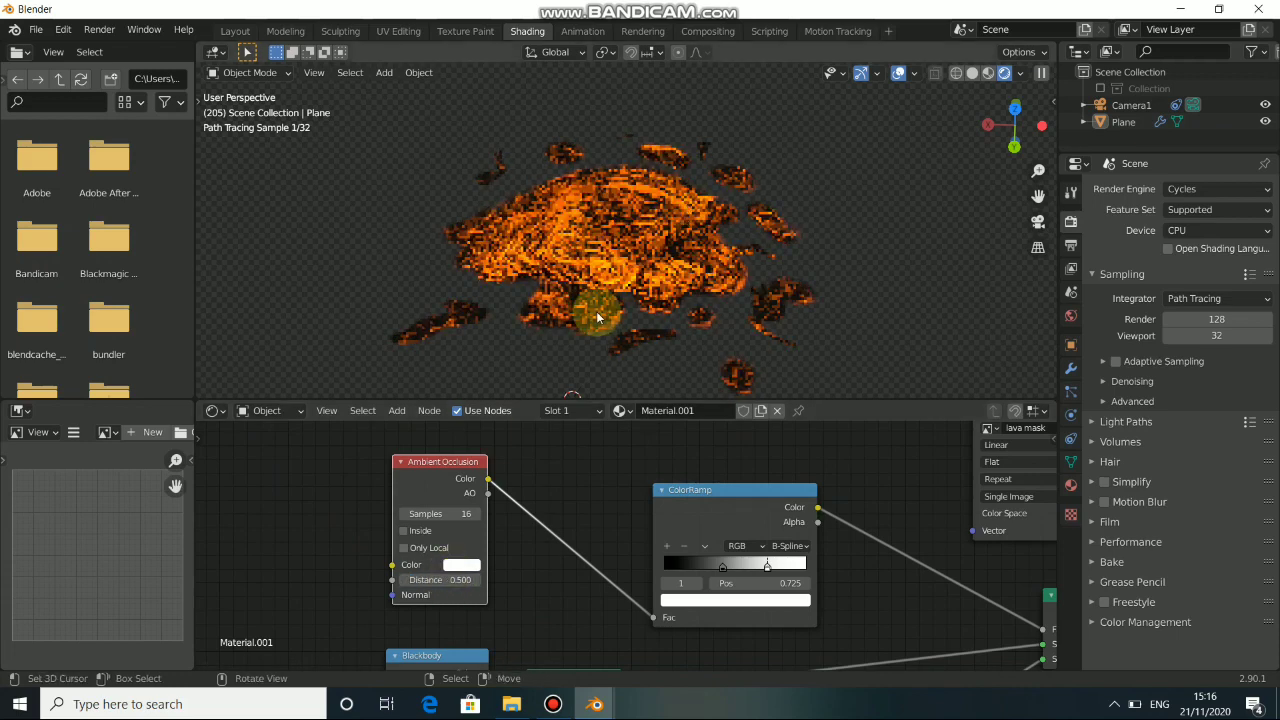
Move the ColorRamp's dark stop slightly toward the black end of the gradient.
{"action": "middle_click_drag", "start_coordinate": [604, 520], "coordinate": [458, 472]}
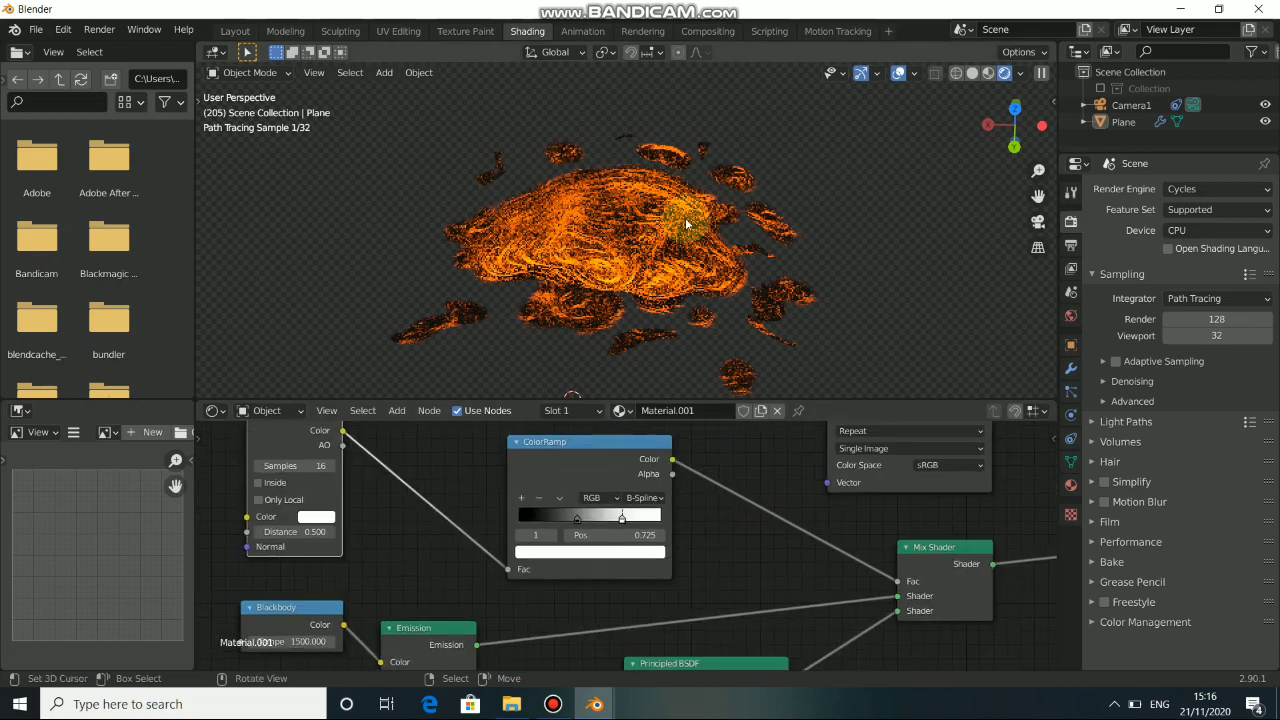
{"action": "left_click", "coordinate": [577, 517]}
{"action": "left_click_drag", "start_coordinate": [577, 517], "coordinate": [557, 521]}
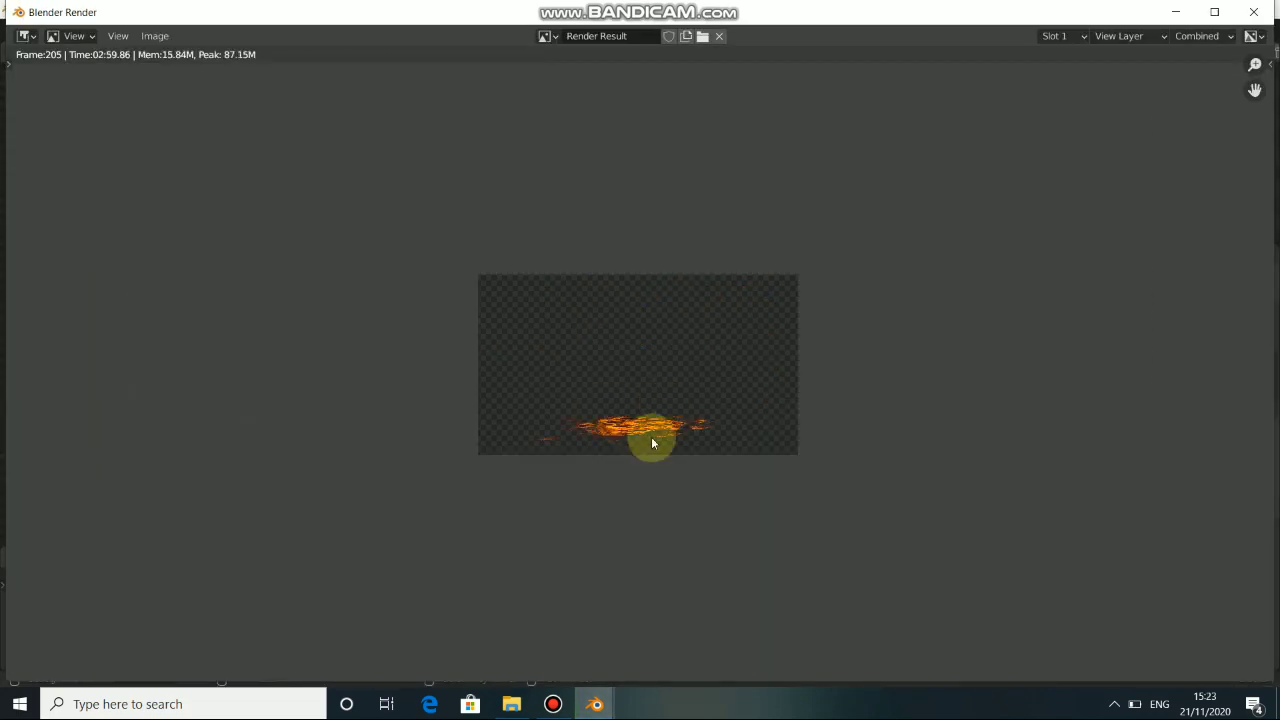
Examine the rendered lava image of frame 205, minimize the render window and return to the Layout camera view.
{"action": "scroll", "coordinate": [610, 485], "scroll_direction": "up", "scroll_amount": 1}
{"action": "scroll", "coordinate": [617, 480], "scroll_direction": "down", "scroll_amount": 2}
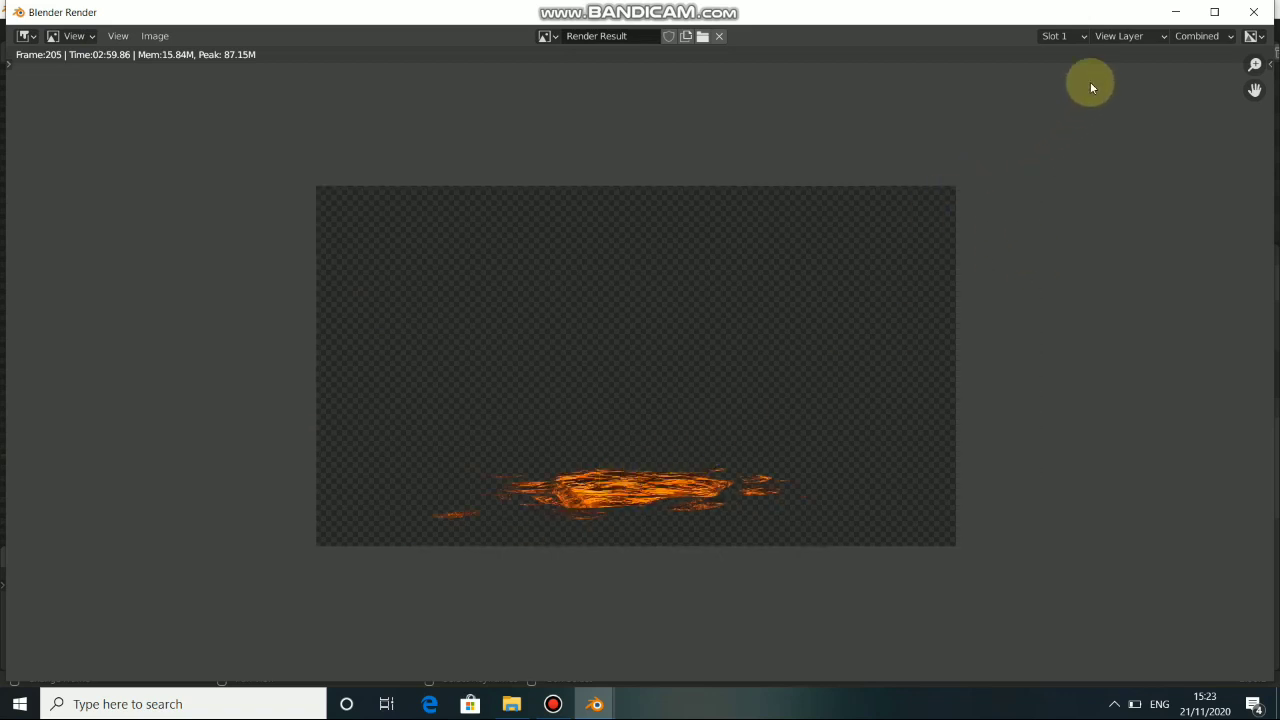
{"action": "left_click", "coordinate": [1176, 12]}
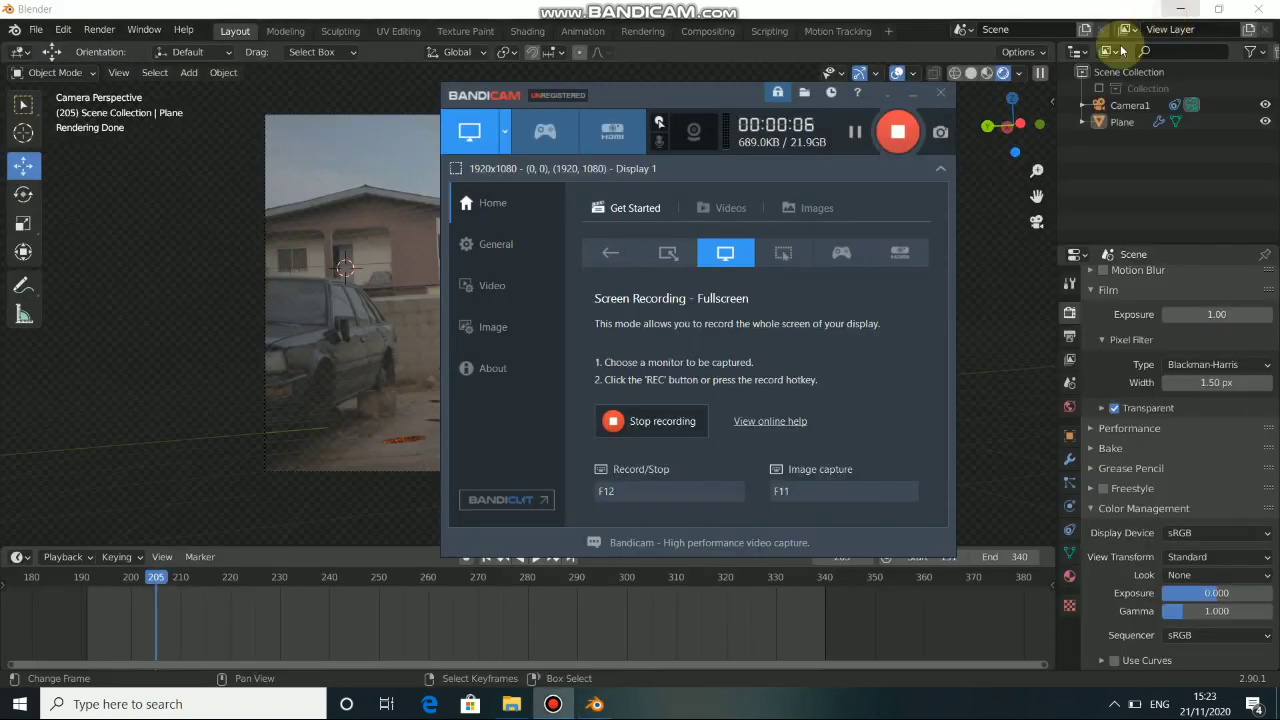
{"action": "left_click", "coordinate": [374, 350]}
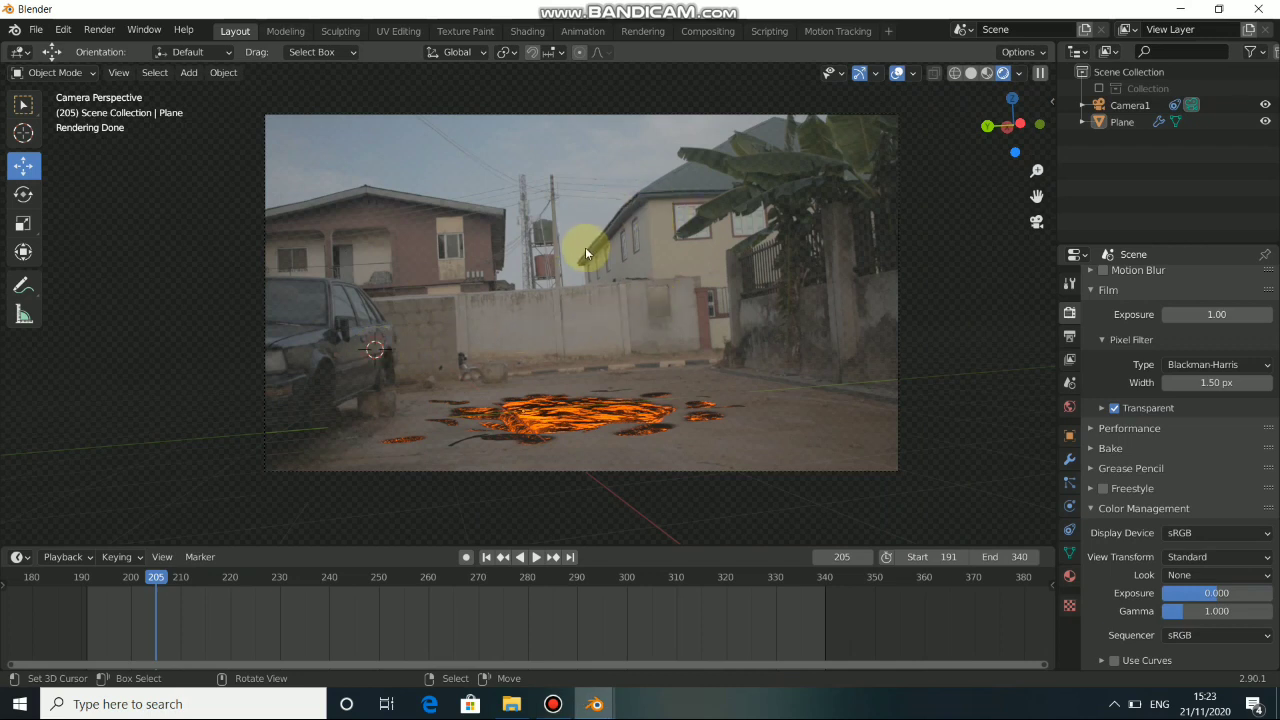
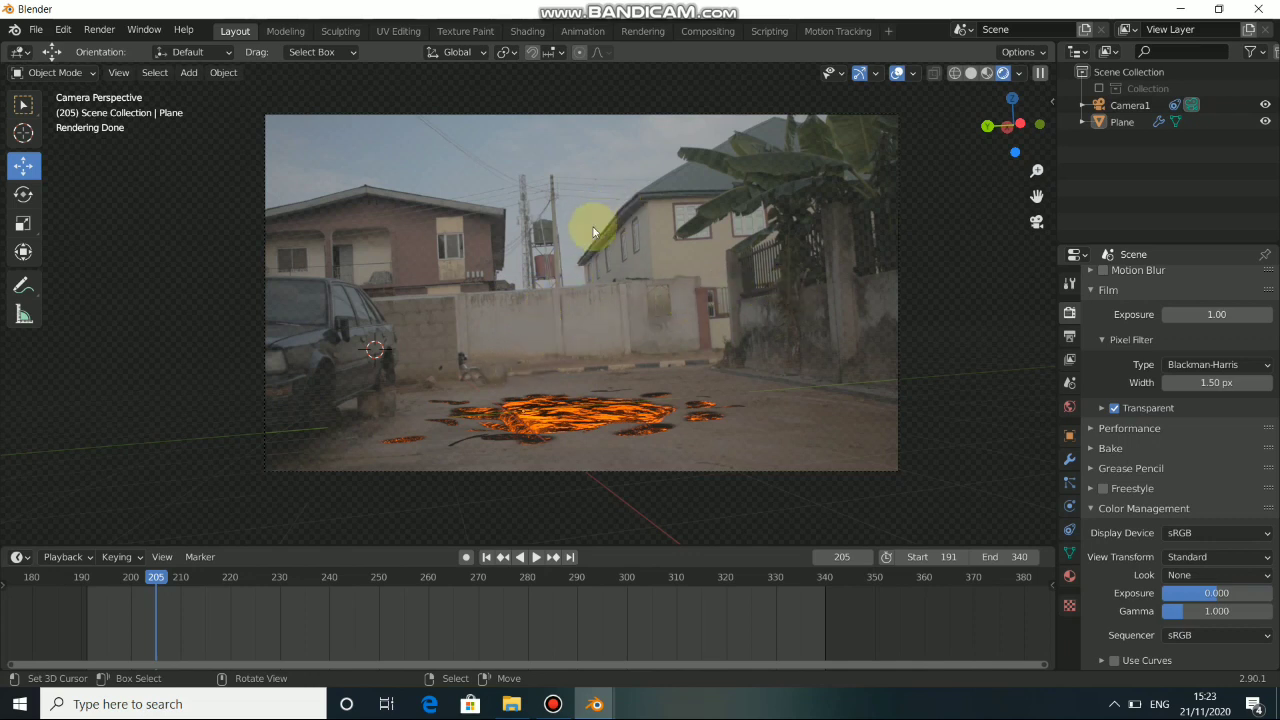
Enable node compositing for the scene in the Compositing workspace and hide the node editor's sidebar.
{"action": "left_click", "coordinate": [718, 32]}
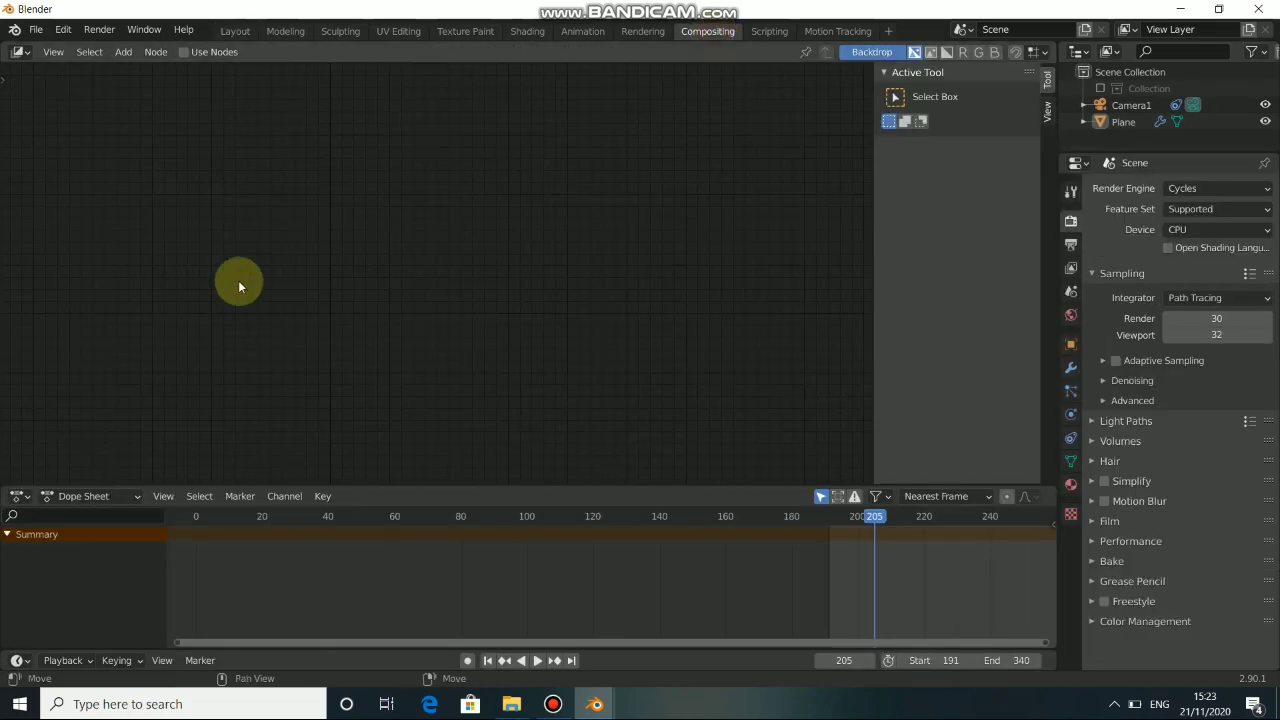
{"action": "left_click", "coordinate": [185, 52]}
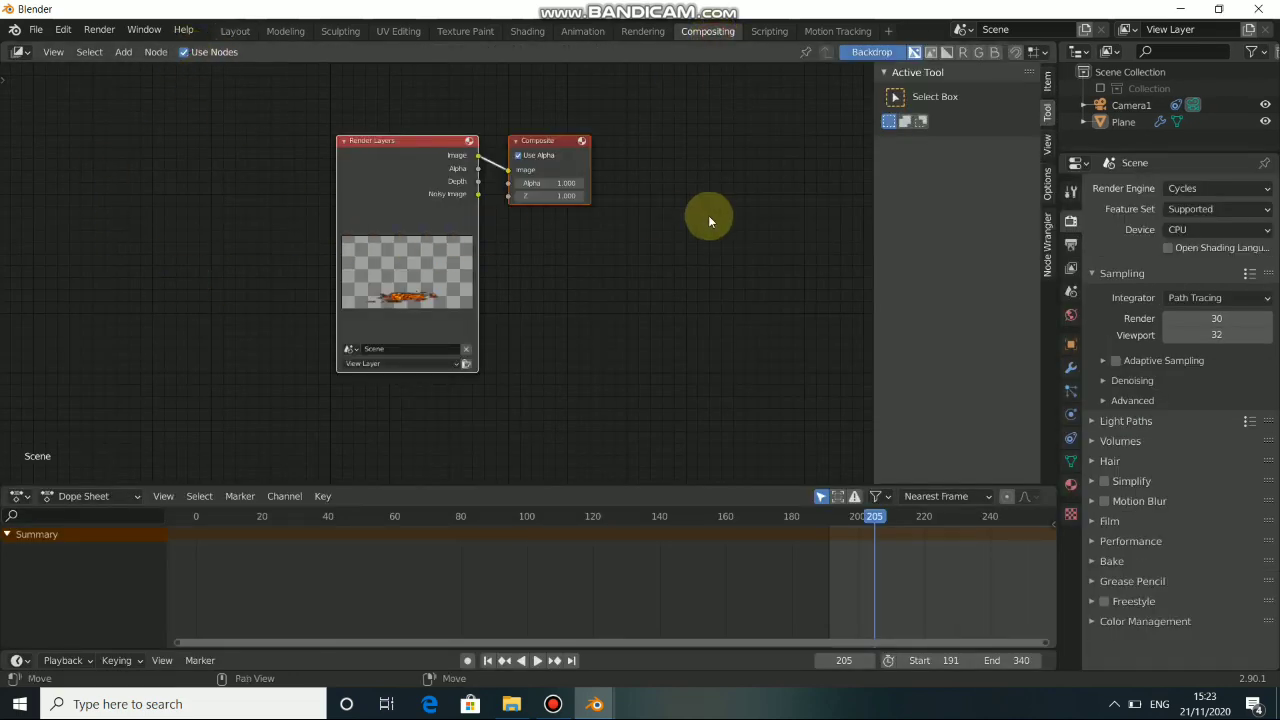
{"action": "key", "text": "n"}
Spread the Render Layers and Composite nodes far apart and enlarge the node editor above the dope sheet.
{"action": "left_click", "coordinate": [484, 192]}
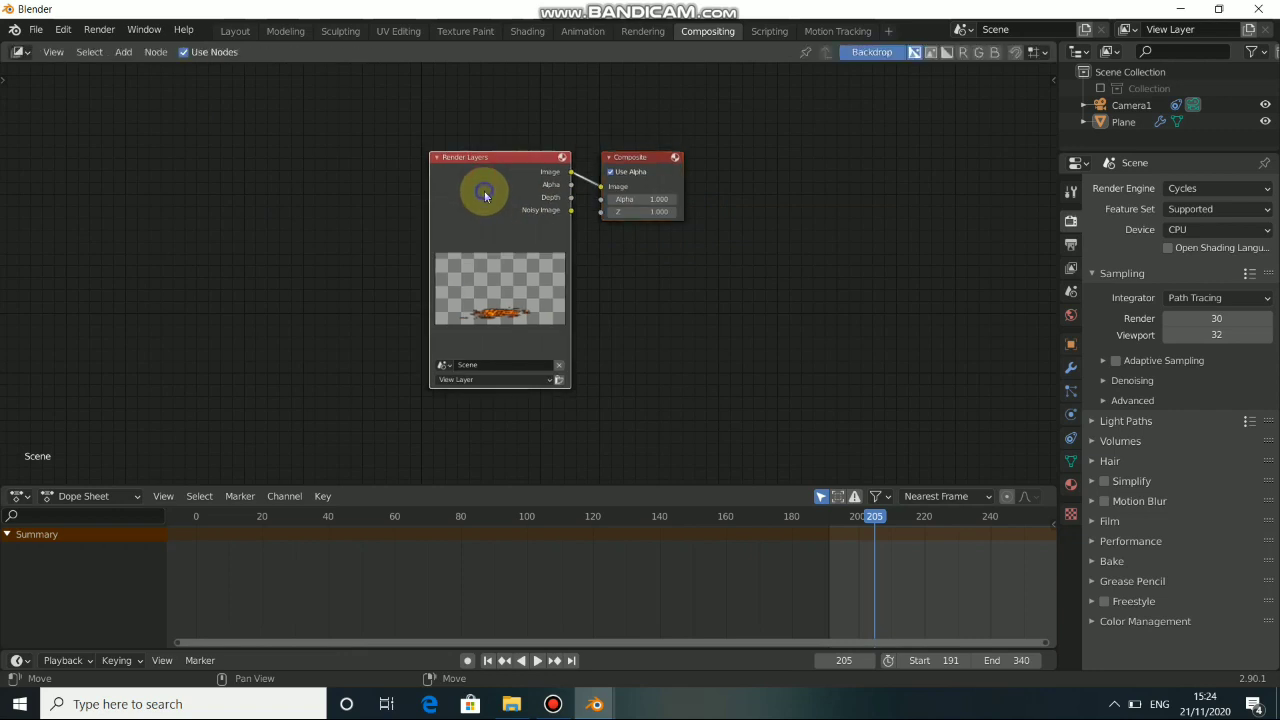
{"action": "left_click_drag", "start_coordinate": [484, 196], "coordinate": [254, 195]}
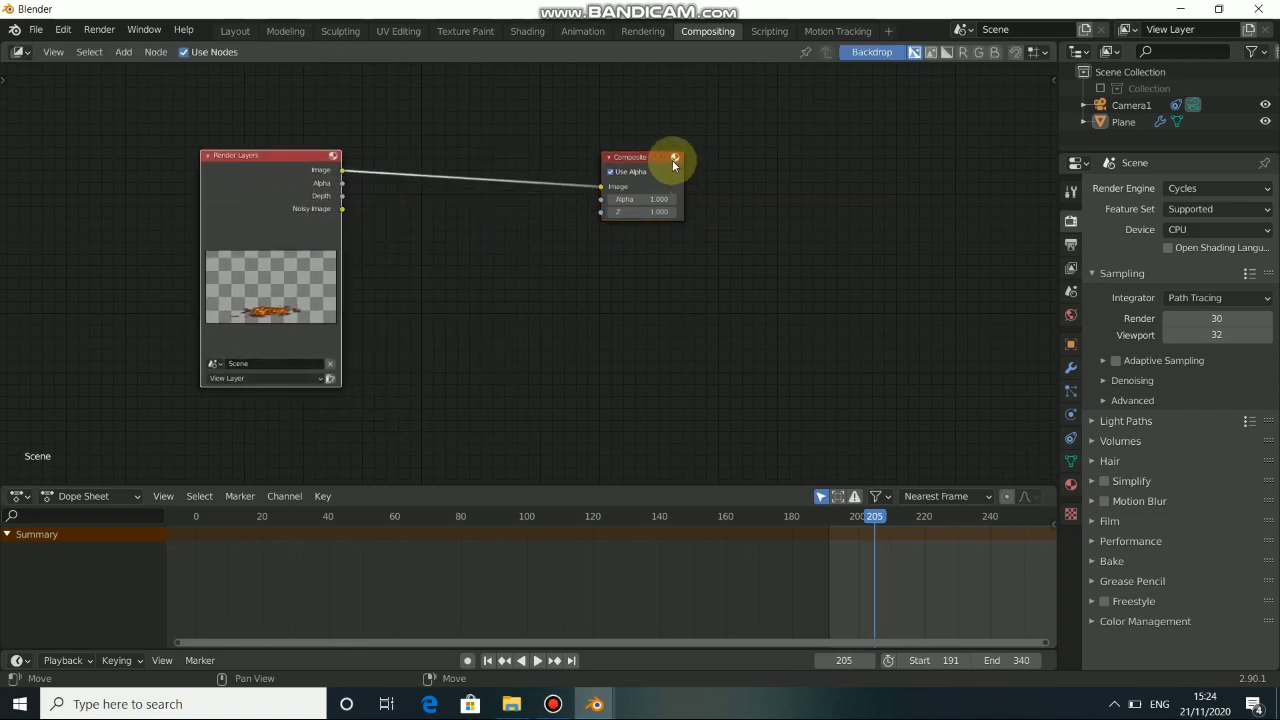
{"action": "left_click_drag", "start_coordinate": [673, 162], "coordinate": [794, 163]}
{"action": "left_click_drag", "start_coordinate": [250, 214], "coordinate": [225, 220]}
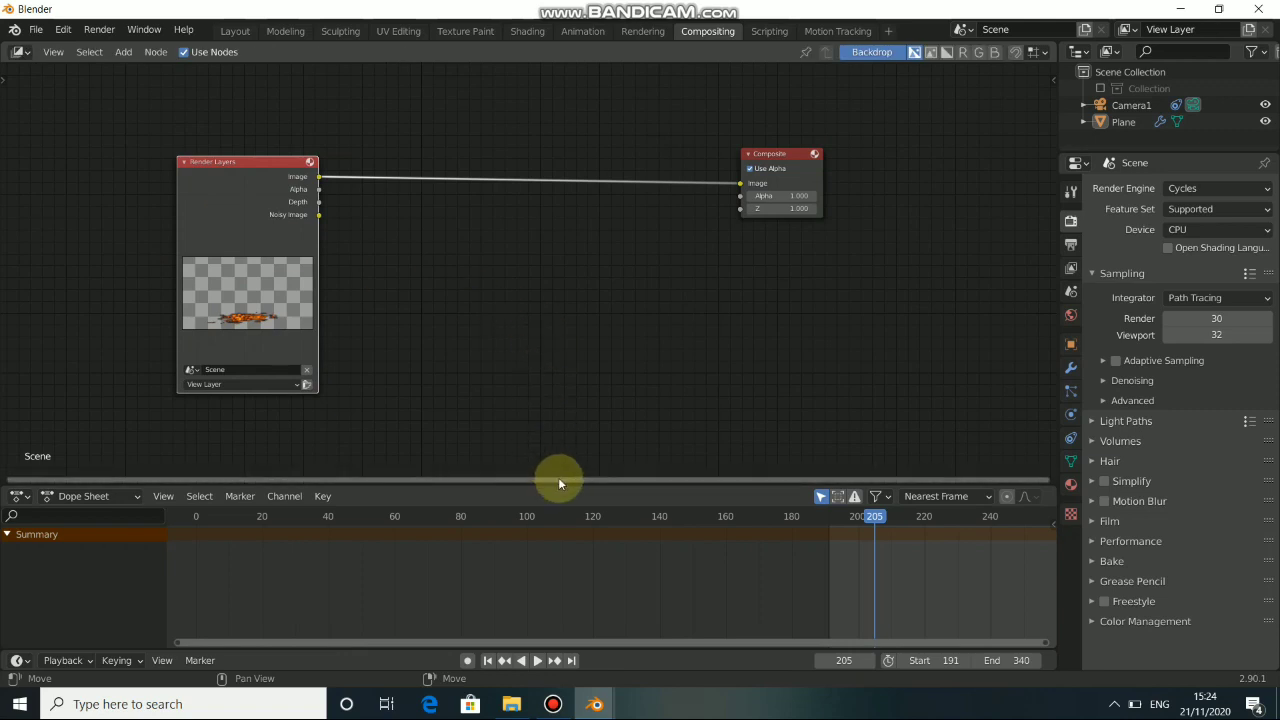
{"action": "left_click_drag", "start_coordinate": [566, 490], "coordinate": [566, 540]}
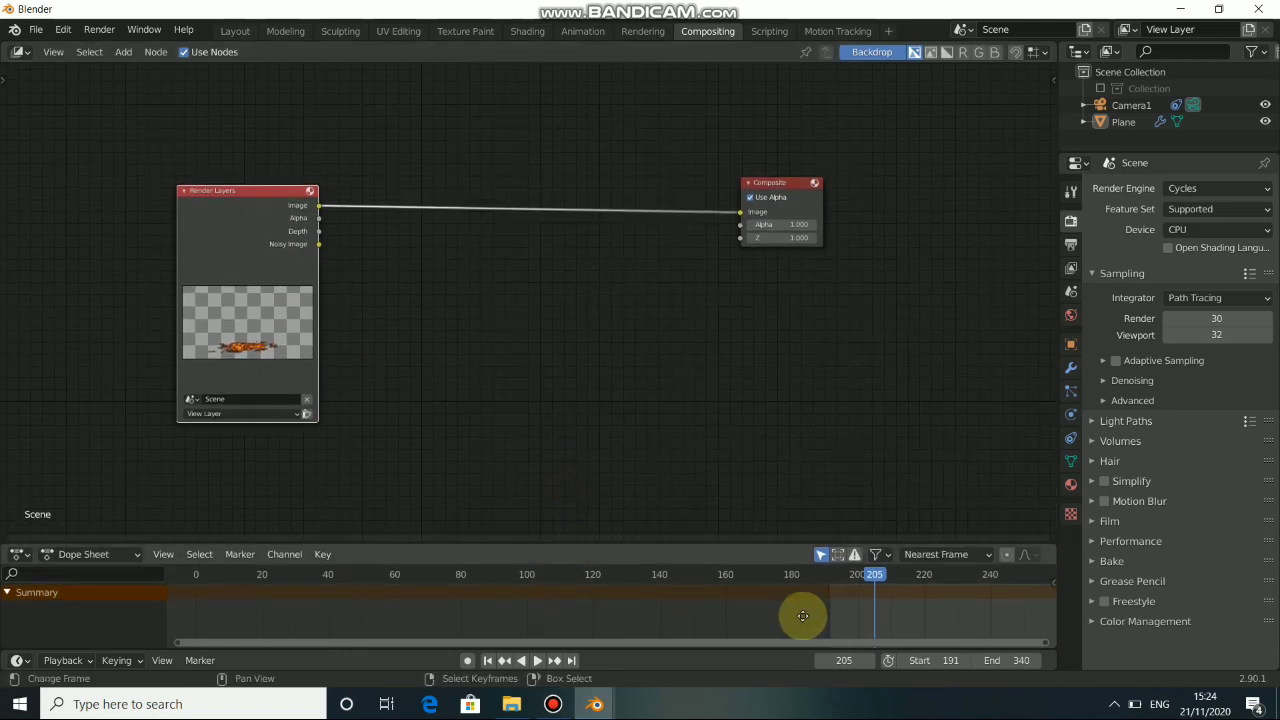
{"action": "middle_click_drag", "start_coordinate": [802, 616], "coordinate": [230, 612]}
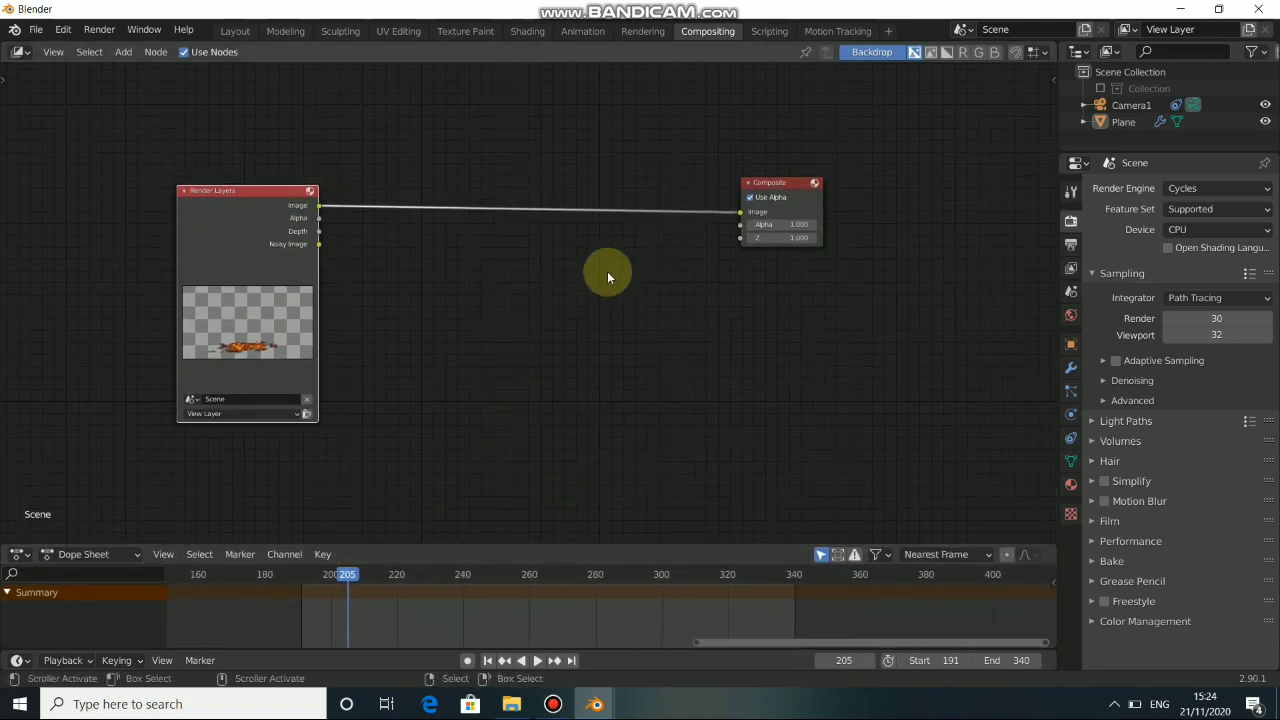
Add a Viewer node and place it just beneath the Composite node.
{"action": "key", "text": "shift+a"}
{"action": "mouse_move", "coordinate": [549, 239]}
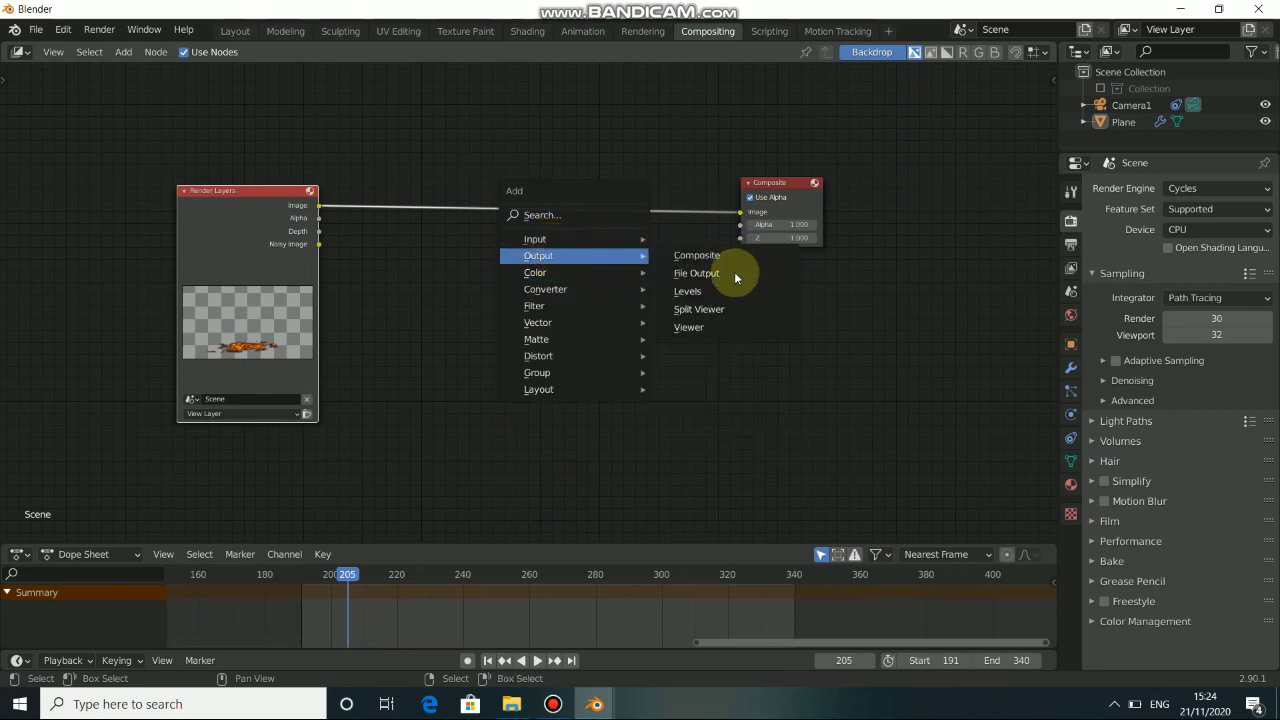
{"action": "left_click", "coordinate": [725, 330]}
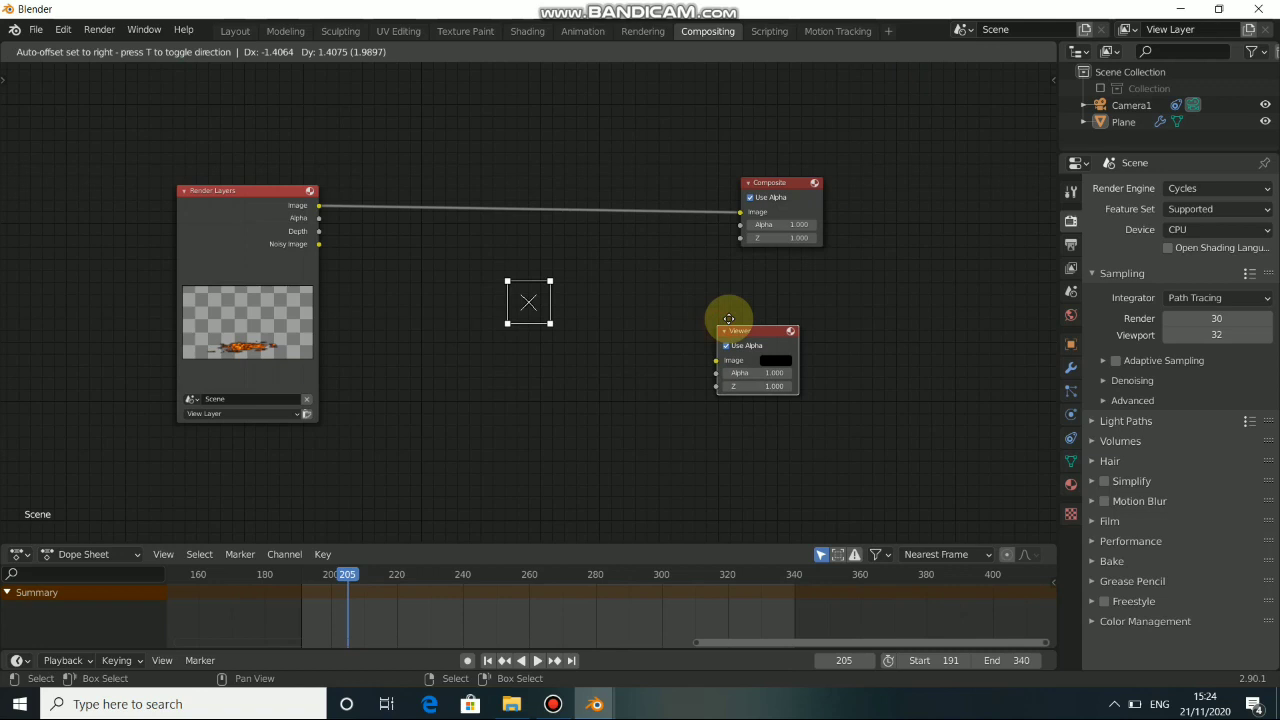
{"action": "left_click", "coordinate": [745, 269]}
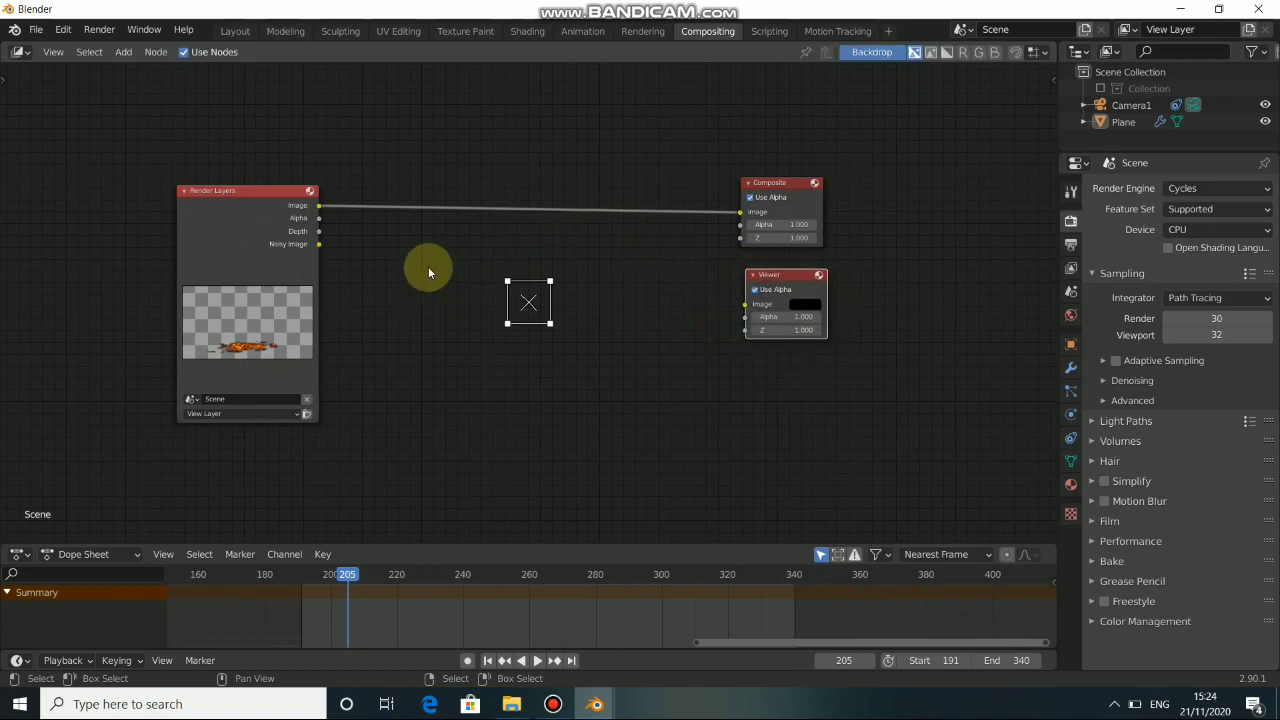
Insert an Alpha Over node between Render Layers and Composite, and link its image output to the Viewer node as well.
{"action": "key", "text": "shift+a"}
{"action": "mouse_move", "coordinate": [403, 283]}
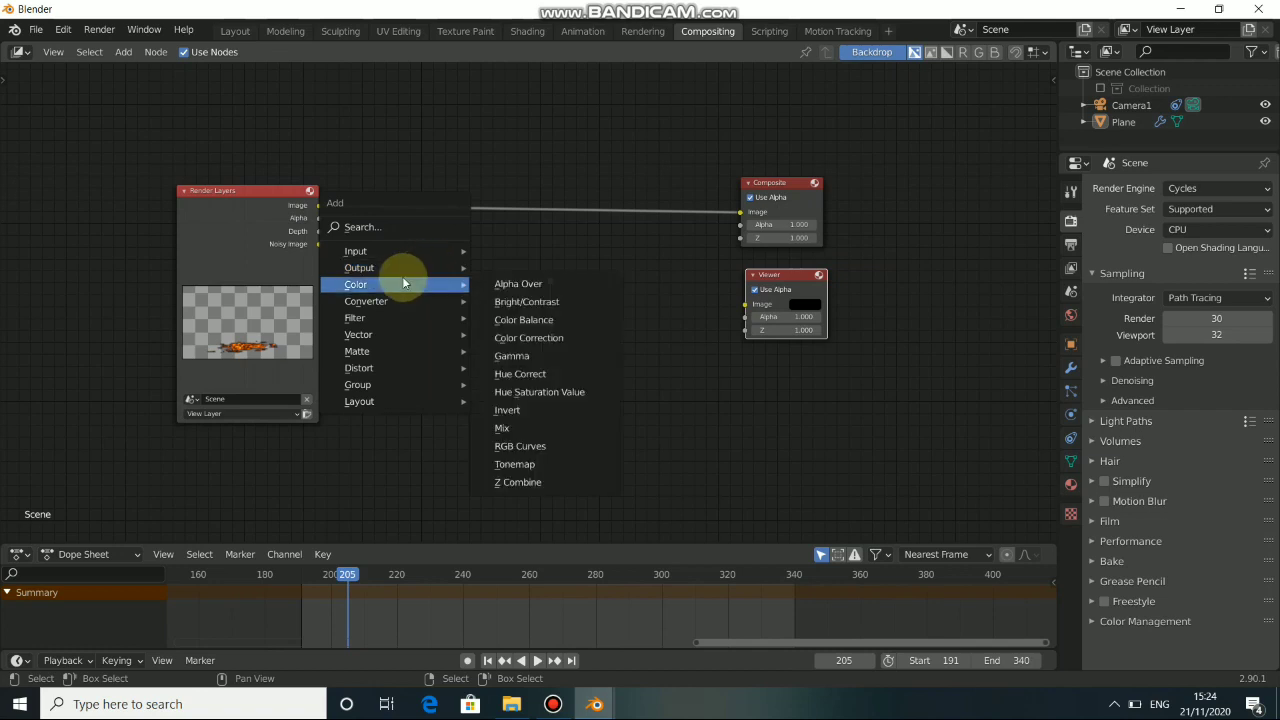
{"action": "left_click", "coordinate": [518, 284]}
{"action": "left_click_drag", "start_coordinate": [507, 192], "coordinate": [505, 245]}
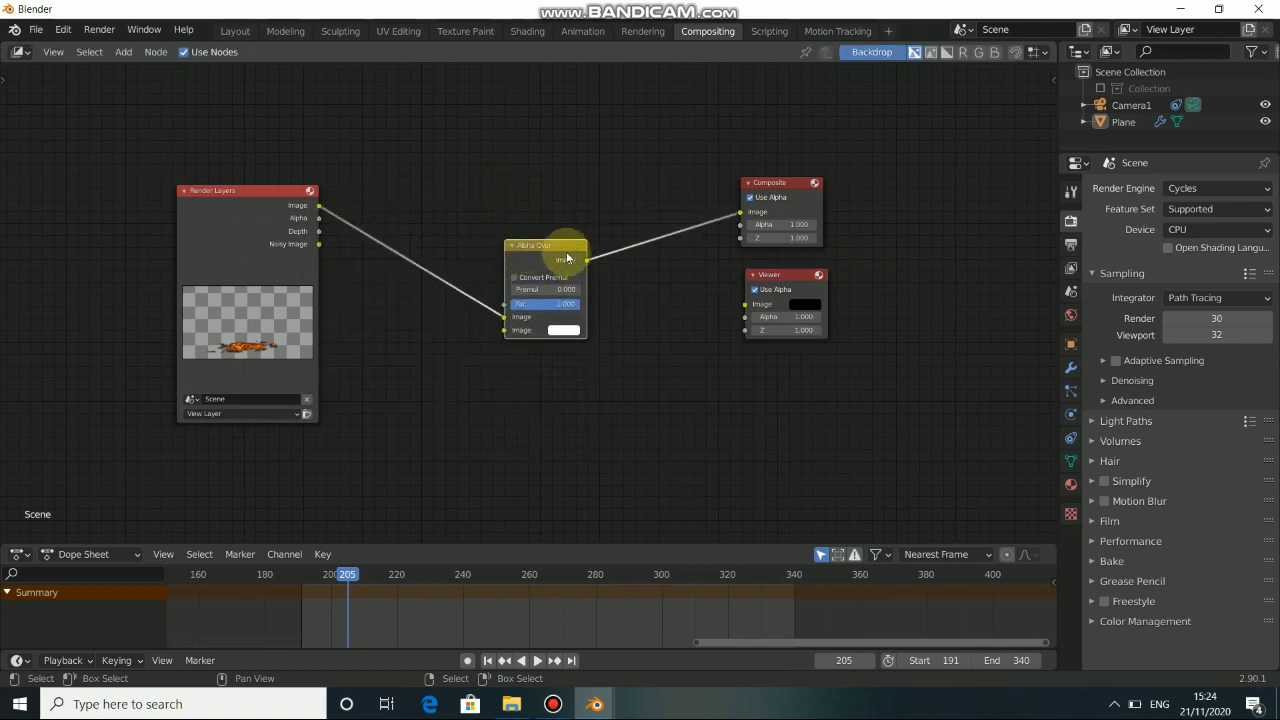
{"action": "left_click", "coordinate": [566, 251], "text": "ctrl+shift"}
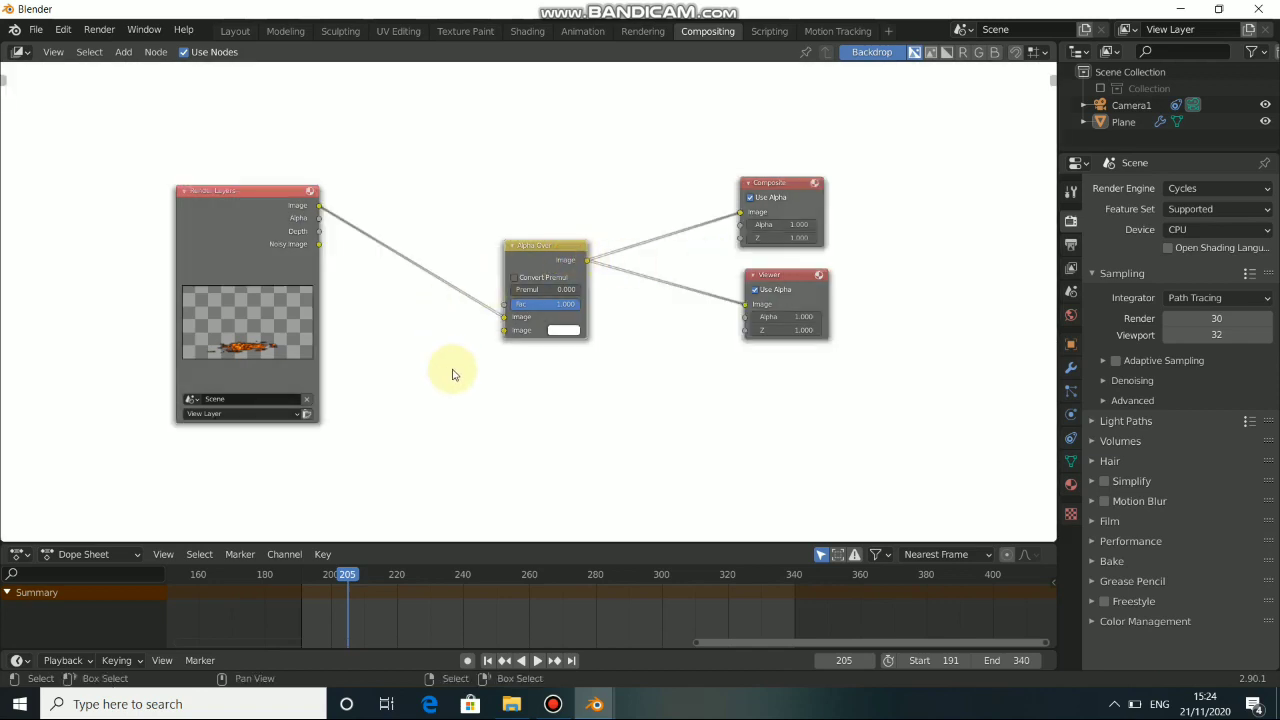
Shrink the backdrop image until it fits inside the node editor, and nudge the Render Layers node into place beside it.
{"action": "key", "text": "x"}
{"action": "key", "text": "ctrl+z"}
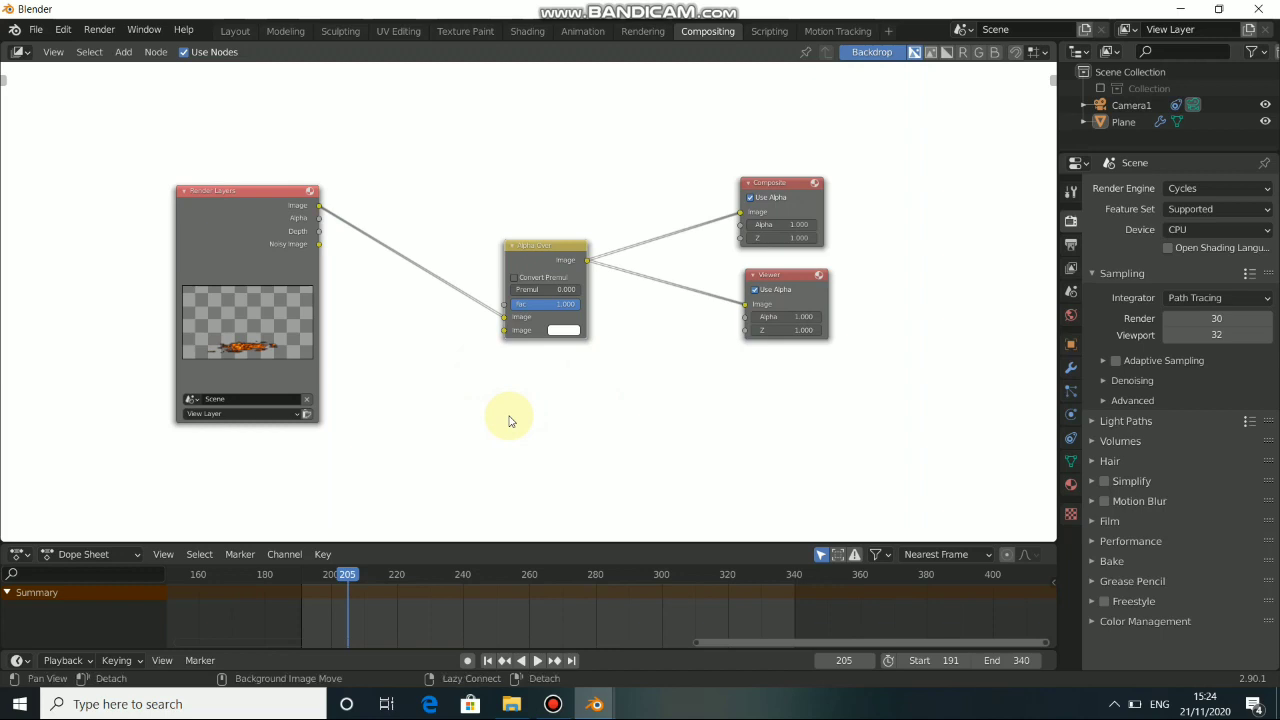
{"action": "scroll", "coordinate": [507, 424], "scroll_direction": "down", "scroll_amount": 2}
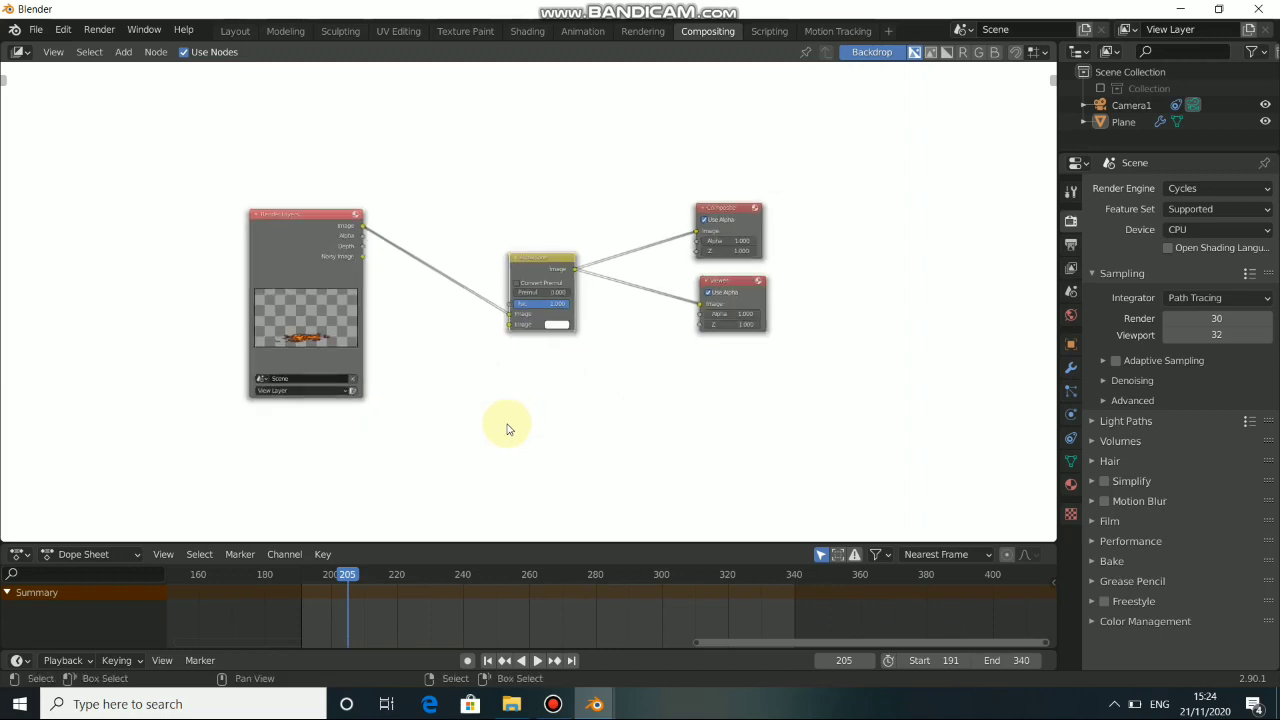
{"action": "scroll", "coordinate": [508, 428], "scroll_direction": "up", "scroll_amount": 1}
{"action": "key", "text": "ctrl+v"}
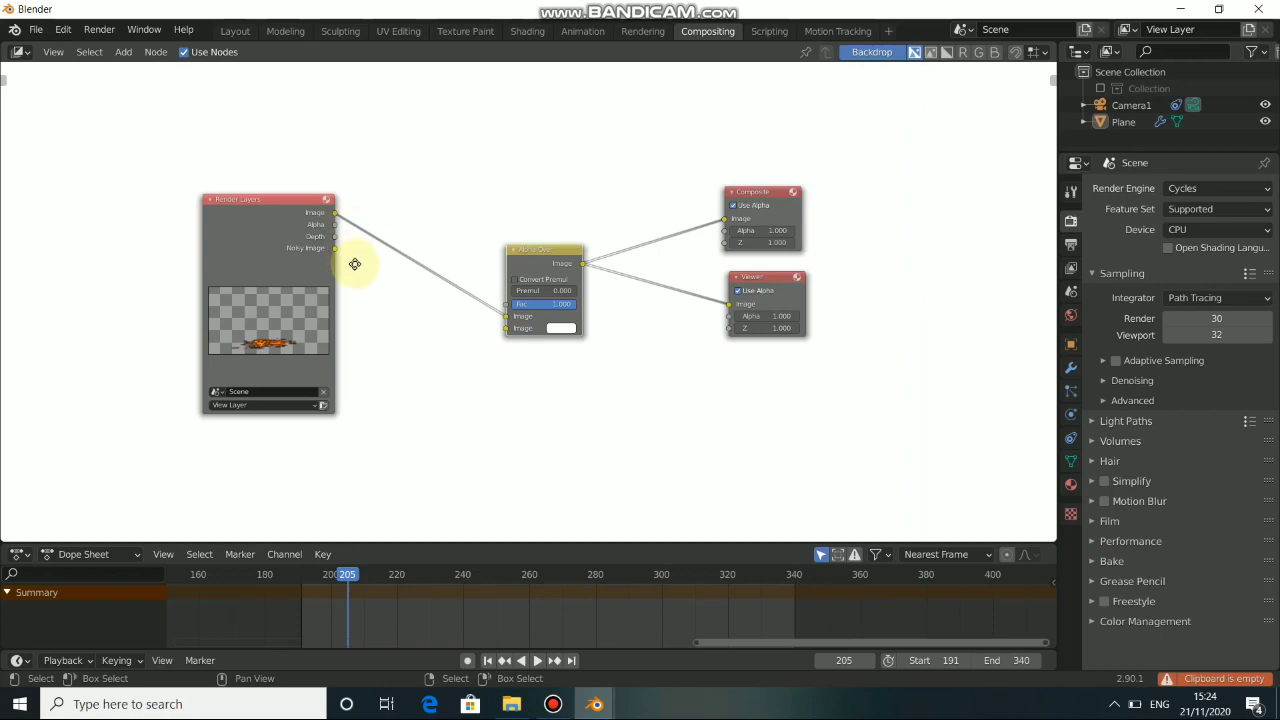
{"action": "middle_click_drag", "start_coordinate": [354, 263], "coordinate": [361, 270]}
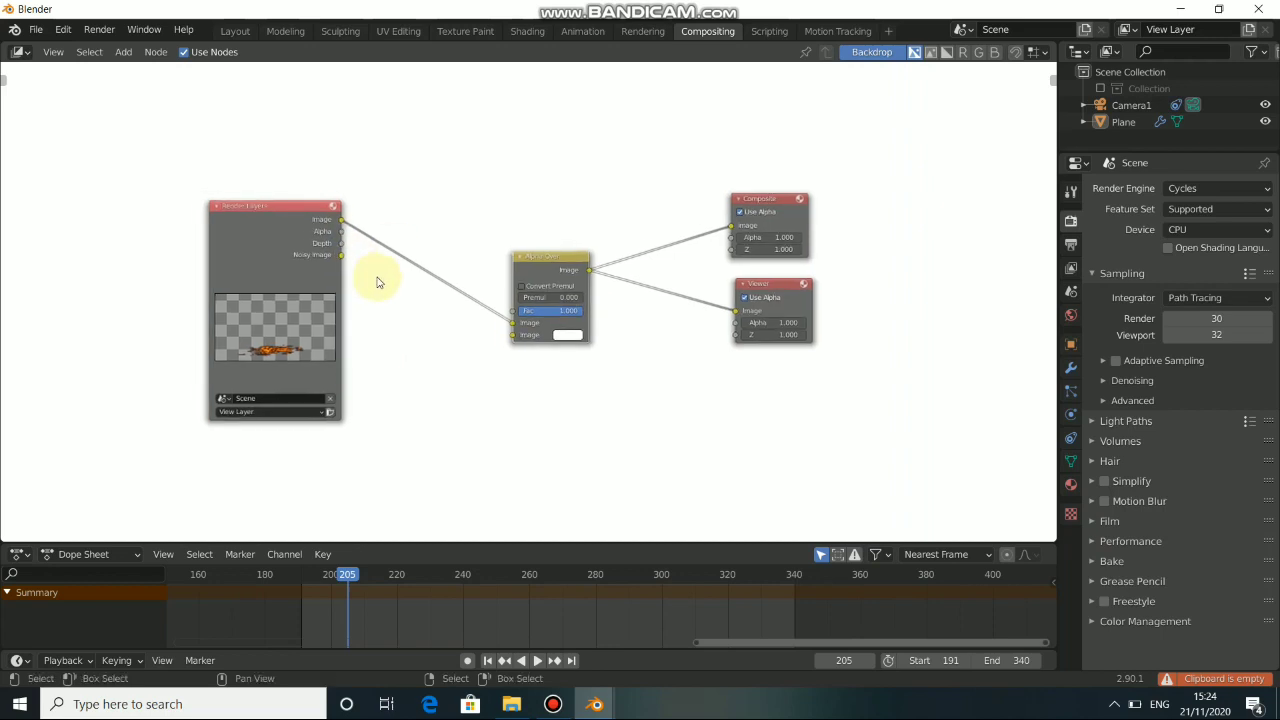
{"action": "key", "text": "v"}
{"action": "key", "text": "v"}
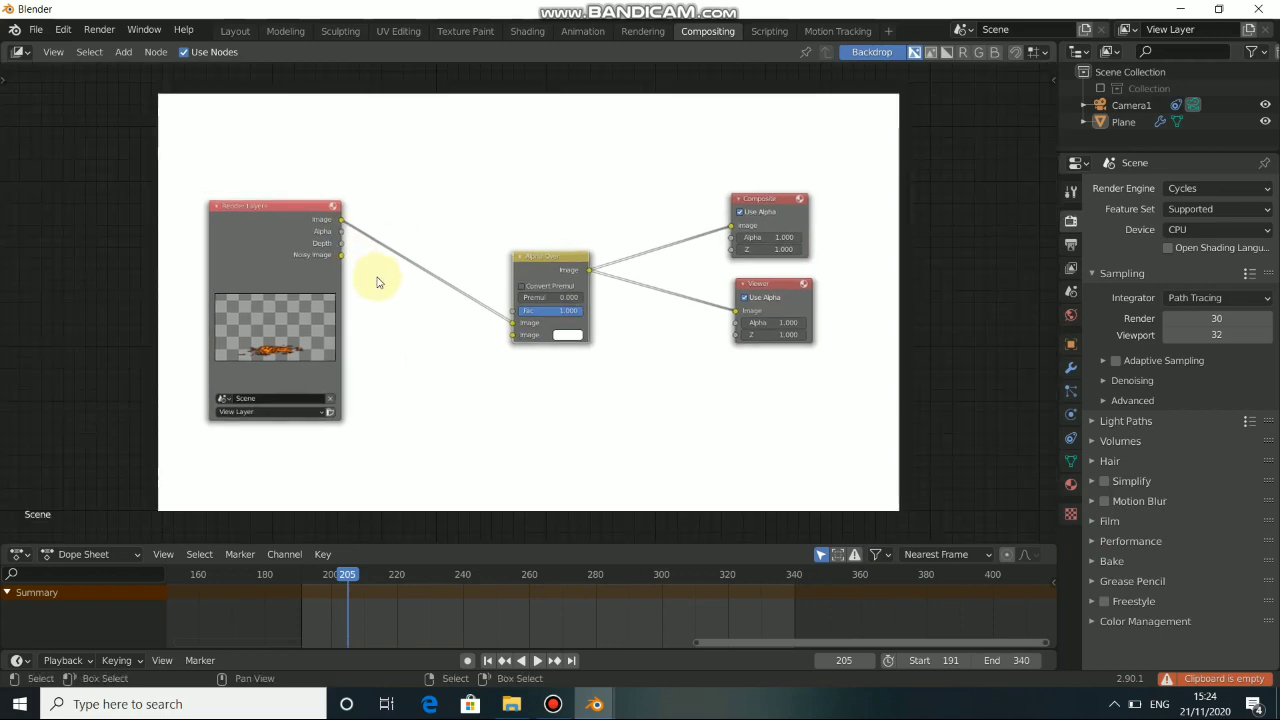
{"action": "key", "text": "v"}
{"action": "middle_click_drag", "start_coordinate": [405, 383], "coordinate": [447, 394]}
{"action": "left_click_drag", "start_coordinate": [305, 253], "coordinate": [283, 273]}
{"action": "middle_click_drag", "start_coordinate": [445, 337], "coordinate": [443, 317]}
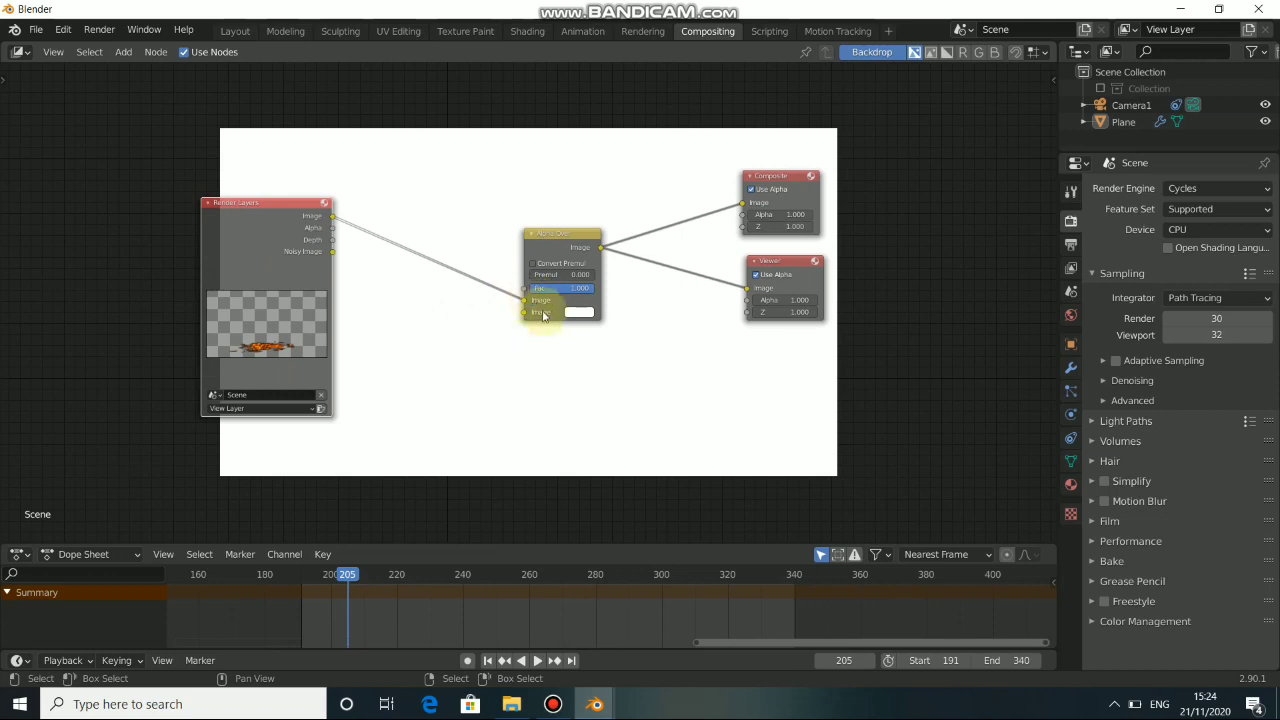
Try a grey colour for the Alpha Over node's second image, and move the Render Layers link to that second image input.
{"action": "left_click", "coordinate": [570, 315]}
{"action": "left_click", "coordinate": [660, 192]}
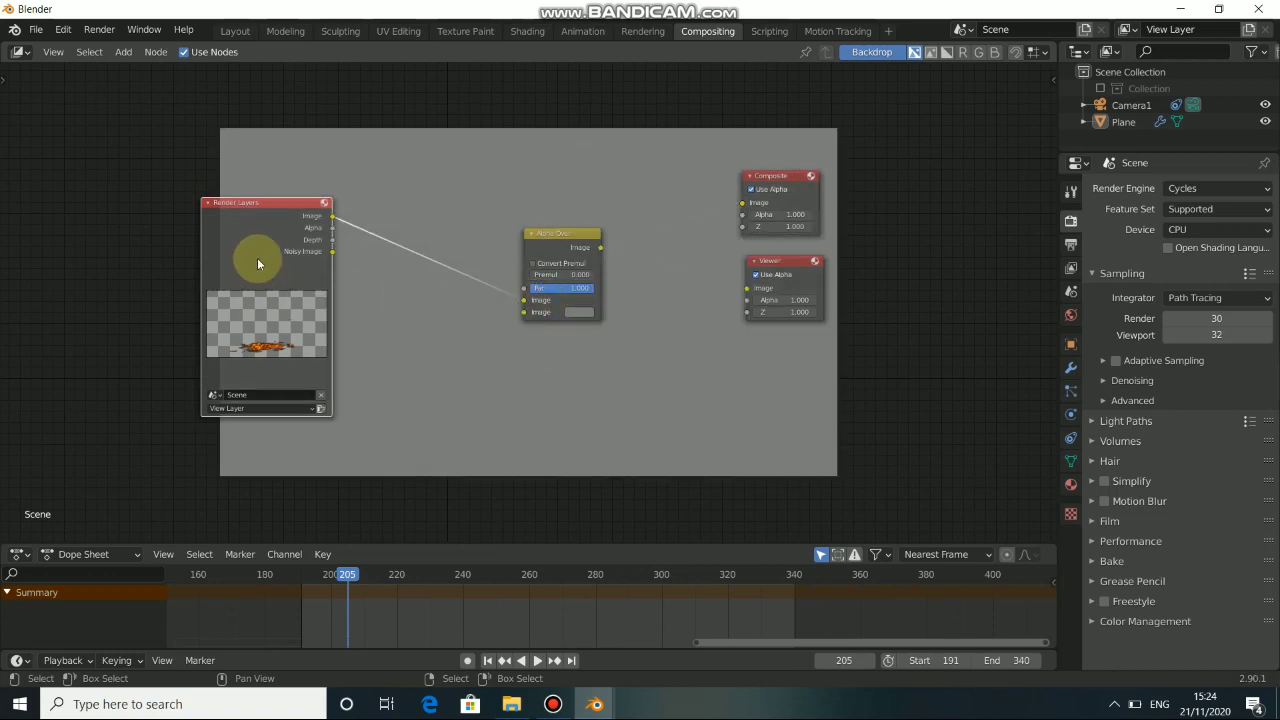
{"action": "left_click_drag", "start_coordinate": [257, 245], "coordinate": [259, 254]}
{"action": "left_click_drag", "start_coordinate": [523, 302], "coordinate": [524, 313]}
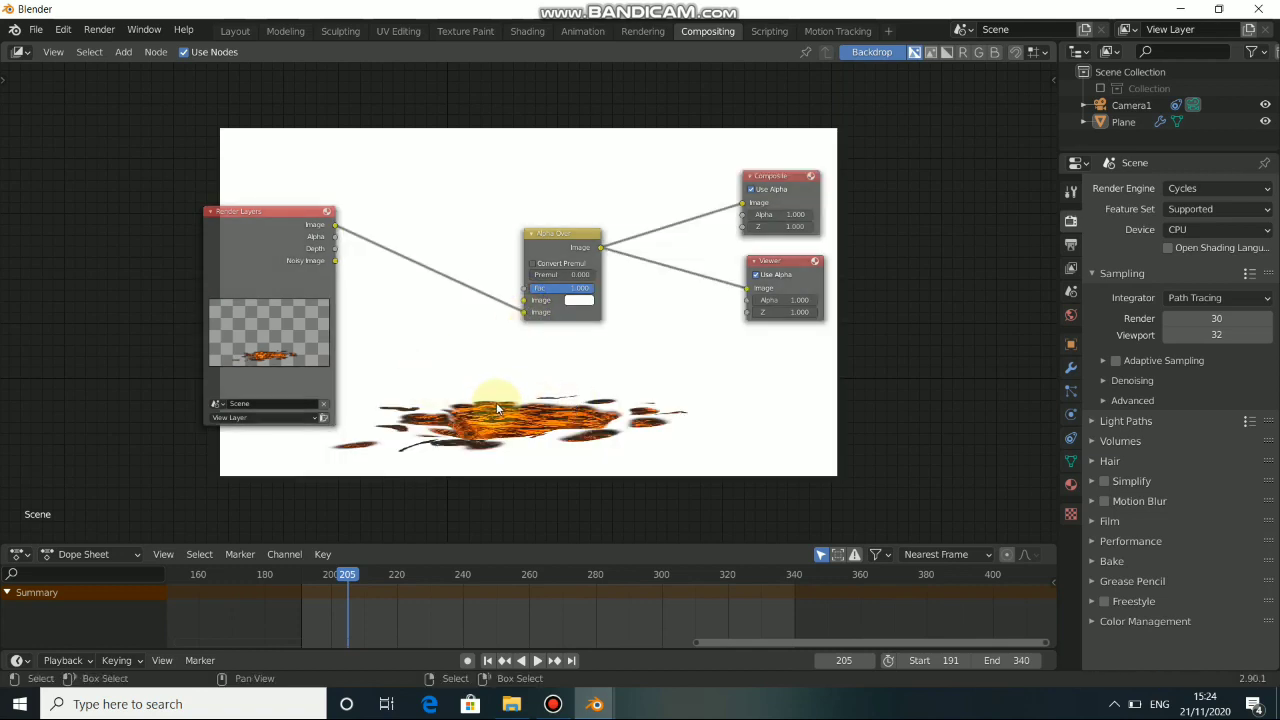
Add a Movie Clip node above Render Layers, load the tracked street footage, and link its image to Alpha Over's first image input.
{"action": "left_click_drag", "start_coordinate": [245, 247], "coordinate": [163, 183]}
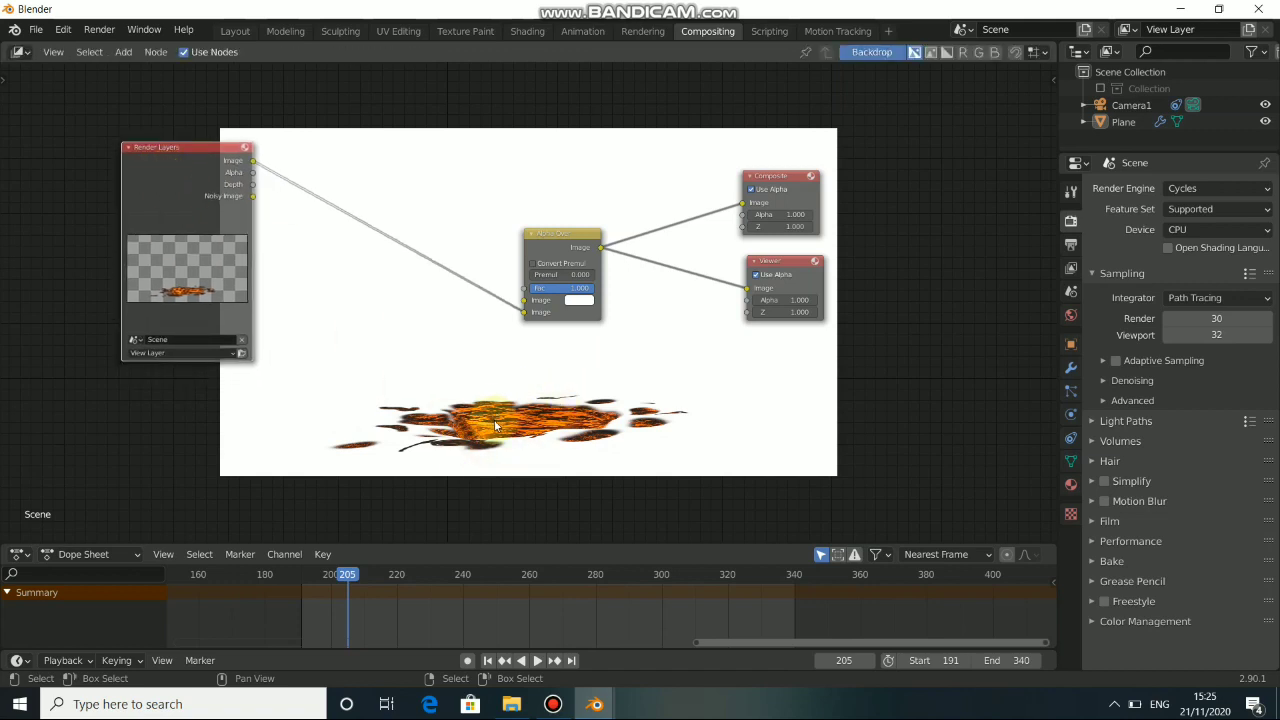
{"action": "left_click_drag", "start_coordinate": [204, 231], "coordinate": [238, 370]}
{"action": "key", "text": "shift+a"}
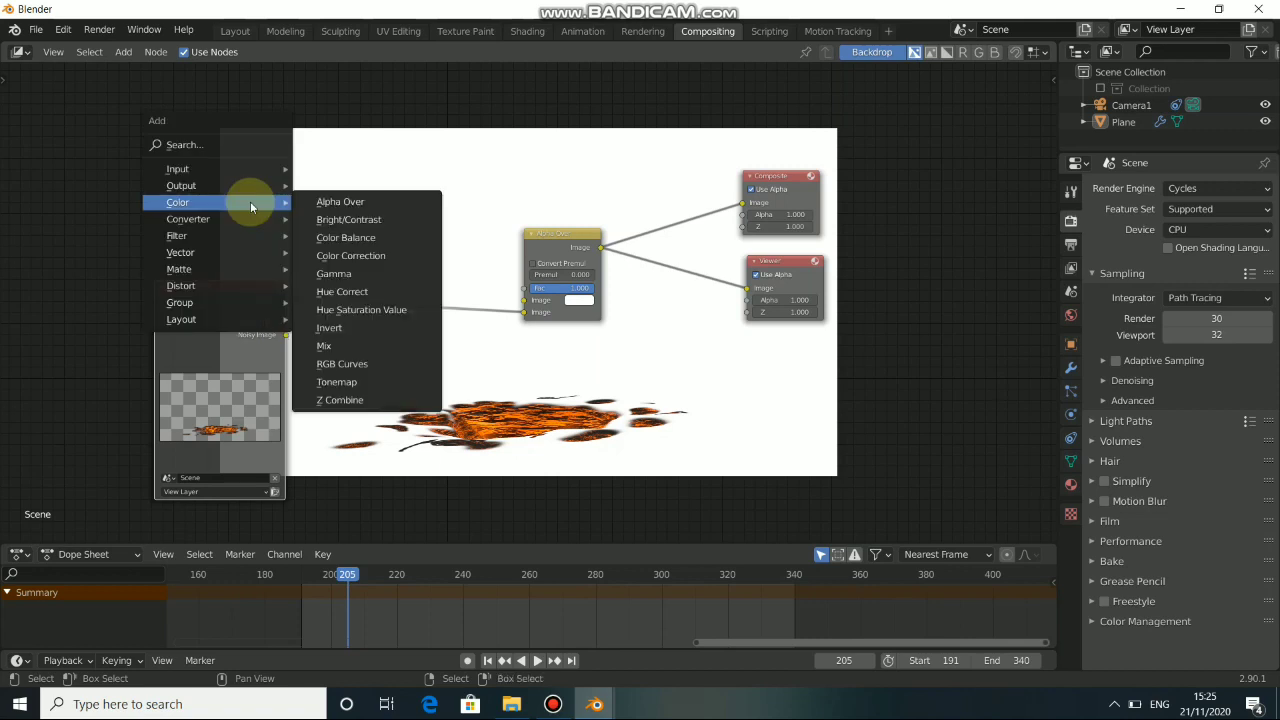
{"action": "mouse_move", "coordinate": [182, 176]}
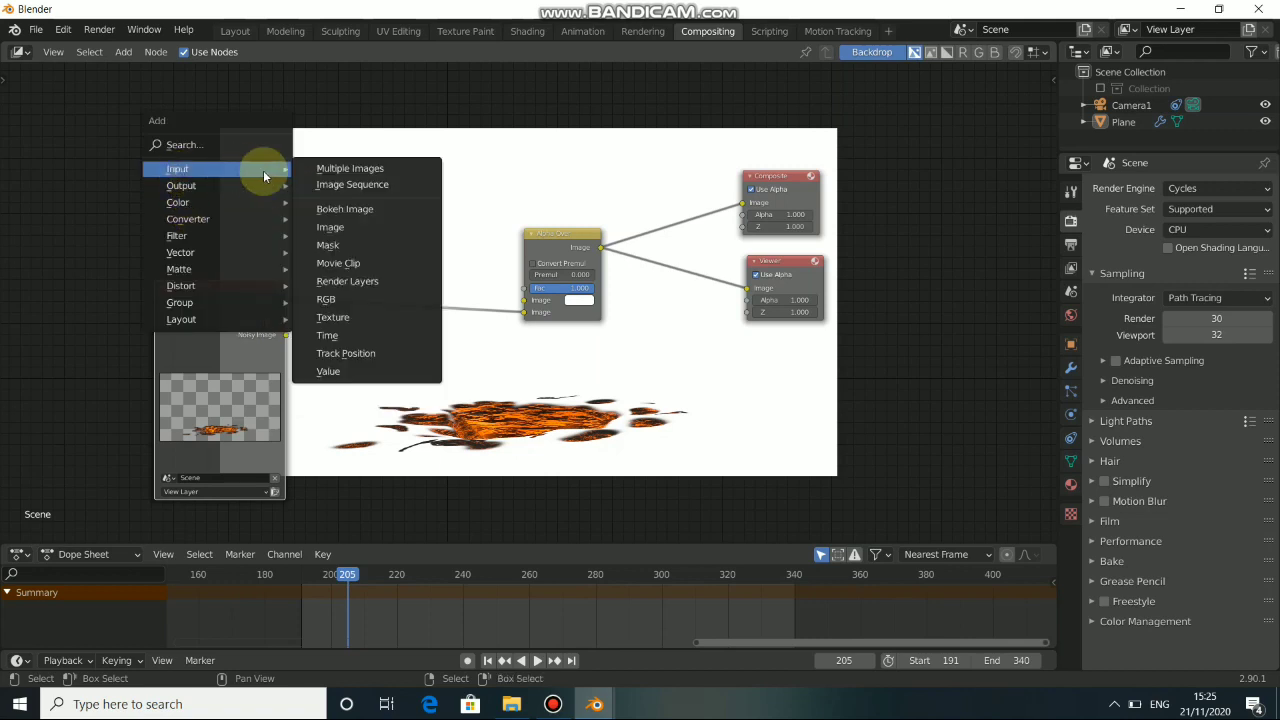
{"action": "left_click", "coordinate": [368, 263]}
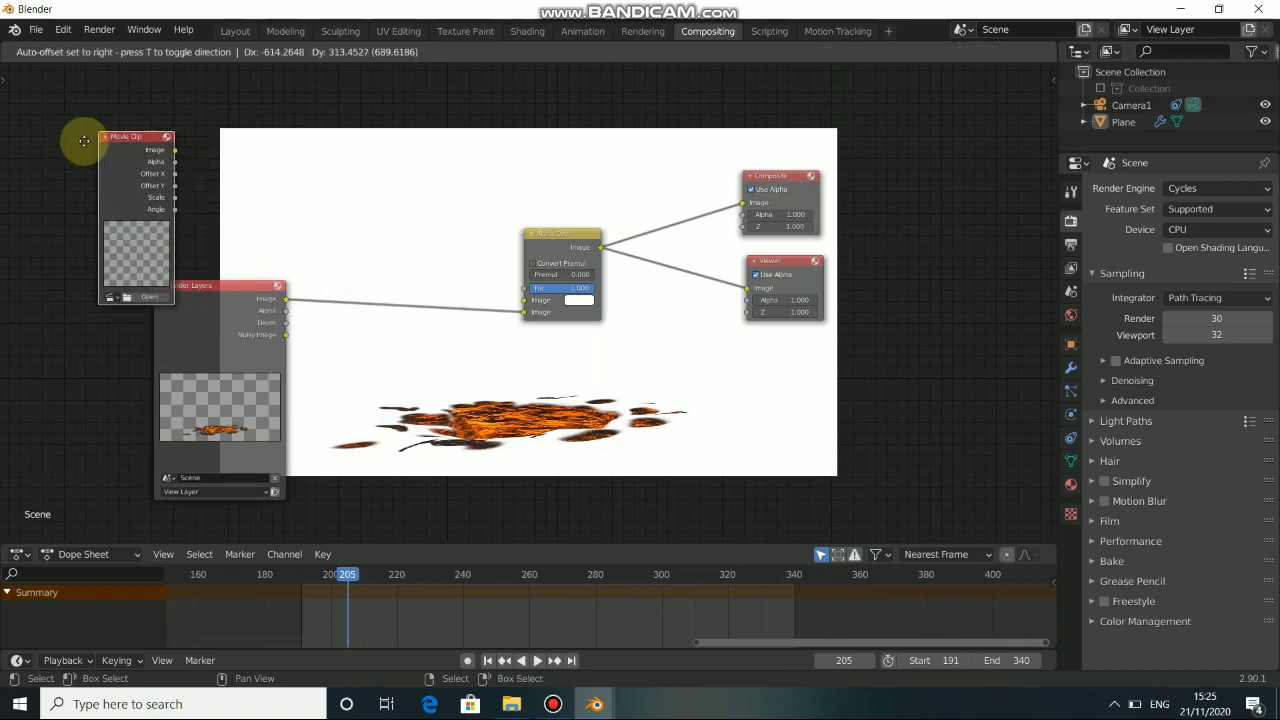
{"action": "left_click", "coordinate": [72, 176]}
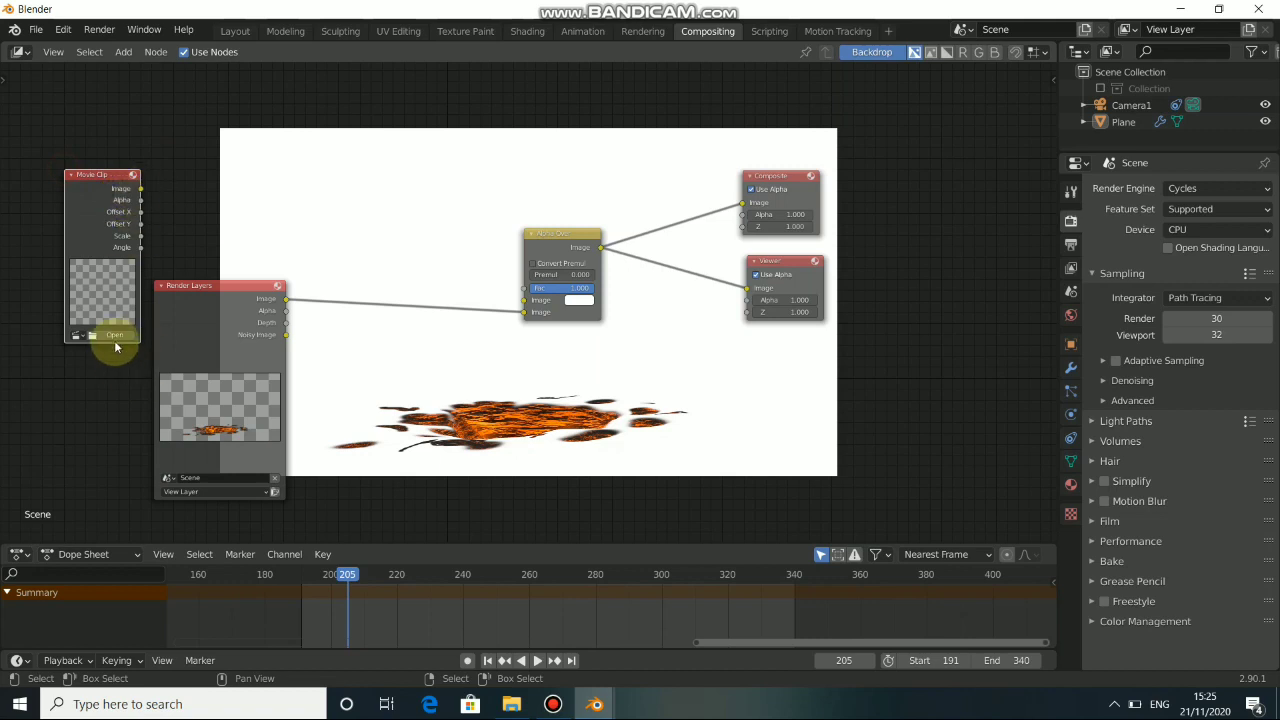
{"action": "left_click", "coordinate": [78, 335]}
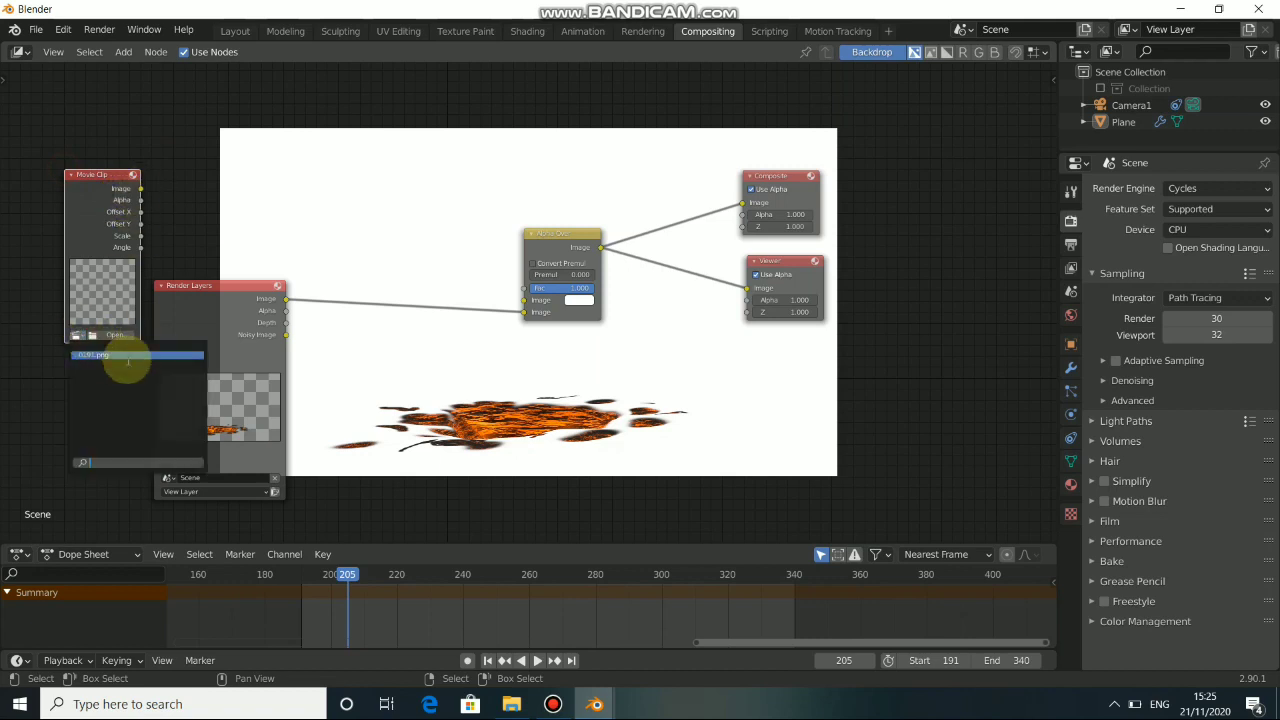
{"action": "left_click", "coordinate": [123, 354]}
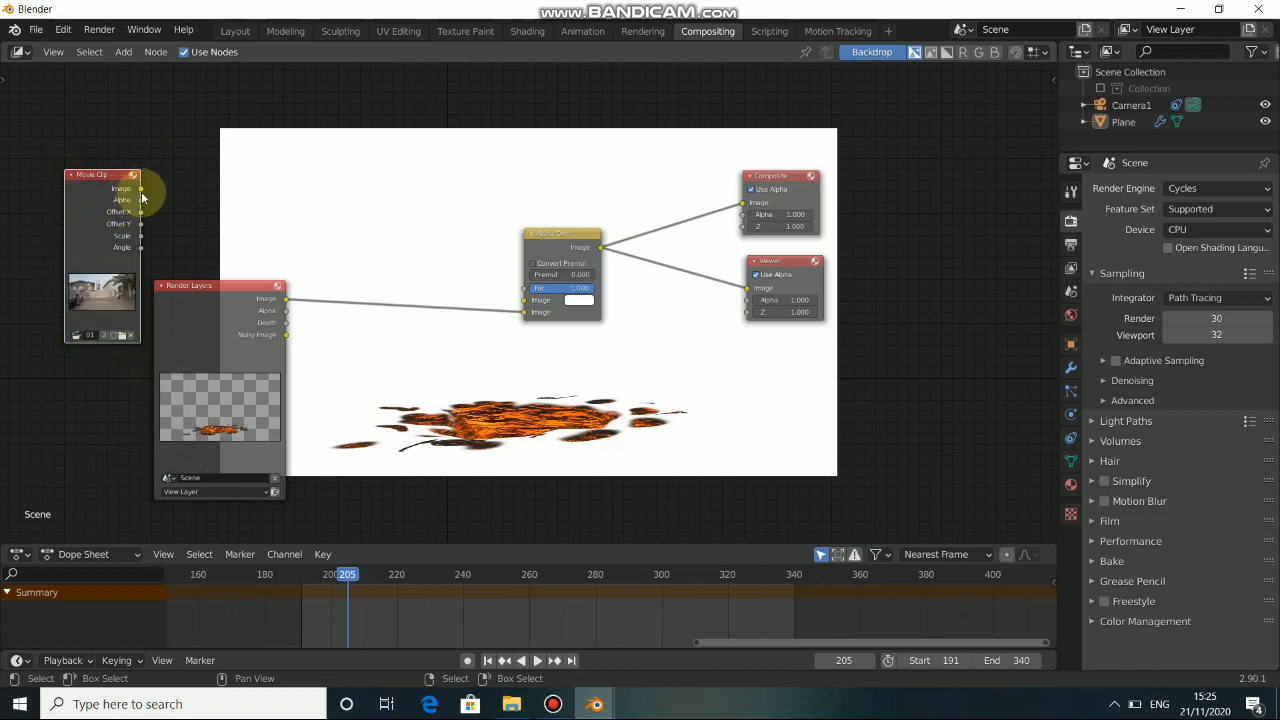
{"action": "left_click_drag", "start_coordinate": [141, 189], "coordinate": [528, 263]}
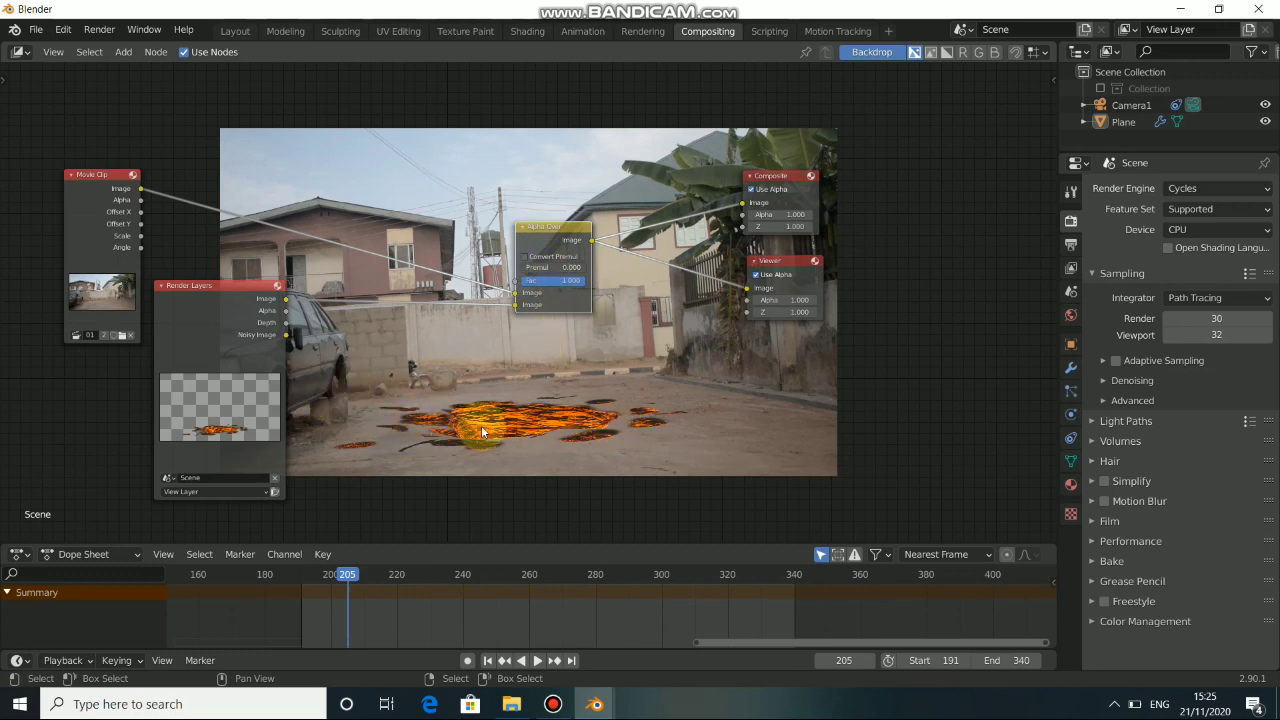
Stack the Movie Clip and Render Layers nodes beside the backdrop and place Alpha Over close to the Composite and Viewer nodes.
{"action": "left_click_drag", "start_coordinate": [214, 368], "coordinate": [107, 447]}
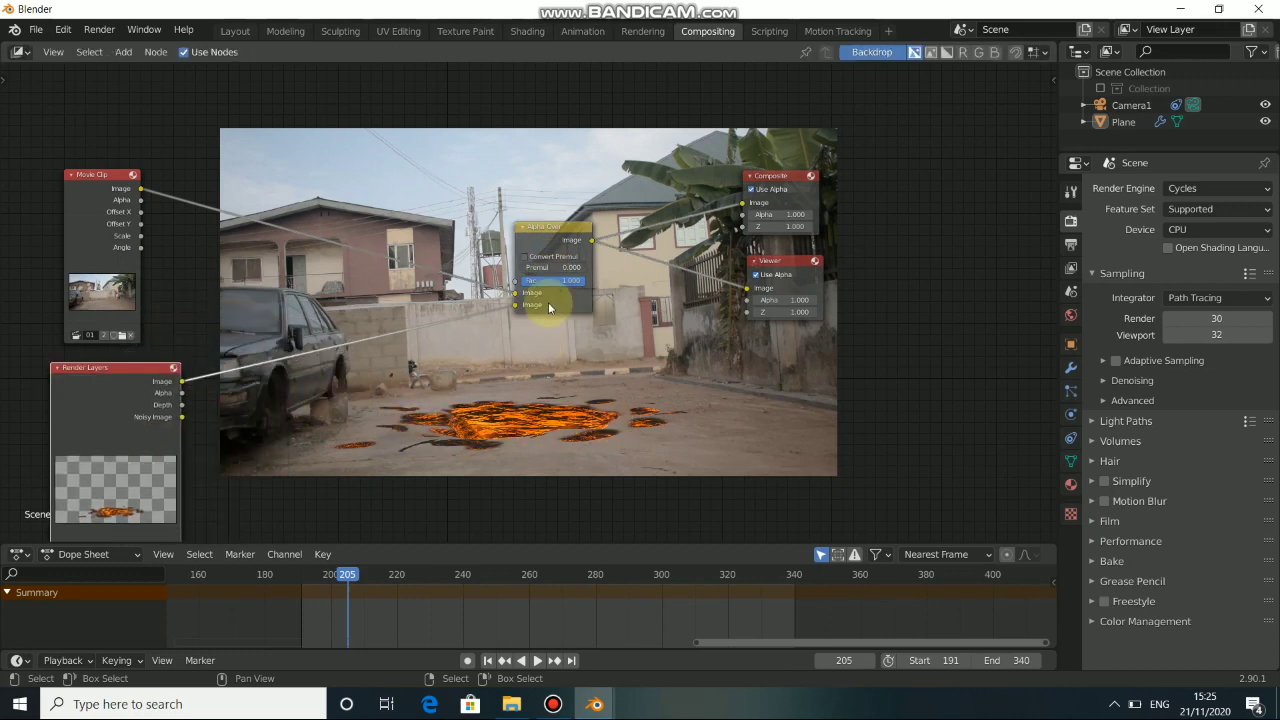
{"action": "left_click_drag", "start_coordinate": [556, 236], "coordinate": [350, 240]}
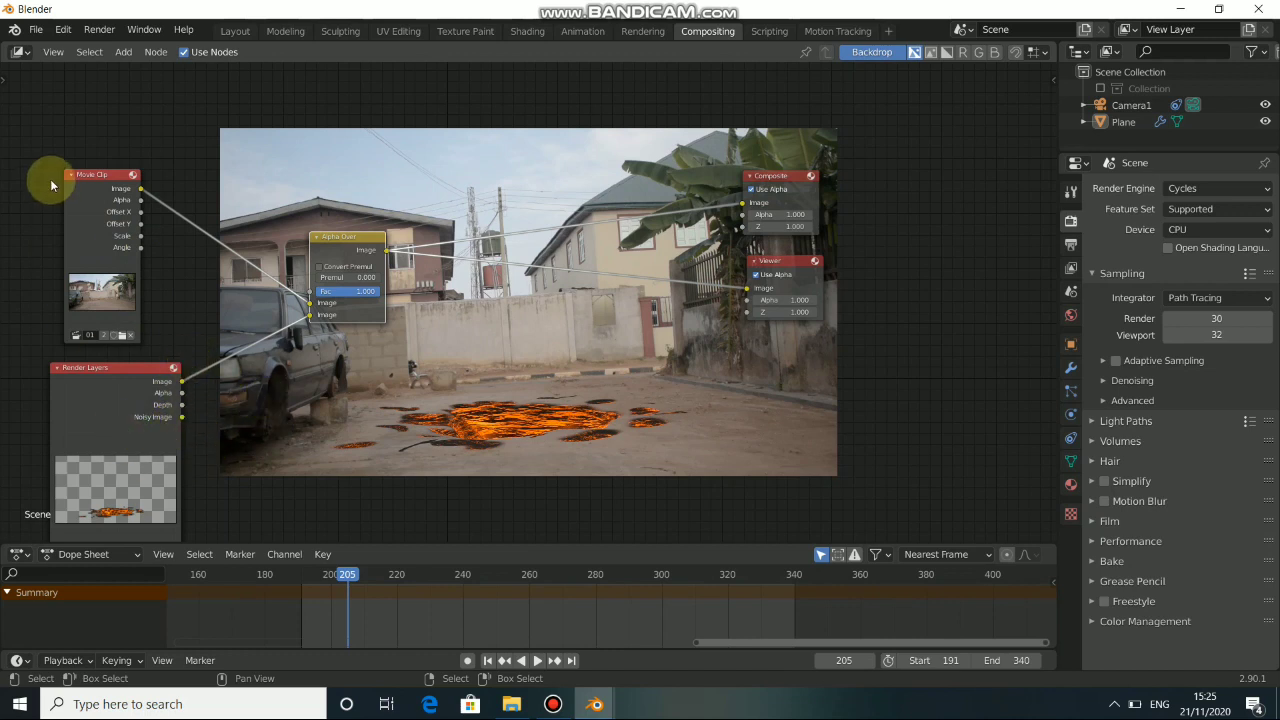
{"action": "left_click_drag", "start_coordinate": [105, 215], "coordinate": [84, 172]}
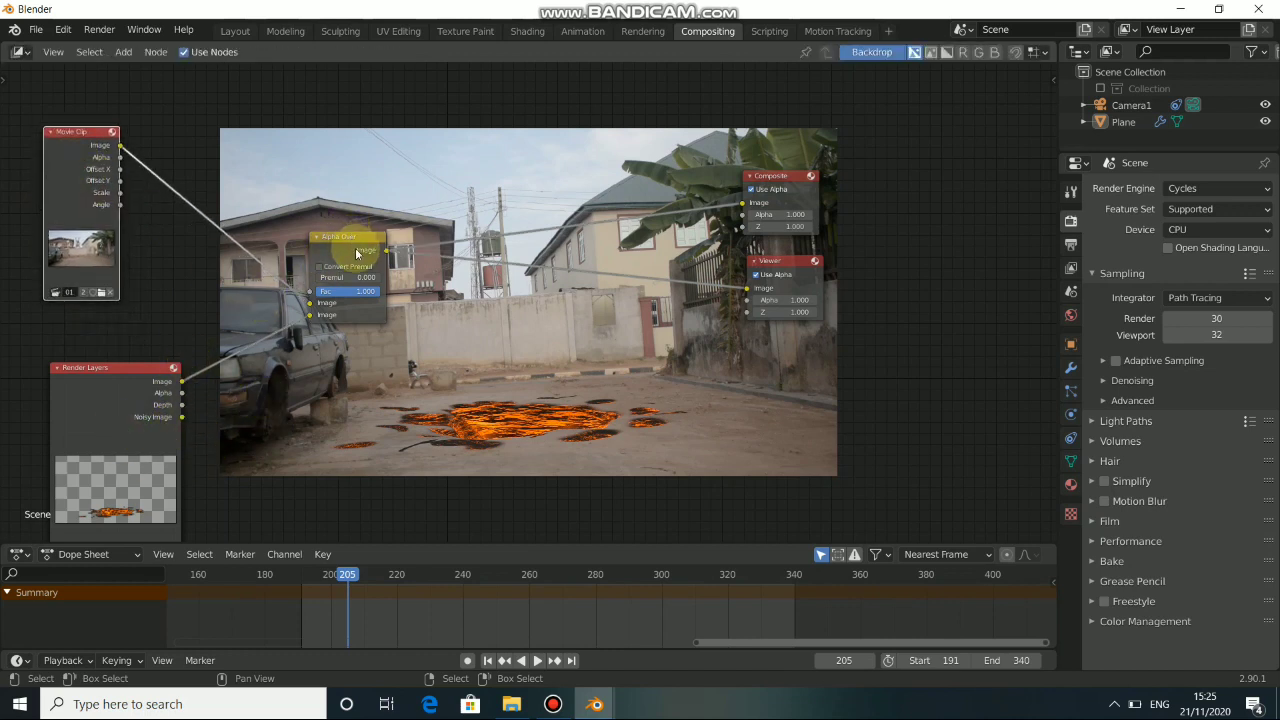
{"action": "left_click", "coordinate": [165, 375]}
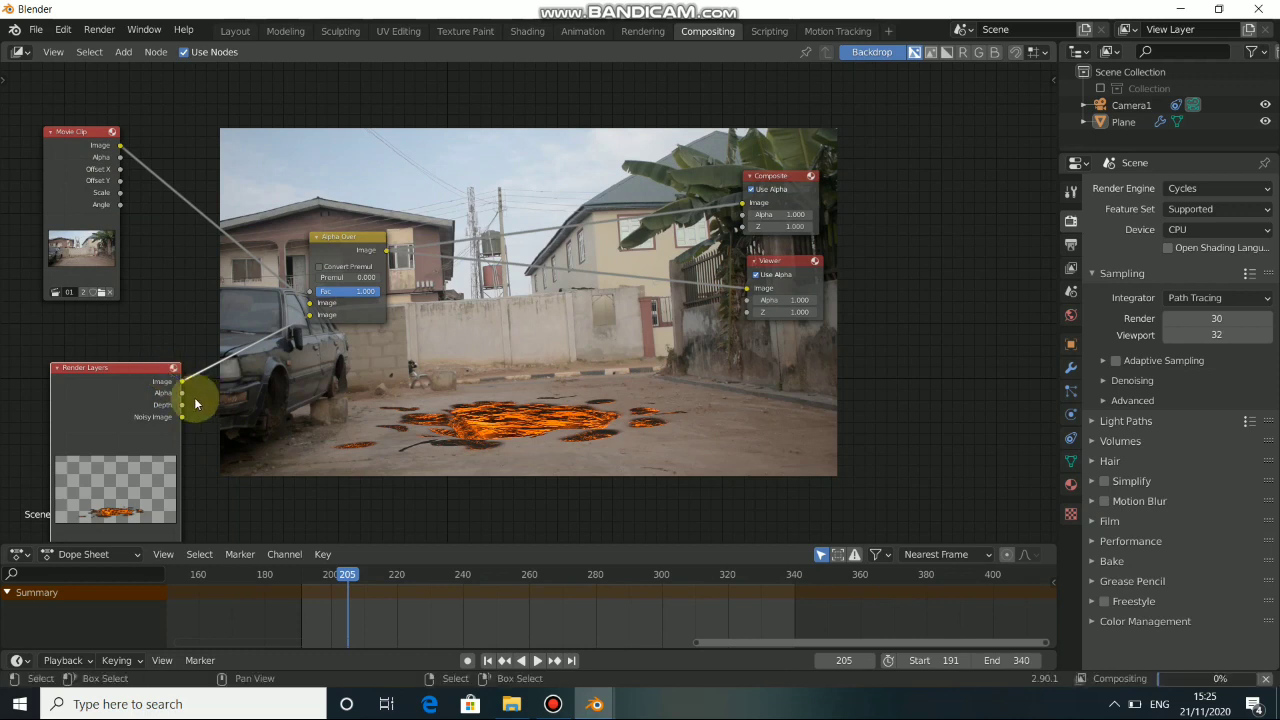
{"action": "mouse_move", "coordinate": [152, 378]}
{"action": "left_mouse_down"}
{"action": "mouse_move", "coordinate": [173, 360]}
{"action": "mouse_move", "coordinate": [144, 357]}
{"action": "left_mouse_up"}
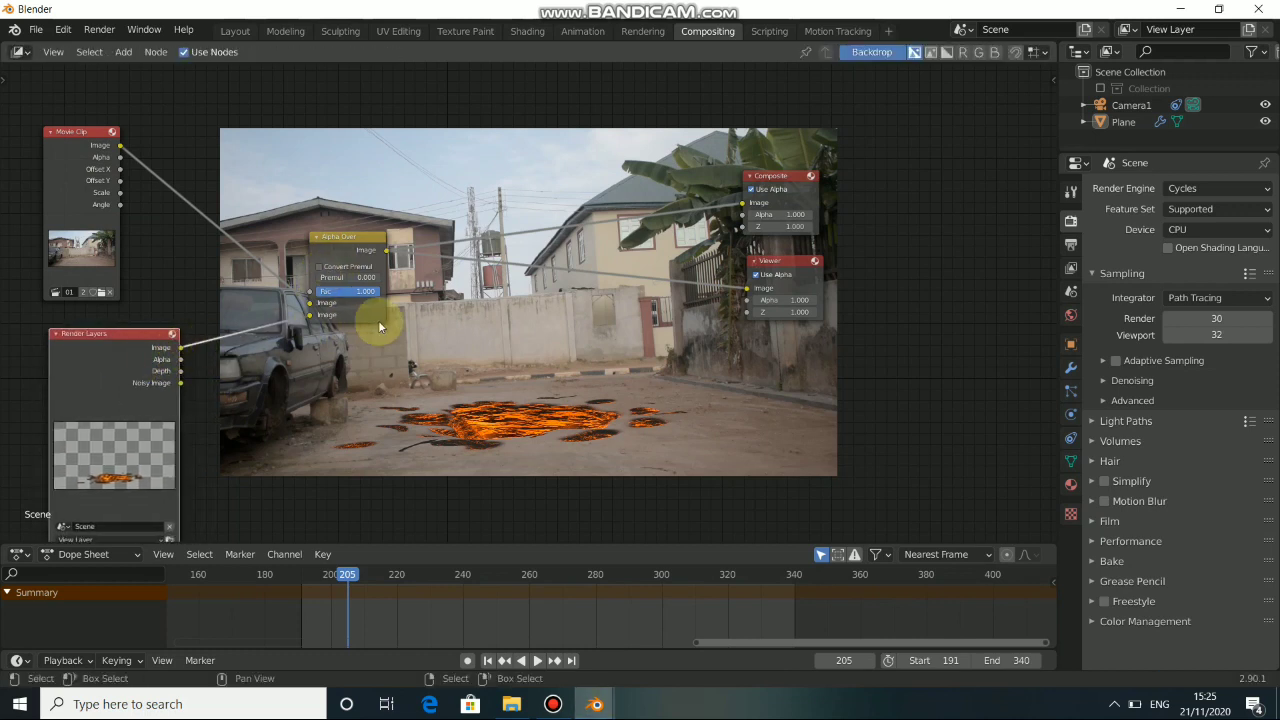
{"action": "left_click", "coordinate": [357, 251]}
{"action": "left_click_drag", "start_coordinate": [357, 251], "coordinate": [587, 233]}
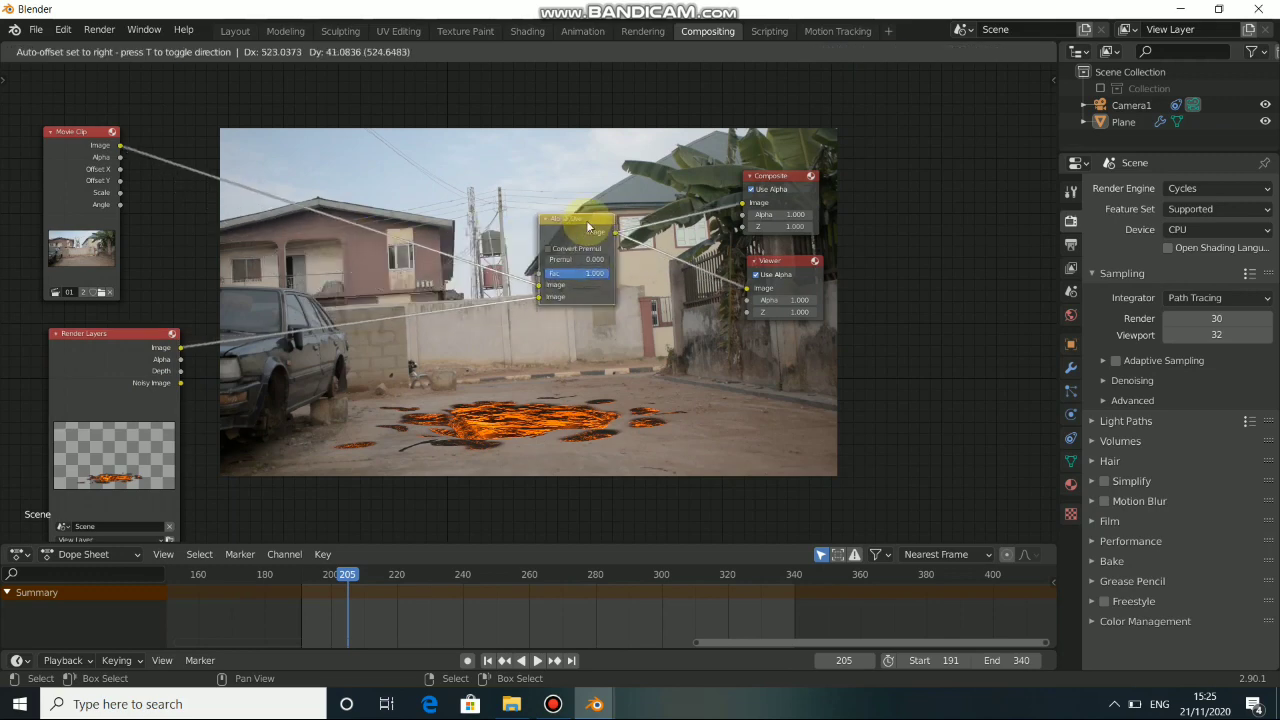
Insert a second Alpha Over between Render Layers and the existing Alpha Over, and feed the render image into both its image inputs.
{"action": "mouse_move", "coordinate": [71, 185]}
{"action": "left_mouse_down"}
{"action": "mouse_move", "coordinate": [94, 165]}
{"action": "mouse_move", "coordinate": [85, 177]}
{"action": "left_mouse_up"}
{"action": "left_click", "coordinate": [108, 386]}
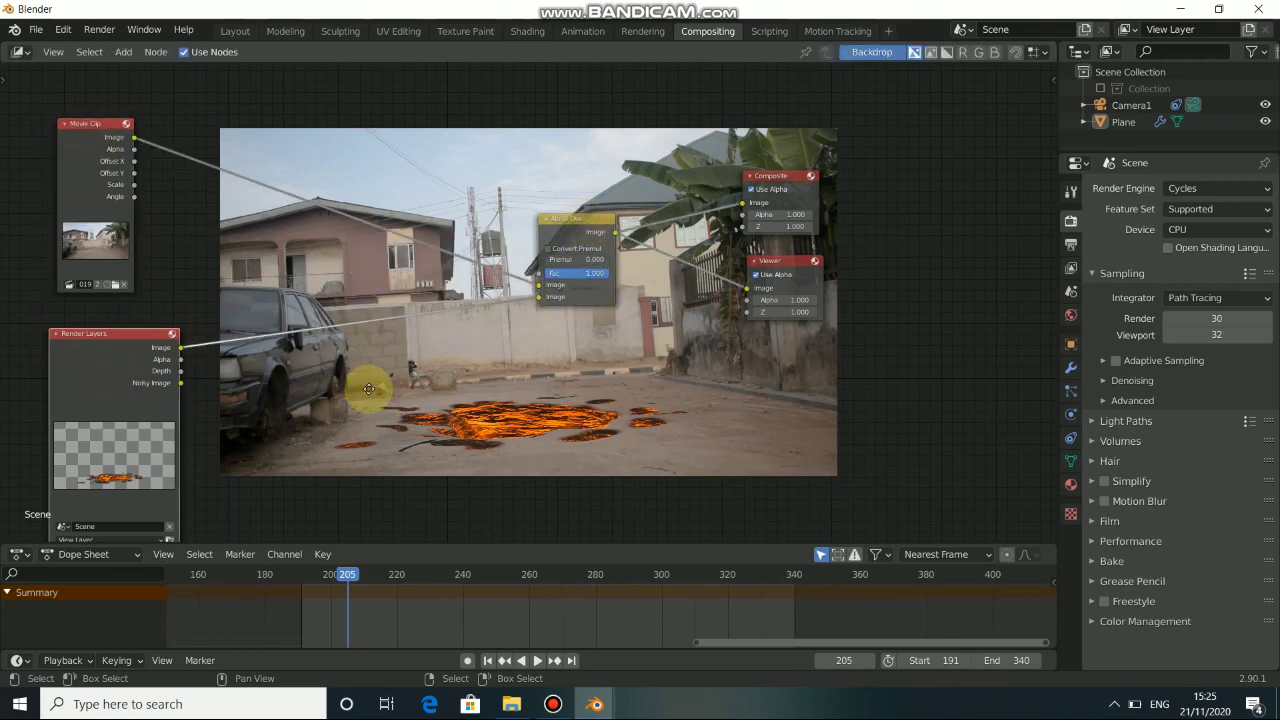
{"action": "middle_click_drag", "start_coordinate": [369, 389], "coordinate": [383, 326]}
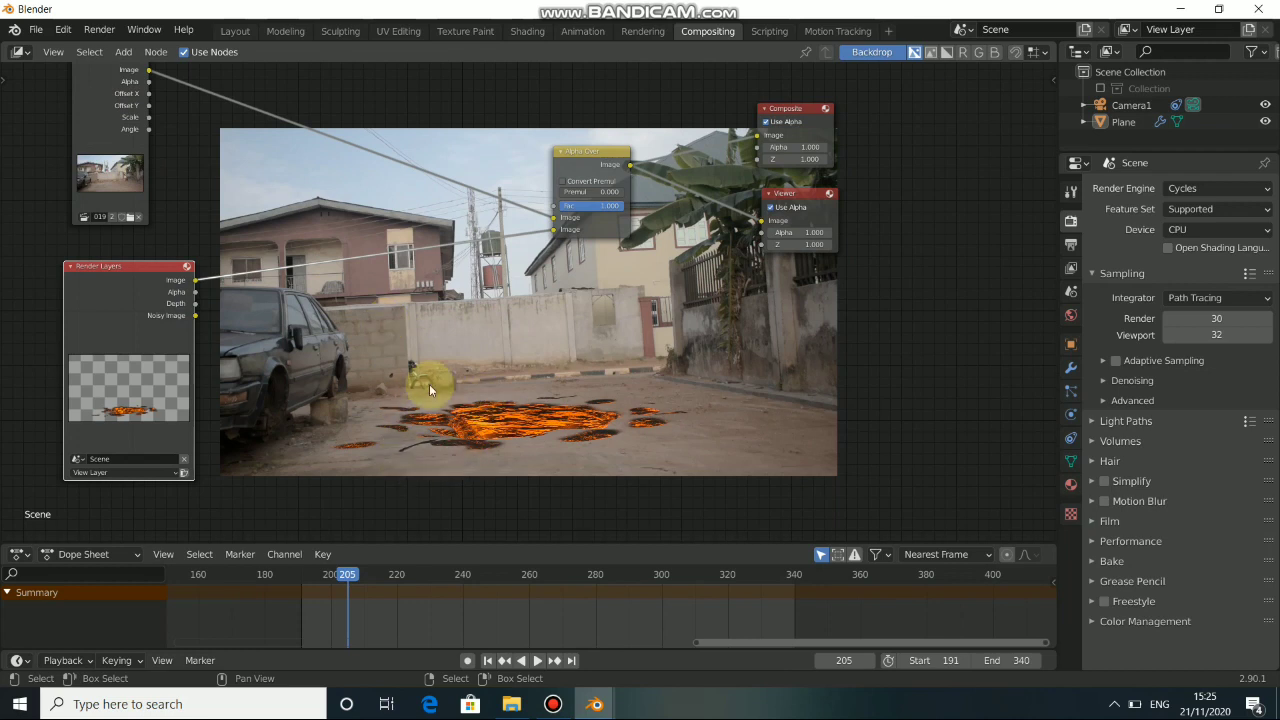
{"action": "key", "text": "shift+a"}
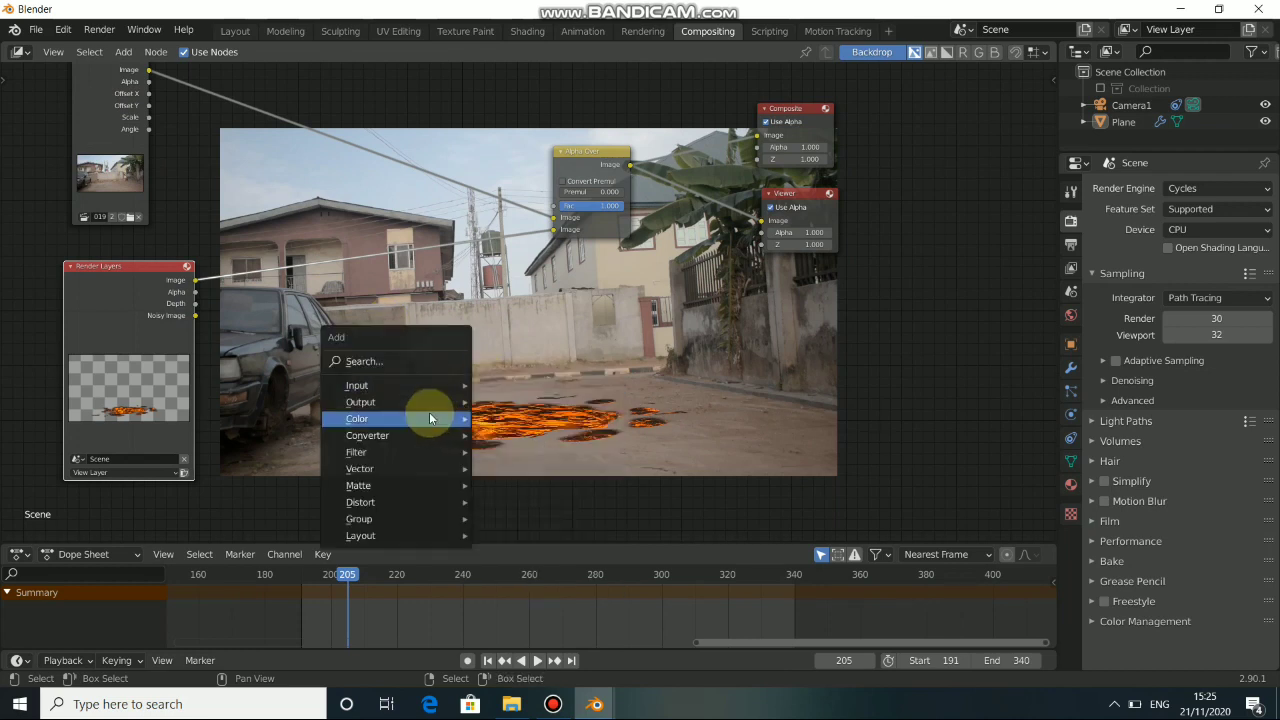
{"action": "mouse_move", "coordinate": [429, 418]}
{"action": "left_click", "coordinate": [515, 431]}
{"action": "left_click", "coordinate": [453, 230]}
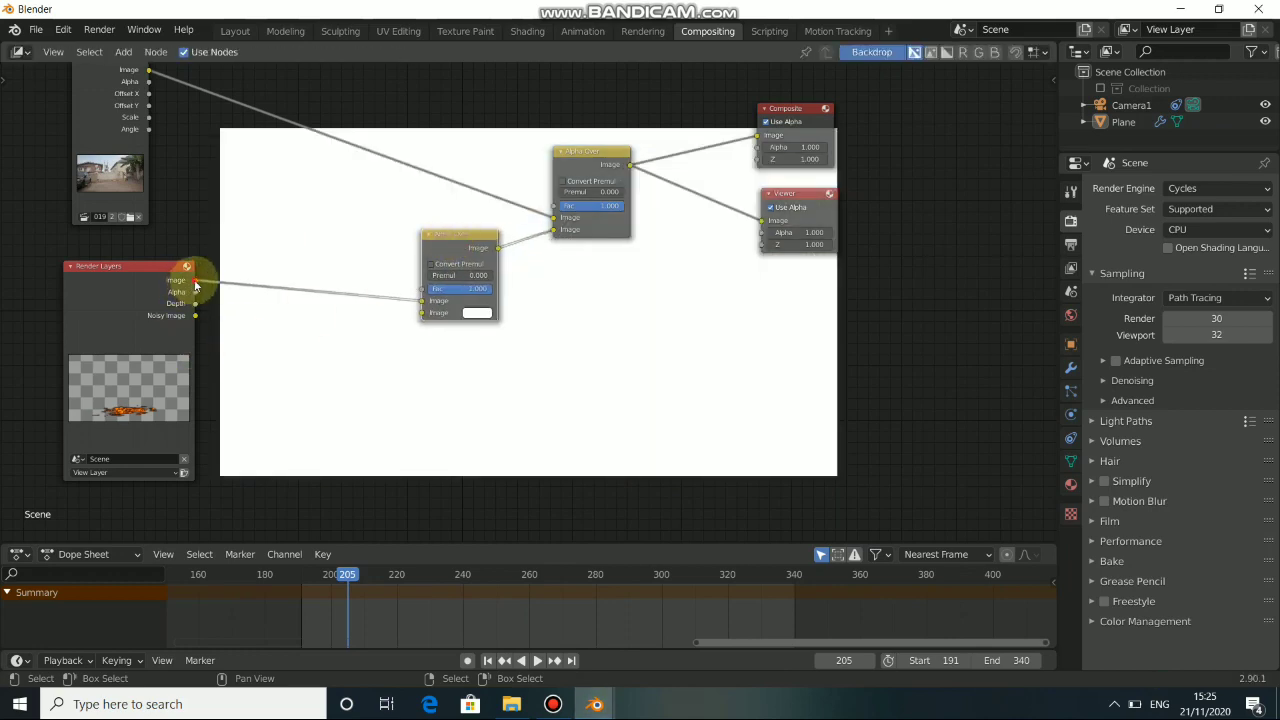
{"action": "left_click_drag", "start_coordinate": [195, 285], "coordinate": [425, 311]}
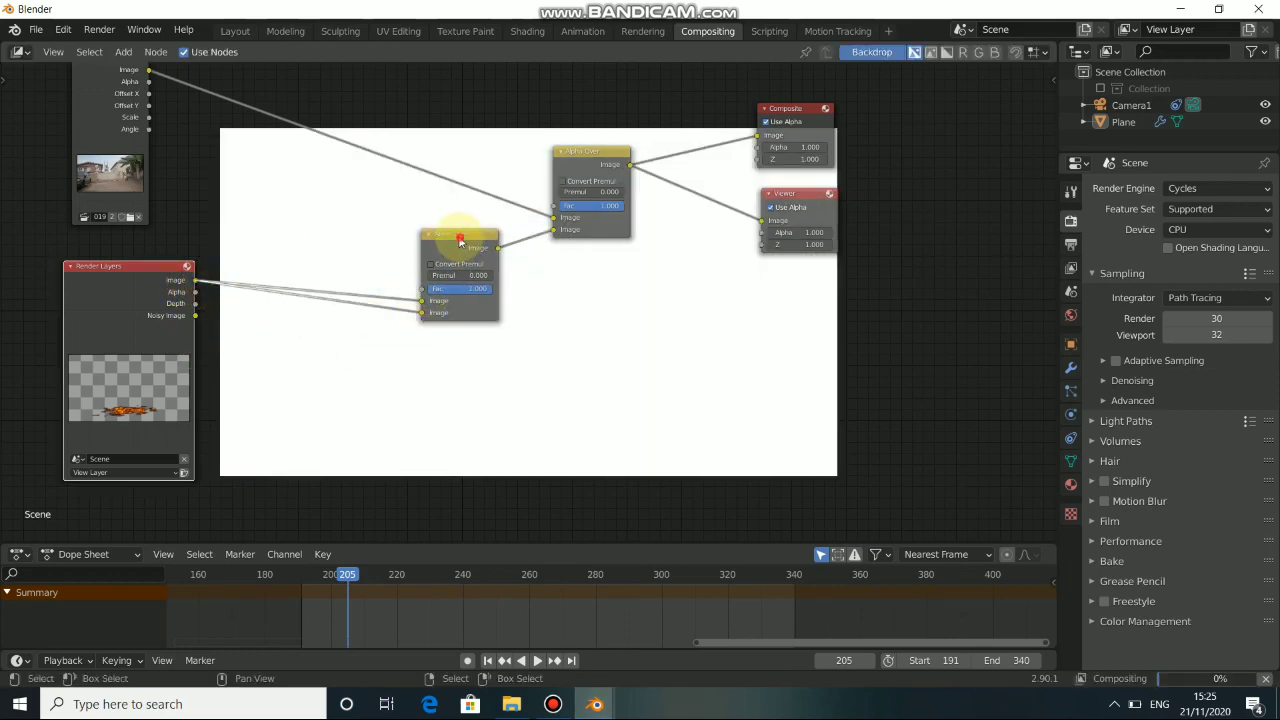
{"action": "left_click_drag", "start_coordinate": [460, 241], "coordinate": [447, 238]}
{"action": "left_click_drag", "start_coordinate": [176, 285], "coordinate": [172, 302]}
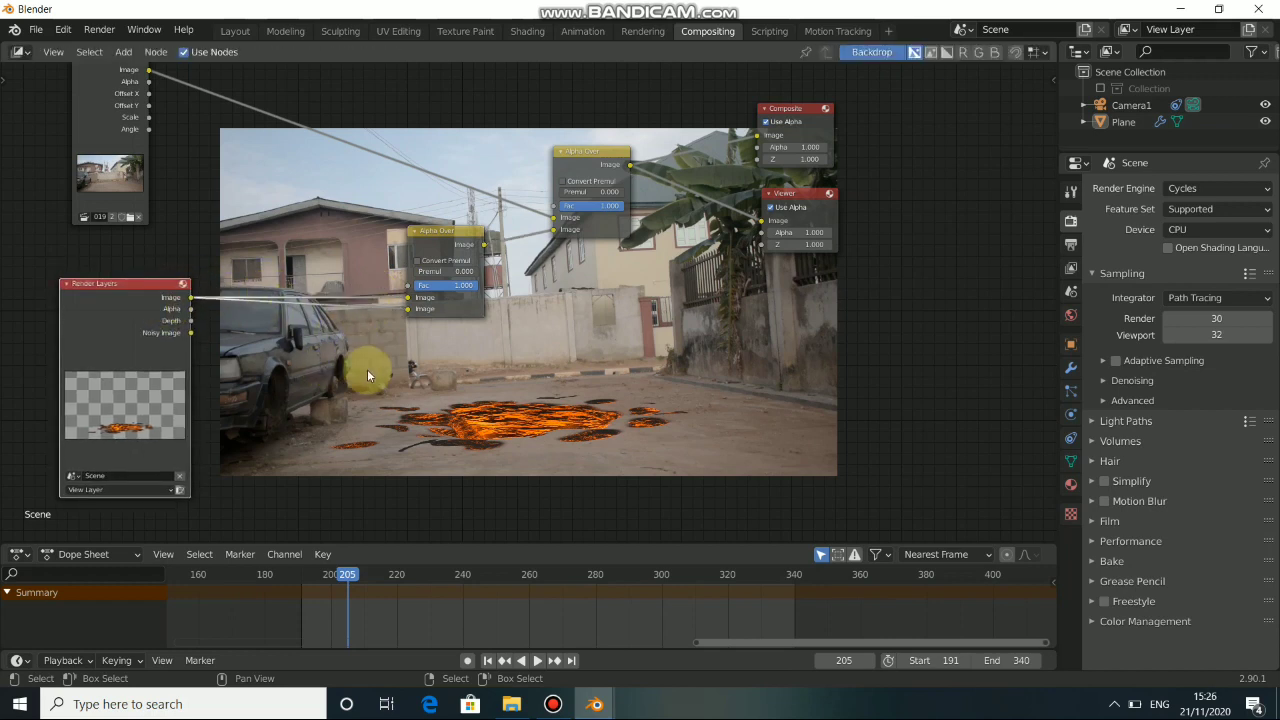
Insert a Blur node on the link from Render Layers to the new Alpha Over's second image input.
{"action": "key", "text": "shift+a"}
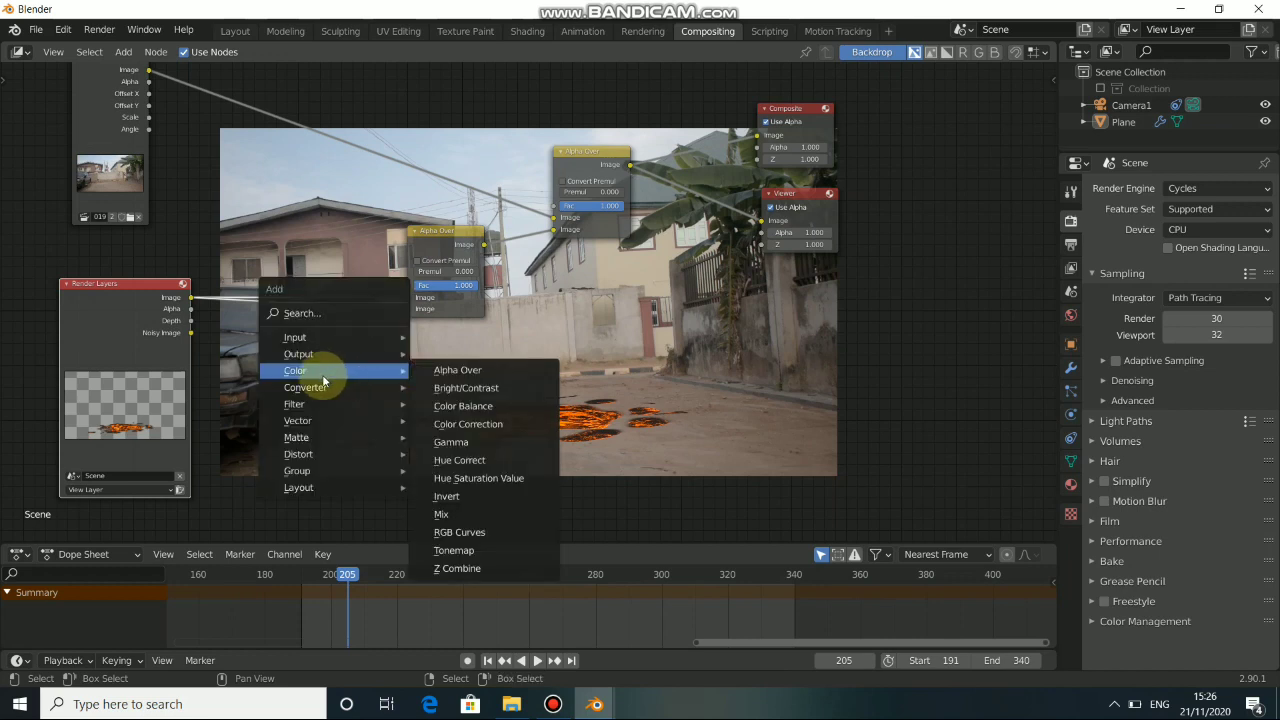
{"action": "mouse_move", "coordinate": [289, 405]}
{"action": "left_click", "coordinate": [454, 420]}
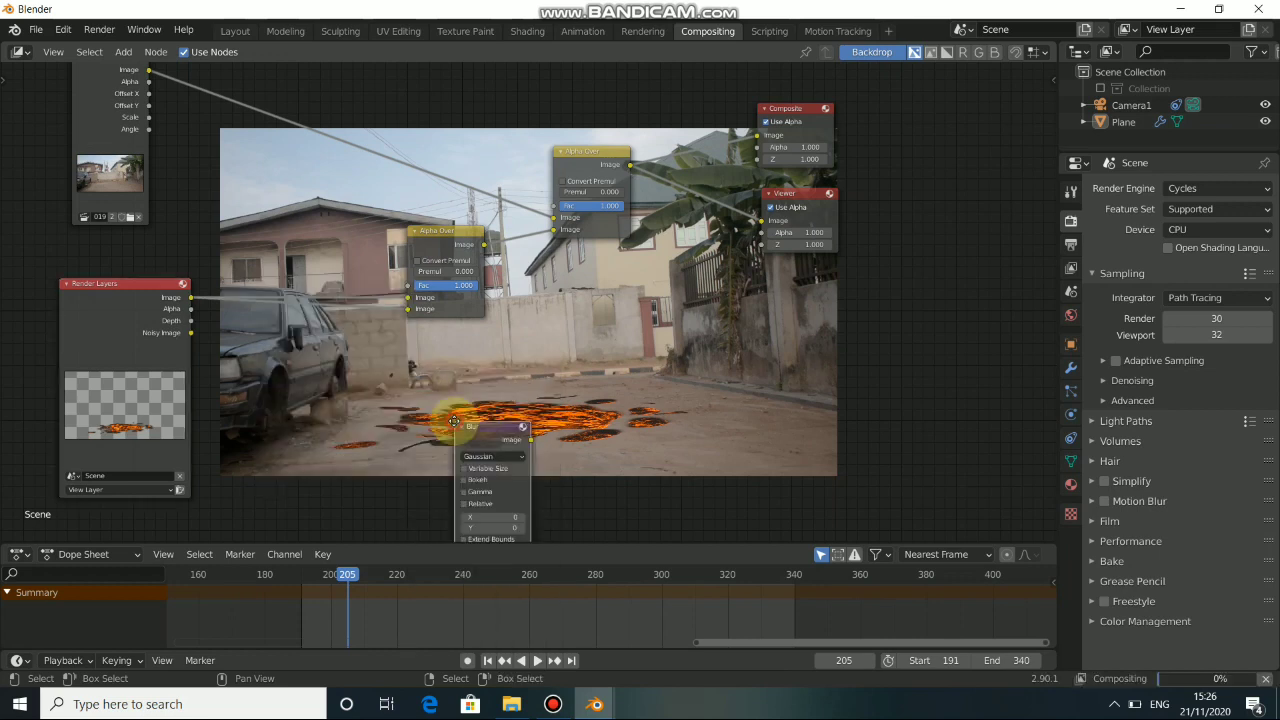
{"action": "left_click", "coordinate": [317, 304]}
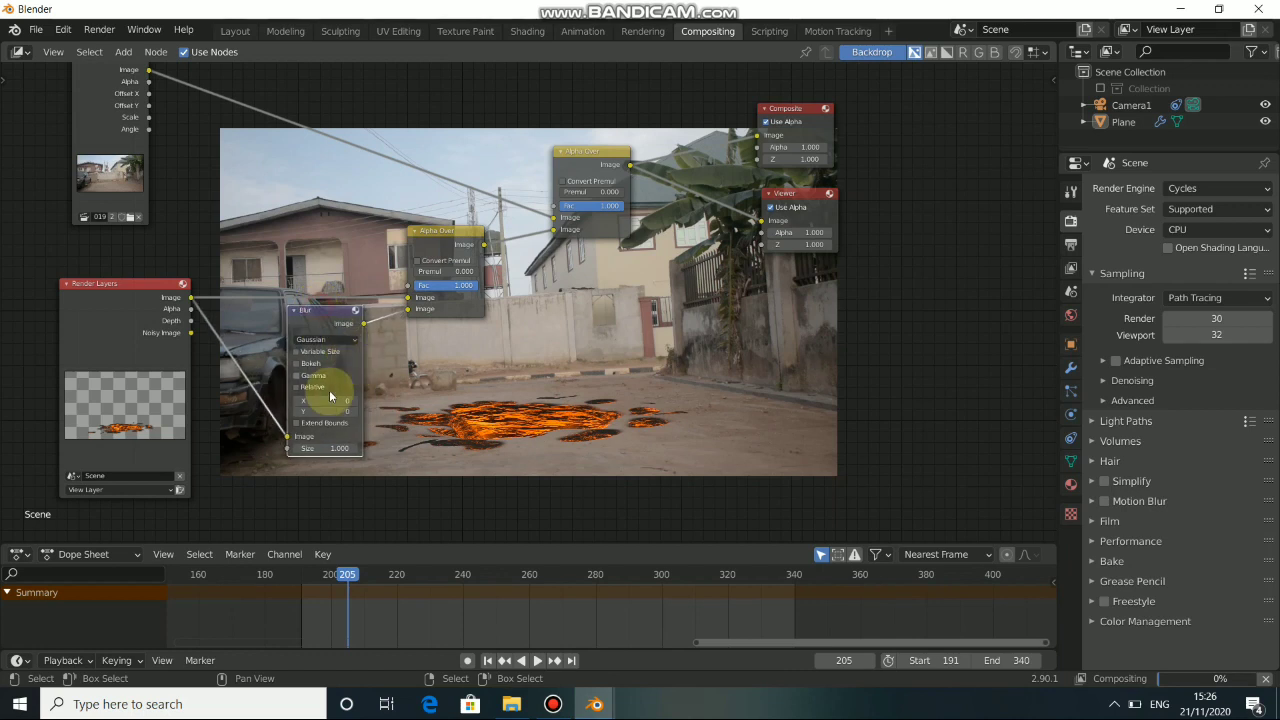
Set the Blur node's size to X 152 and Y 189.
{"action": "left_click_drag", "start_coordinate": [328, 402], "coordinate": [470, 402]}
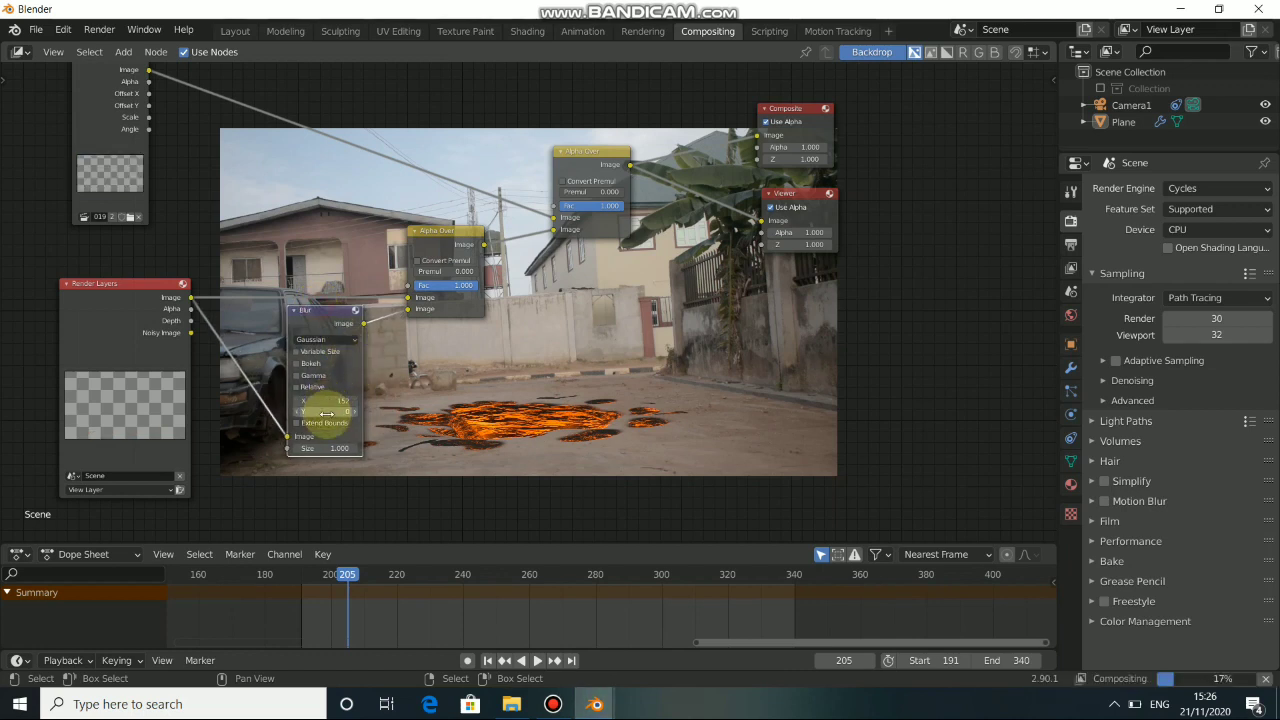
{"action": "left_click_drag", "start_coordinate": [330, 416], "coordinate": [420, 416]}
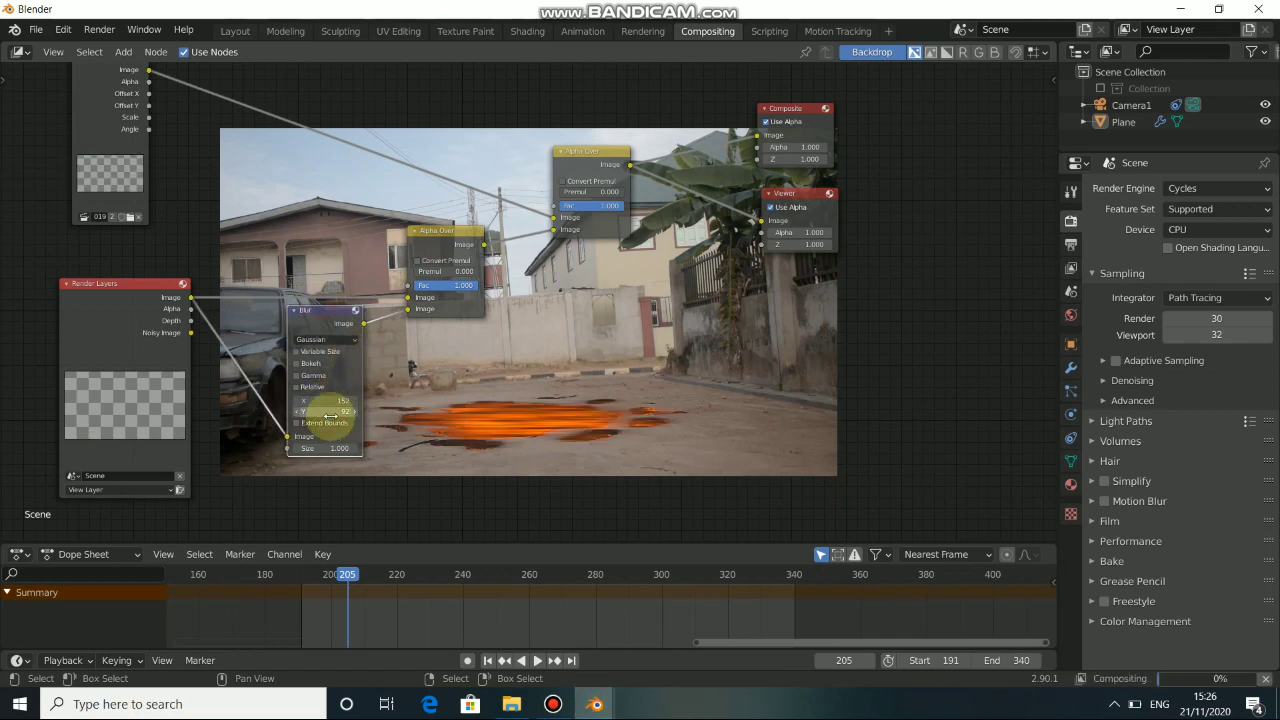
{"action": "left_click_drag", "start_coordinate": [330, 416], "coordinate": [430, 416]}
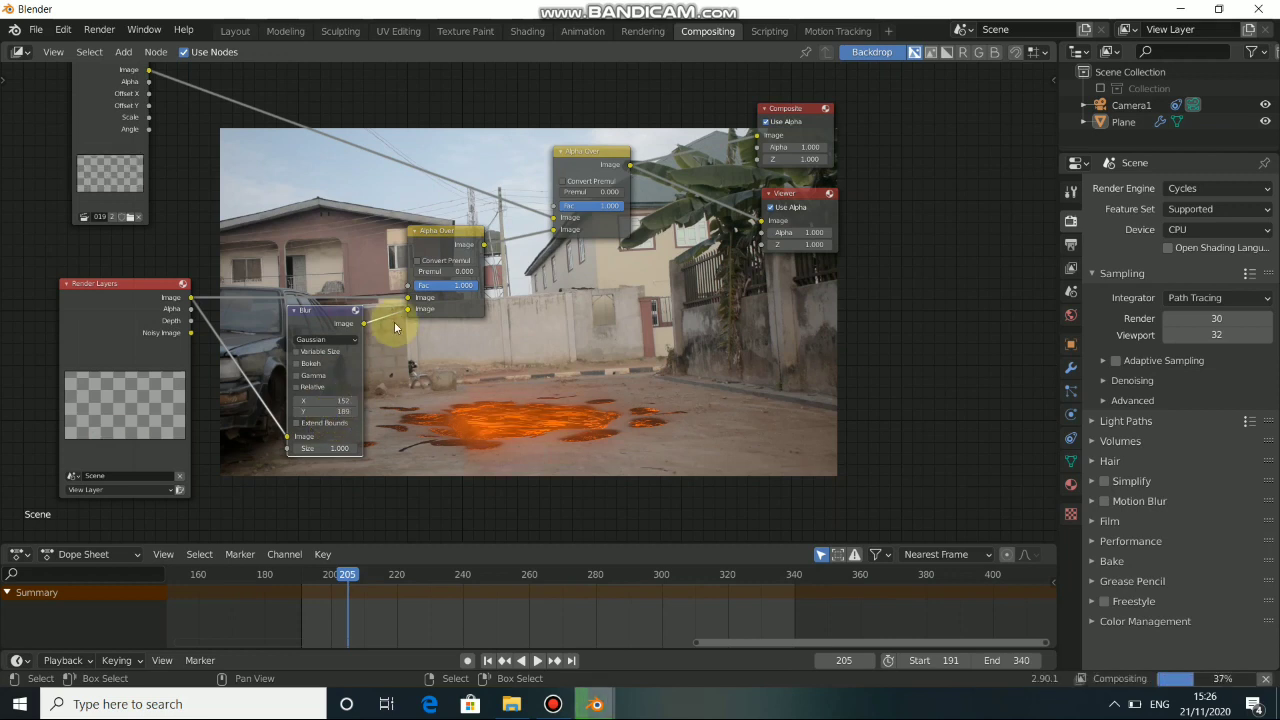
Swap the new Alpha Over's inputs so Blur feeds the first image and Render Layers the second, and place Blur above Render Layers.
{"action": "left_click_drag", "start_coordinate": [337, 310], "coordinate": [341, 352]}
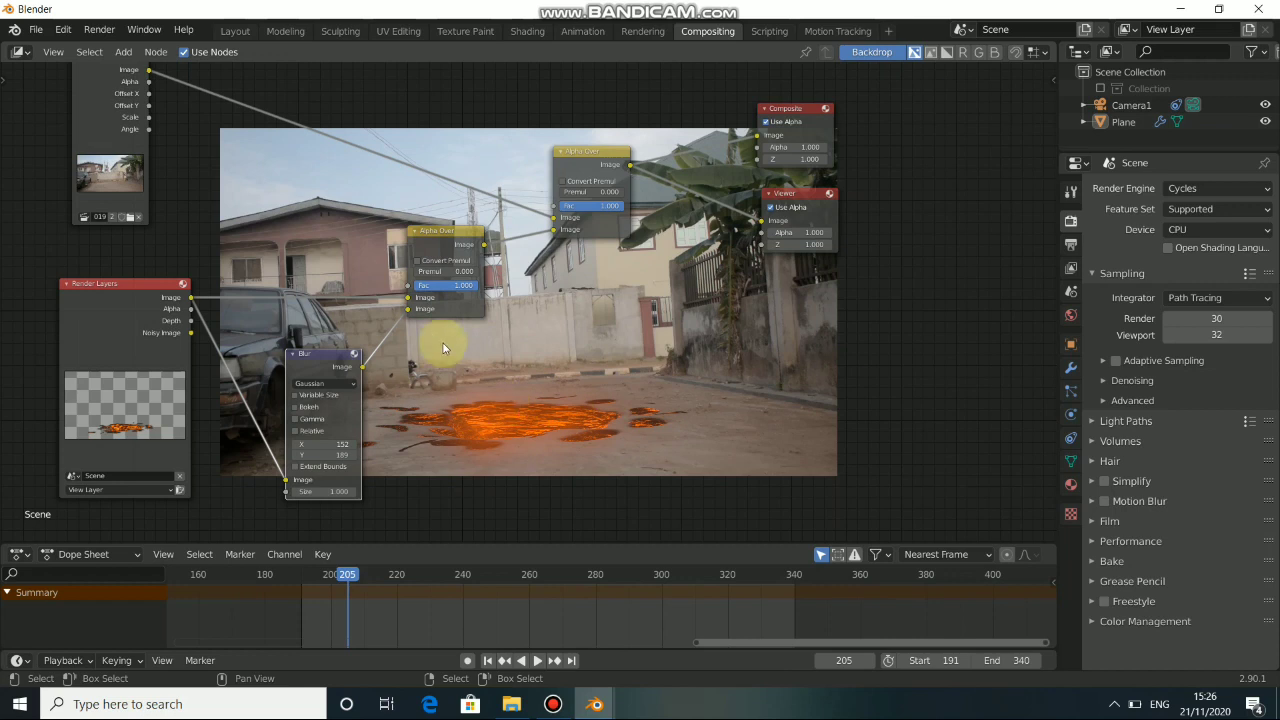
{"action": "mouse_move", "coordinate": [407, 315]}
{"action": "left_mouse_down"}
{"action": "mouse_move", "coordinate": [372, 280]}
{"action": "mouse_move", "coordinate": [409, 309]}
{"action": "left_mouse_up"}
{"action": "left_click_drag", "start_coordinate": [306, 366], "coordinate": [284, 211]}
{"action": "left_click_drag", "start_coordinate": [157, 315], "coordinate": [191, 352]}
{"action": "left_click_drag", "start_coordinate": [292, 217], "coordinate": [262, 190]}
{"action": "left_click_drag", "start_coordinate": [198, 350], "coordinate": [172, 337]}
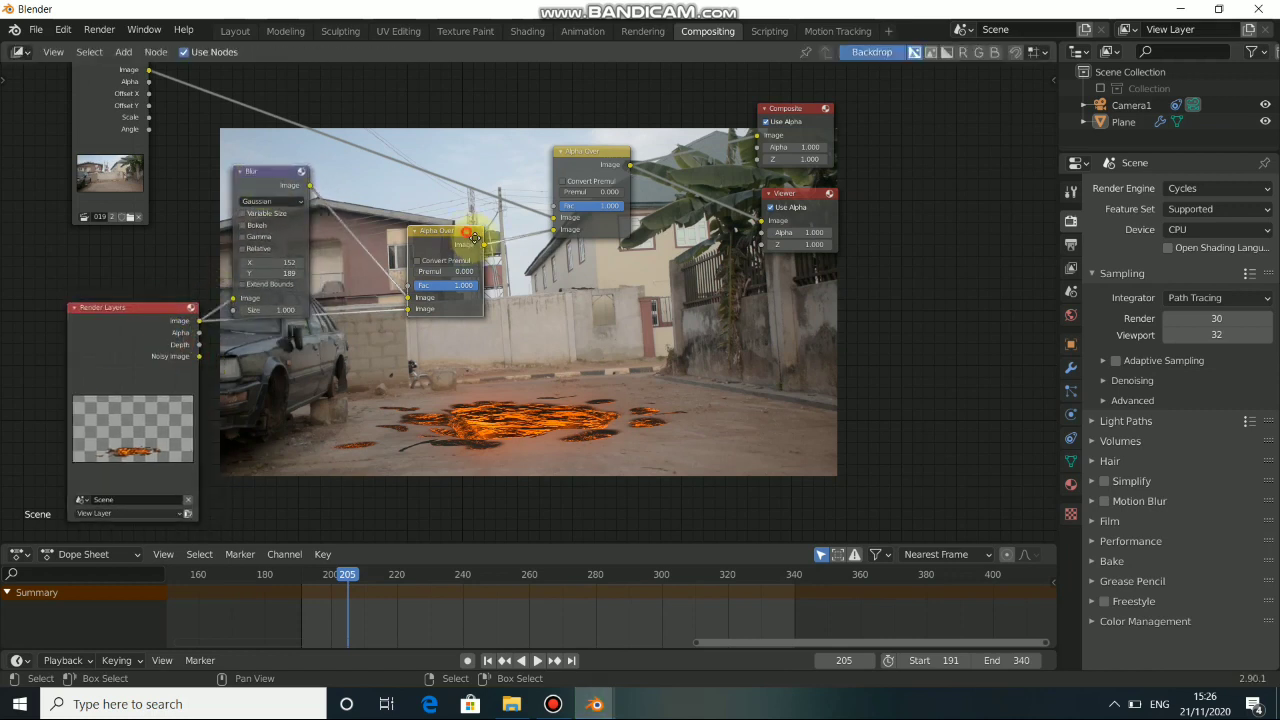
{"action": "left_click_drag", "start_coordinate": [439, 300], "coordinate": [467, 330]}
{"action": "left_click_drag", "start_coordinate": [467, 256], "coordinate": [458, 246]}
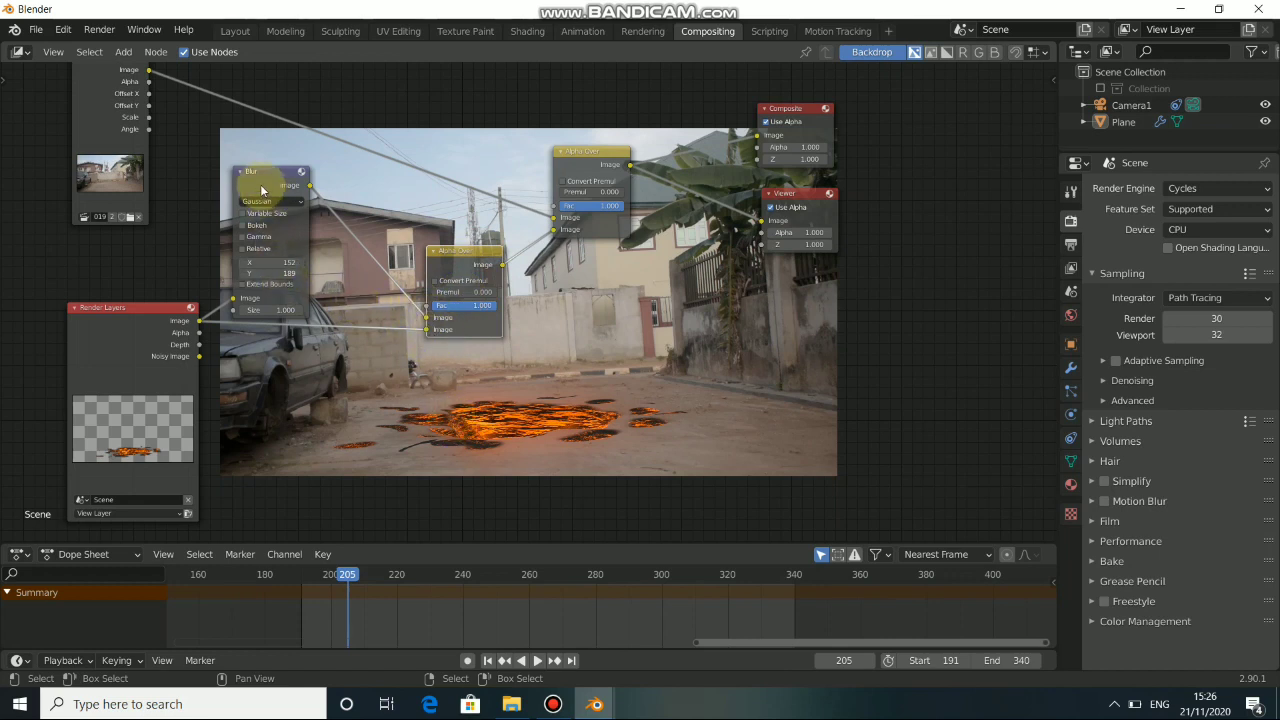
{"action": "left_click_drag", "start_coordinate": [262, 185], "coordinate": [266, 180]}
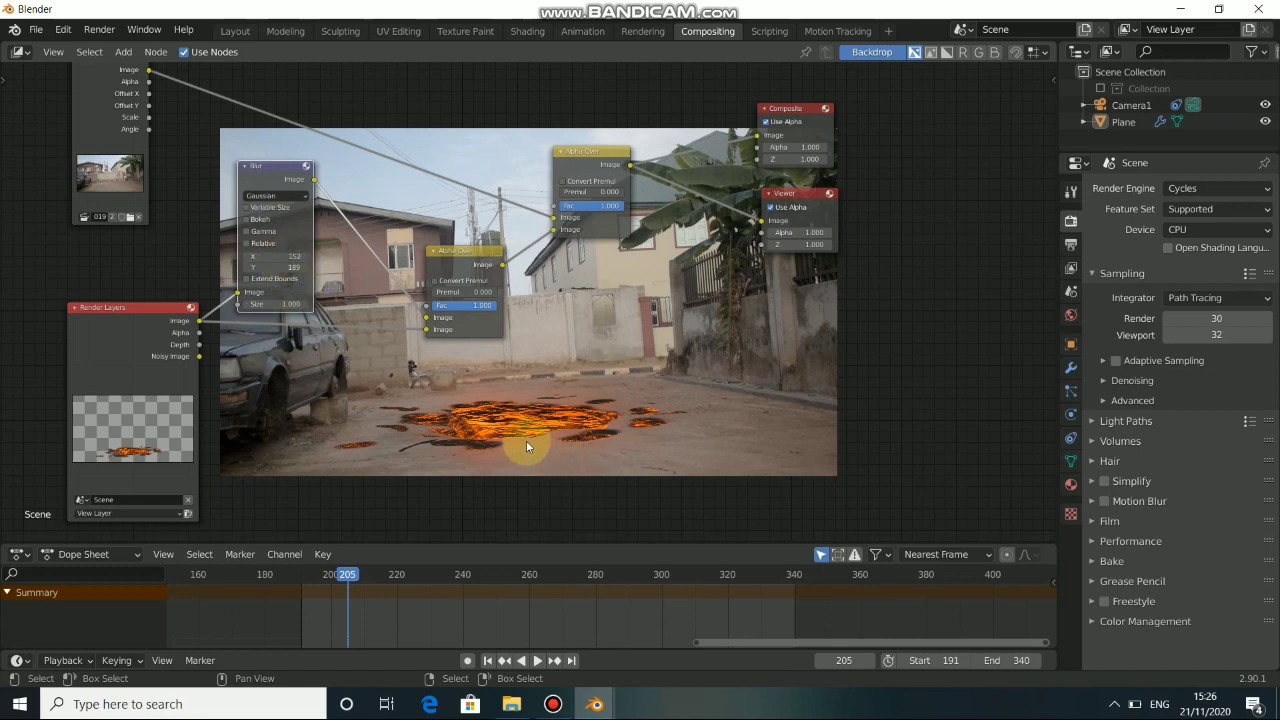
Nudge the Alpha Over nodes and move Composite and Viewer together beyond the backdrop image to make room between them.
{"action": "left_click_drag", "start_coordinate": [451, 269], "coordinate": [448, 271]}
{"action": "left_click_drag", "start_coordinate": [579, 159], "coordinate": [571, 161]}
{"action": "scroll", "coordinate": [670, 252], "scroll_direction": "down", "scroll_amount": 1}
{"action": "middle_click_drag", "start_coordinate": [670, 252], "coordinate": [595, 352]}
{"action": "left_click_drag", "start_coordinate": [597, 160], "coordinate": [814, 410]}
{"action": "left_click_drag", "start_coordinate": [706, 228], "coordinate": [915, 218]}
{"action": "left_click", "coordinate": [630, 307]}
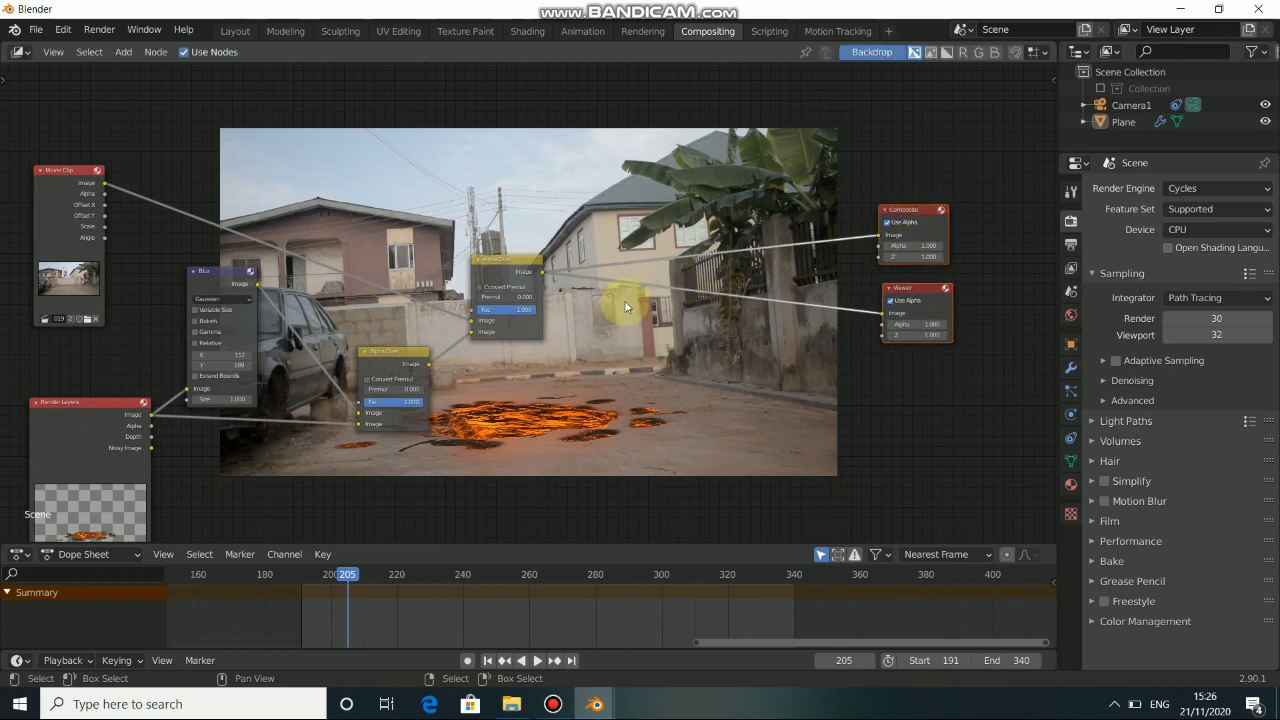
Insert a Color Balance node after the final Alpha Over and route its output to both Composite and Viewer.
{"action": "key", "text": "shift+a"}
{"action": "mouse_move", "coordinate": [624, 300]}
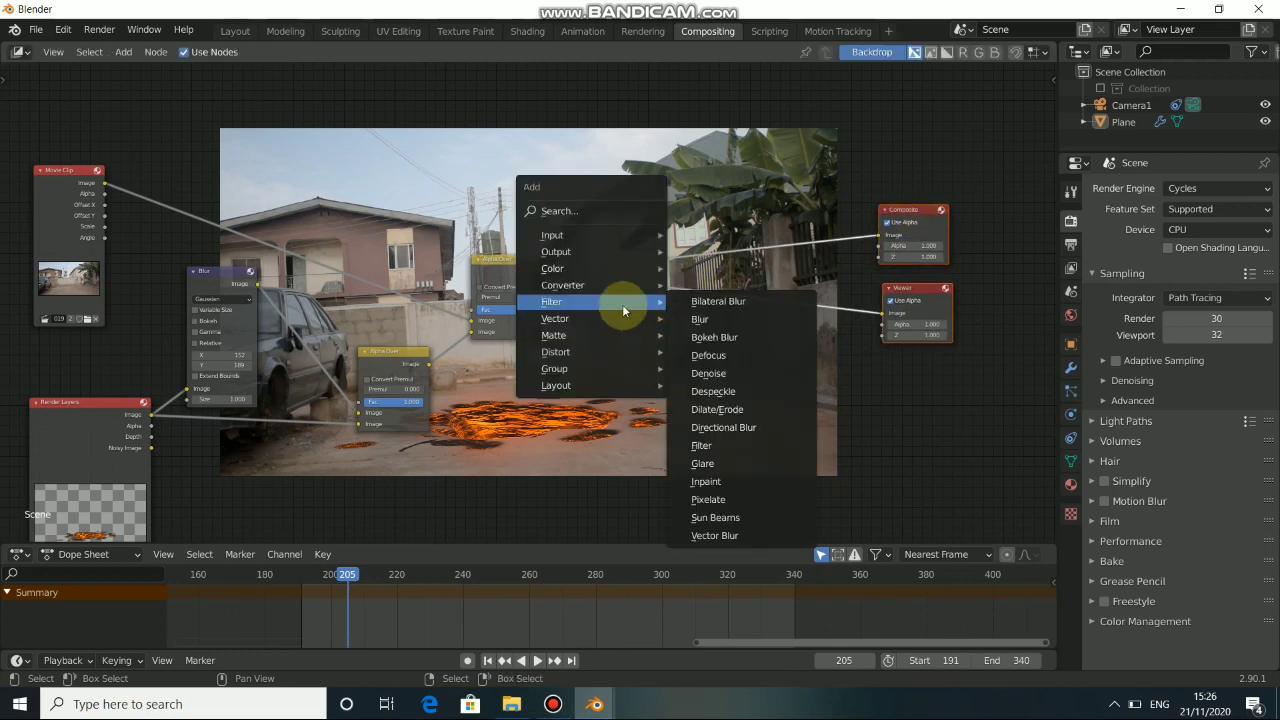
{"action": "mouse_move", "coordinate": [591, 268]}
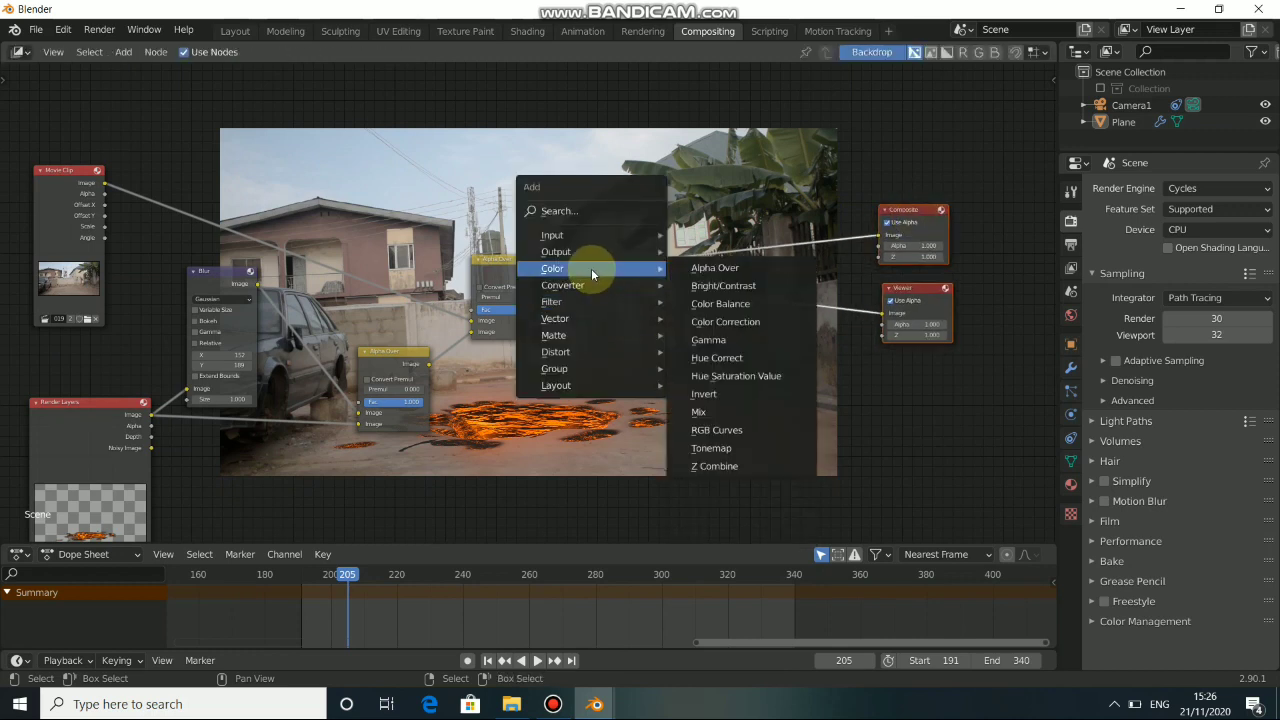
{"action": "left_click", "coordinate": [726, 321]}
{"action": "left_click", "coordinate": [687, 242]}
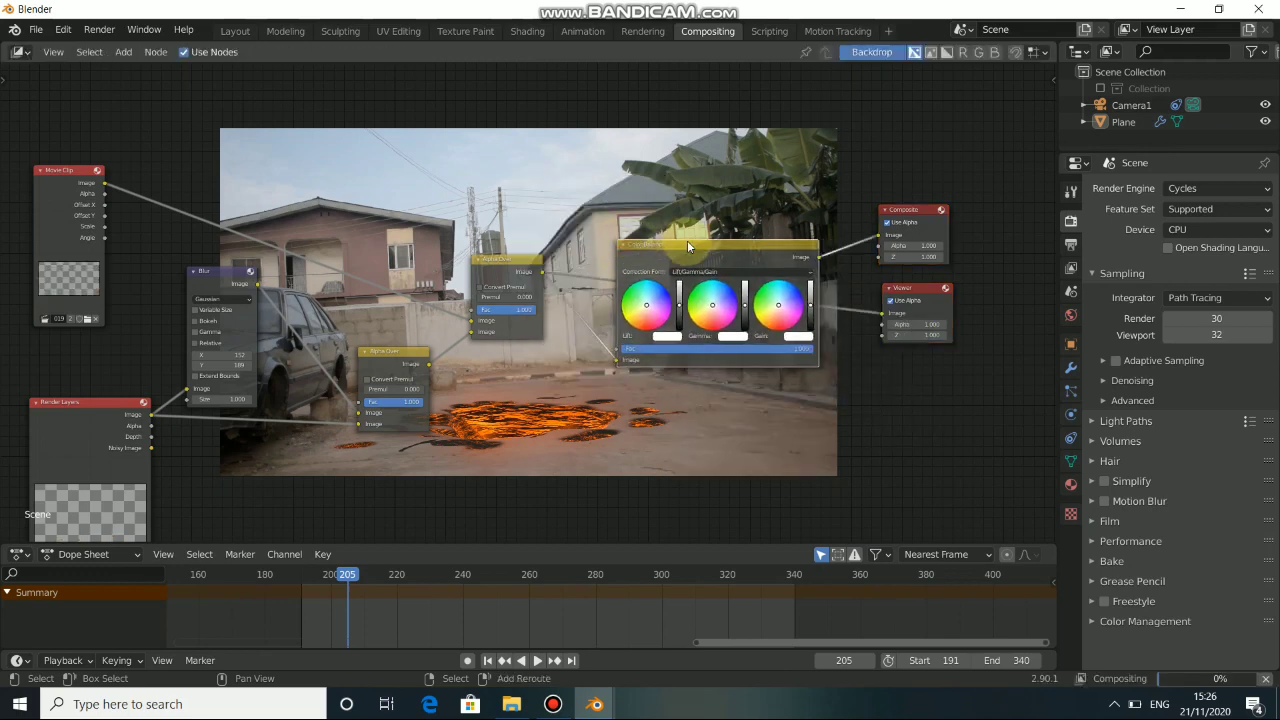
{"action": "left_click", "coordinate": [688, 247], "text": "ctrl+shift"}
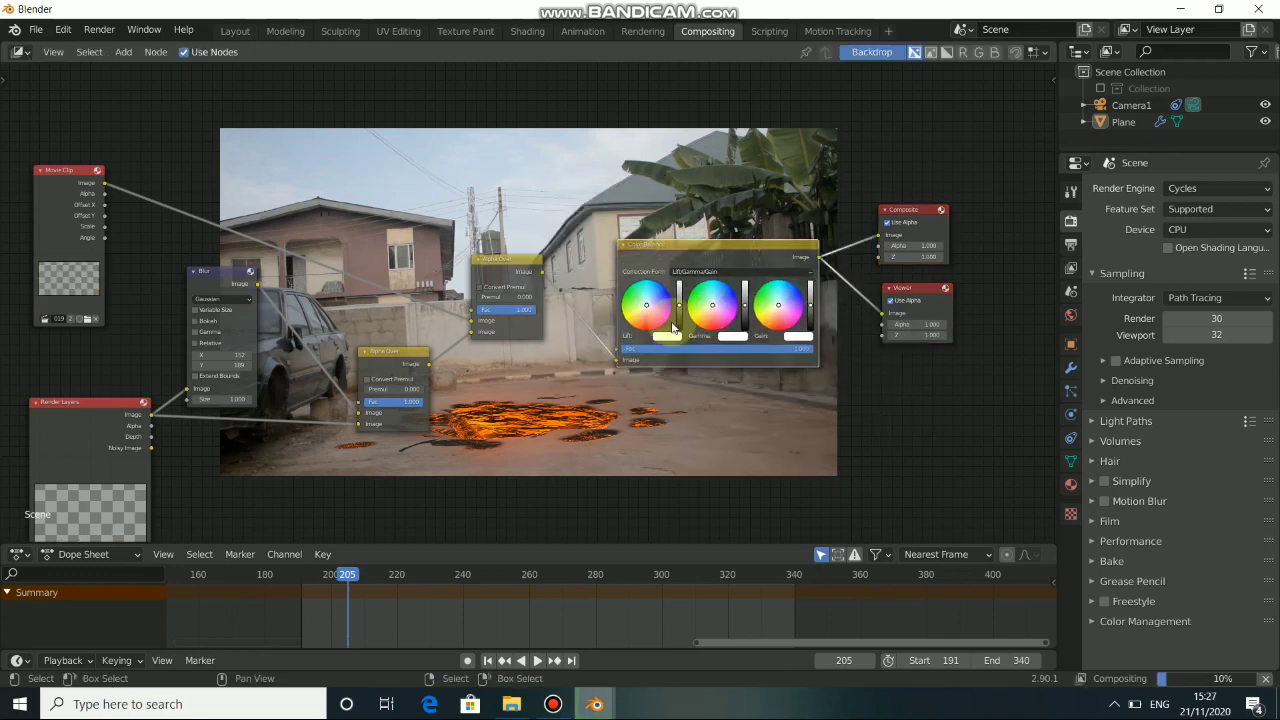
Tint the Color Balance lift slightly toward blue and fine-tune the lift brightness.
{"action": "scroll", "coordinate": [673, 327], "scroll_direction": "up", "scroll_amount": 3}
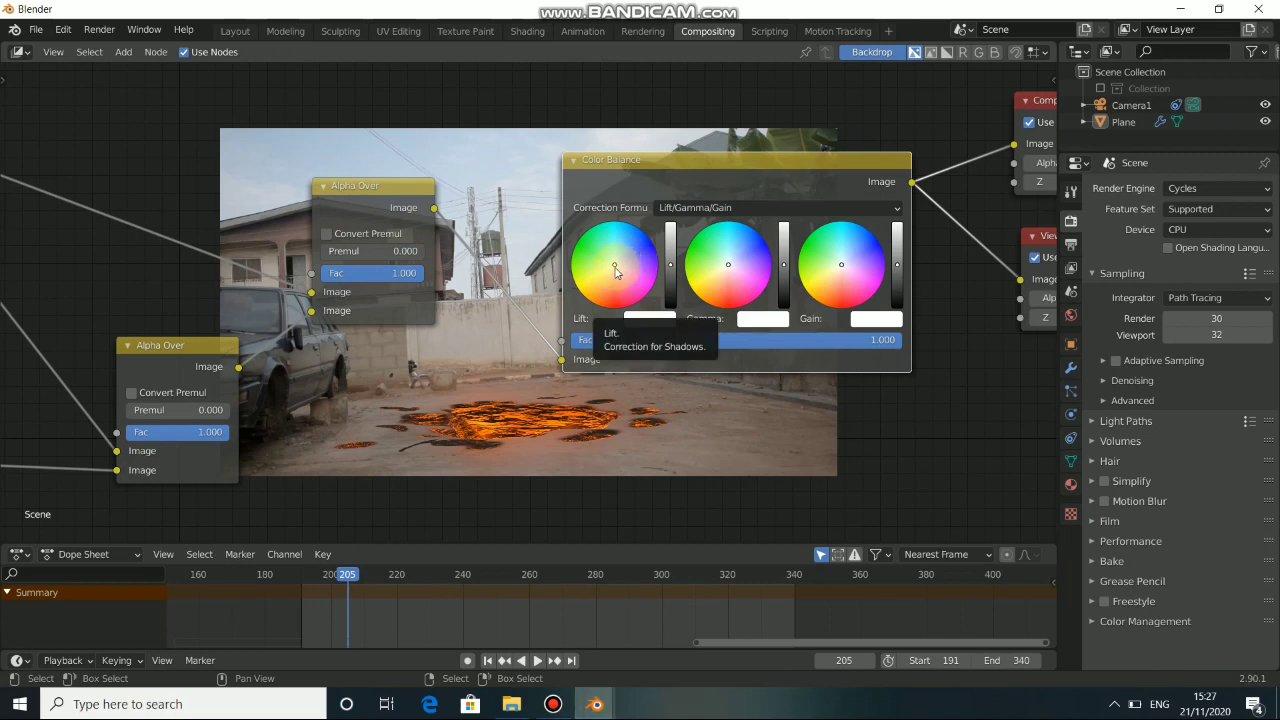
{"action": "left_click", "coordinate": [615, 272]}
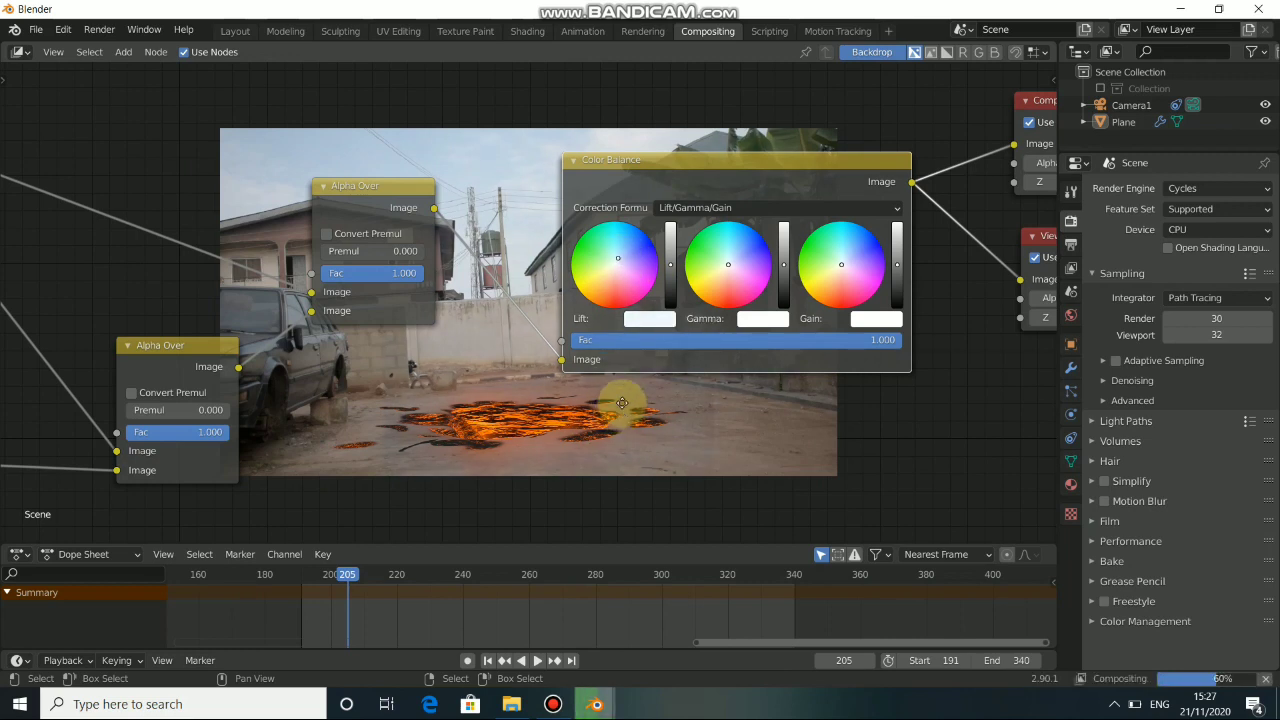
{"action": "middle_click_drag", "start_coordinate": [619, 409], "coordinate": [599, 380]}
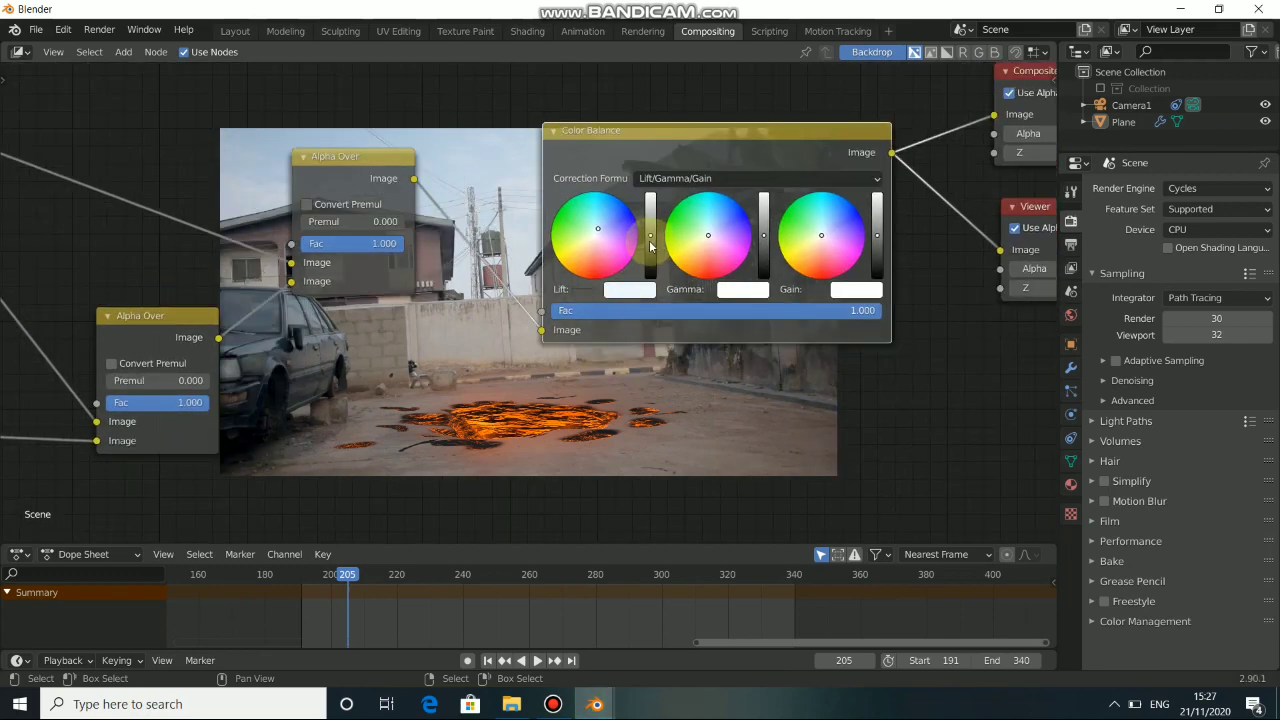
{"action": "left_click", "coordinate": [650, 240]}
{"action": "middle_click_drag", "start_coordinate": [546, 335], "coordinate": [714, 218]}
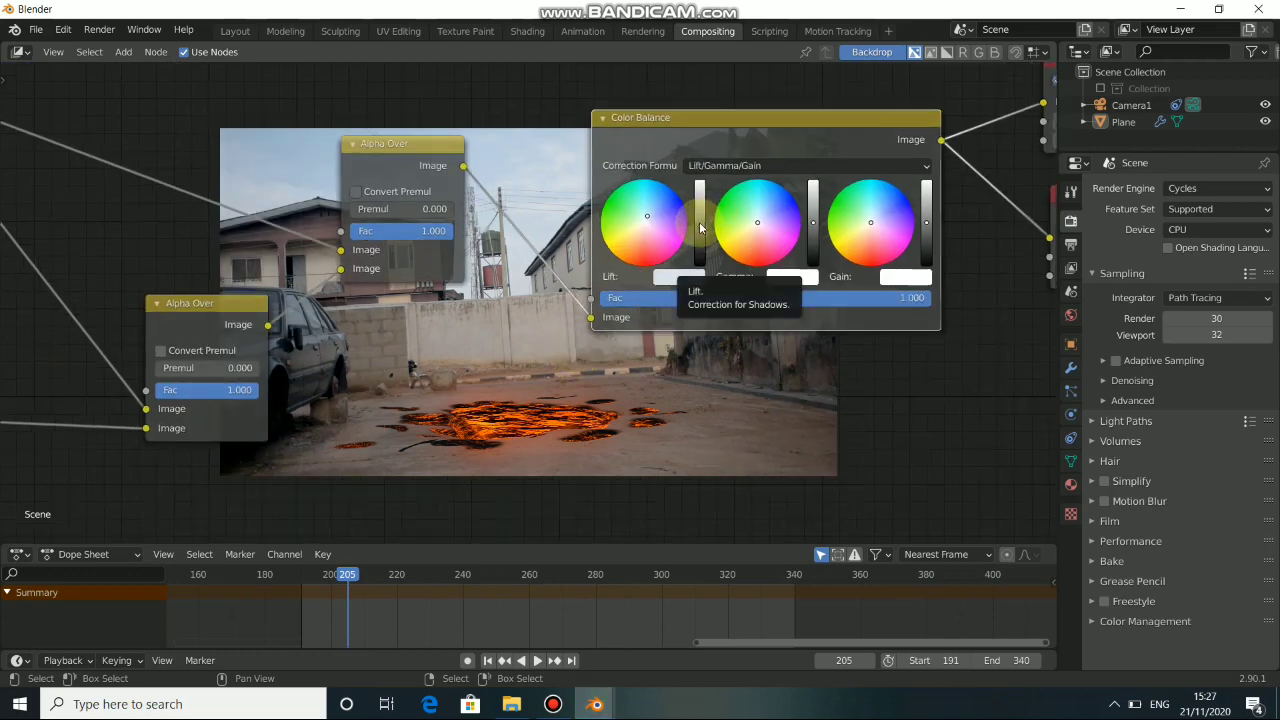
{"action": "left_click", "coordinate": [700, 229]}
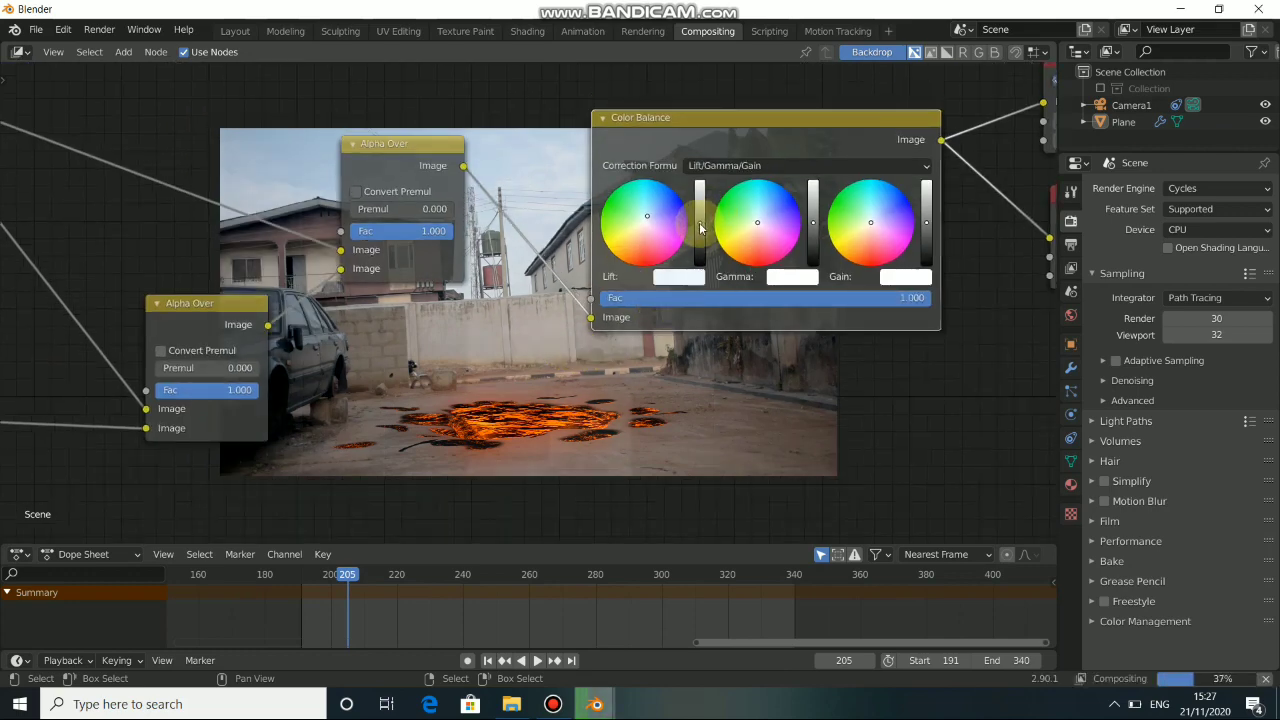
{"action": "left_click", "coordinate": [650, 217]}
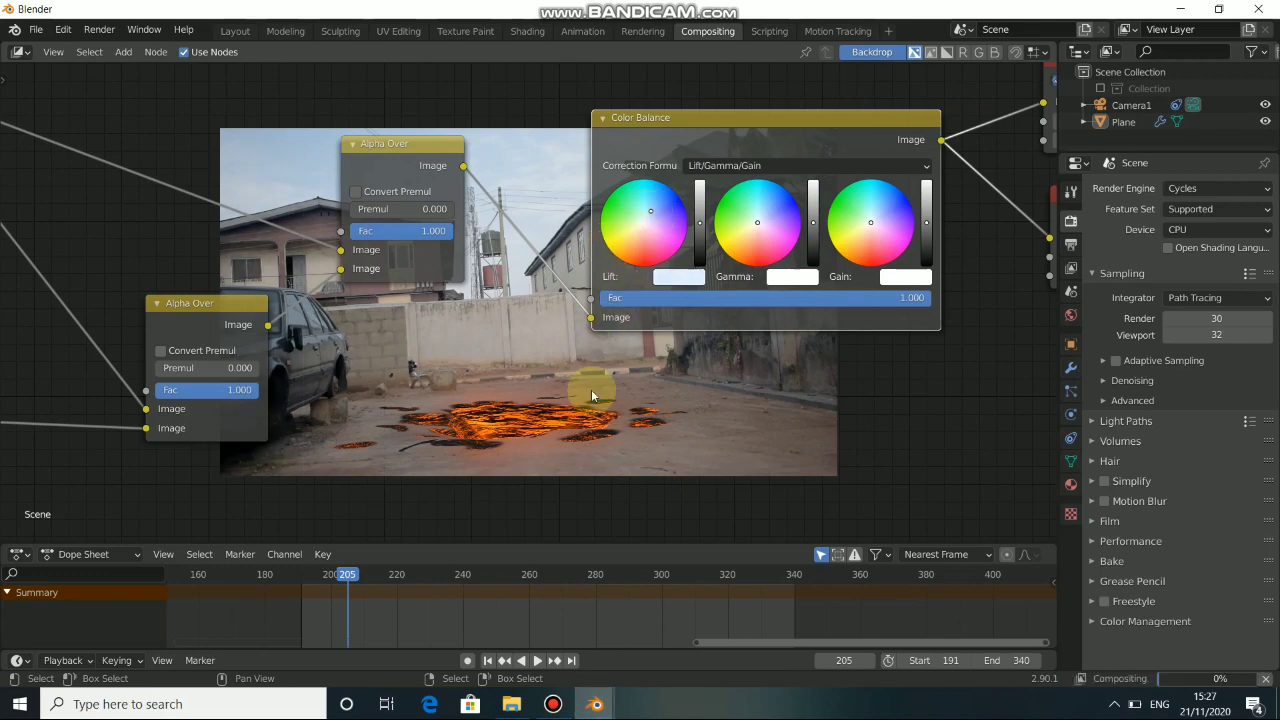
Shift the Color Balance gamma and gain slightly toward warm yellow-orange.
{"action": "middle_click_drag", "start_coordinate": [591, 389], "coordinate": [617, 326]}
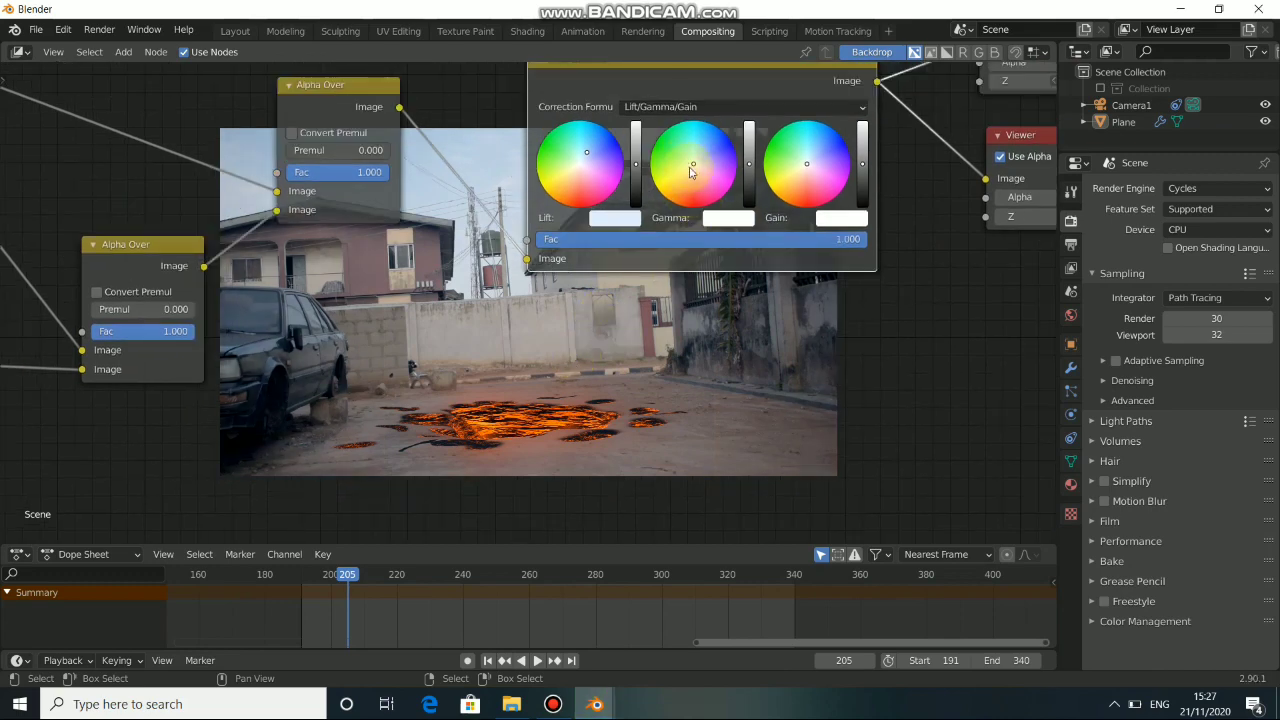
{"action": "middle_click_drag", "start_coordinate": [655, 345], "coordinate": [614, 417]}
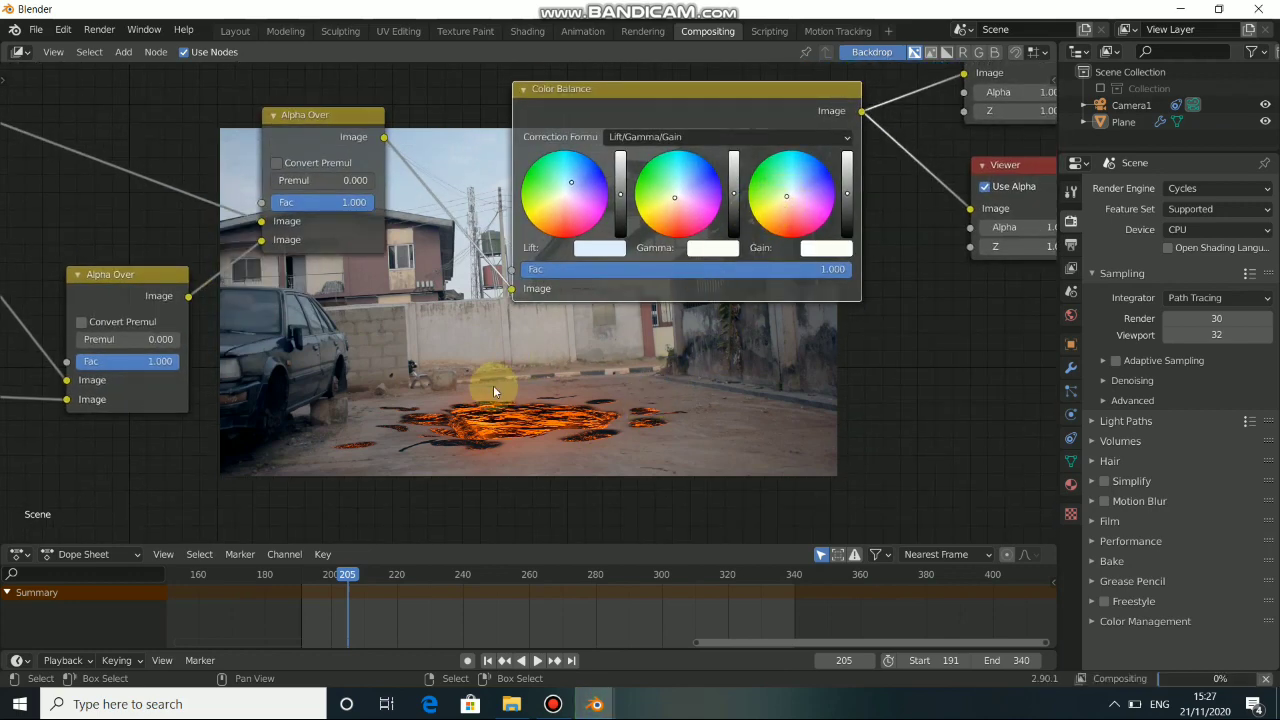
Mute and unmute the Color Balance node to compare the composite with and without the colour grade.
{"action": "middle_click_drag", "start_coordinate": [493, 385], "coordinate": [636, 247]}
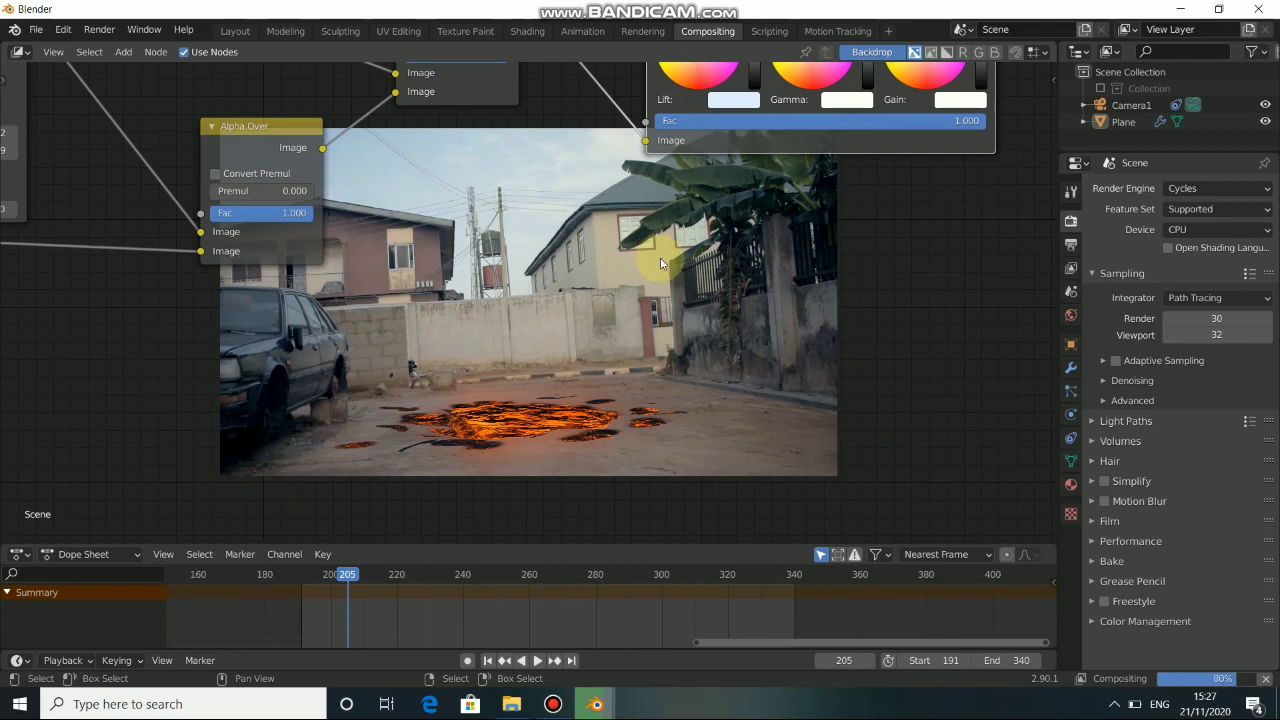
{"action": "scroll", "coordinate": [582, 334], "scroll_direction": "down", "scroll_amount": 5}
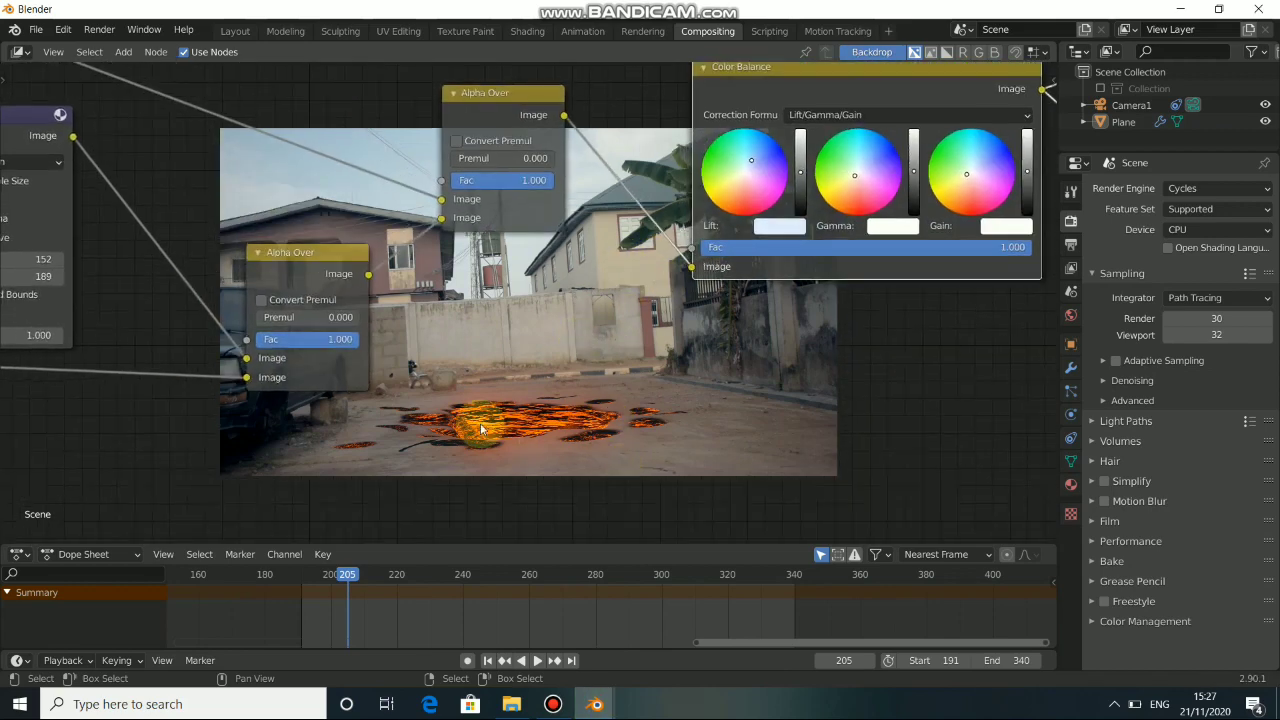
{"action": "middle_click_drag", "start_coordinate": [585, 255], "coordinate": [621, 328]}
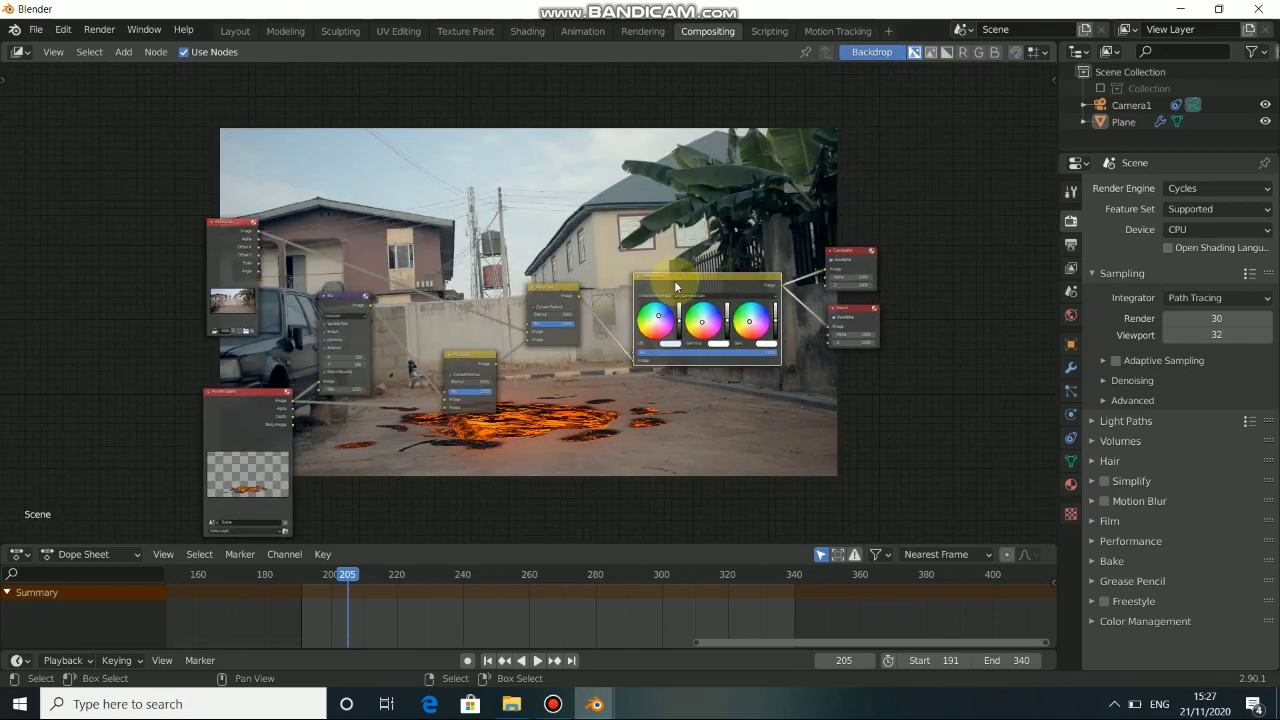
{"action": "key", "text": "m"}
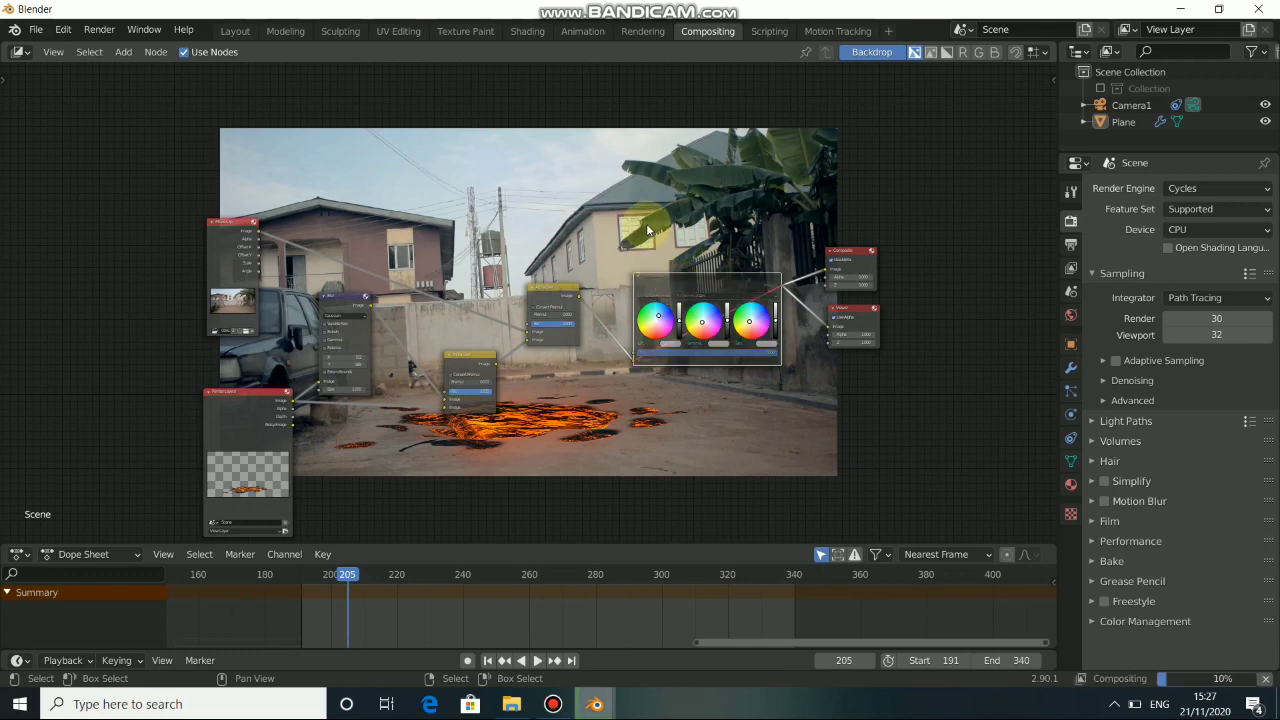
{"action": "middle_click_drag", "start_coordinate": [602, 305], "coordinate": [560, 420]}
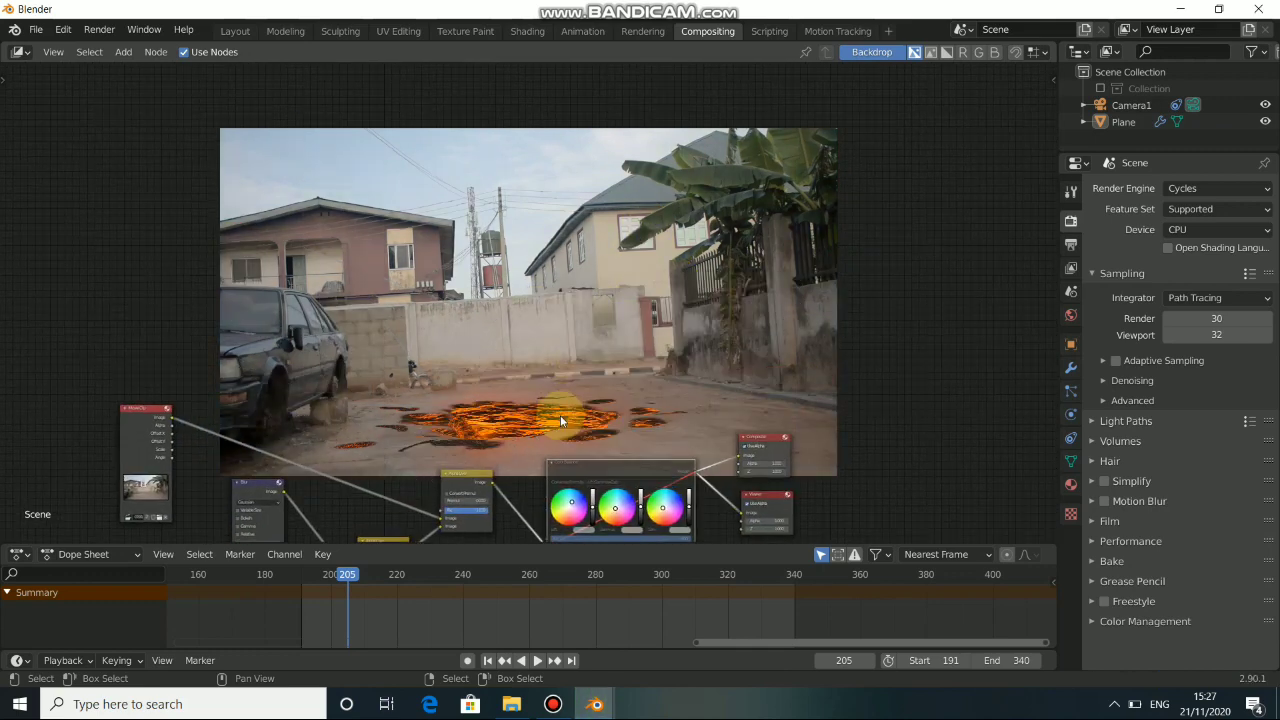
{"action": "key", "text": "m"}
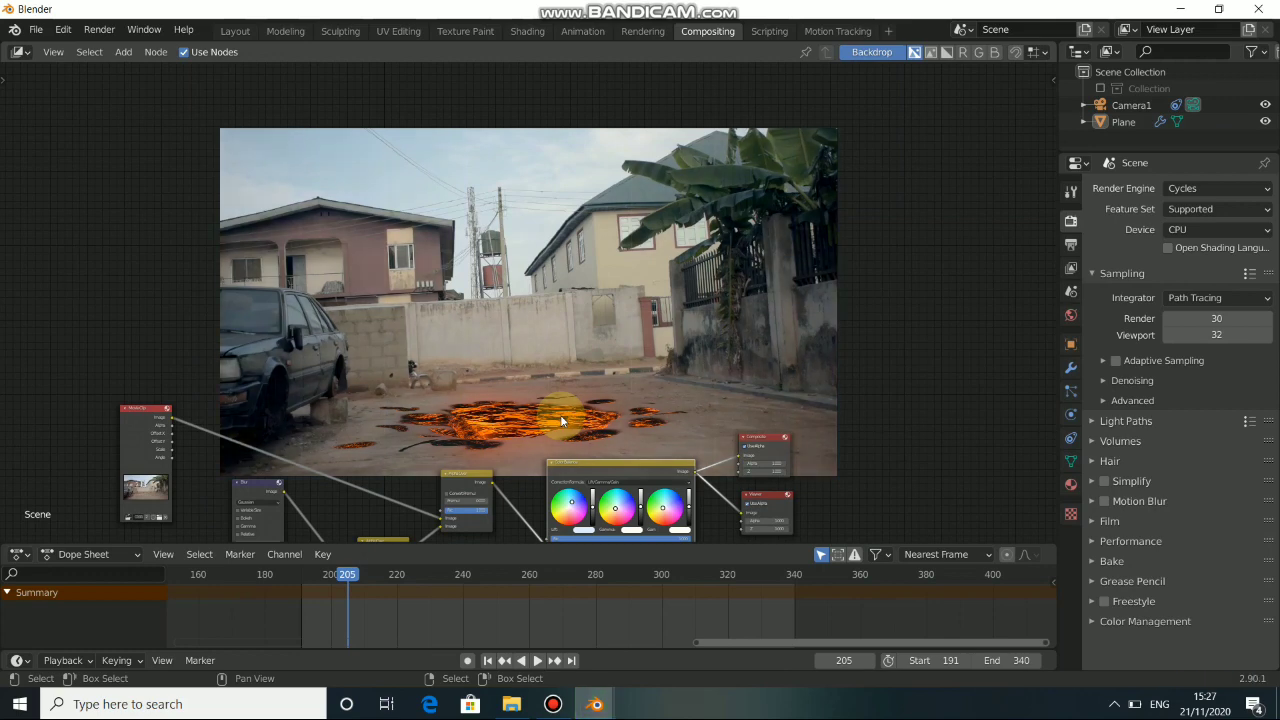
Spread out the compositing nodes, leaving a gap between the final Alpha Over and the Color Balance node.
{"action": "middle_click_drag", "start_coordinate": [481, 394], "coordinate": [608, 130]}
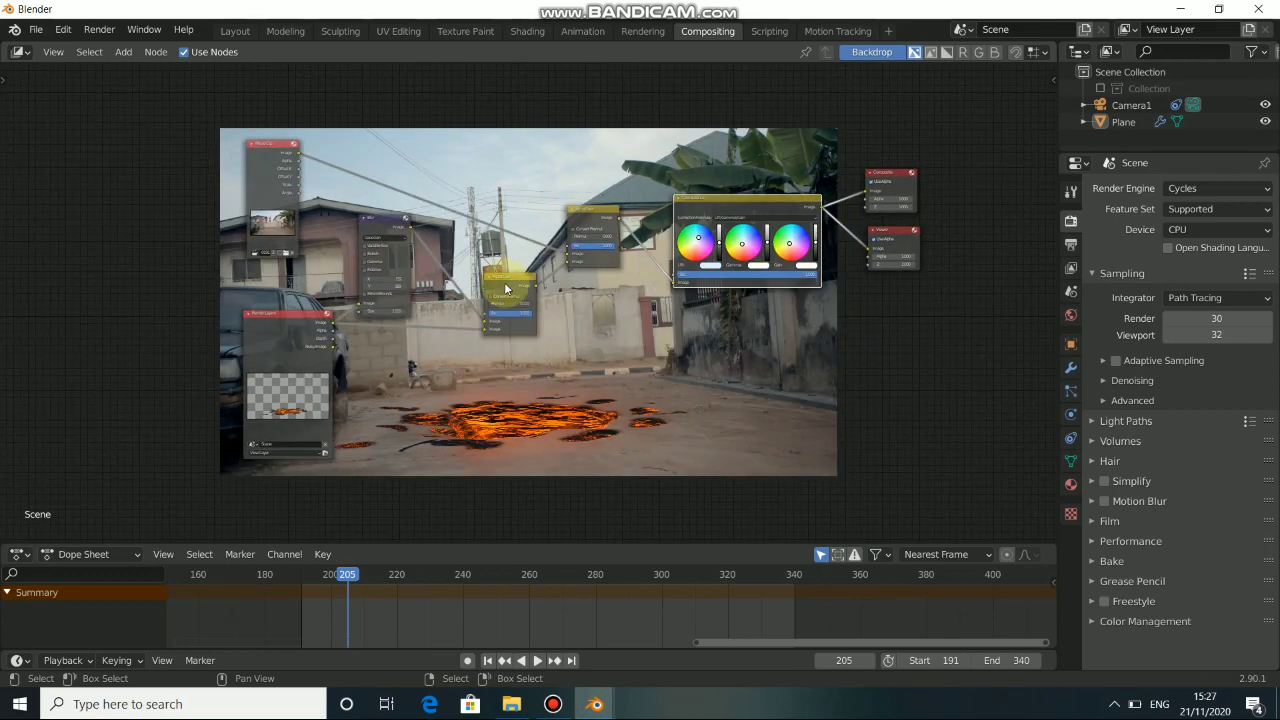
{"action": "left_click_drag", "start_coordinate": [505, 282], "coordinate": [486, 282]}
{"action": "left_click_drag", "start_coordinate": [373, 231], "coordinate": [364, 233]}
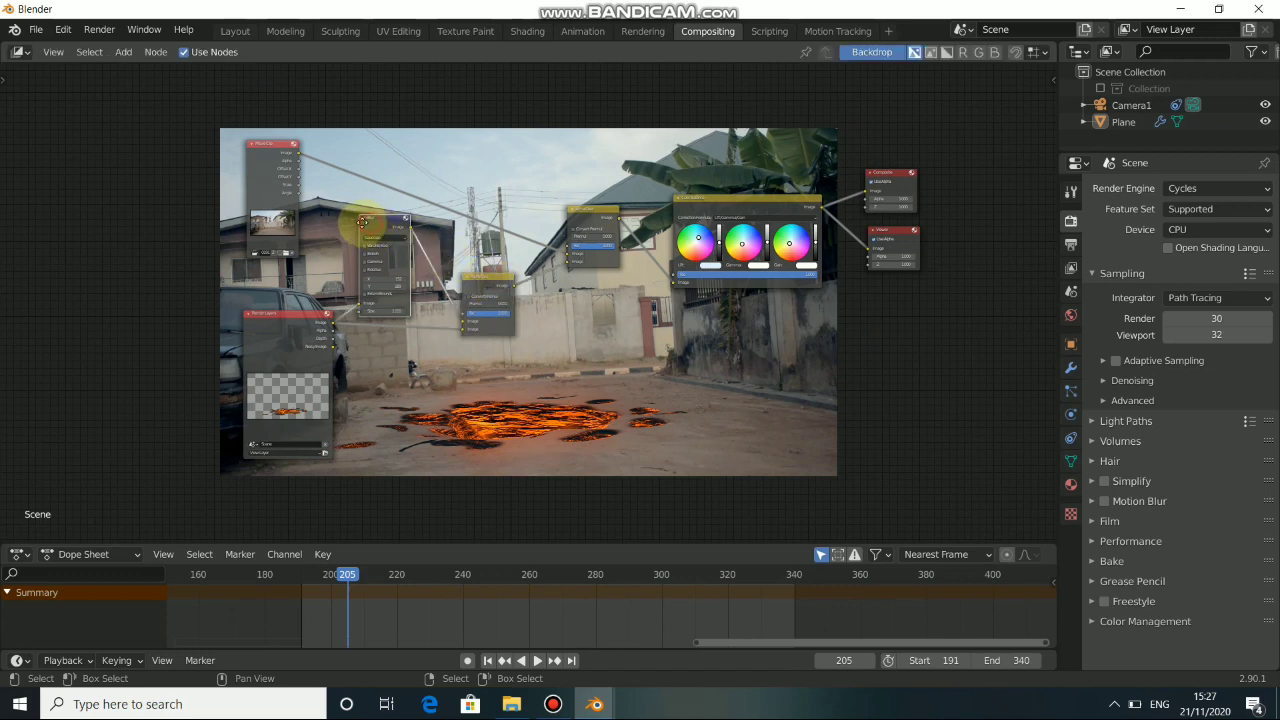
{"action": "left_click_drag", "start_coordinate": [306, 337], "coordinate": [279, 377]}
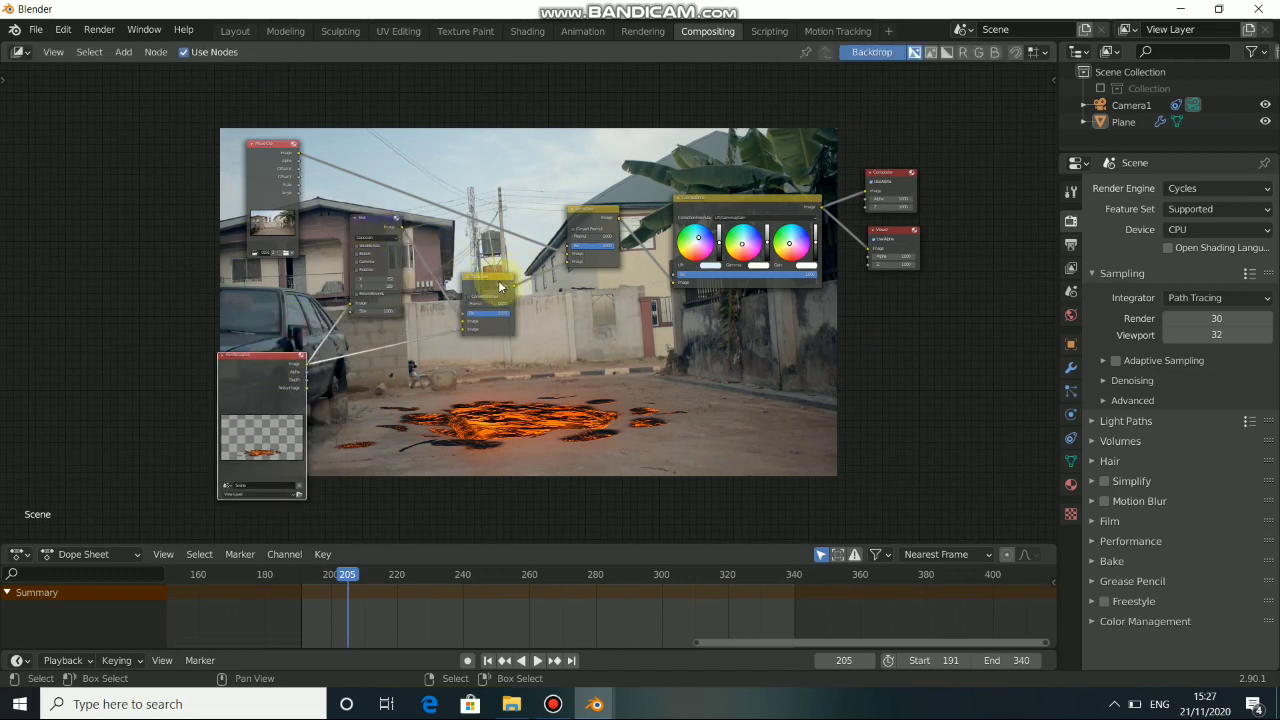
{"action": "left_click_drag", "start_coordinate": [500, 285], "coordinate": [502, 325]}
{"action": "left_click_drag", "start_coordinate": [585, 216], "coordinate": [560, 239]}
{"action": "left_click", "coordinate": [743, 205]}
{"action": "mouse_move", "coordinate": [743, 205]}
{"action": "left_mouse_down"}
{"action": "mouse_move", "coordinate": [723, 206]}
{"action": "mouse_move", "coordinate": [759, 207]}
{"action": "left_mouse_up"}
{"action": "left_click_drag", "start_coordinate": [570, 237], "coordinate": [563, 238]}
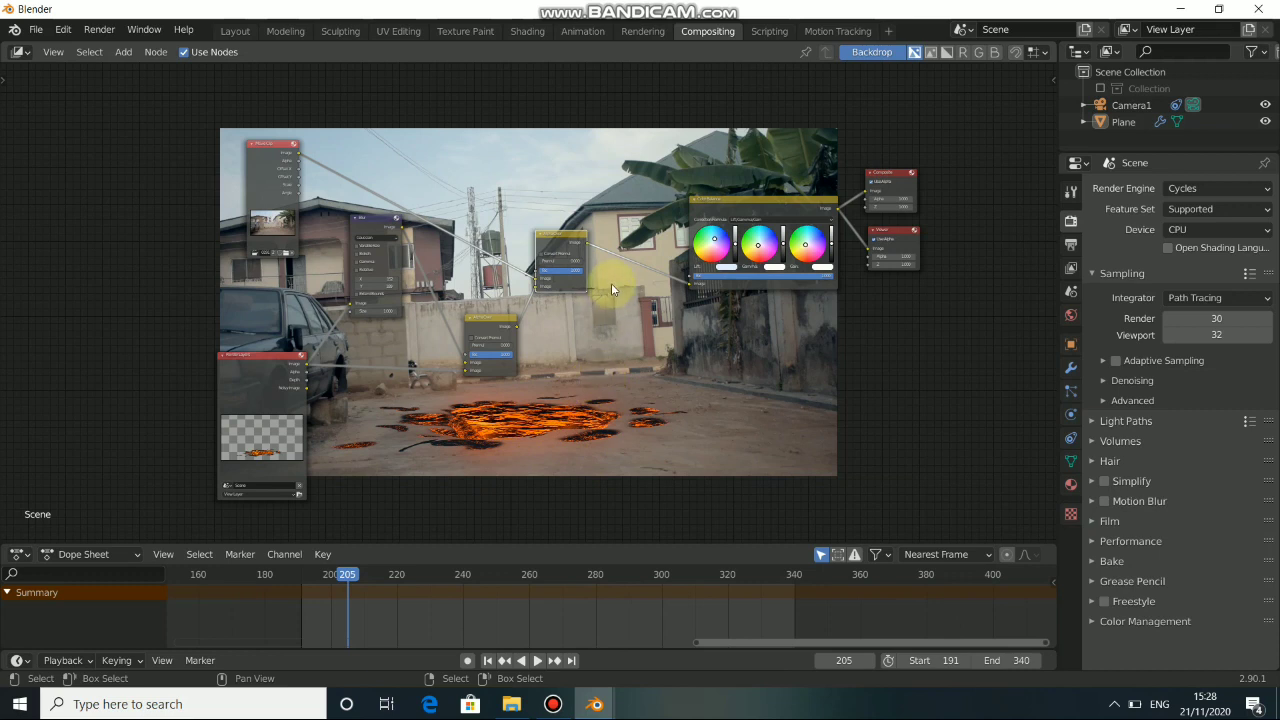
Insert a Glare node between the final Alpha Over and Color Balance and set its type to Fog Glow.
{"action": "key", "text": "shift+a"}
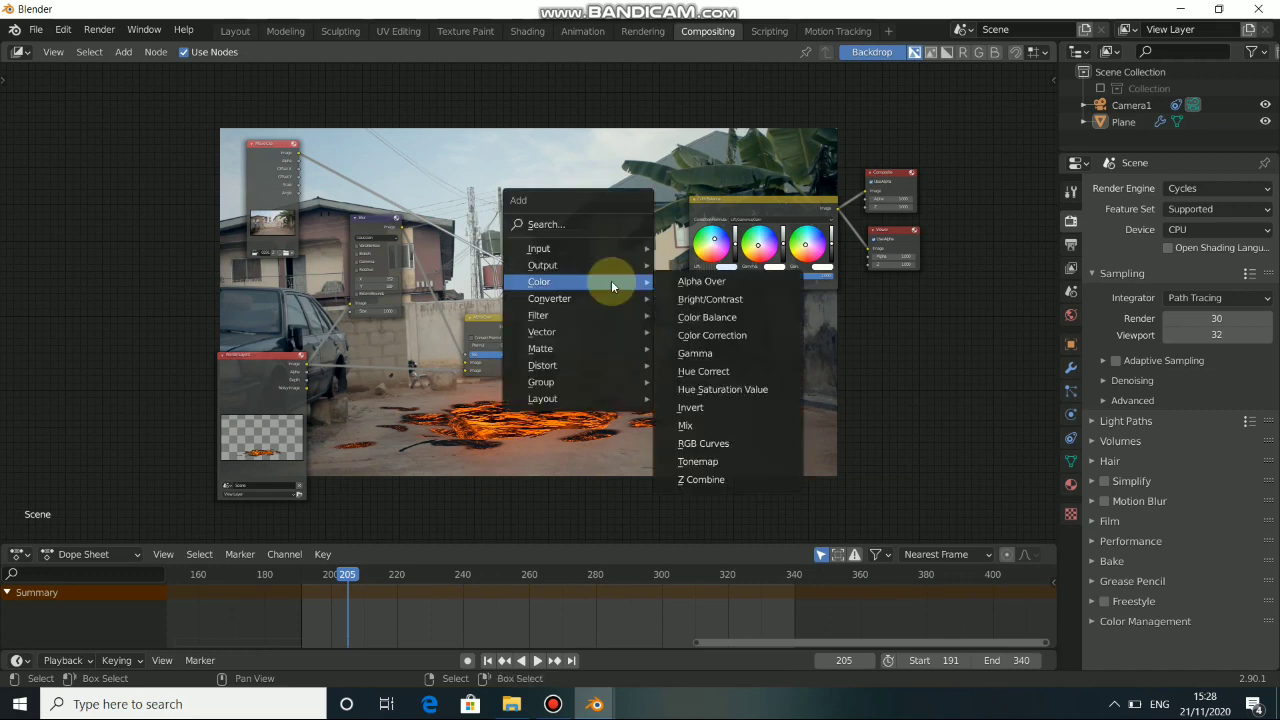
{"action": "mouse_move", "coordinate": [515, 315]}
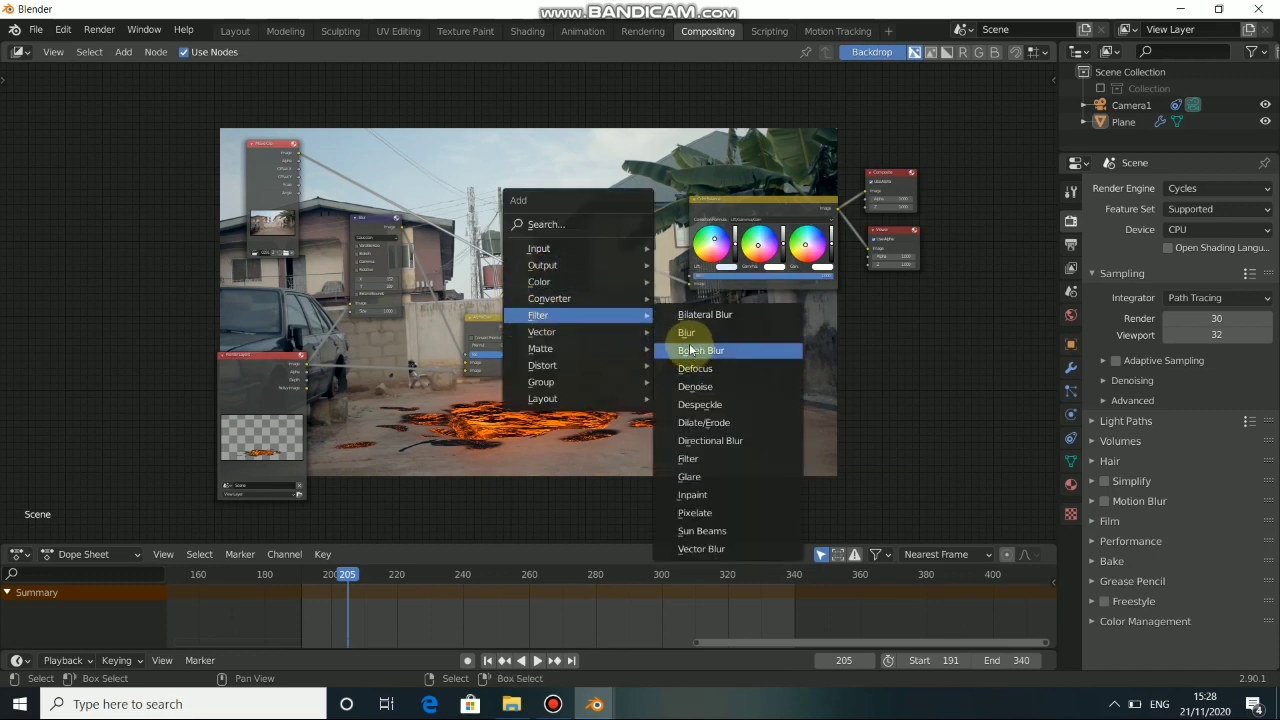
{"action": "left_click", "coordinate": [690, 459]}
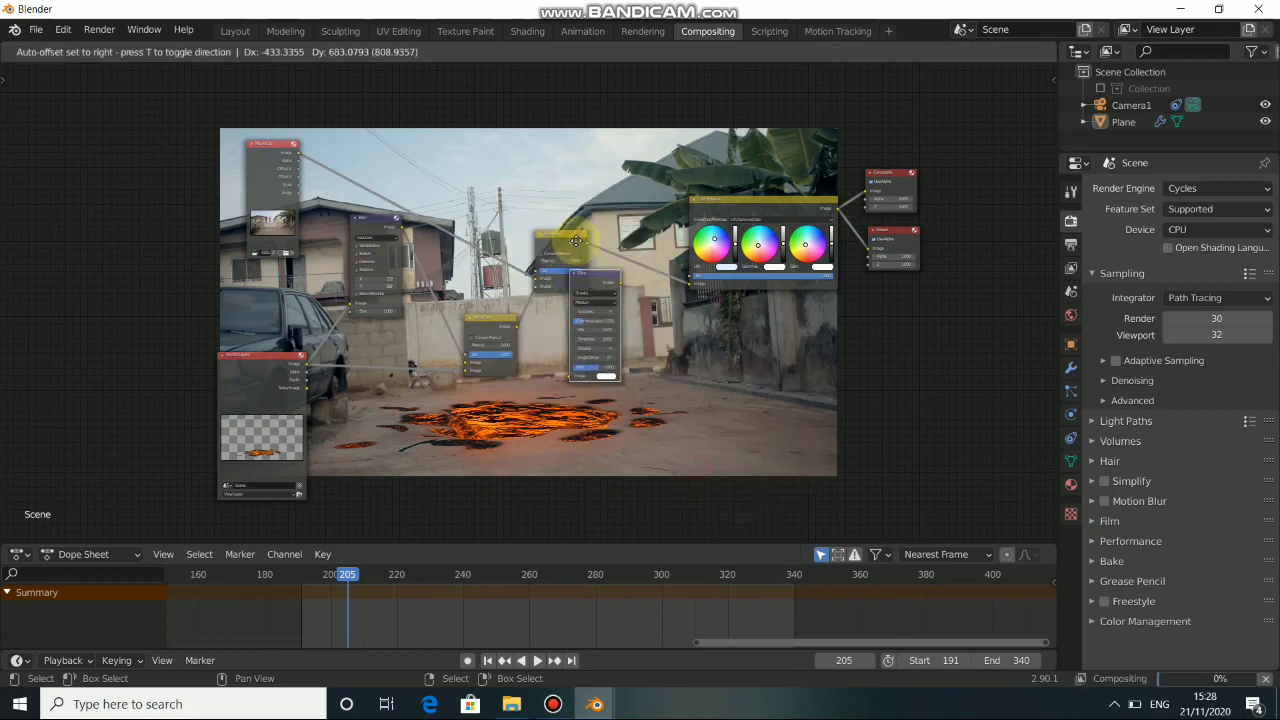
{"action": "left_click", "coordinate": [651, 290]}
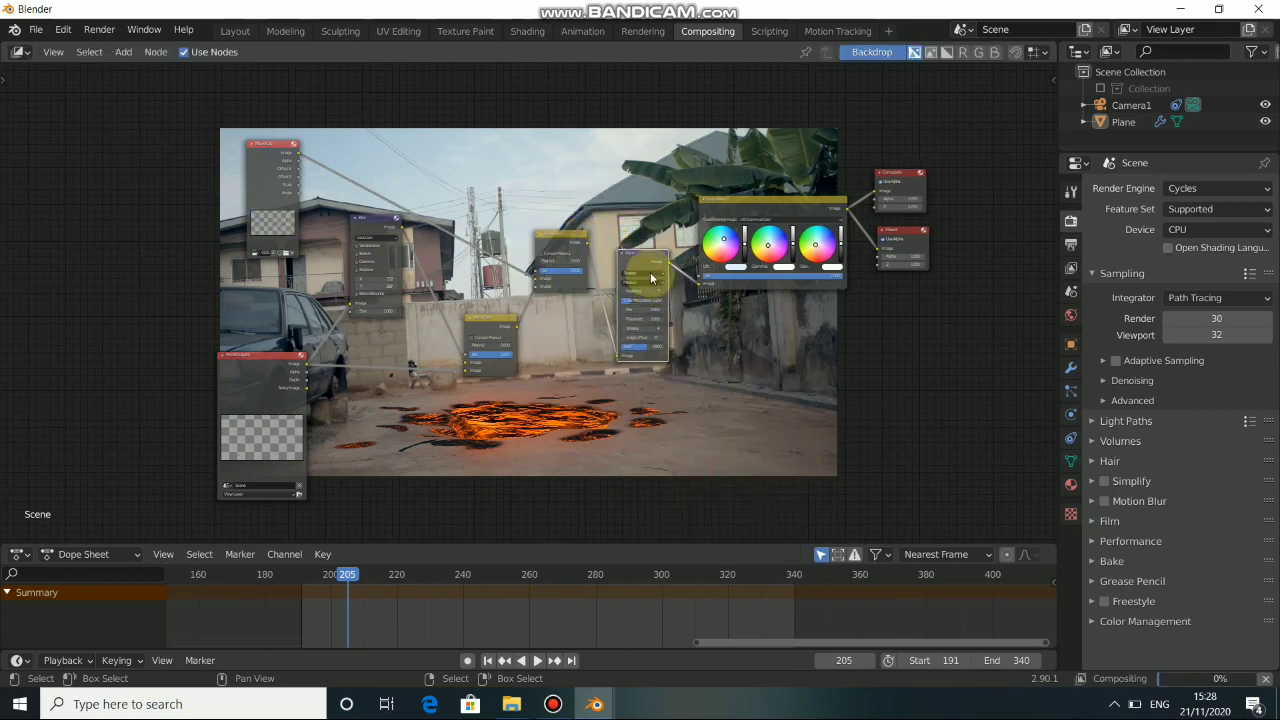
{"action": "left_click", "coordinate": [651, 276]}
{"action": "left_click", "coordinate": [649, 302]}
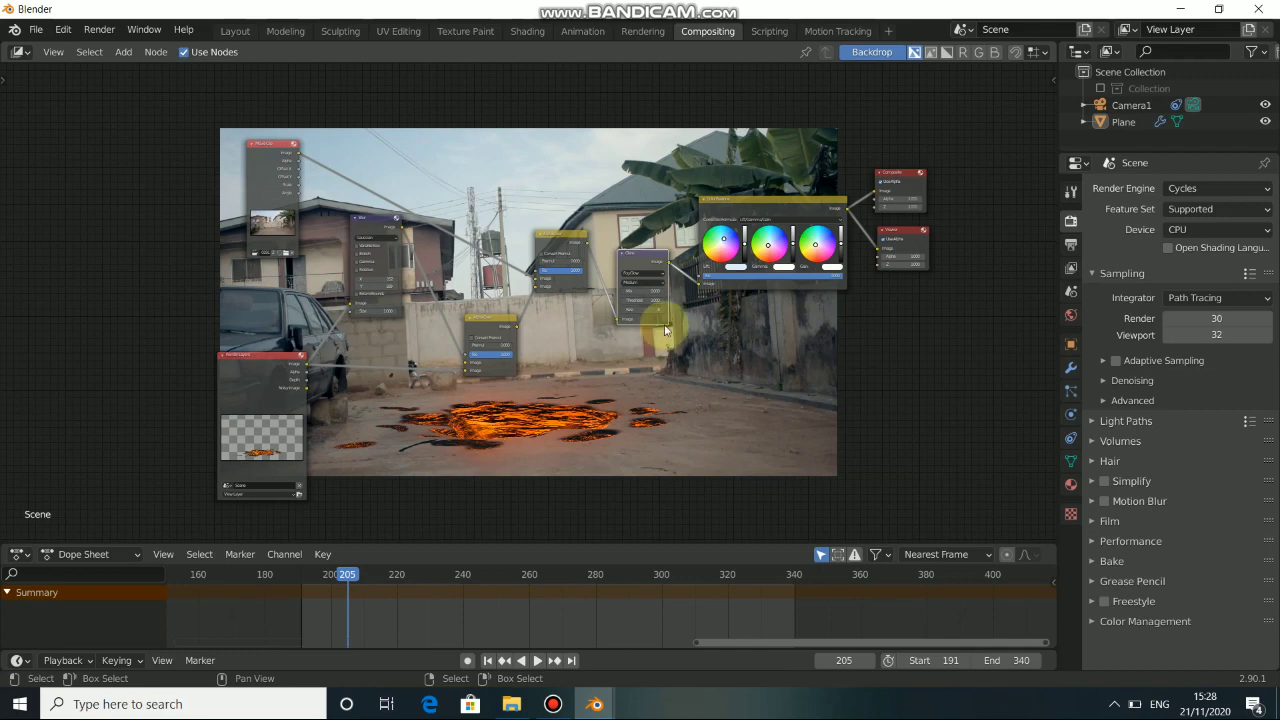
Set the Glare node's size to 9 and move the node closer to the final Alpha Over.
{"action": "scroll", "coordinate": [735, 267], "scroll_direction": "up", "scroll_amount": 2}
{"action": "scroll", "coordinate": [700, 263], "scroll_direction": "up", "scroll_amount": 4}
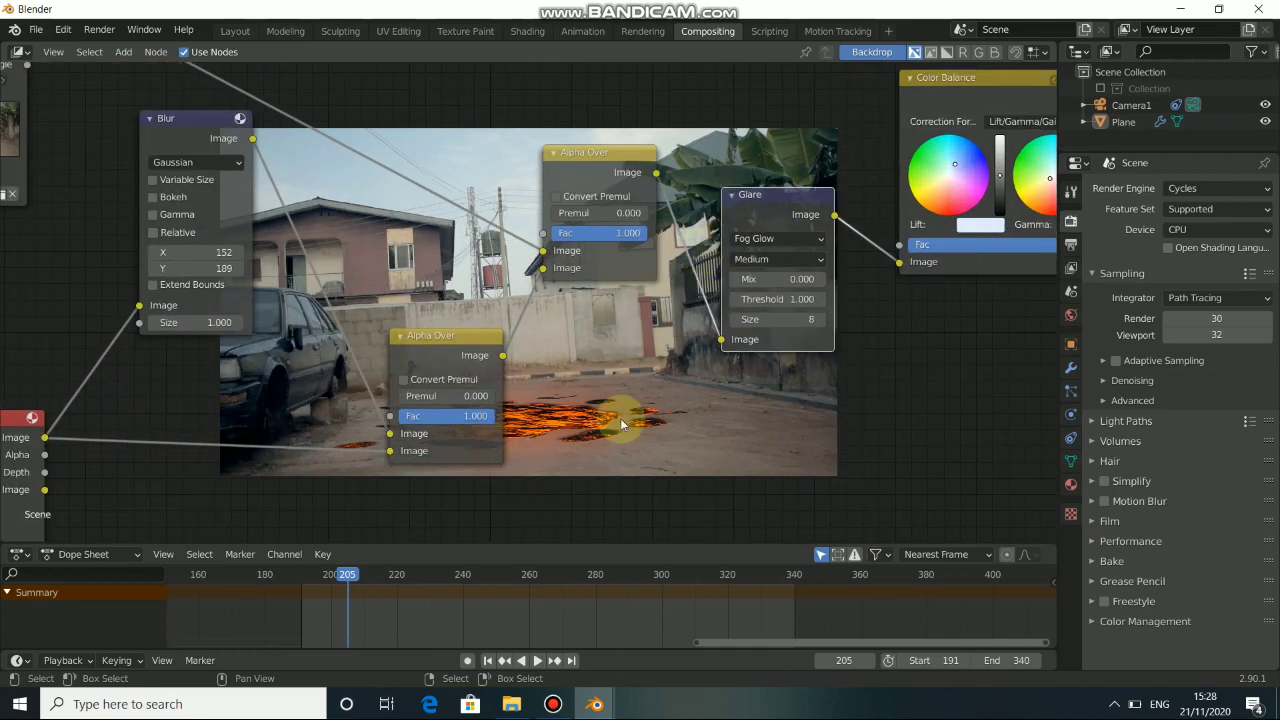
{"action": "middle_click_drag", "start_coordinate": [620, 418], "coordinate": [464, 368]}
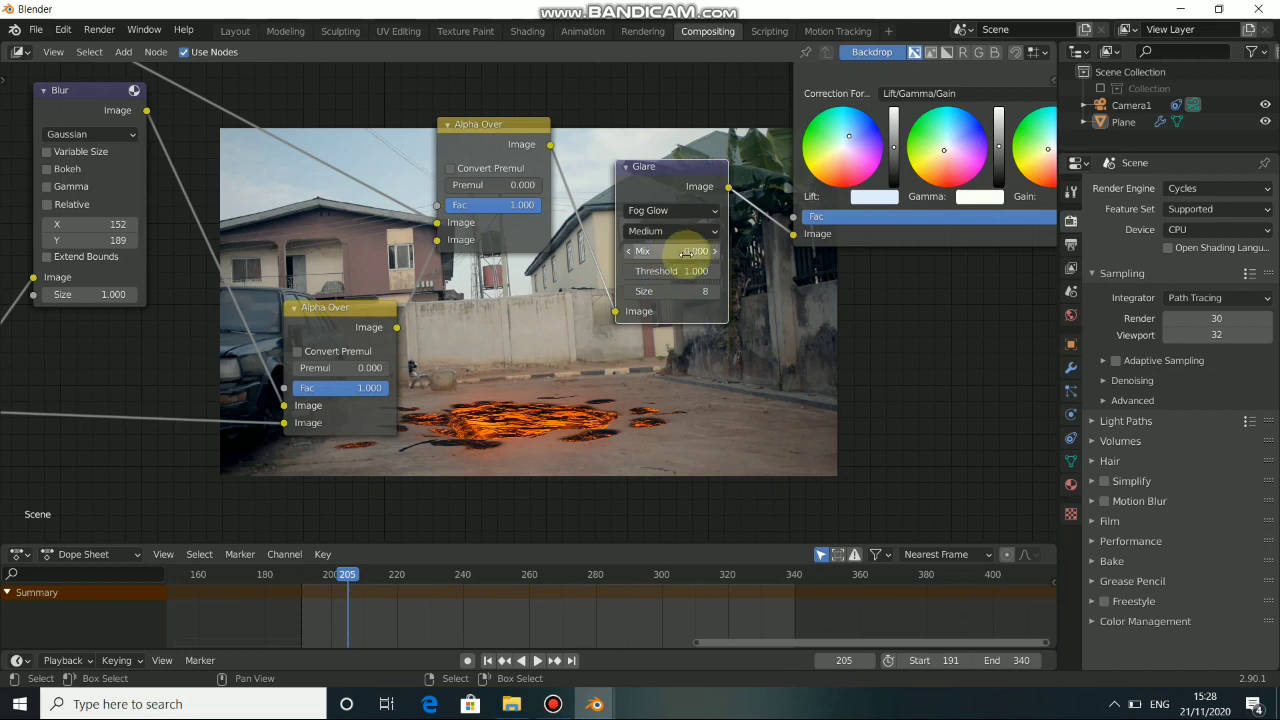
{"action": "left_click_drag", "start_coordinate": [669, 291], "coordinate": [706, 291]}
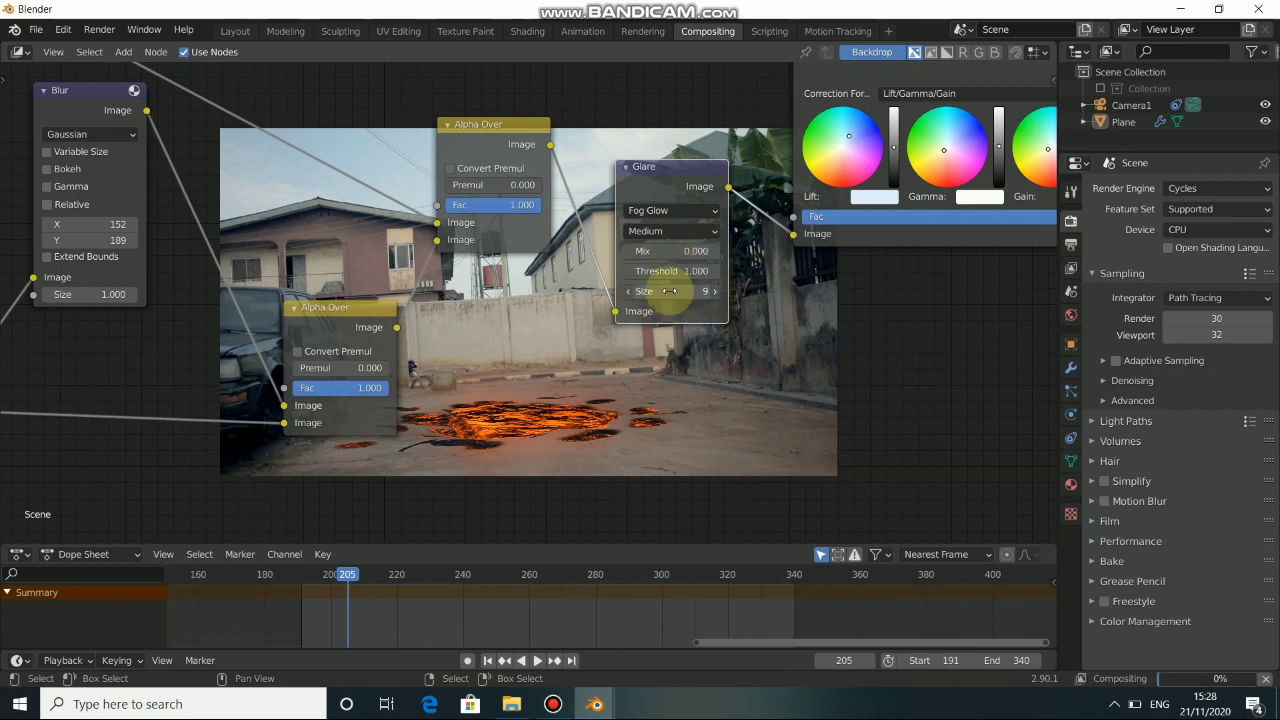
{"action": "left_click_drag", "start_coordinate": [651, 187], "coordinate": [617, 141]}
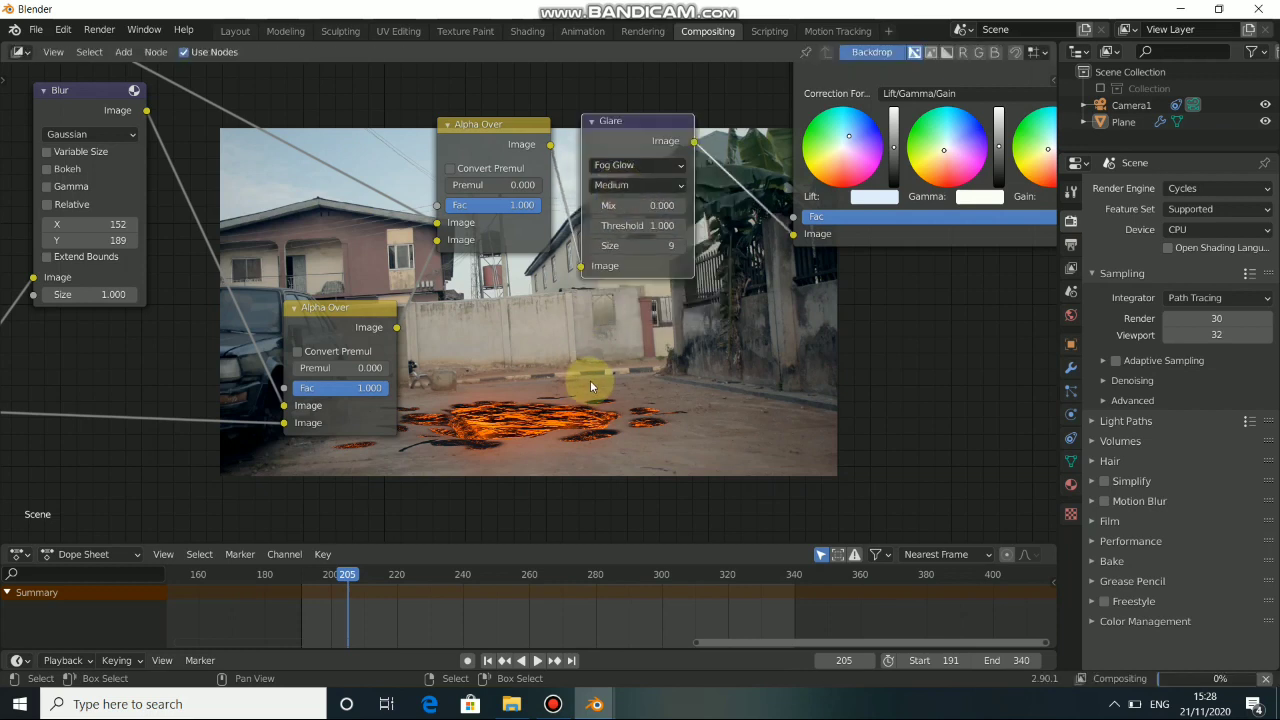
{"action": "middle_click_drag", "start_coordinate": [590, 384], "coordinate": [497, 380]}
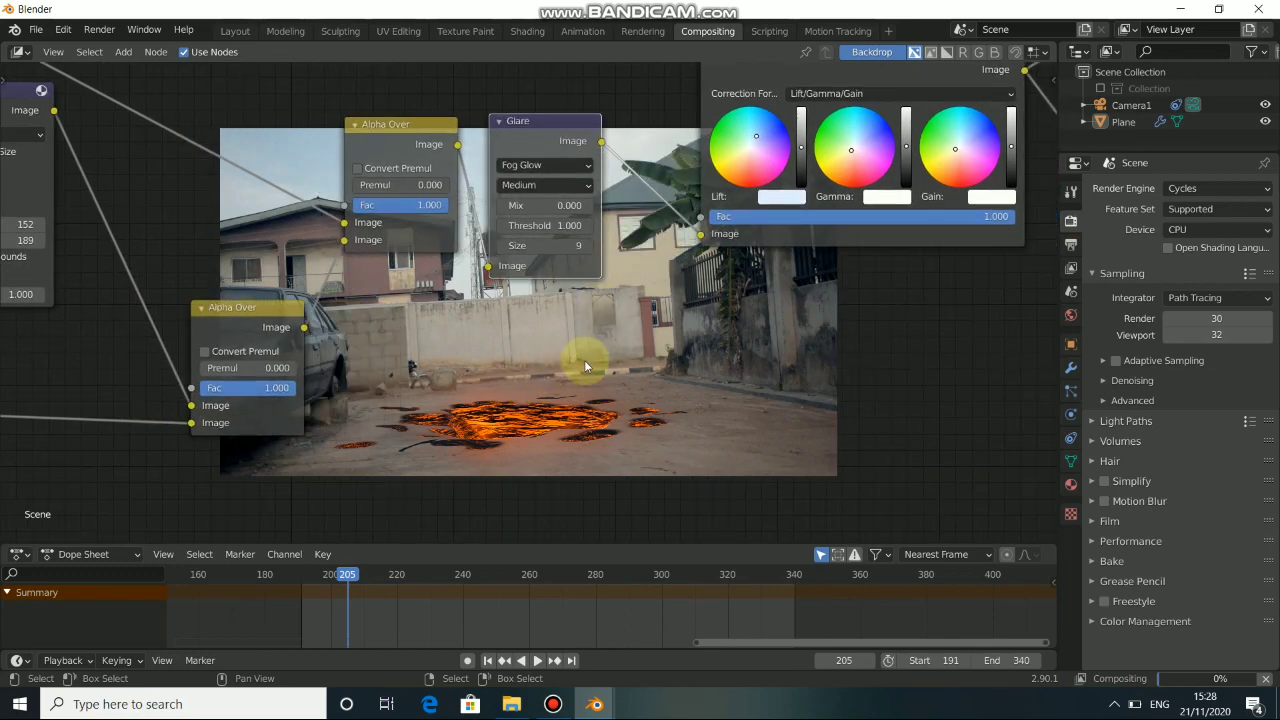
{"action": "scroll", "coordinate": [534, 372], "scroll_direction": "down", "scroll_amount": 5}
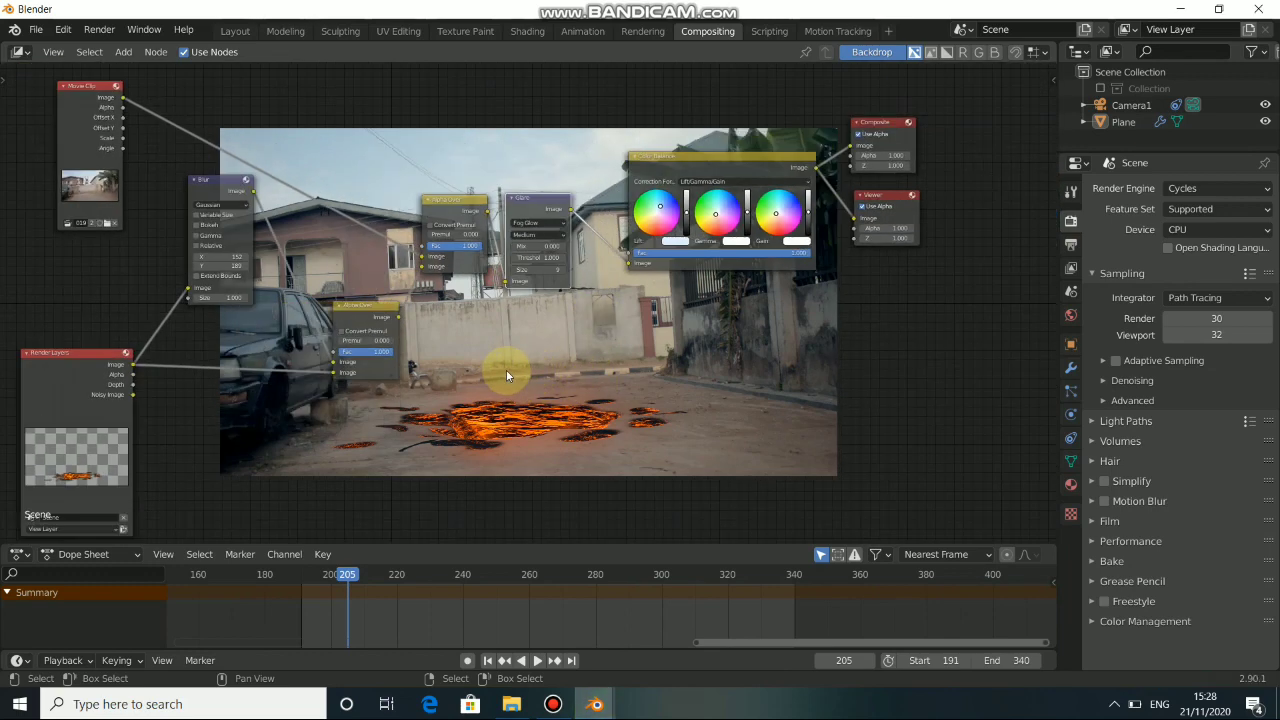
{"action": "middle_click_drag", "start_coordinate": [503, 370], "coordinate": [575, 371]}
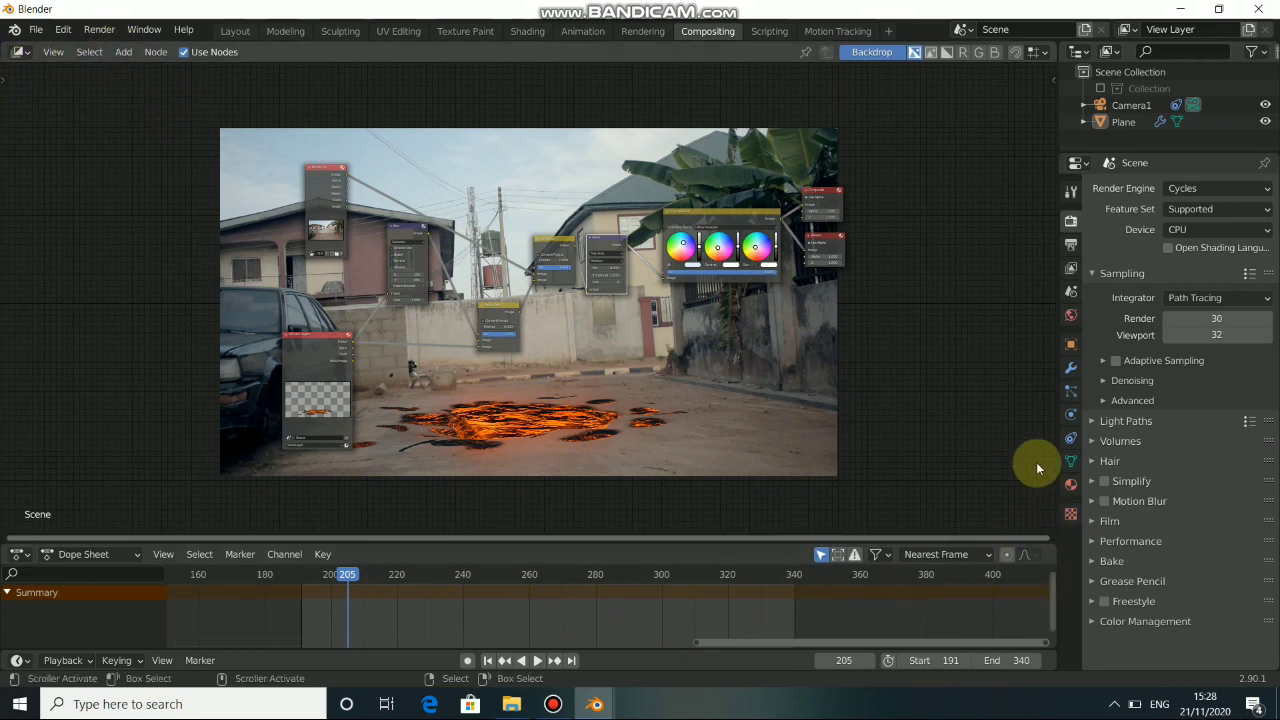
Set the render output path to the "vfx squences" folder in Videos, using the folder from File Explorer.
{"action": "left_click", "coordinate": [1070, 192]}
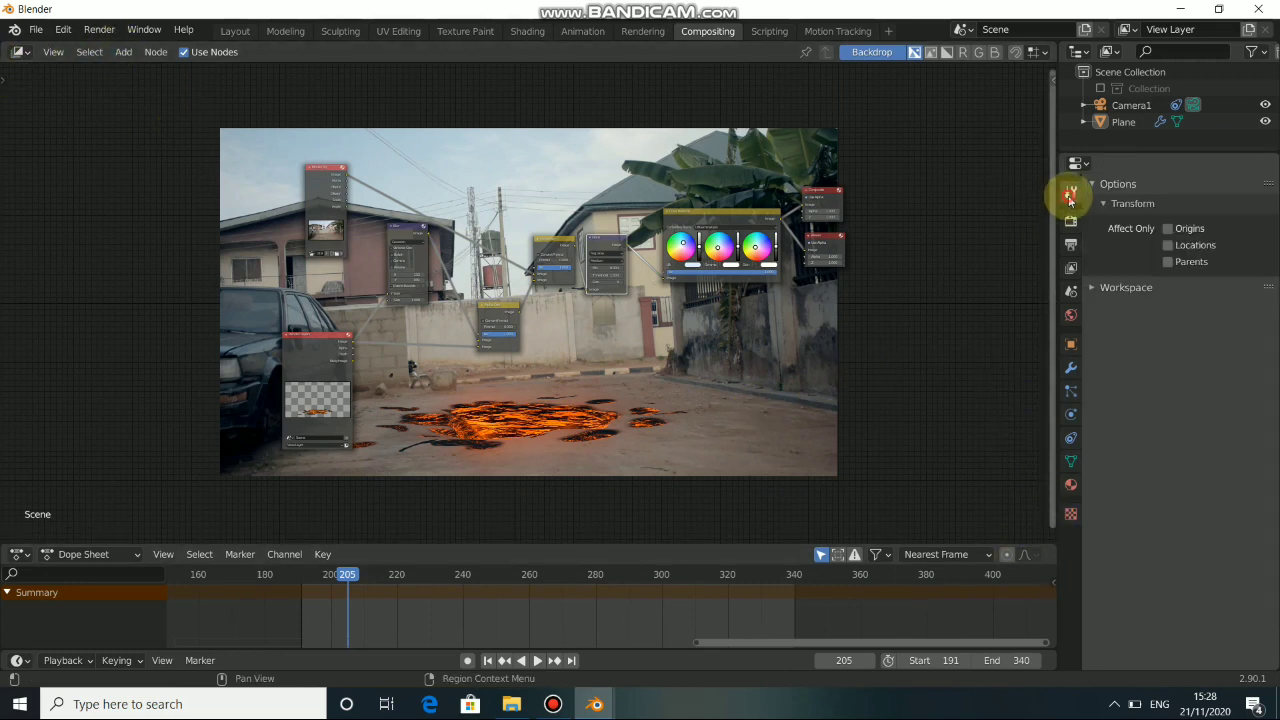
{"action": "left_click", "coordinate": [1070, 224]}
{"action": "left_click", "coordinate": [1071, 245]}
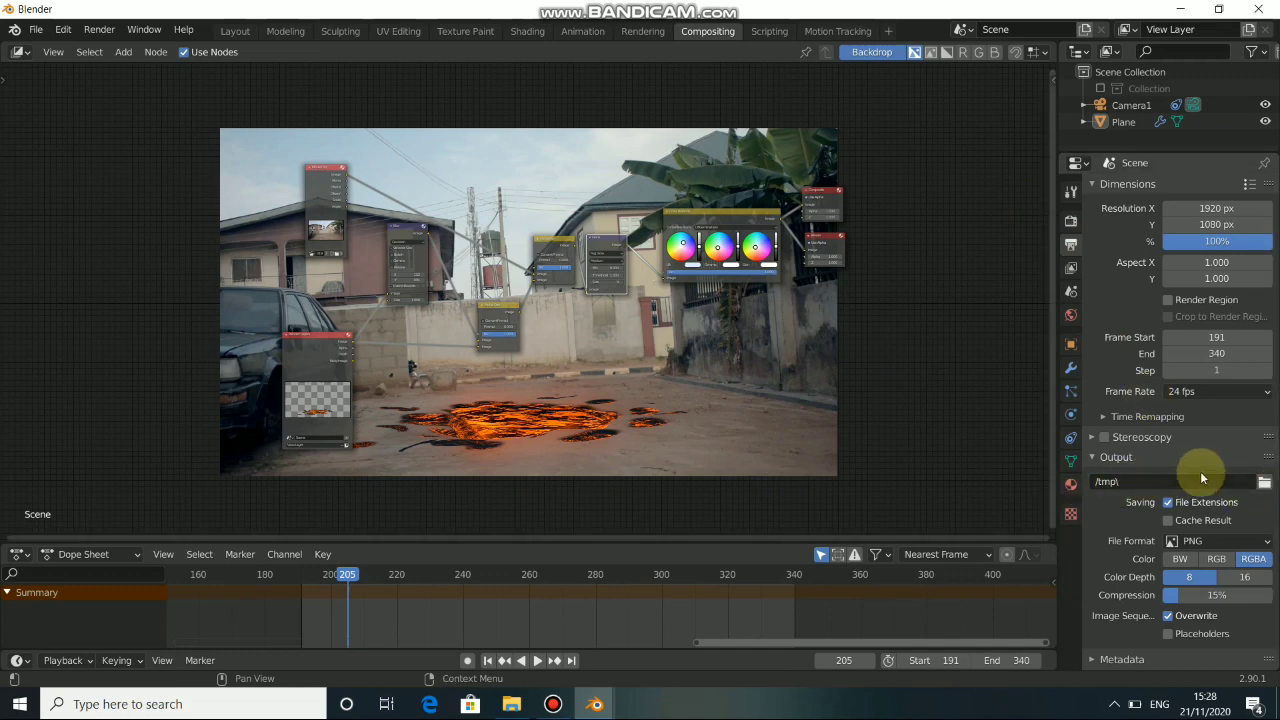
{"action": "left_click", "coordinate": [1268, 483]}
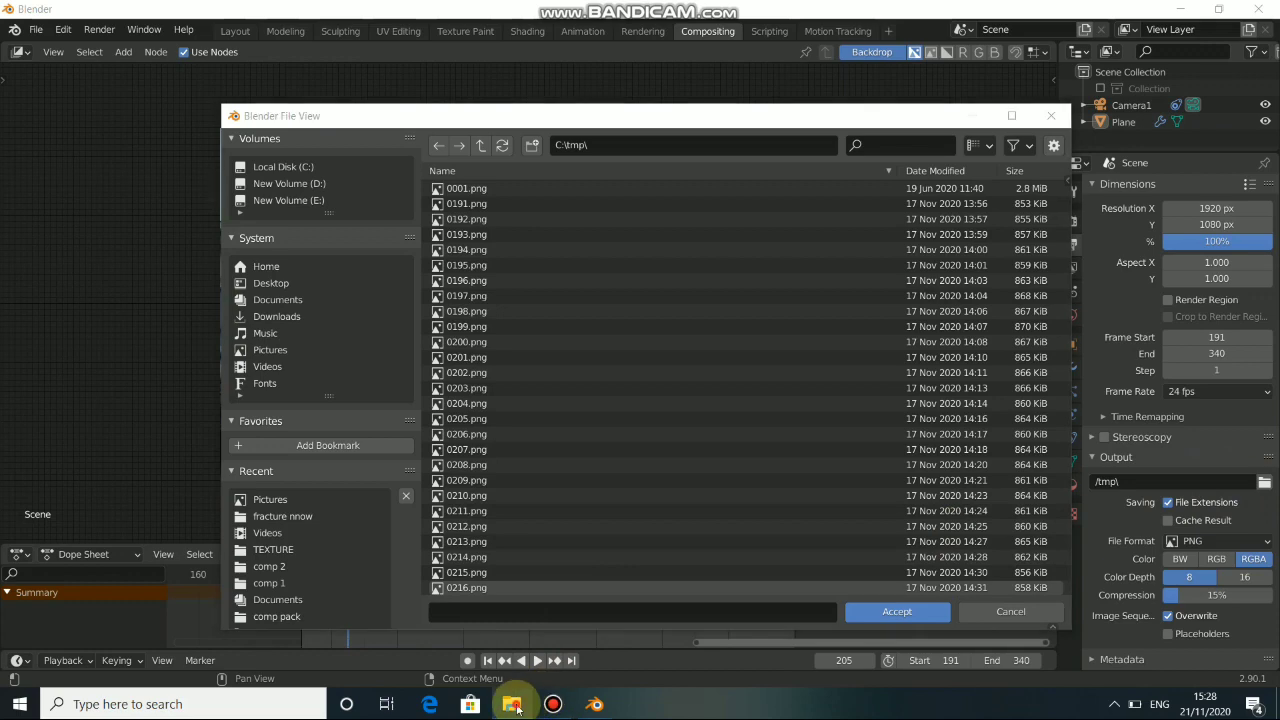
{"action": "left_click", "coordinate": [512, 704]}
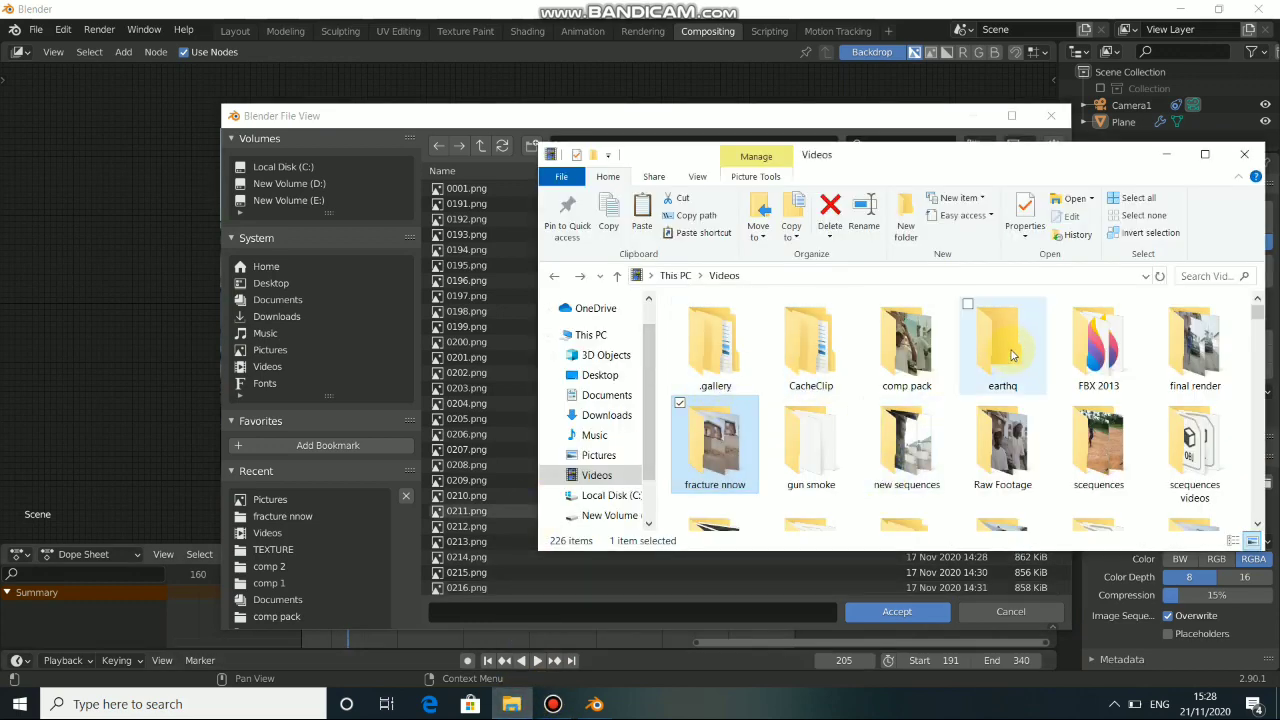
{"action": "left_click_drag", "start_coordinate": [957, 155], "coordinate": [890, 116]}
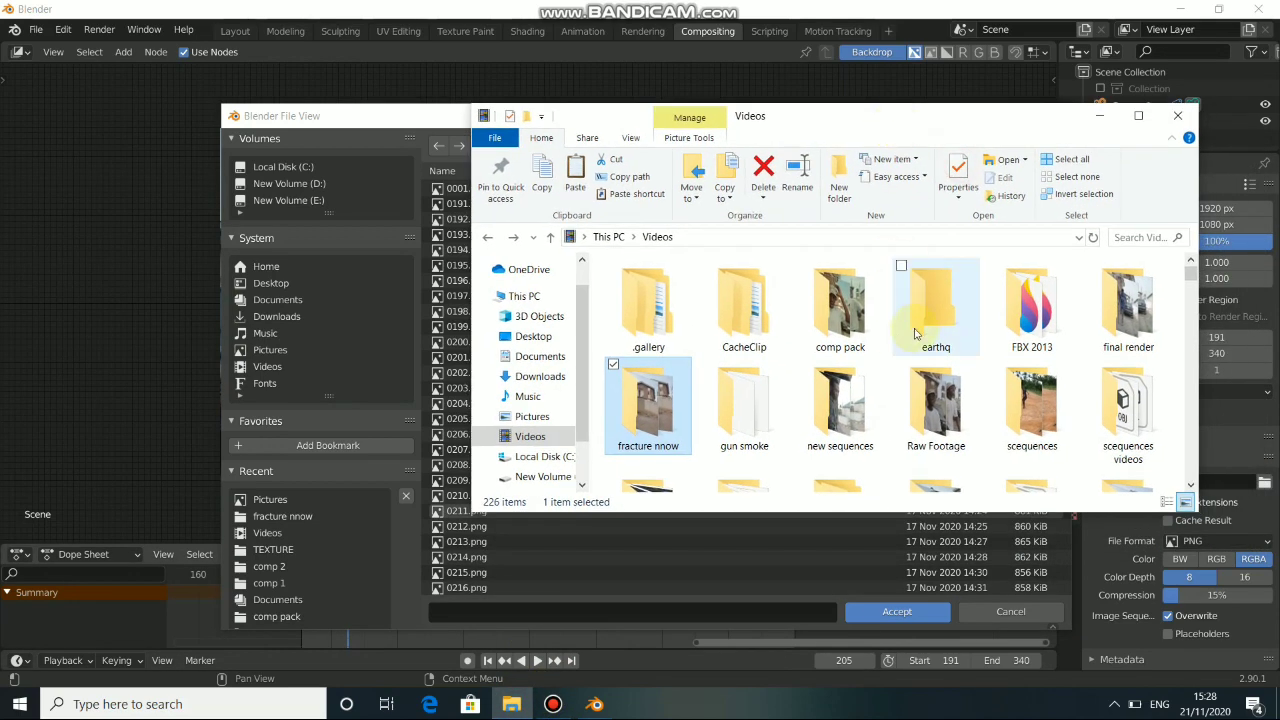
{"action": "scroll", "coordinate": [913, 333], "scroll_direction": "down", "scroll_amount": 1}
{"action": "scroll", "coordinate": [888, 420], "scroll_direction": "down", "scroll_amount": 1}
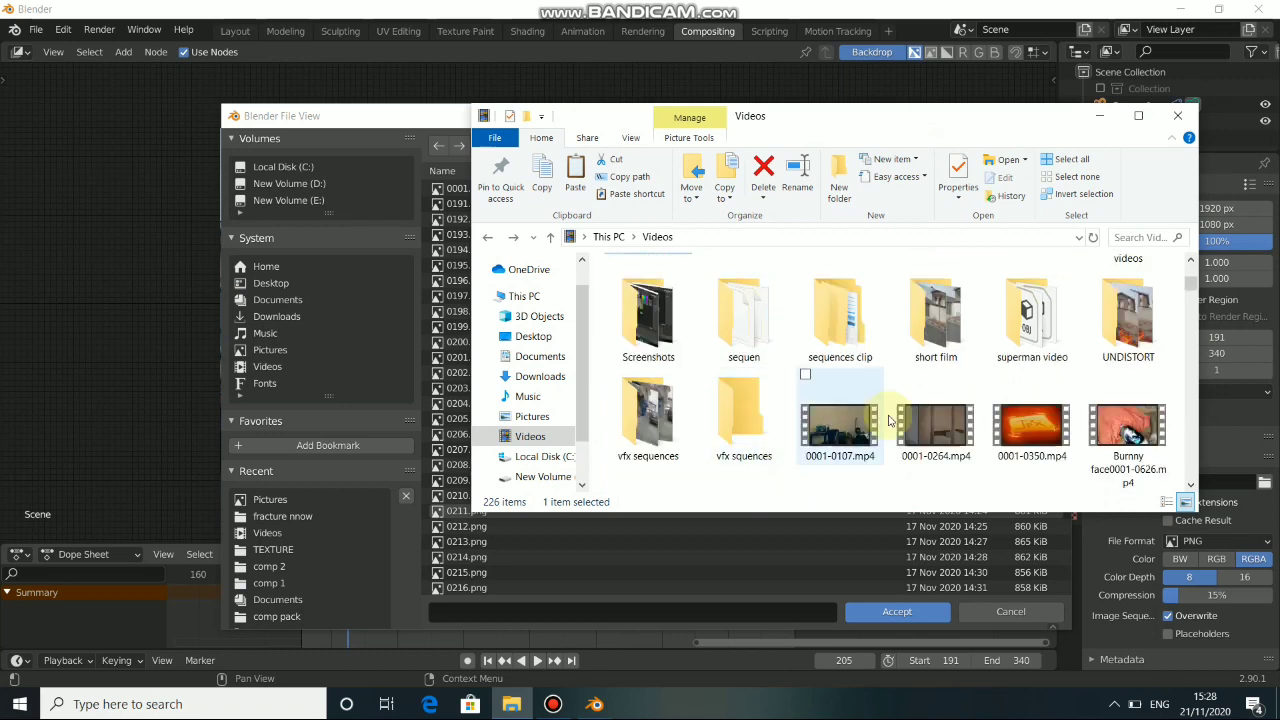
{"action": "left_click_drag", "start_coordinate": [744, 415], "coordinate": [620, 566]}
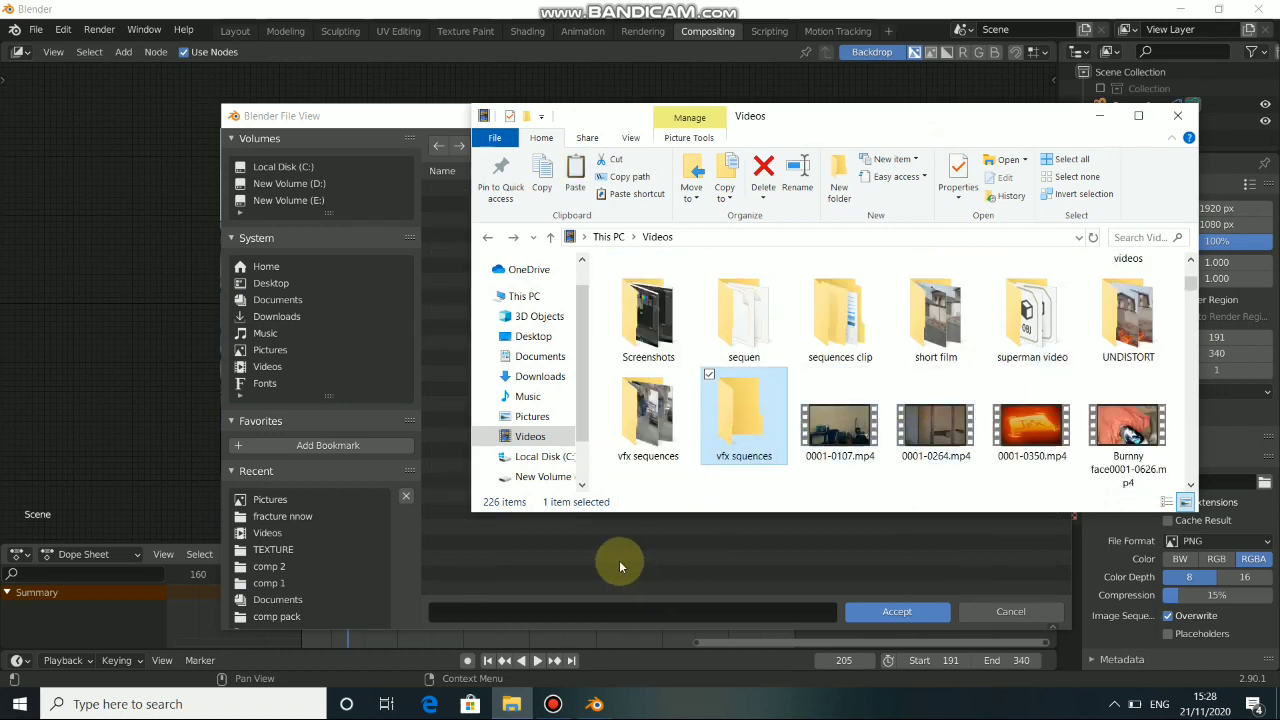
{"action": "left_click", "coordinate": [897, 614]}
Set the output file format to FFmpeg video and its encoding container to MPEG-4.
{"action": "scroll", "coordinate": [1240, 420], "scroll_direction": "down", "scroll_amount": 1}
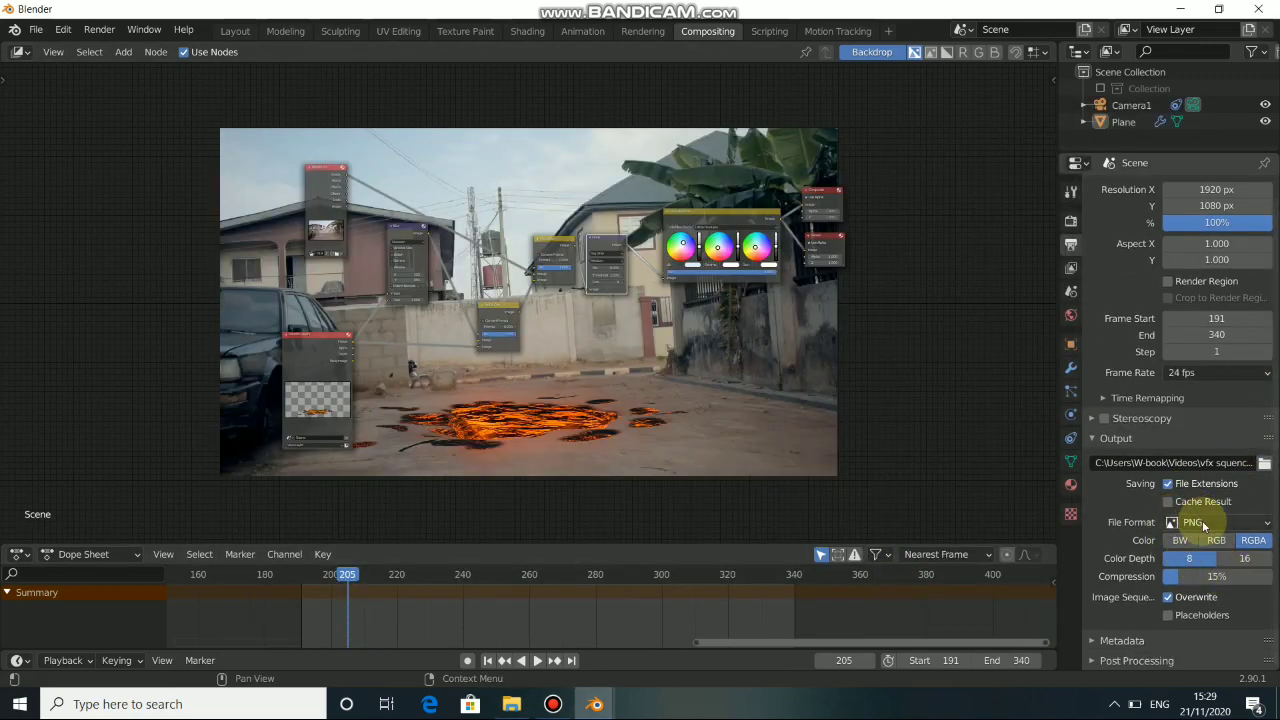
{"action": "left_click", "coordinate": [1204, 527]}
{"action": "left_click", "coordinate": [1200, 432]}
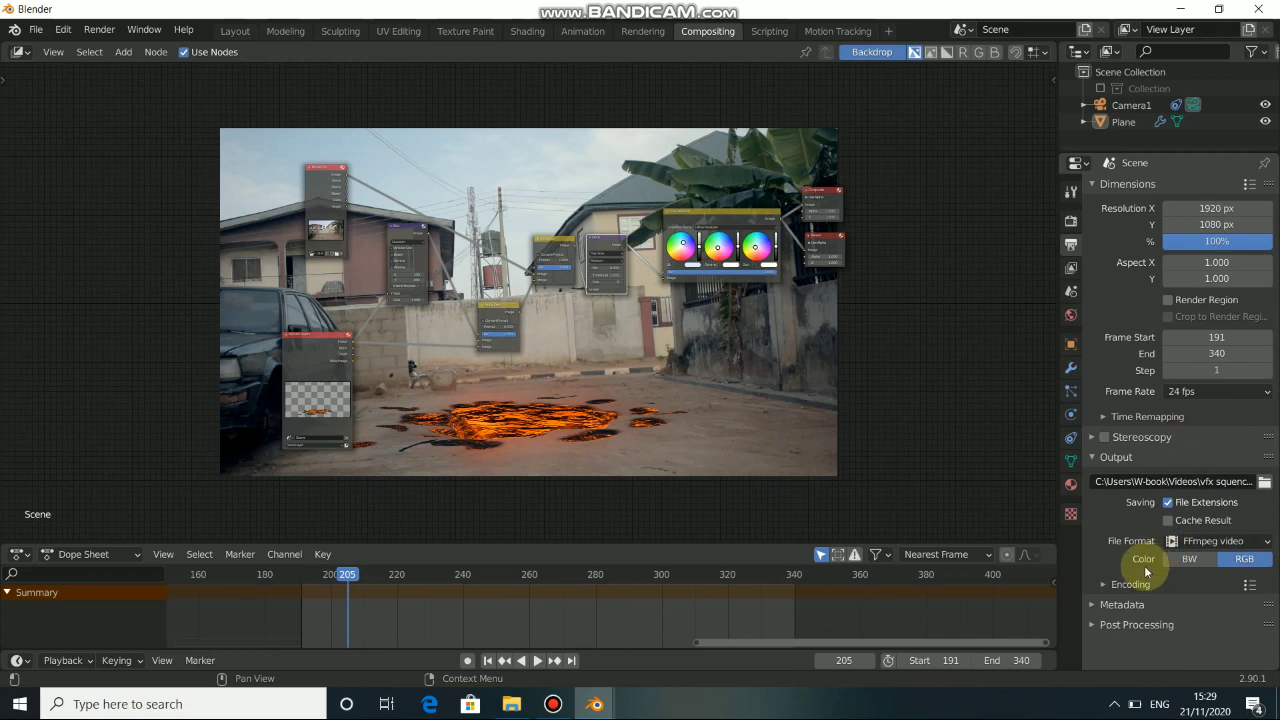
{"action": "left_click", "coordinate": [1100, 584]}
{"action": "scroll", "coordinate": [1200, 560], "scroll_direction": "down", "scroll_amount": 2}
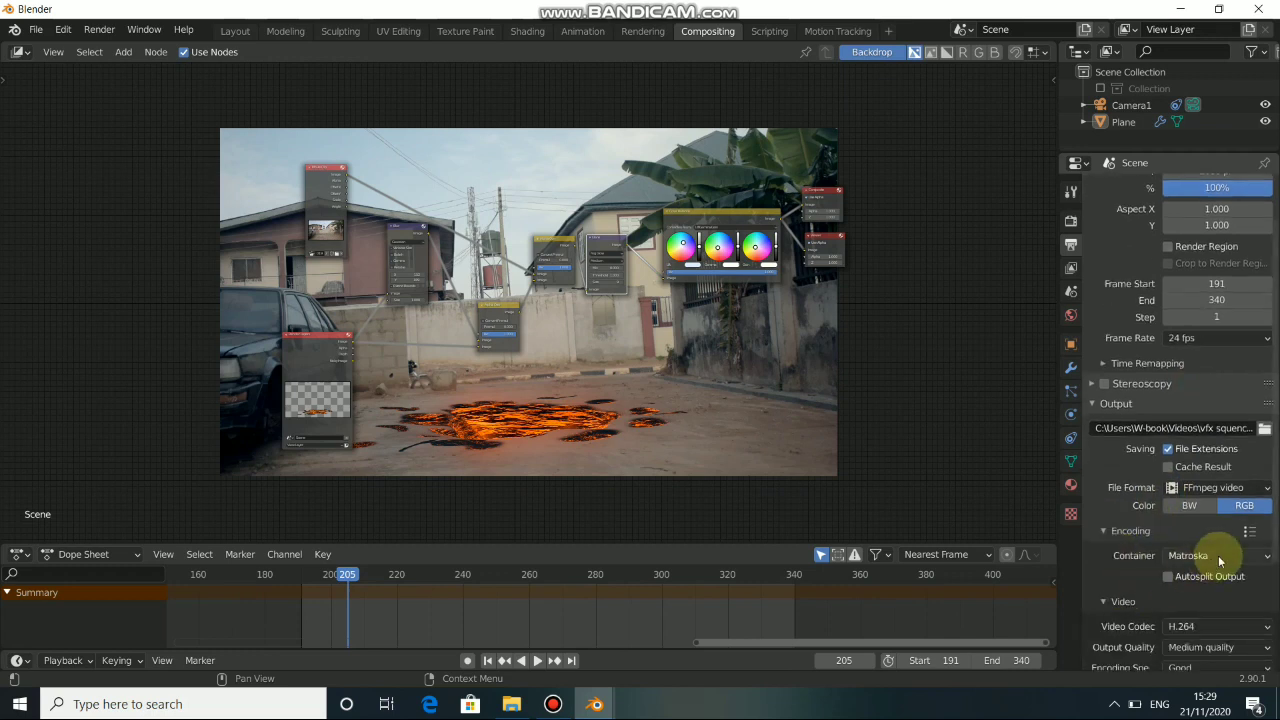
{"action": "scroll", "coordinate": [1192, 631], "scroll_direction": "down", "scroll_amount": 2}
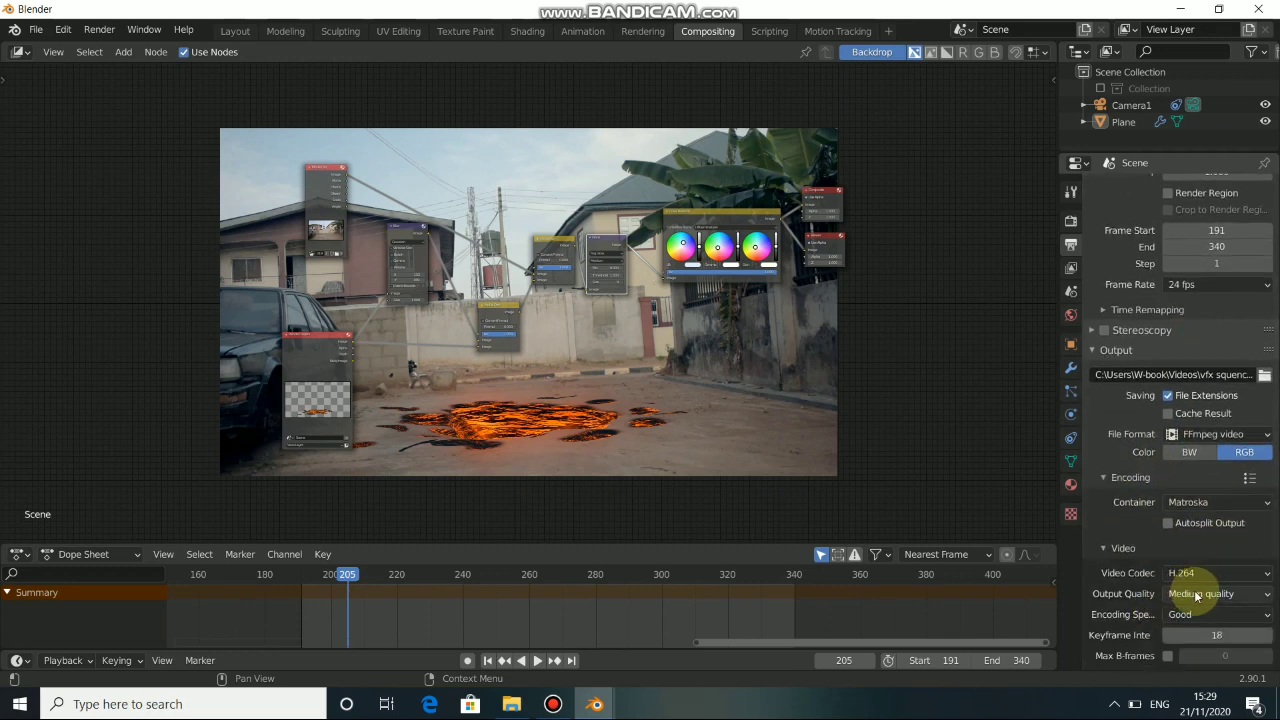
{"action": "left_click", "coordinate": [1214, 500]}
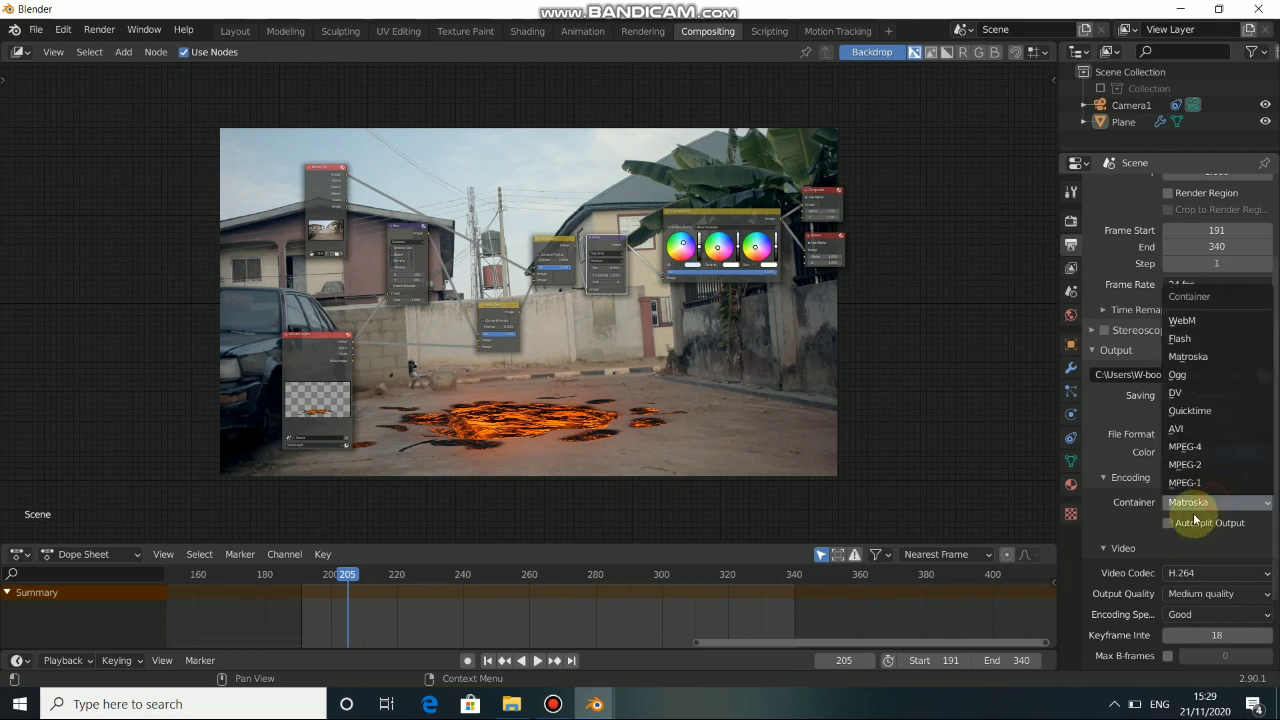
{"action": "left_click", "coordinate": [1185, 449]}
{"action": "scroll", "coordinate": [1168, 594], "scroll_direction": "down", "scroll_amount": 1}
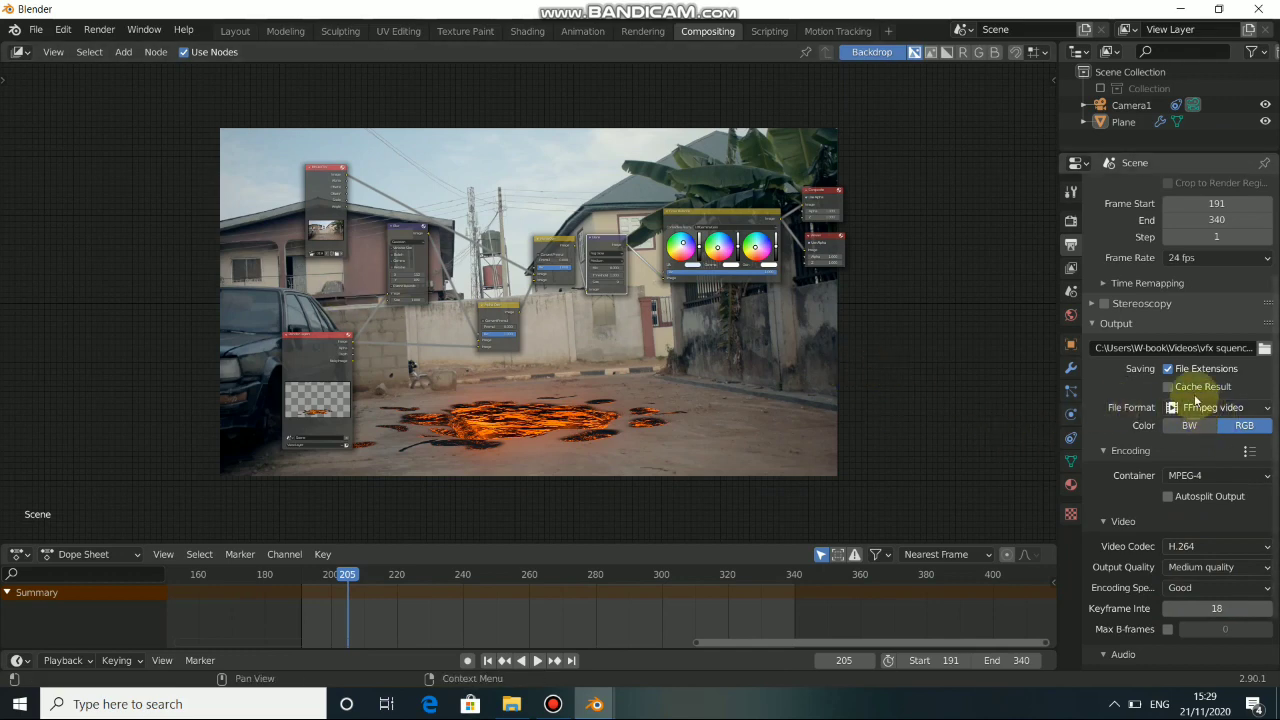
{"action": "middle_click_drag", "start_coordinate": [644, 314], "coordinate": [670, 295]}
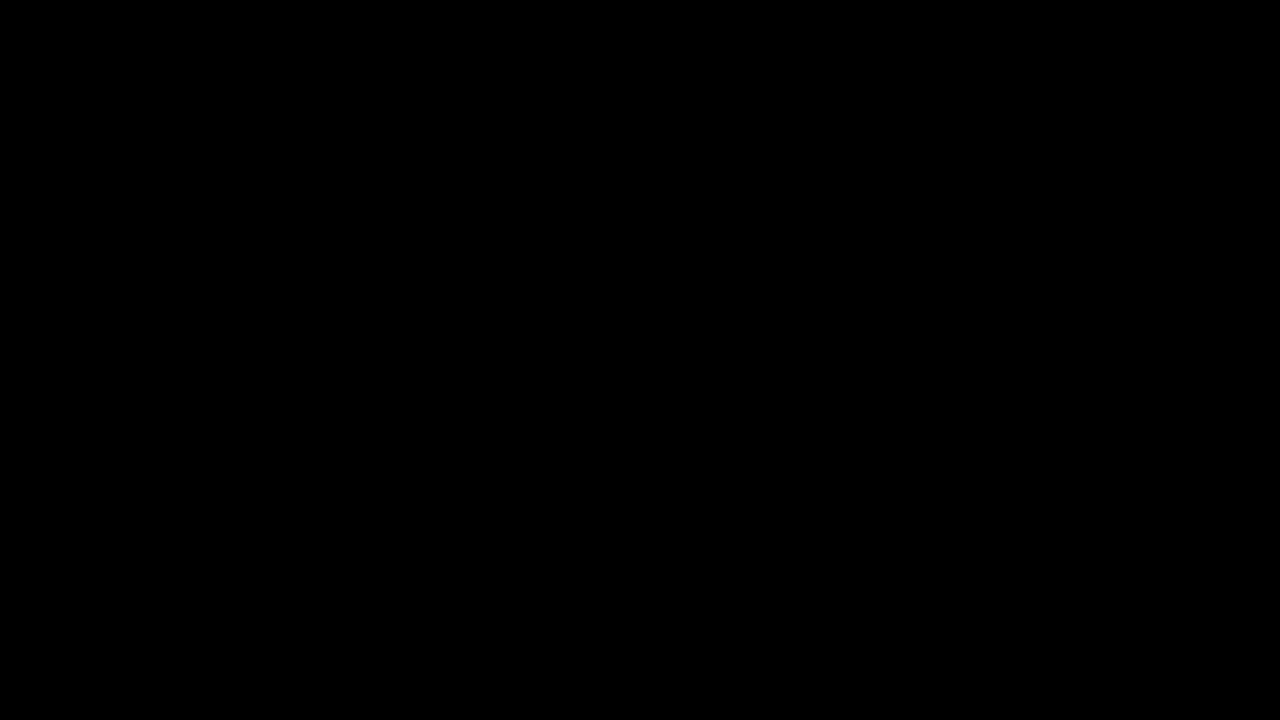